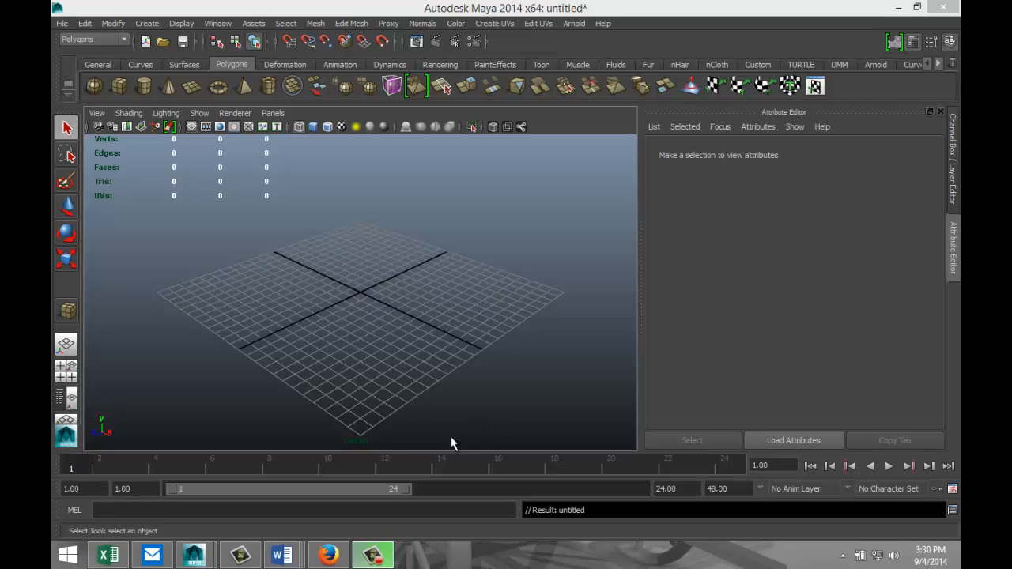
- Create a long polygon box about 18.6 wide, 1.3 high and 1.6 deep on the grid, and show it shaded
left_click(118, 85)
left_click_drag(276, 284, 471, 366)
left_click_drag(453, 320, 452, 306)
key("5")
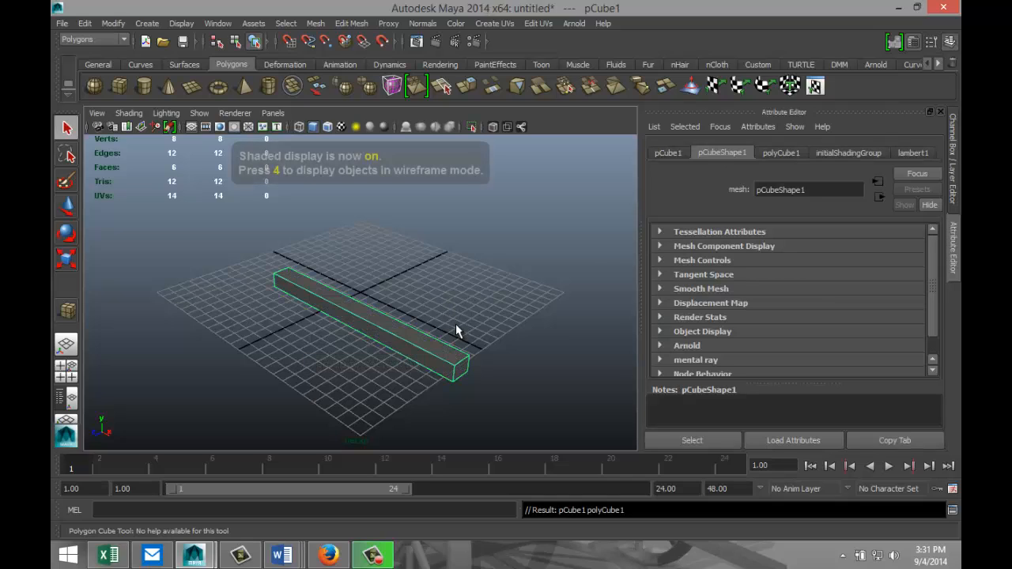
- In the top view, centre the box on the origin by setting its Translate X, Y and Z to 0
left_click(71, 378)
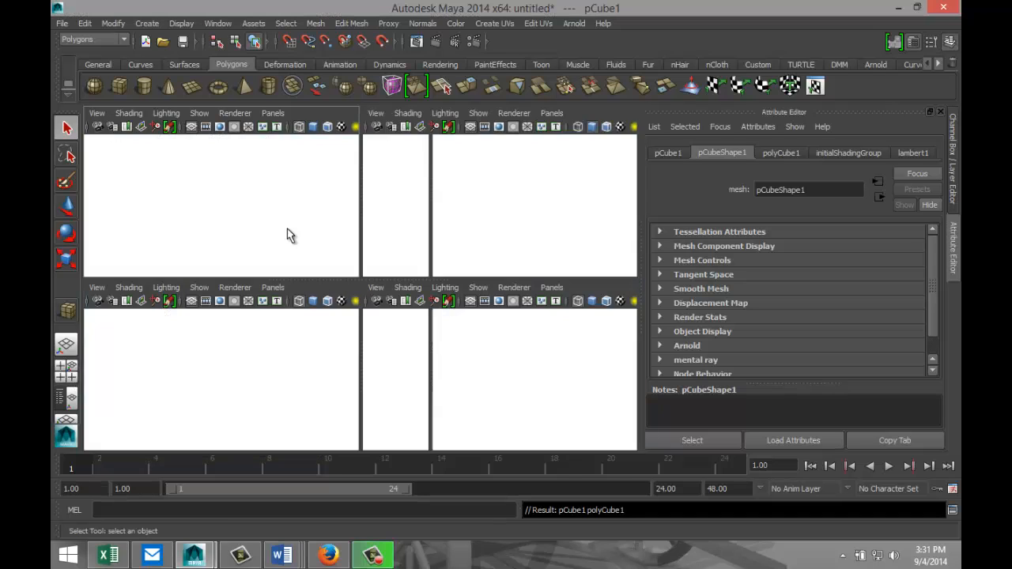
key("space")
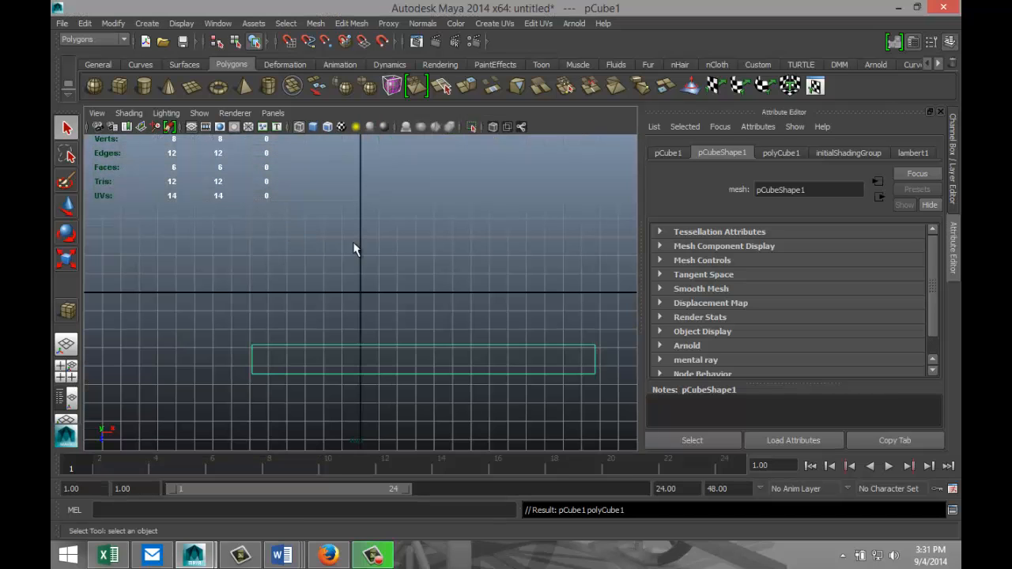
left_click(789, 153)
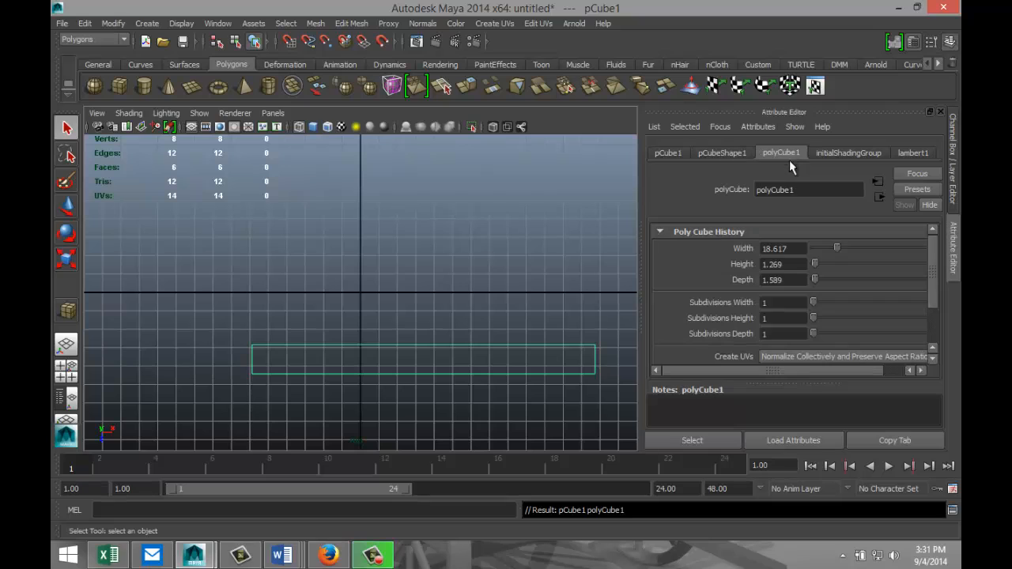
left_click(668, 153)
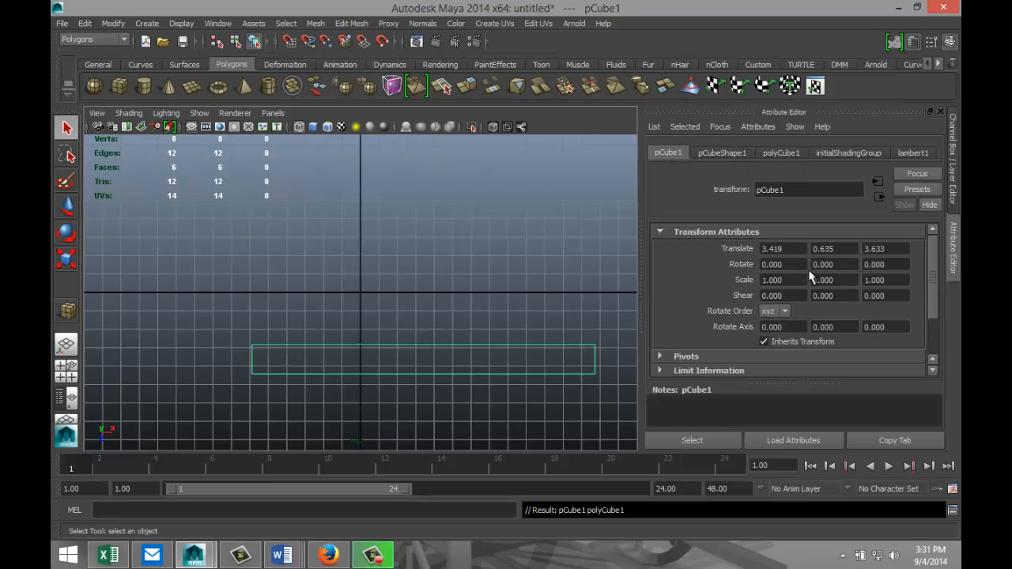
left_click(801, 251)
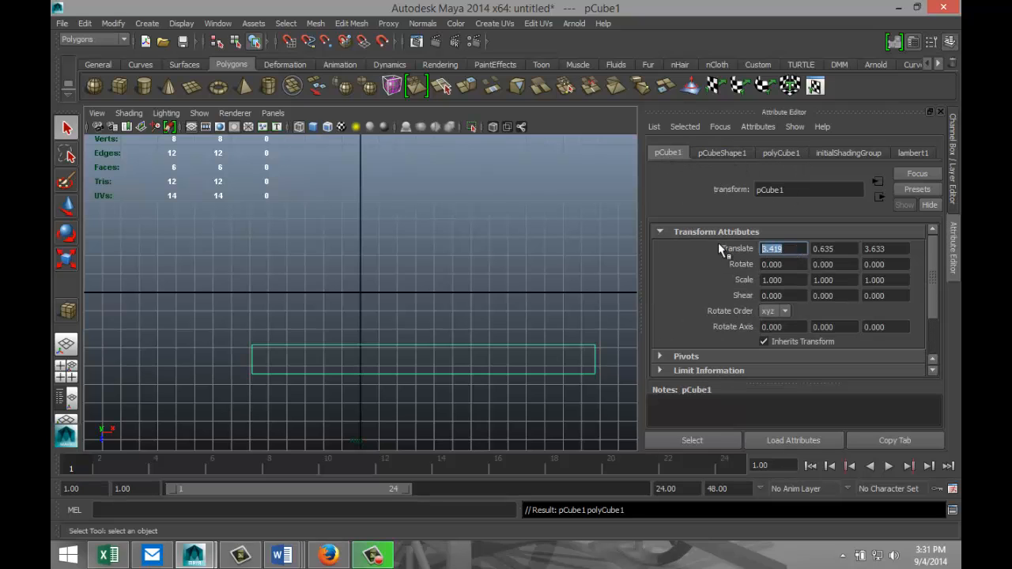
type("0")
left_click(843, 249)
type("0")
left_click(873, 249)
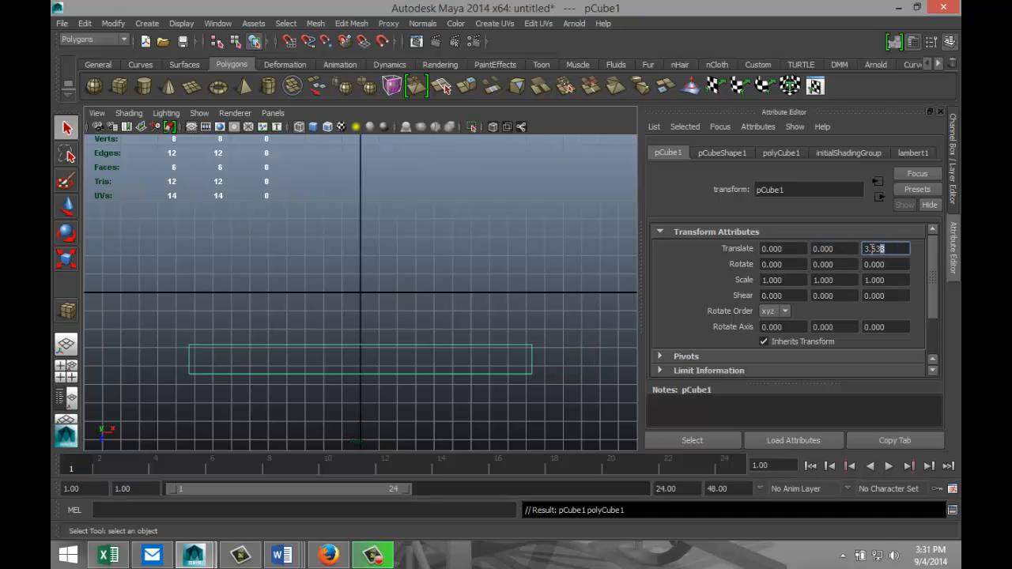
type("0")
left_click(562, 393)
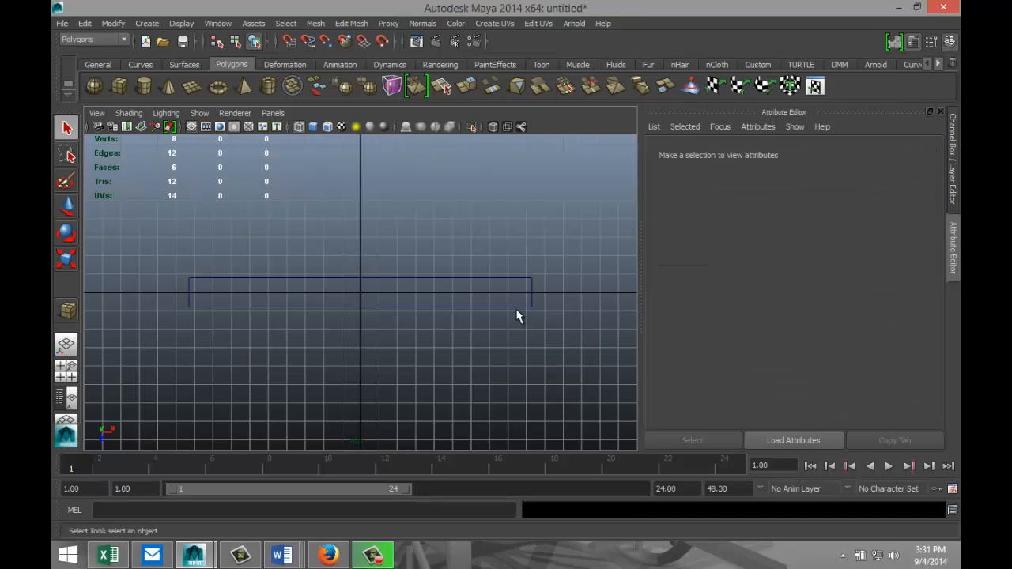
- Move the box to about X 0.73, Z -0.19, and shift its pivot along X to its +X end at about X 10
left_click(481, 309)
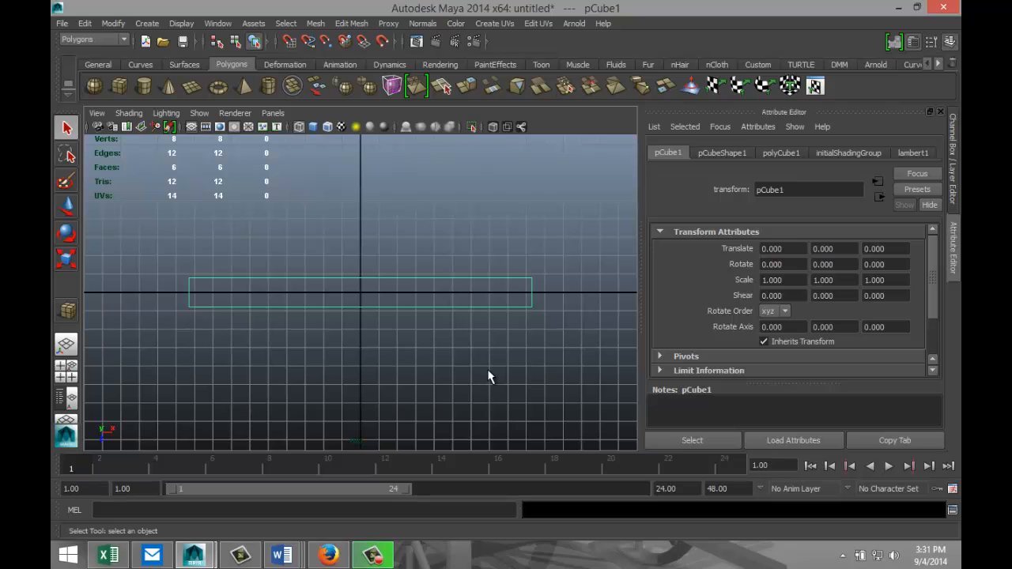
key("w")
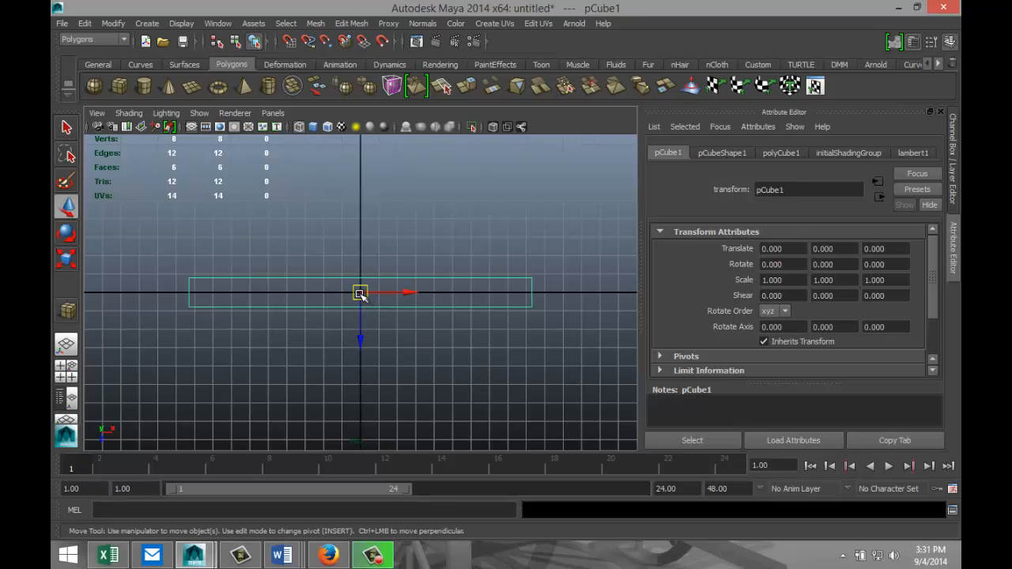
left_click_drag(359, 294, 378, 291)
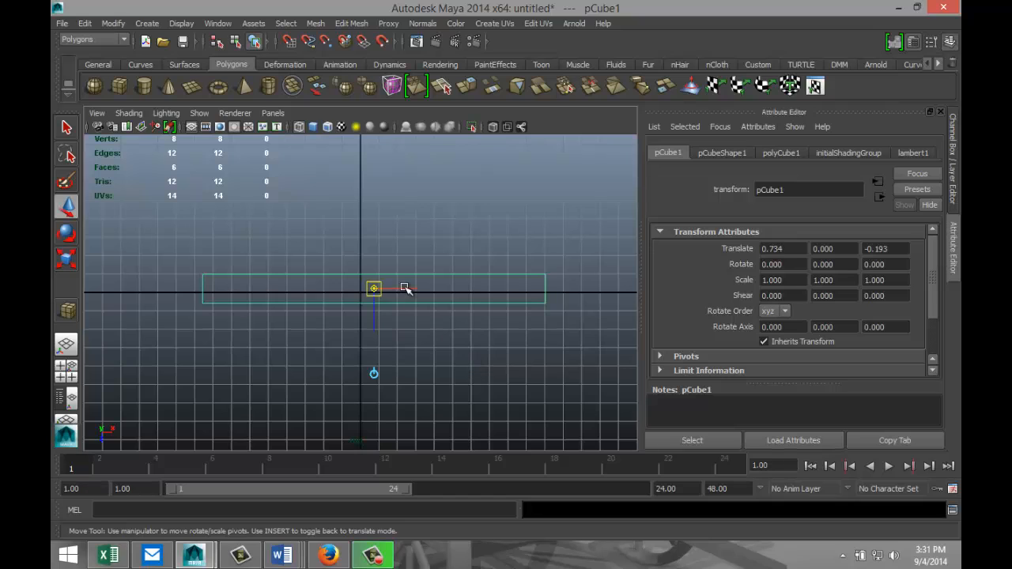
left_click_drag(406, 287, 576, 311)
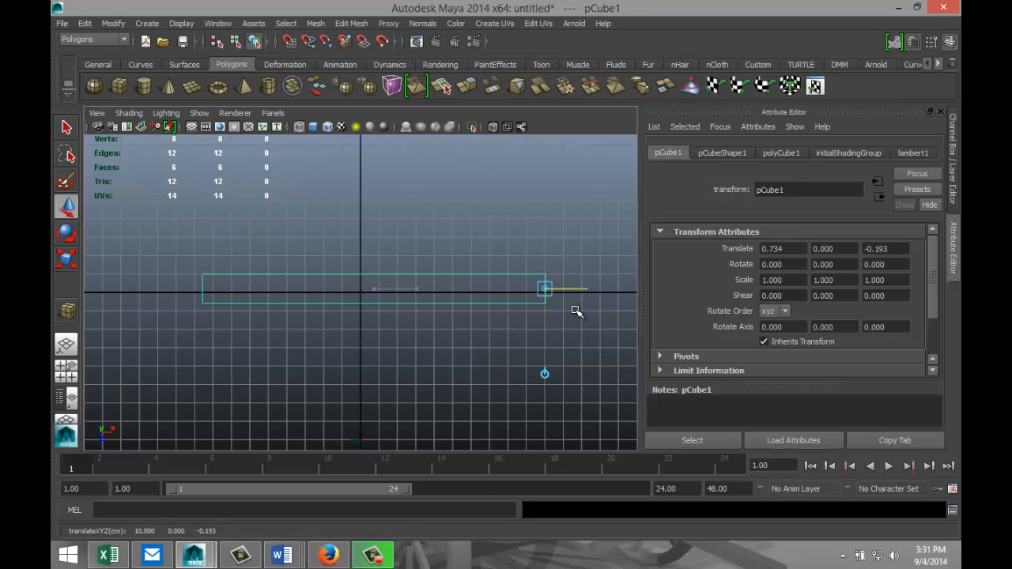
- Try scaling the box along X from its end pivot to about 0.98, 0.99 and 1.2
key("r")
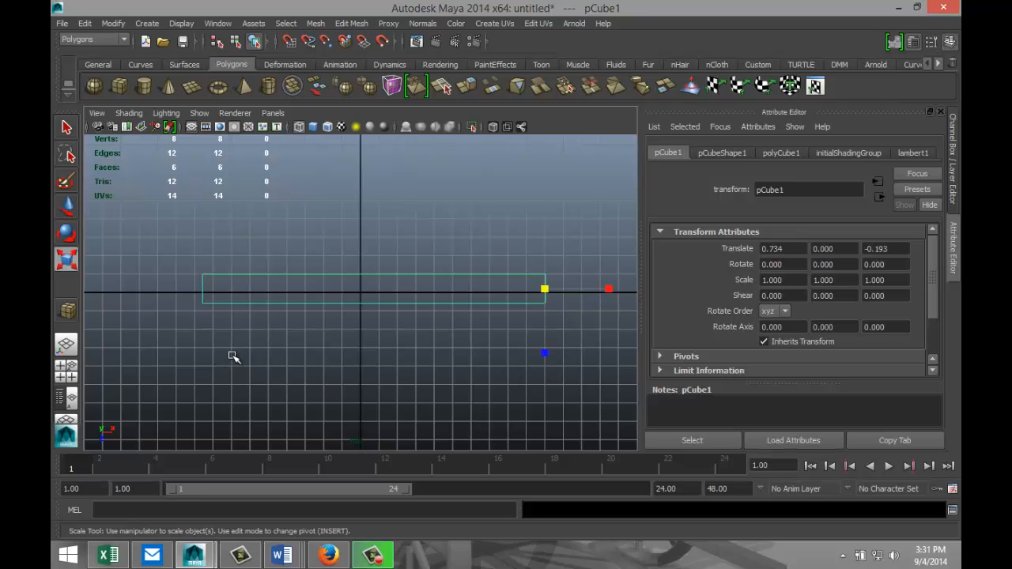
left_click(609, 290)
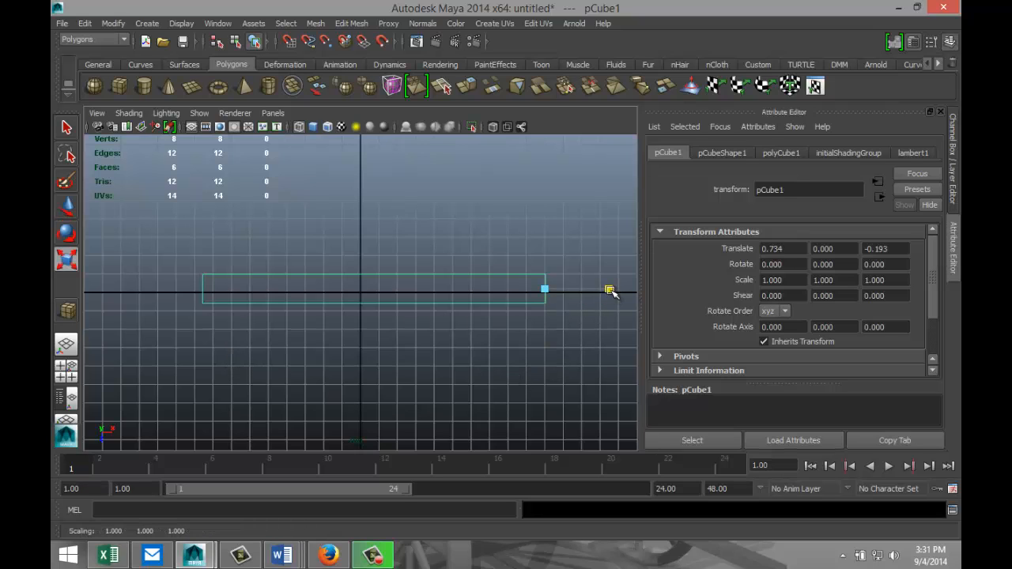
left_click_drag(609, 289, 606, 291)
left_click_drag(801, 281, 683, 269)
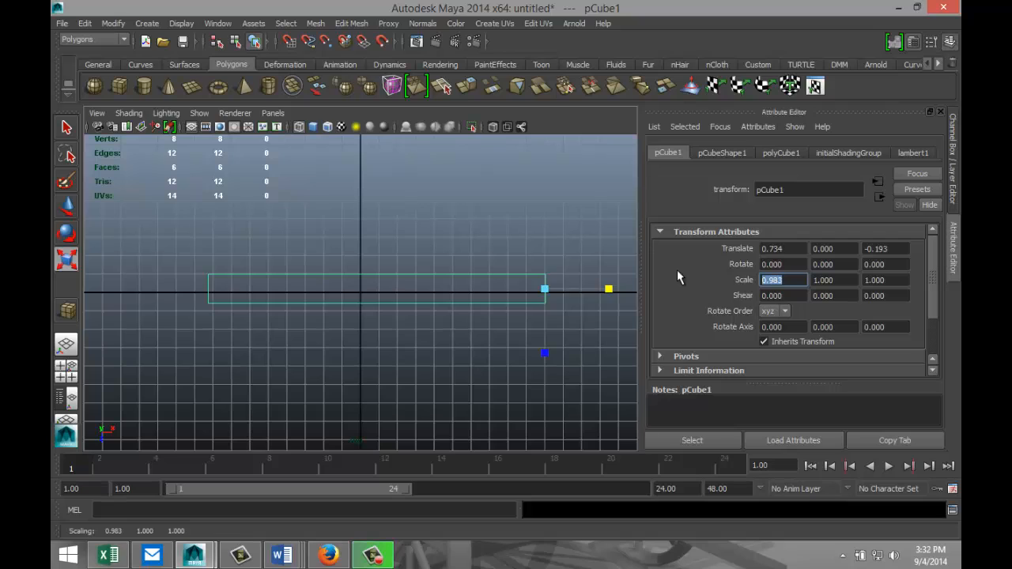
type("0.99")
key("Return")
left_click_drag(783, 283, 691, 278)
type("1.200")
key("Return")
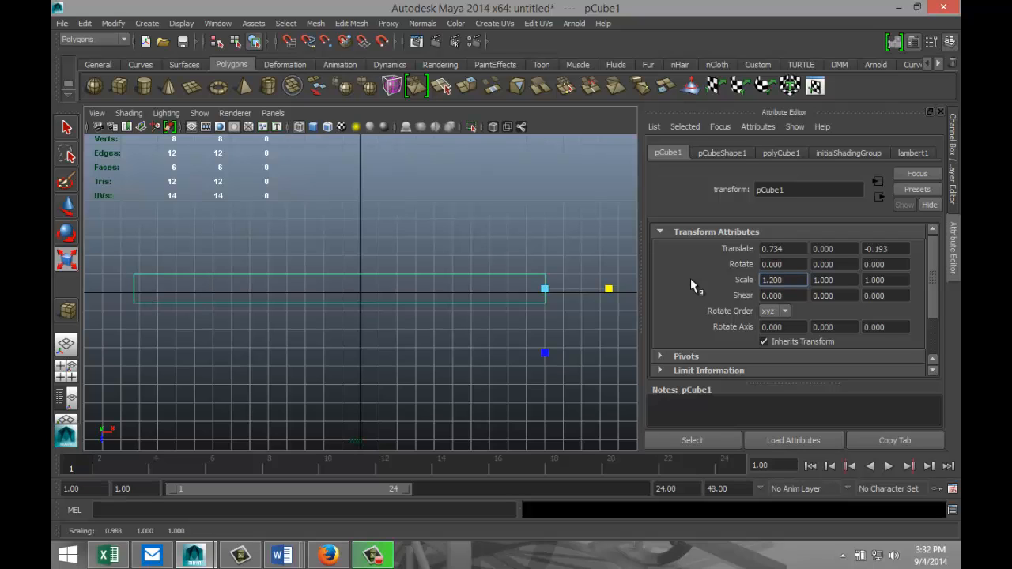
- Replace the box's X scale, stretching it from its end pivot to about 1.022
key("BackSpace")
key("BackSpace")
key("BackSpace")
key("BackSpace")
key("Return")
left_click_drag(609, 290, 610, 292)
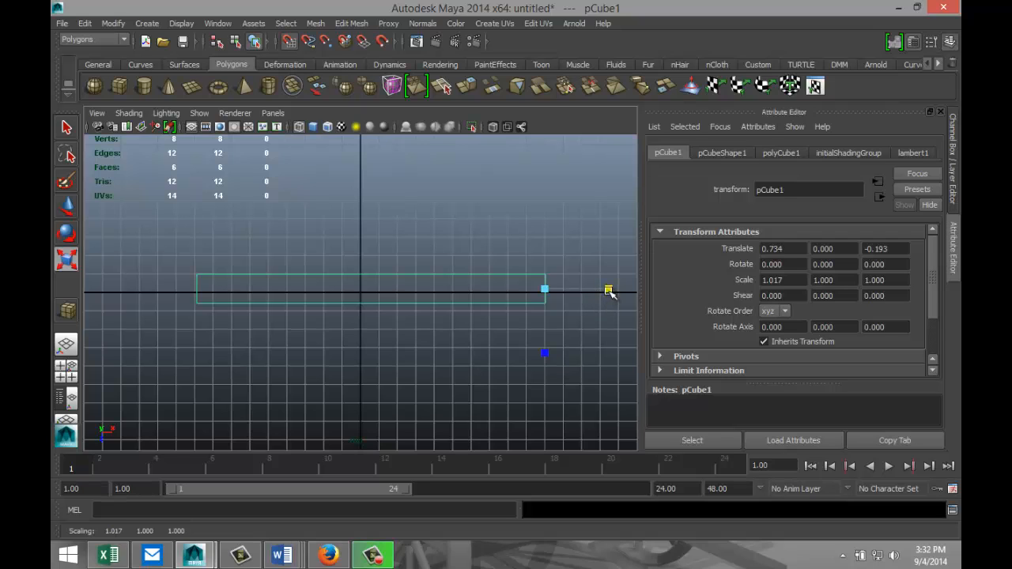
left_click_drag(609, 290, 610, 292)
- Miter the box's +X end by moving its back corner vertices to about X 12 and its front ones to about Z 1
scroll(321, 381, "up", 2)
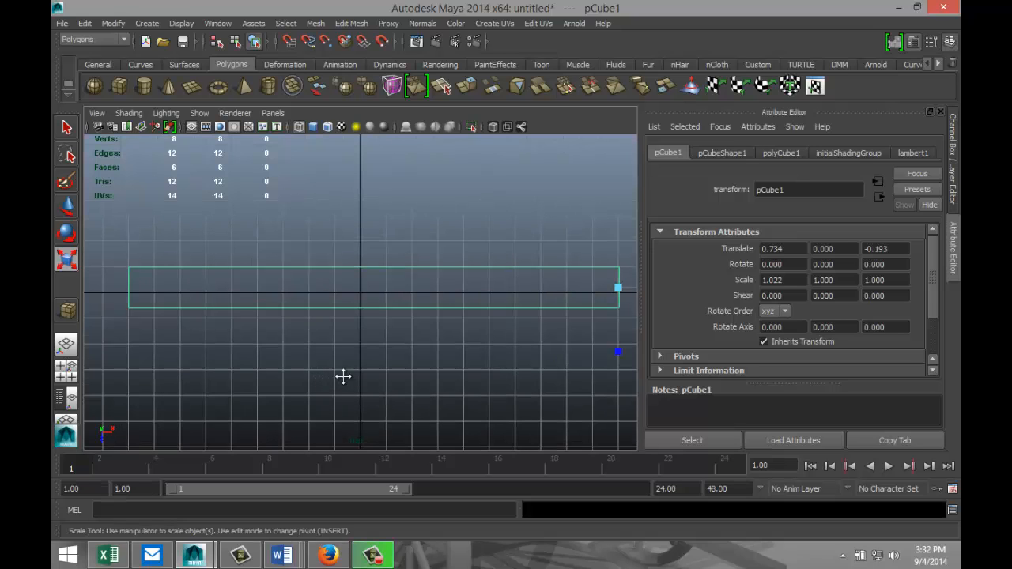
middle_click_drag(343, 376, 234, 409, "alt")
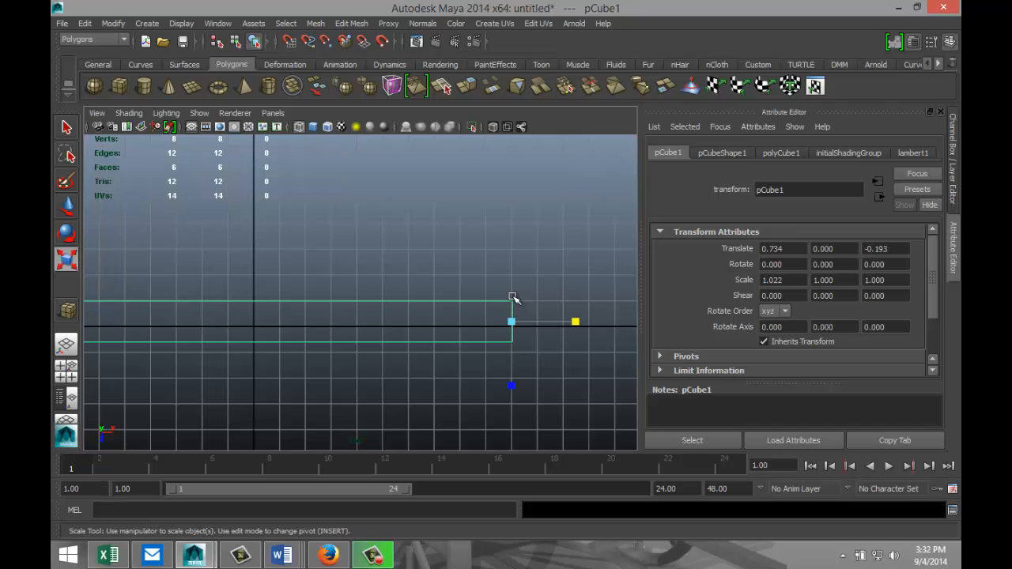
right_click_drag(512, 272, 468, 272)
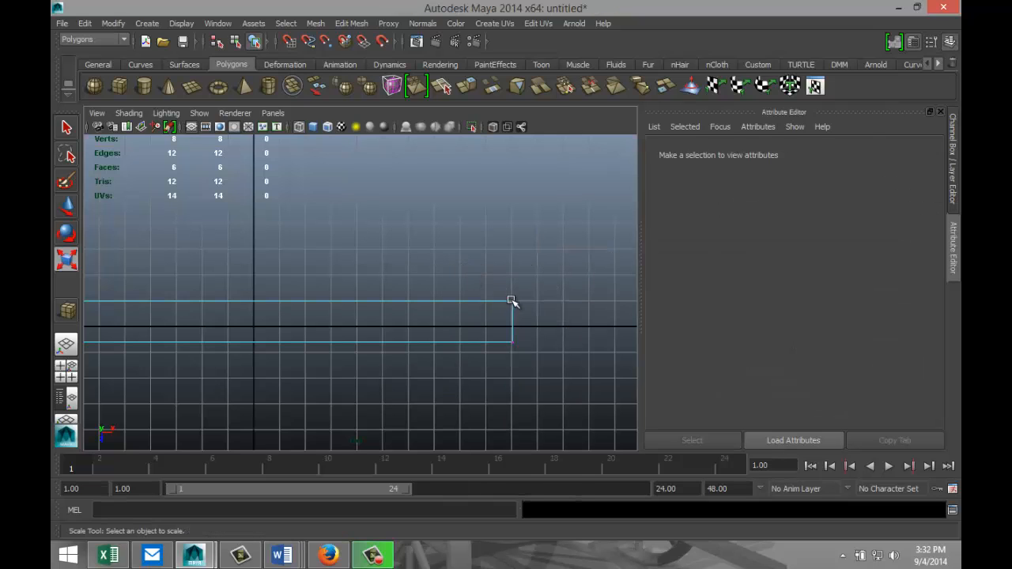
left_click(512, 299)
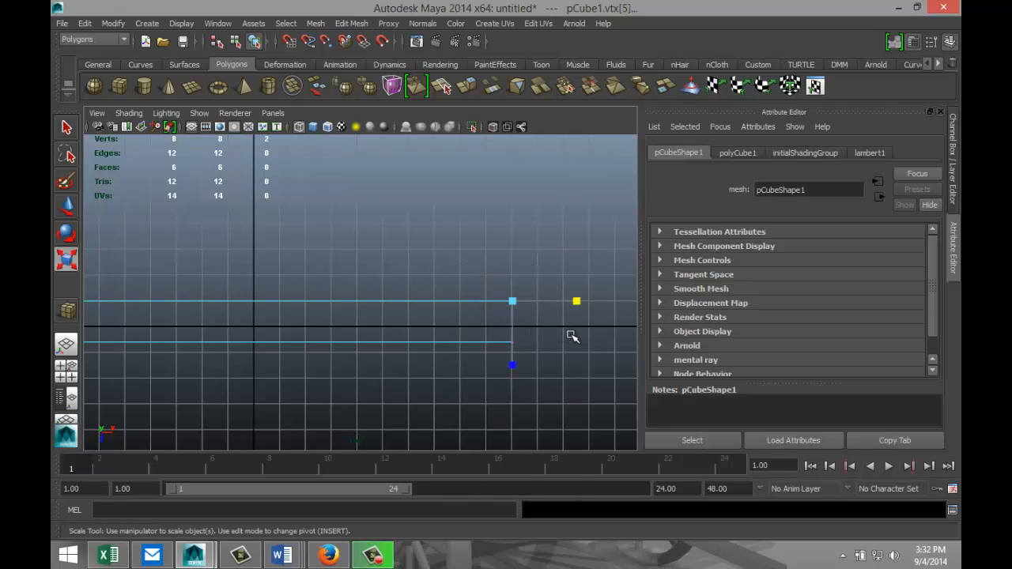
key("w")
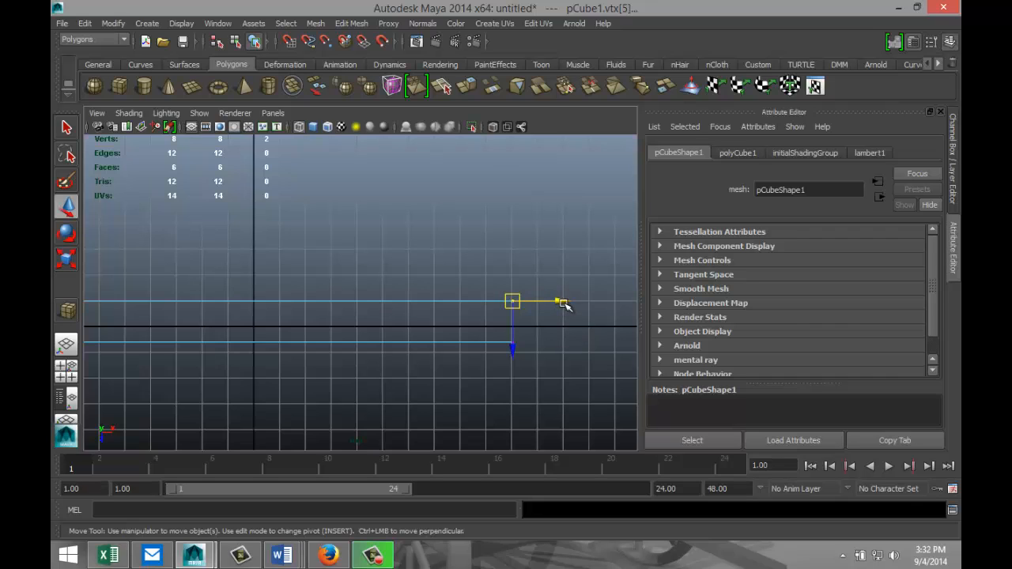
left_click_drag(562, 301, 611, 313)
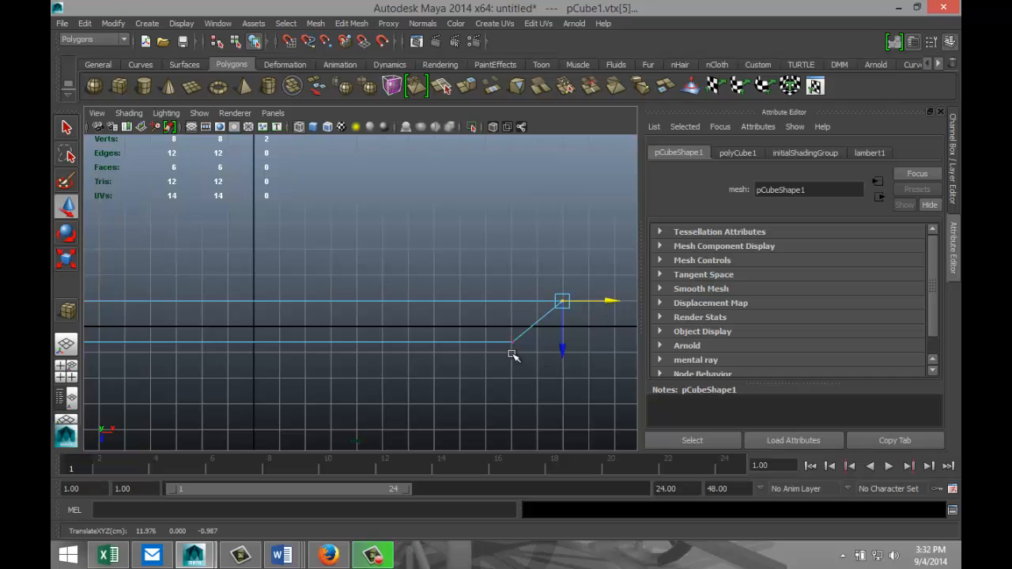
left_click_drag(496, 331, 516, 398)
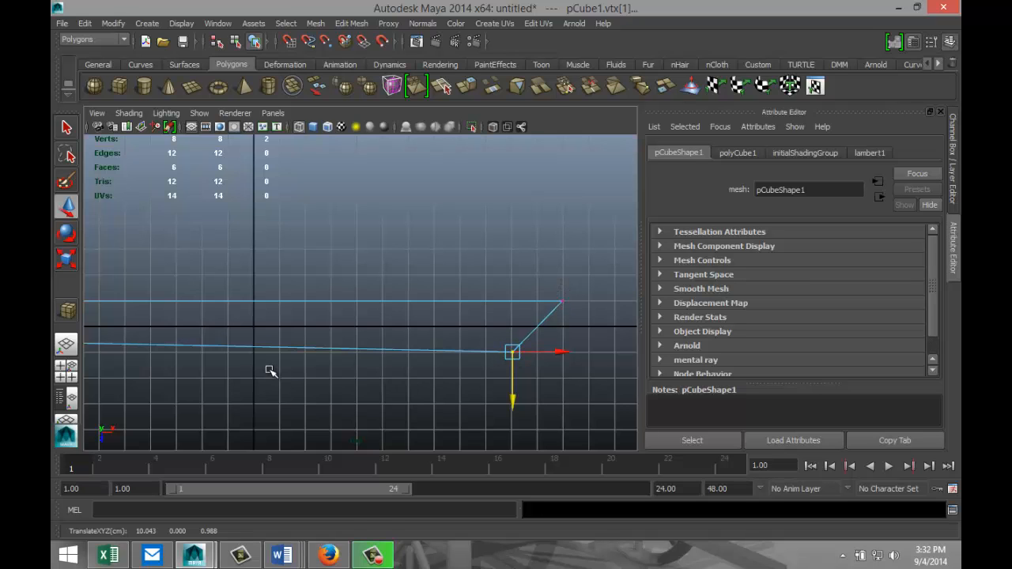
- Miter the -X end by moving its back corner vertices about two grid units outward and its front ones to about Z 1
middle_click_drag(269, 368, 230, 373, "alt")
middle_click_drag(147, 361, 248, 336, "alt")
left_click(258, 307)
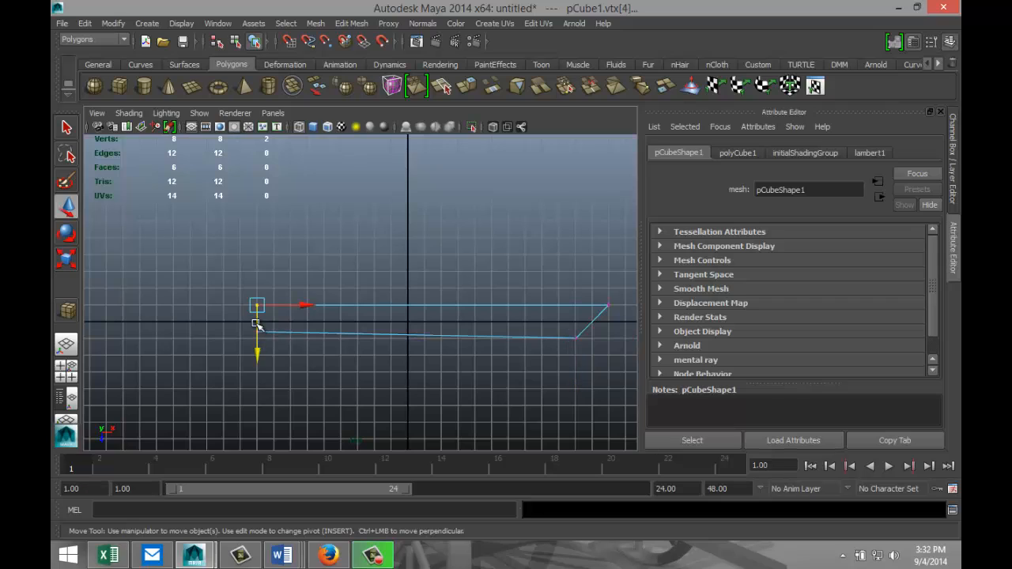
left_click_drag(305, 309, 278, 308)
left_click(260, 332)
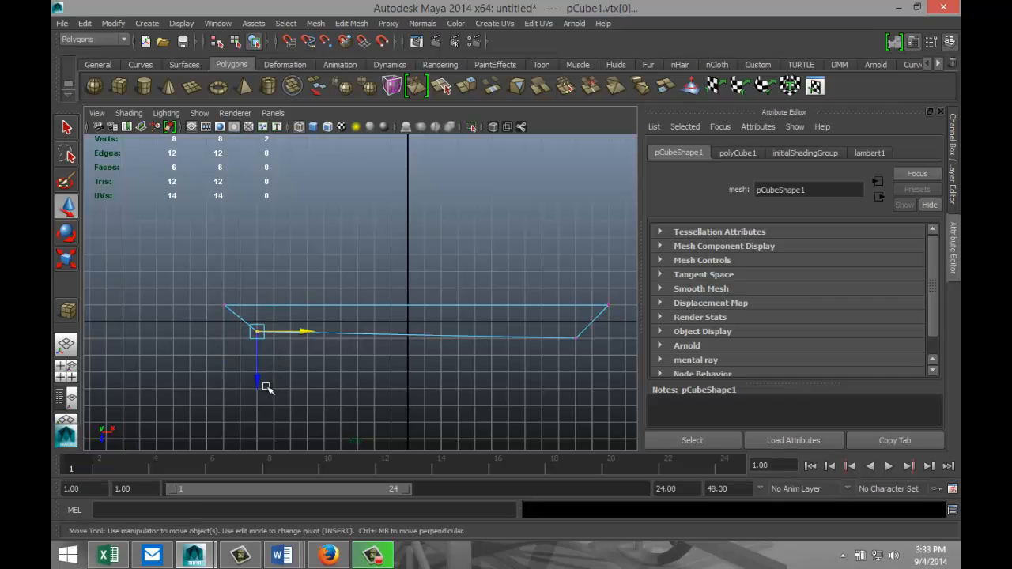
left_click_drag(258, 383, 260, 389)
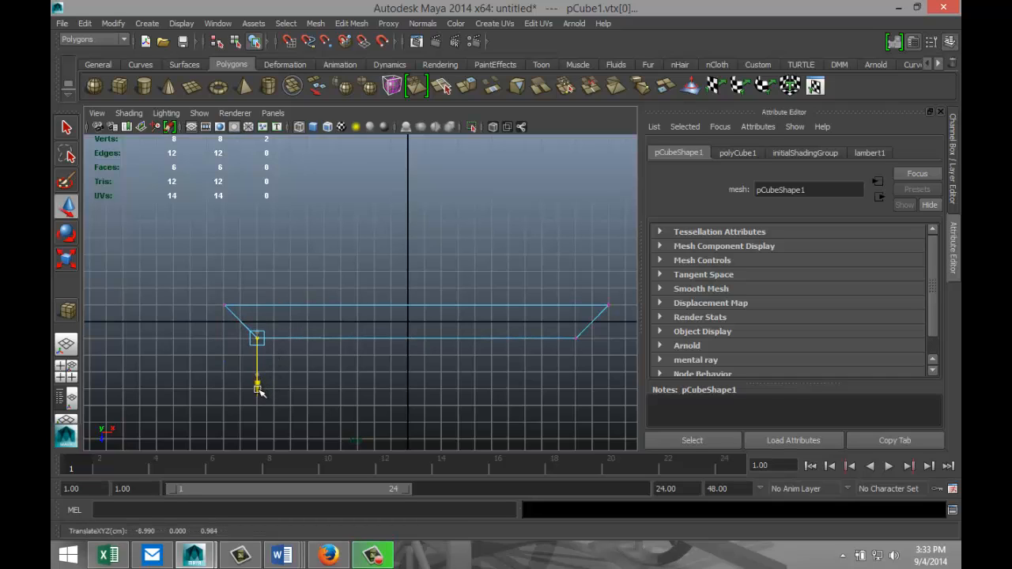
left_click(355, 404)
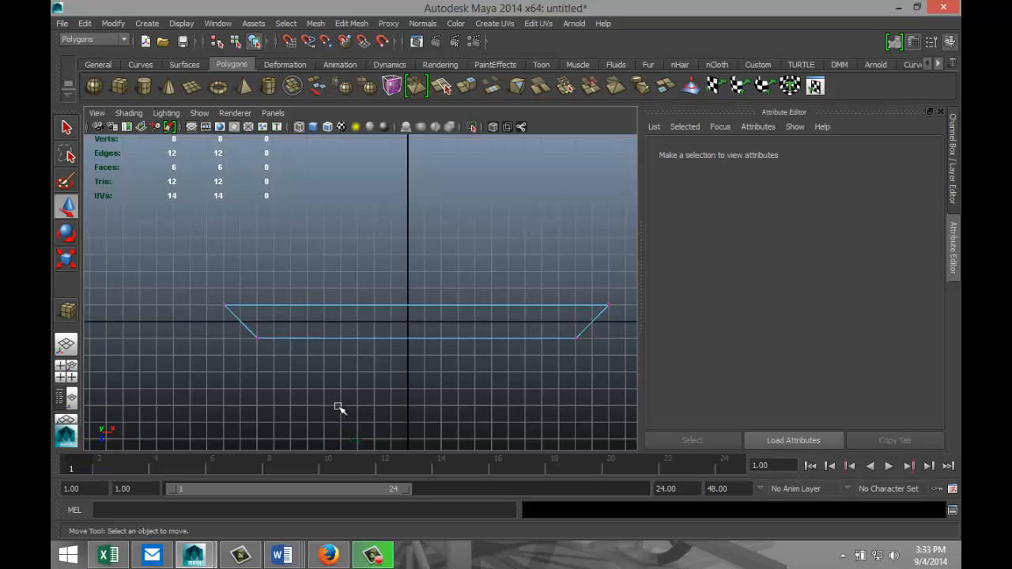
- Return to the full-size perspective view and switch the box from vertex mode back to object mode
left_click(67, 371)
key("space")
scroll(454, 290, "down", 3)
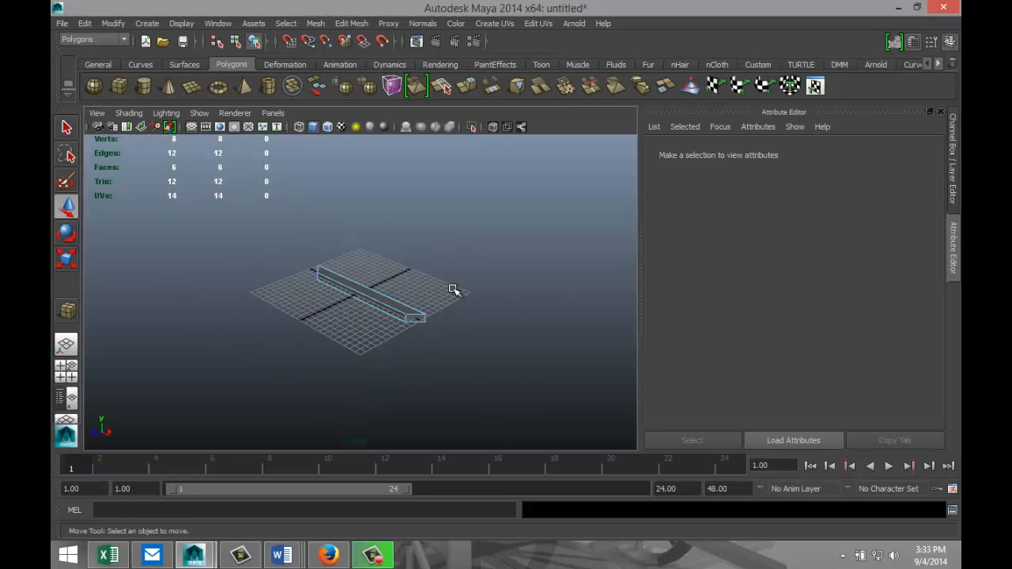
scroll(454, 290, "up", 6)
scroll(455, 286, "down", 3)
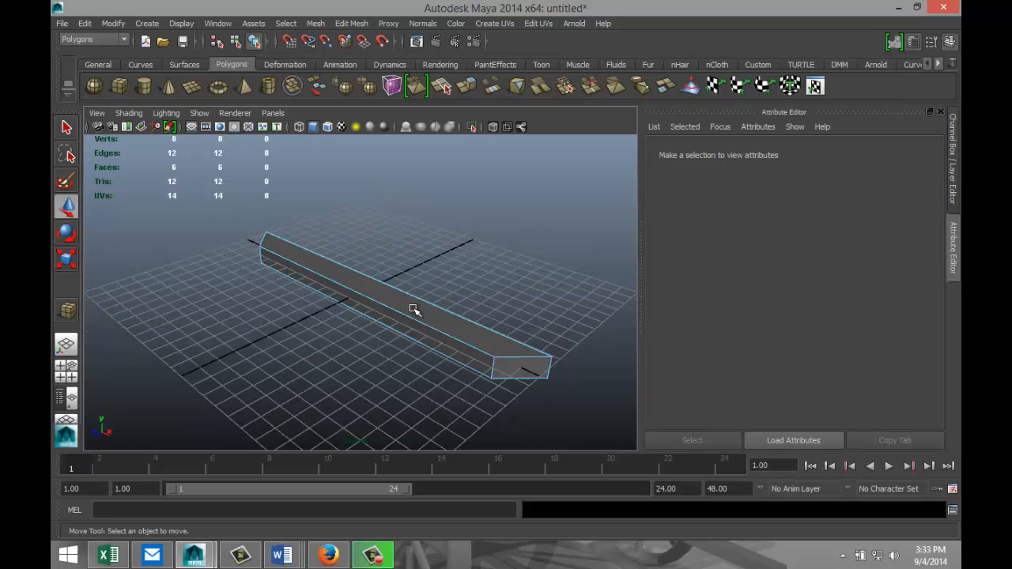
right_click_drag(413, 273, 481, 266)
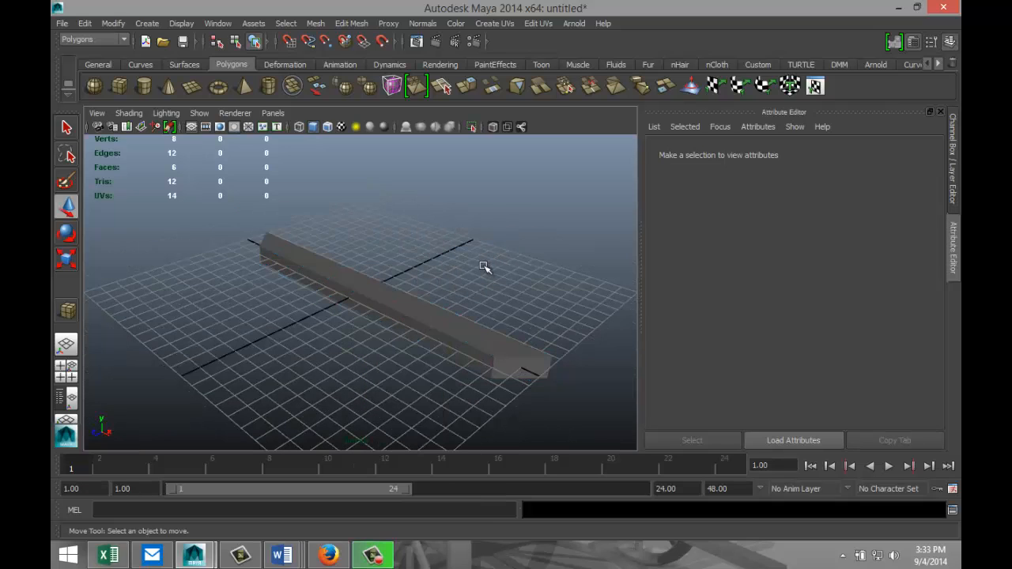
- Duplicate the mitered box and rotate the copy 90 degrees about Y around its end pivot
left_click(463, 335)
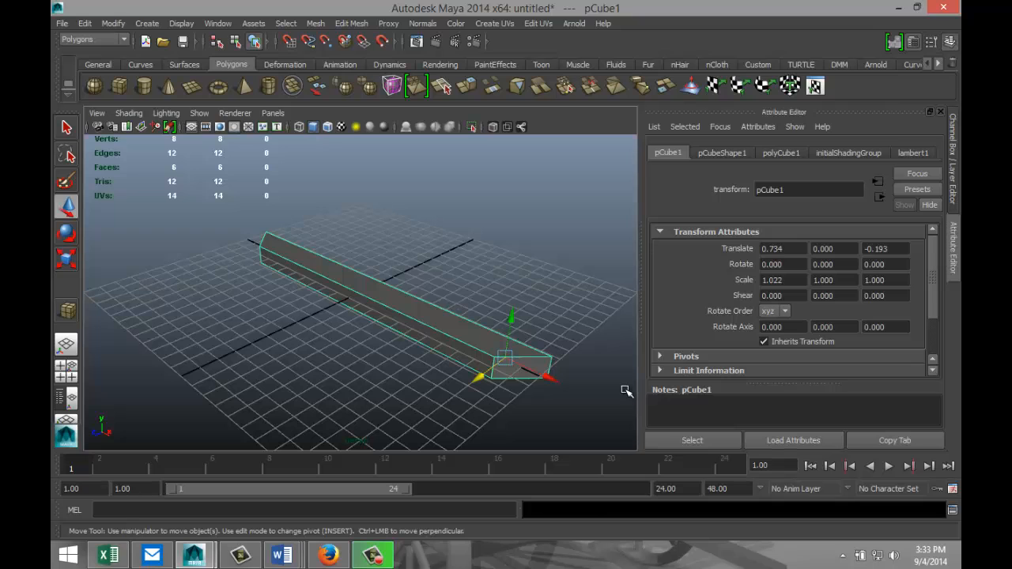
key("ctrl+d")
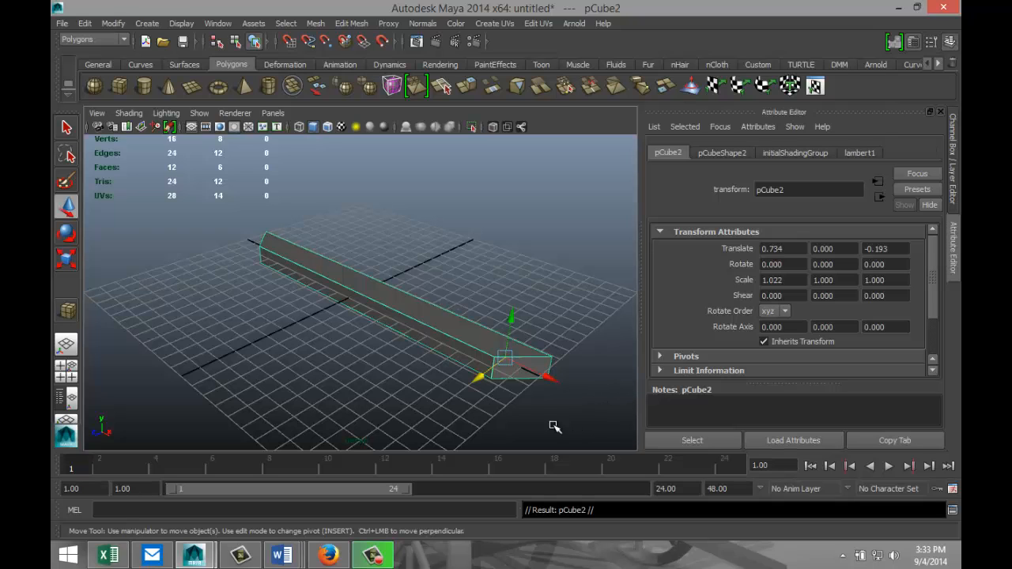
key("e")
left_click_drag(511, 398, 650, 385)
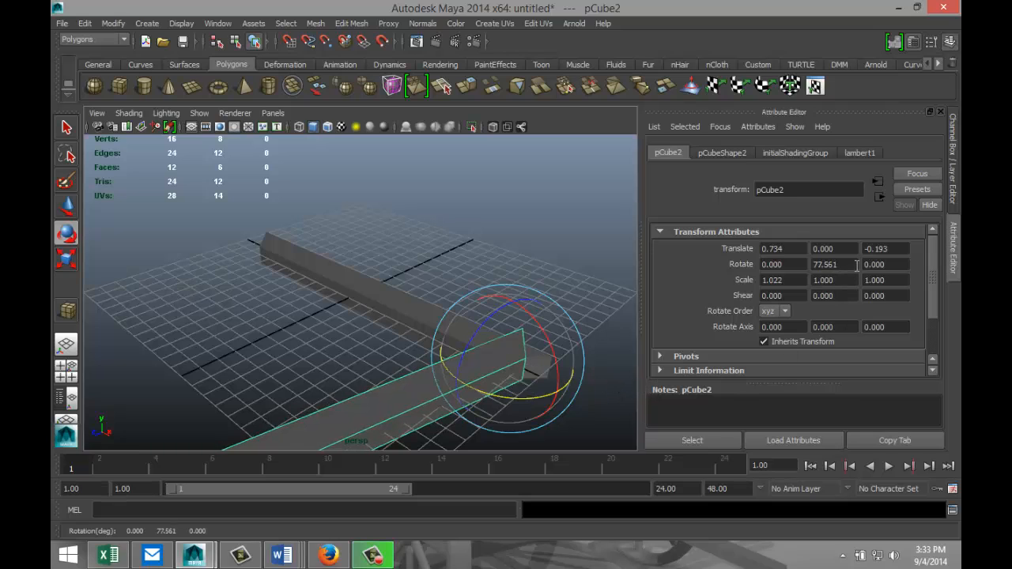
left_click_drag(856, 266, 771, 265)
type("90")
key("Return")
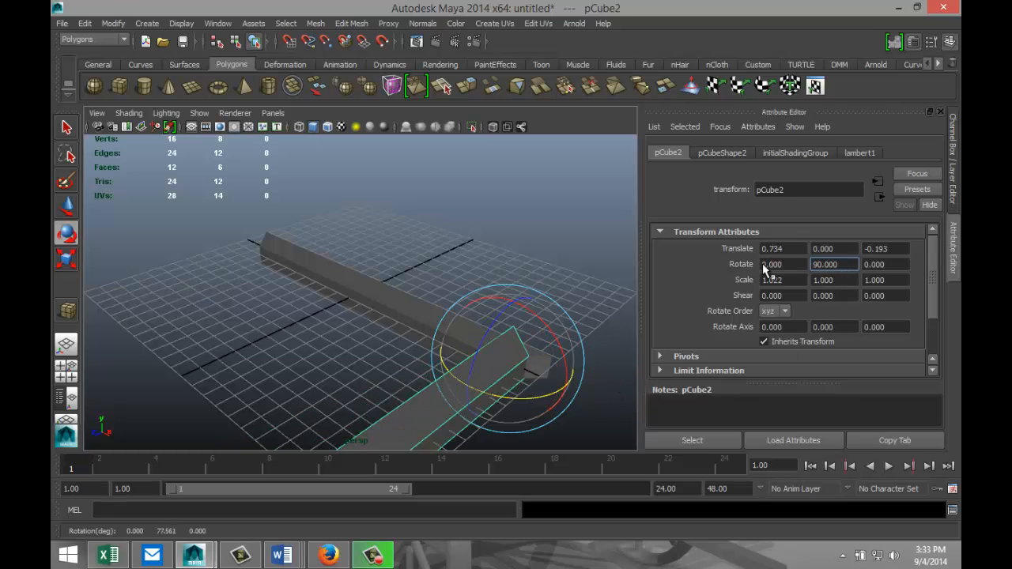
- In the shaded top view, move the rotated copy to the original box's -X end so their mitered ends meet
left_click(66, 371)
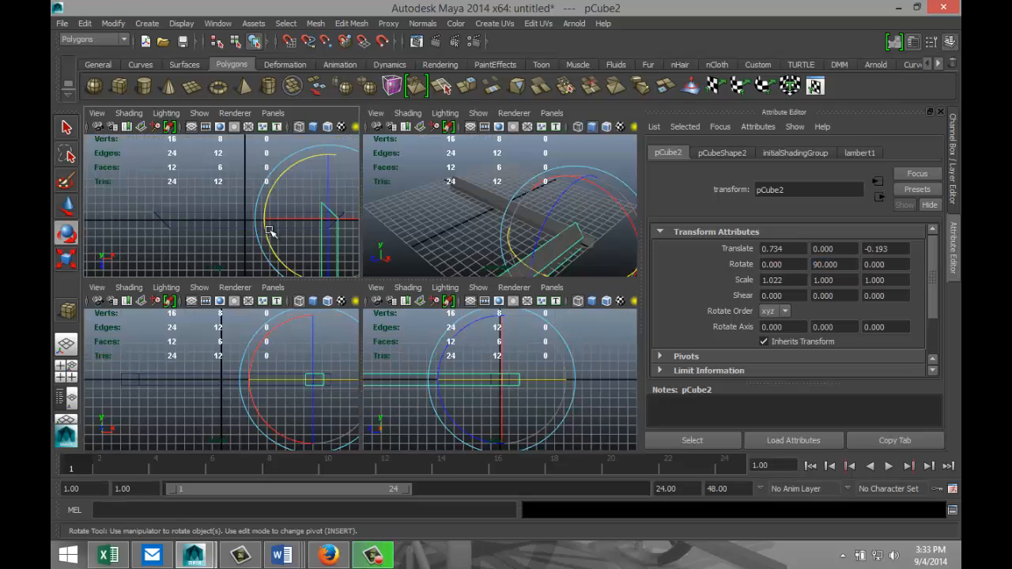
key("space")
key("5")
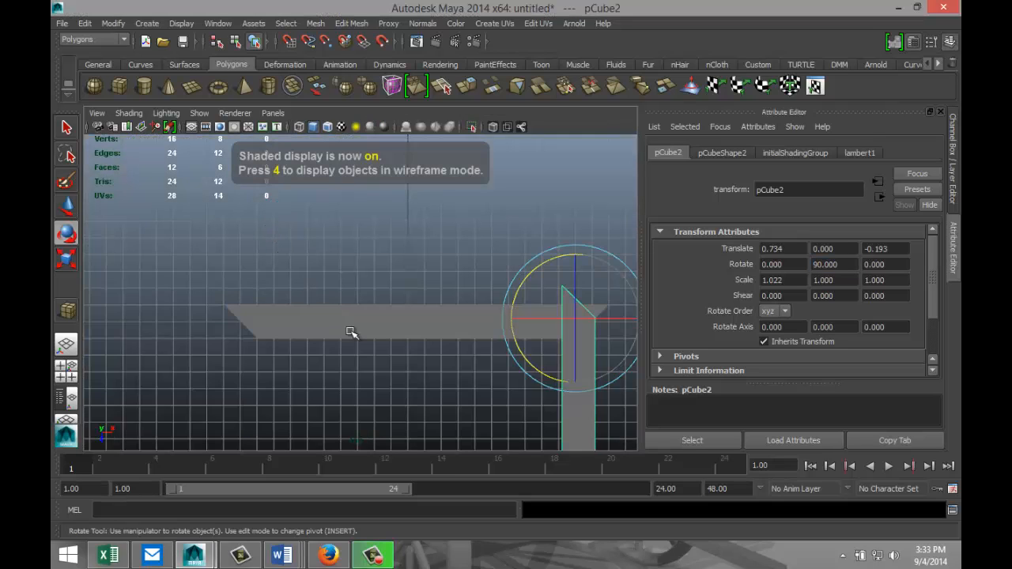
key("w")
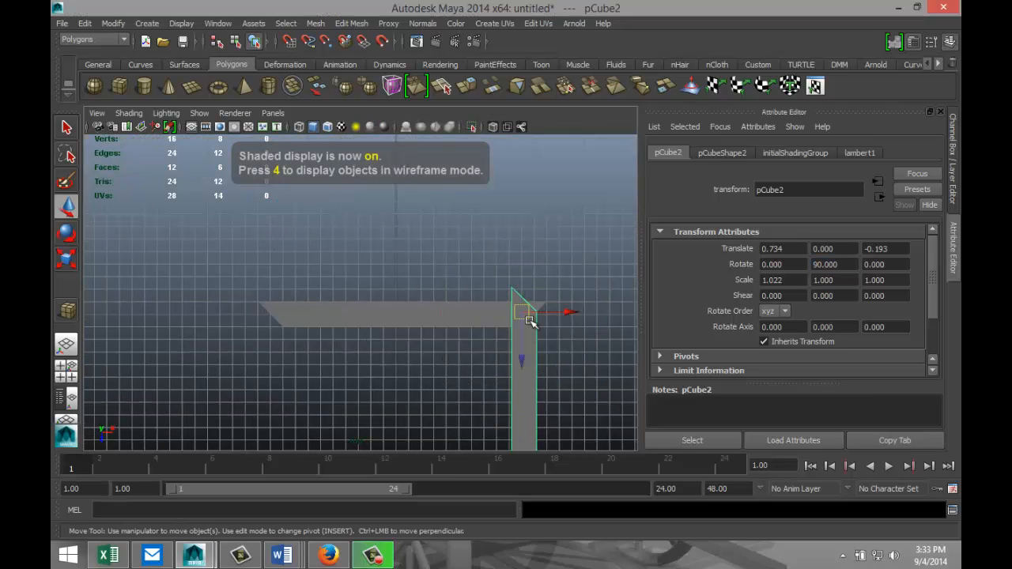
mouse_move(524, 316)
left_mouse_down()
mouse_move(296, 362)
mouse_move(266, 340)
mouse_move(271, 333)
left_mouse_up()
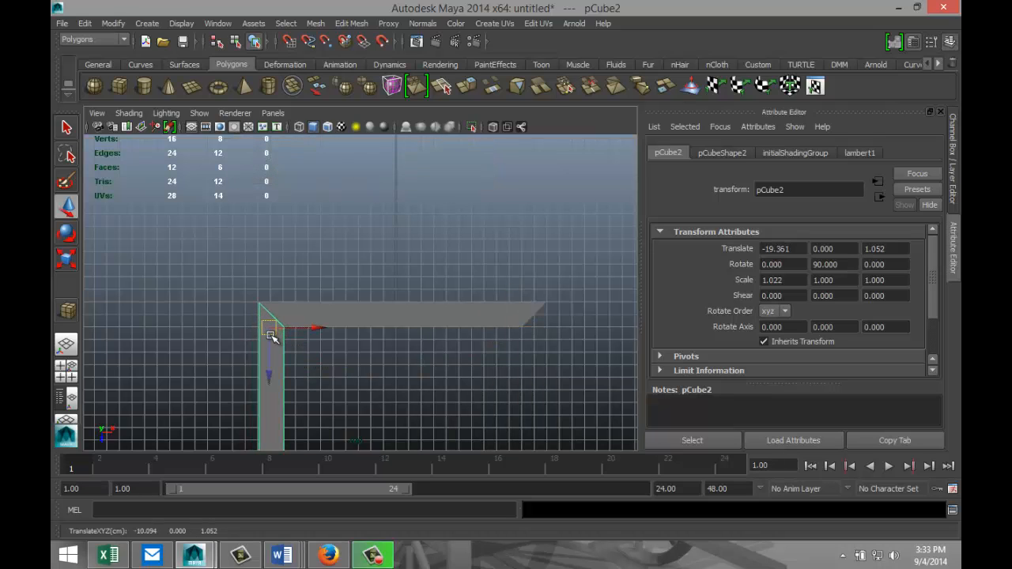
- Nudge the rotated copy to about X -19.4, Z 1.01 so the two mitered edges line up at the corner
key("f")
middle_click_drag(380, 358, 357, 477, "alt")
scroll(412, 376, "up", 5)
scroll(365, 350, "up", 3)
scroll(365, 353, "down", 6)
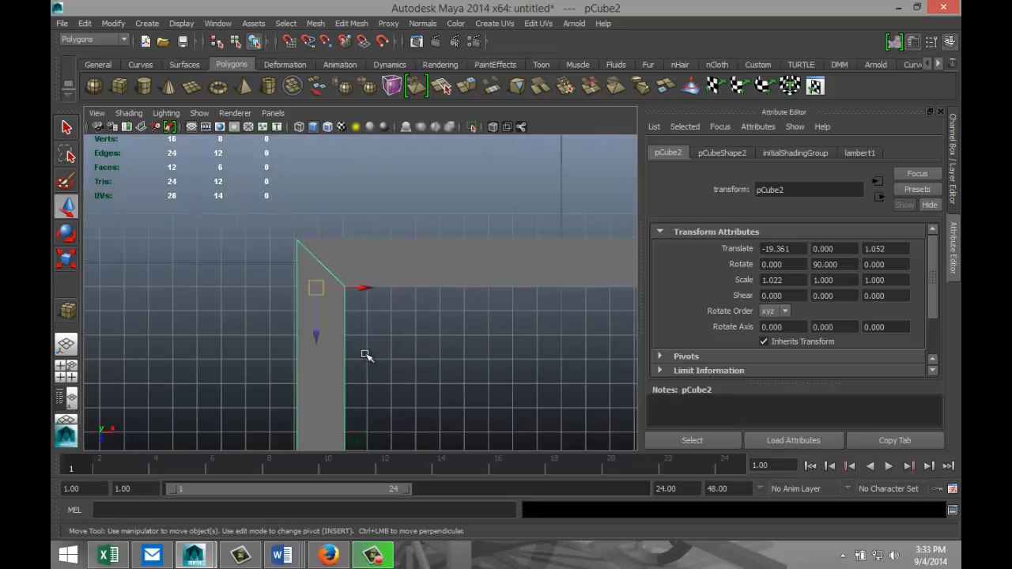
middle_click_drag(365, 353, 386, 361, "alt")
scroll(387, 362, "up", 3)
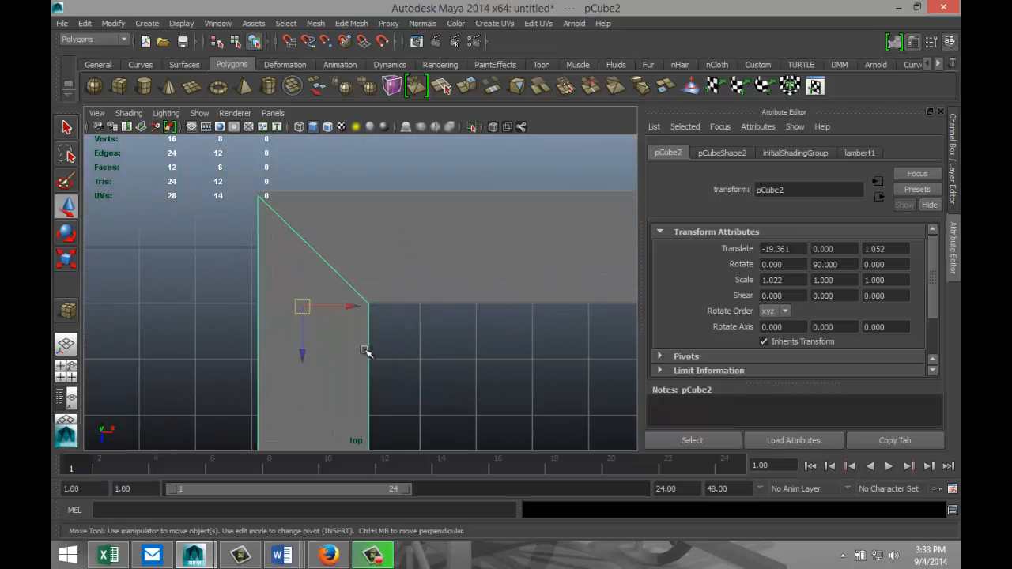
left_click(303, 308)
left_click_drag(303, 308, 299, 305)
scroll(419, 342, "down", 5)
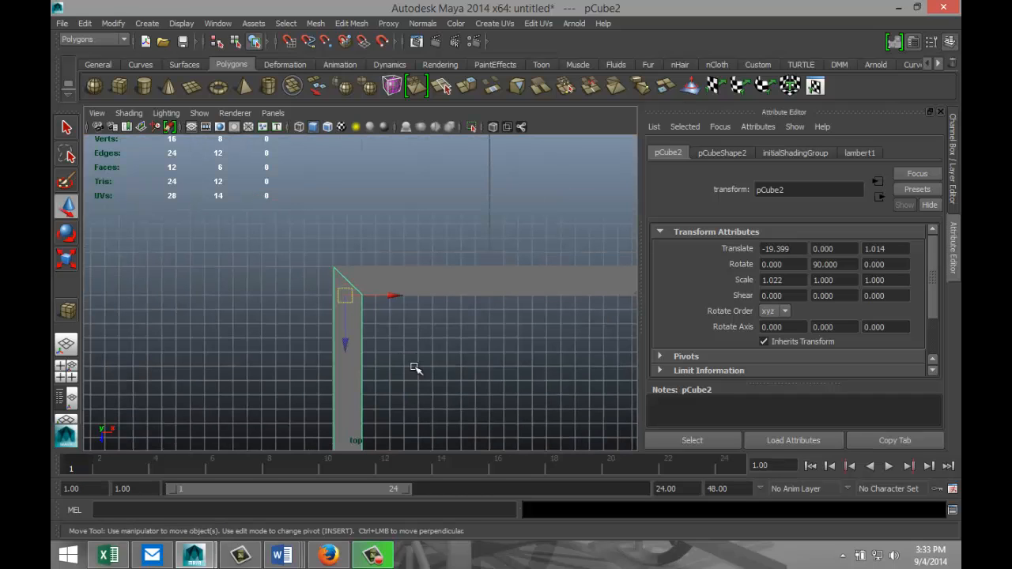
- Undo the copy's moves and its 90-degree rotation
key("ctrl+z")
key("ctrl+z")
key("ctrl+z")
key("ctrl+z")
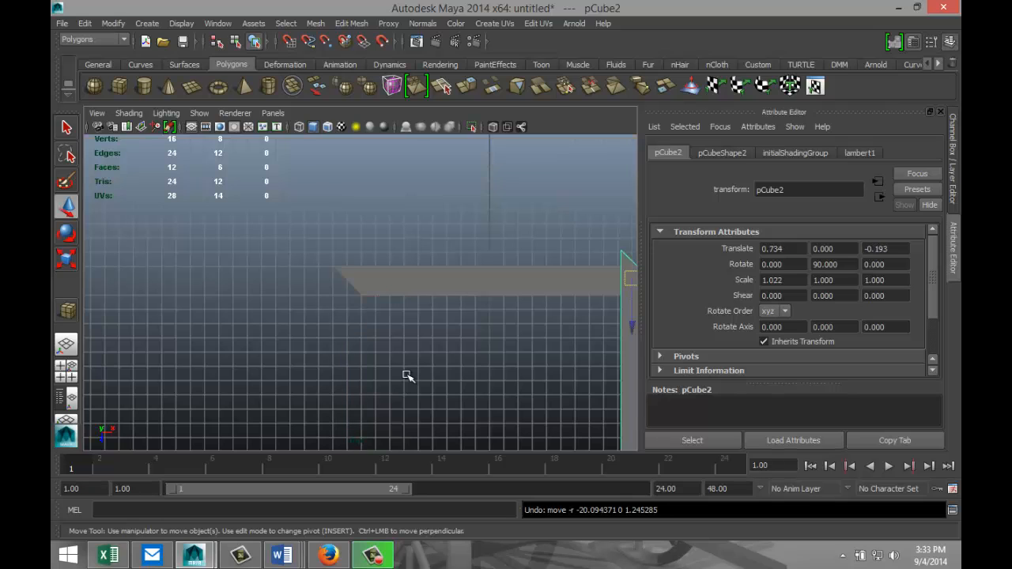
scroll(412, 373, "down", 1)
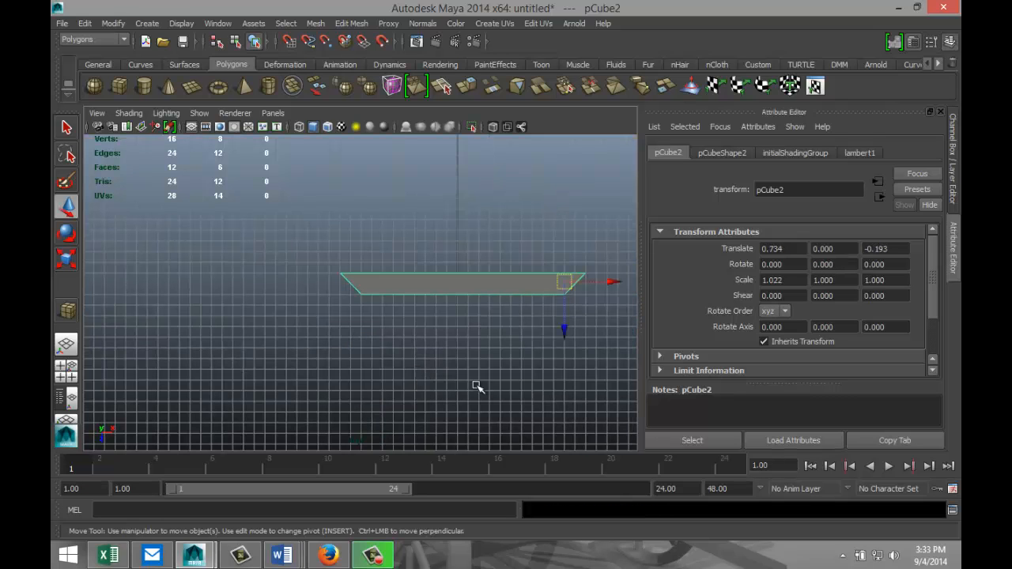
- Insert an edge loop running lengthwise along the duplicated box, close to its shorter front edge
left_click_drag(477, 389, 339, 385, "alt")
left_click(67, 377)
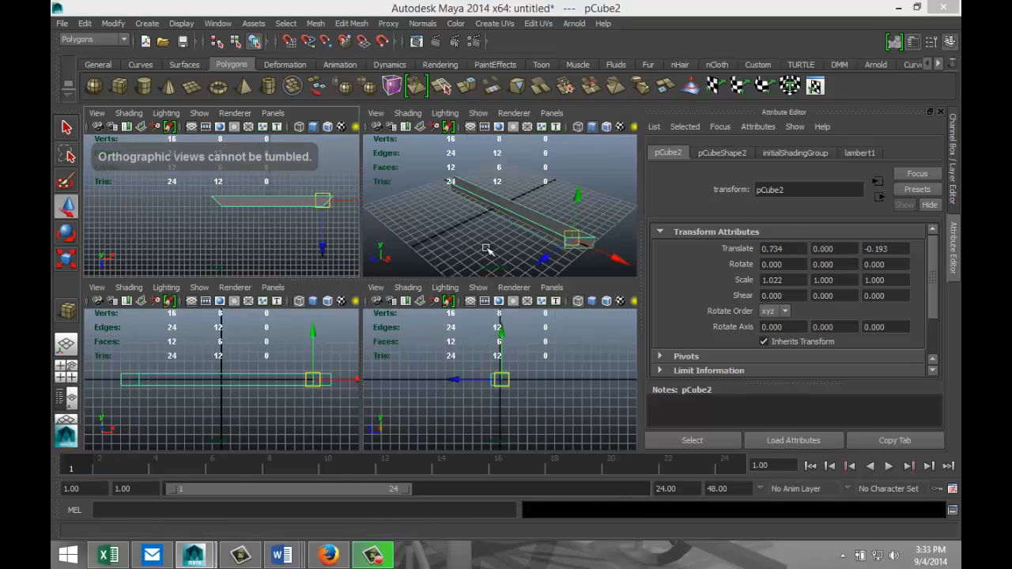
key("space")
scroll(397, 369, "up", 2)
scroll(398, 369, "down", 3)
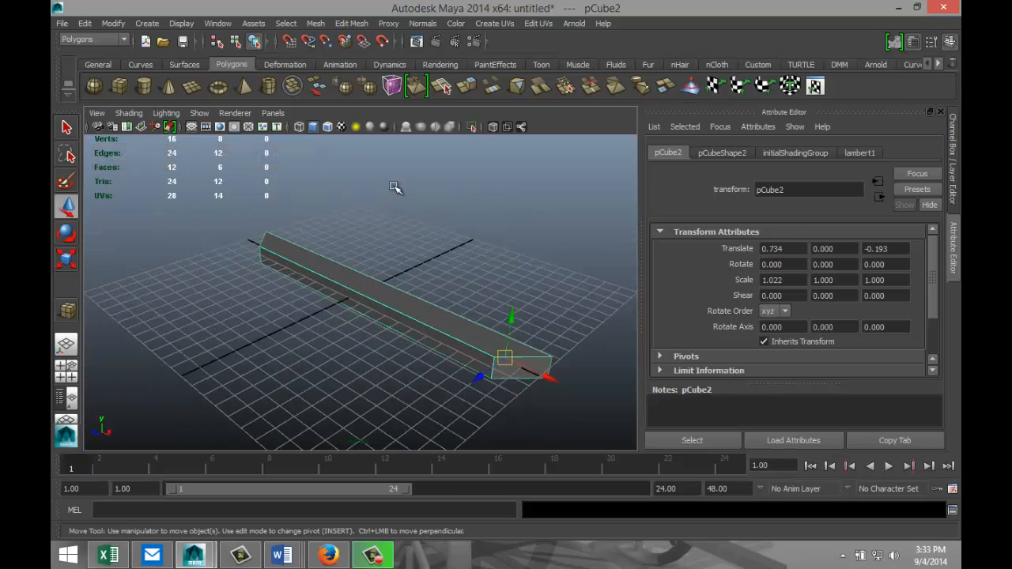
left_click(352, 23)
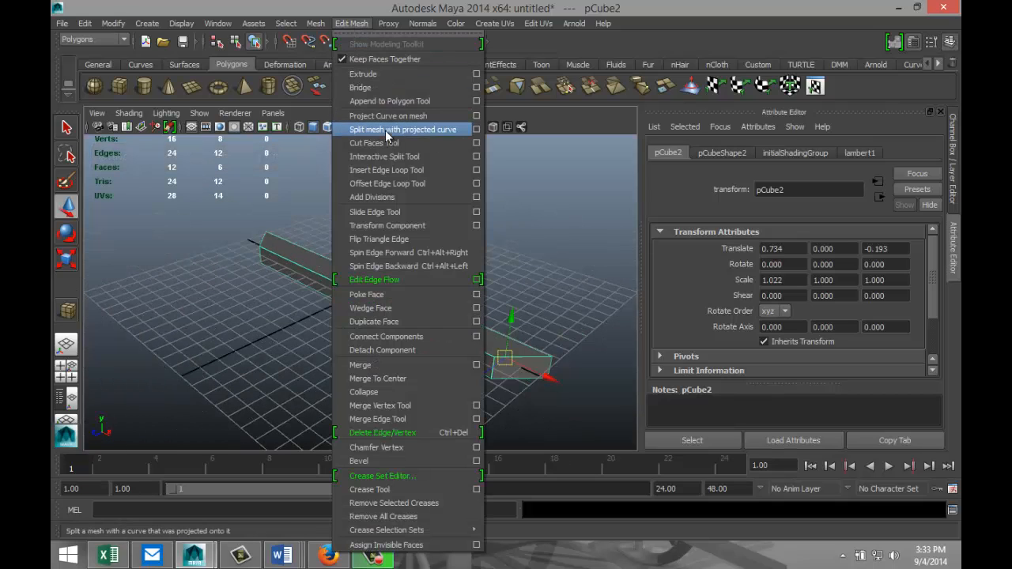
left_click(400, 172)
left_click(71, 371)
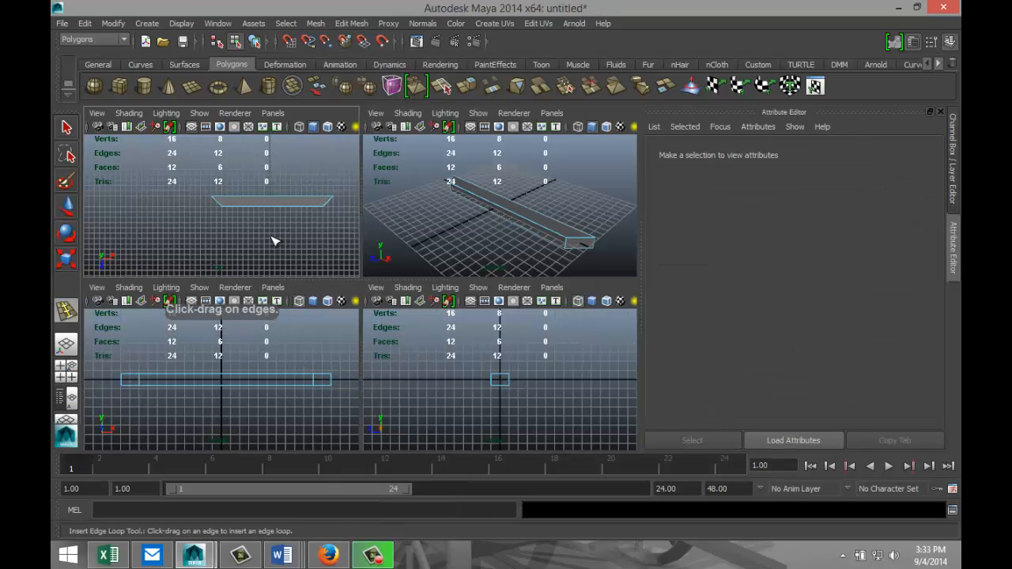
key("space")
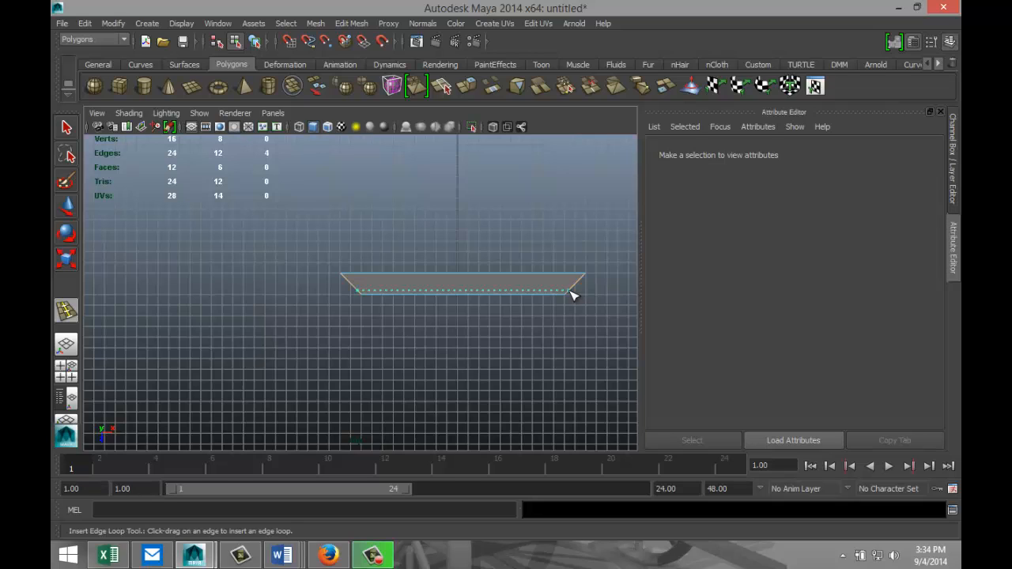
left_click_drag(571, 293, 574, 295)
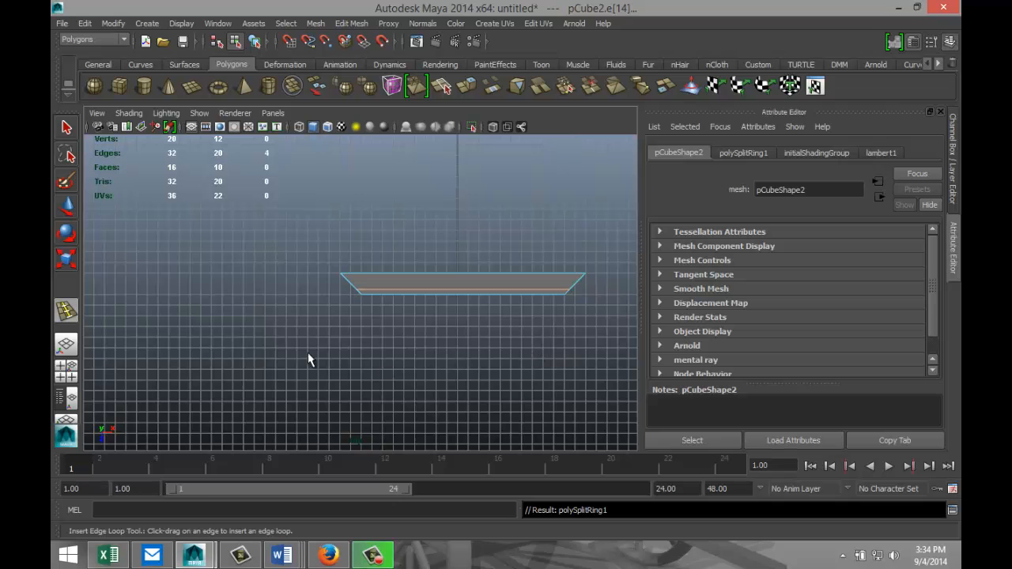
- Leave the edge loop tool, return to the full-size perspective view and switch the box back to object mode
key("q")
left_click(67, 370)
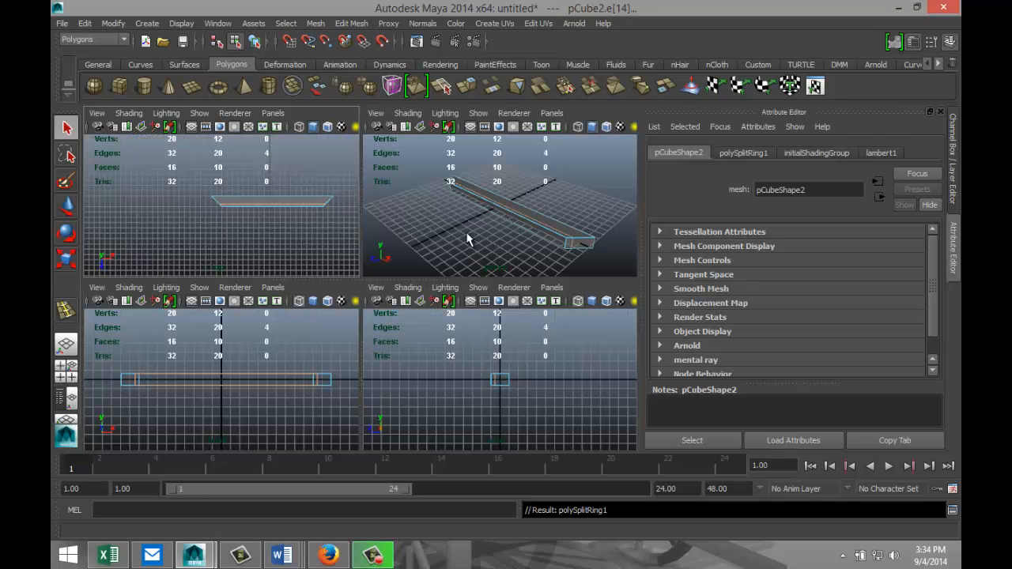
key("space")
scroll(412, 328, "up", 5)
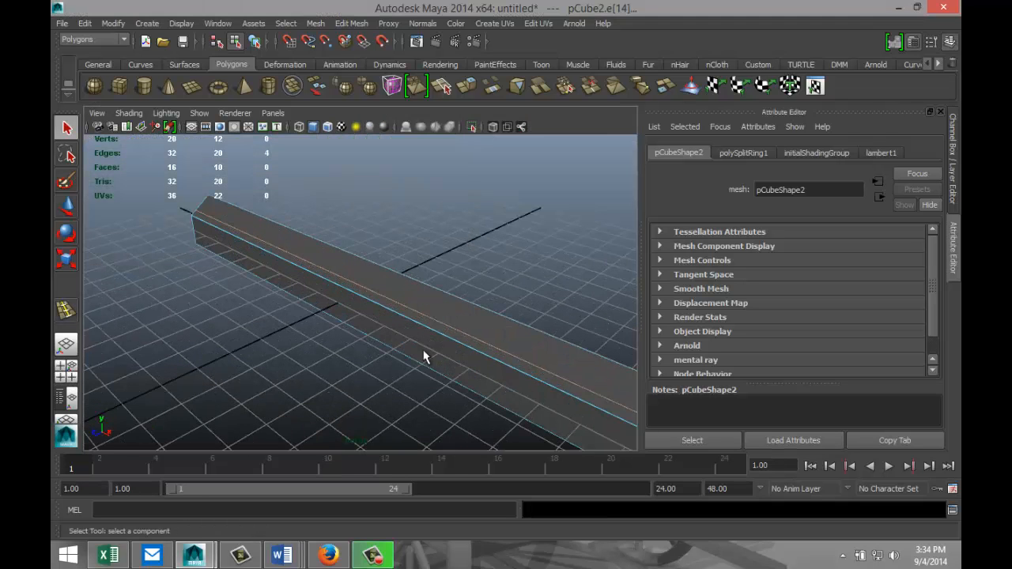
left_click_drag(424, 357, 453, 379, "alt")
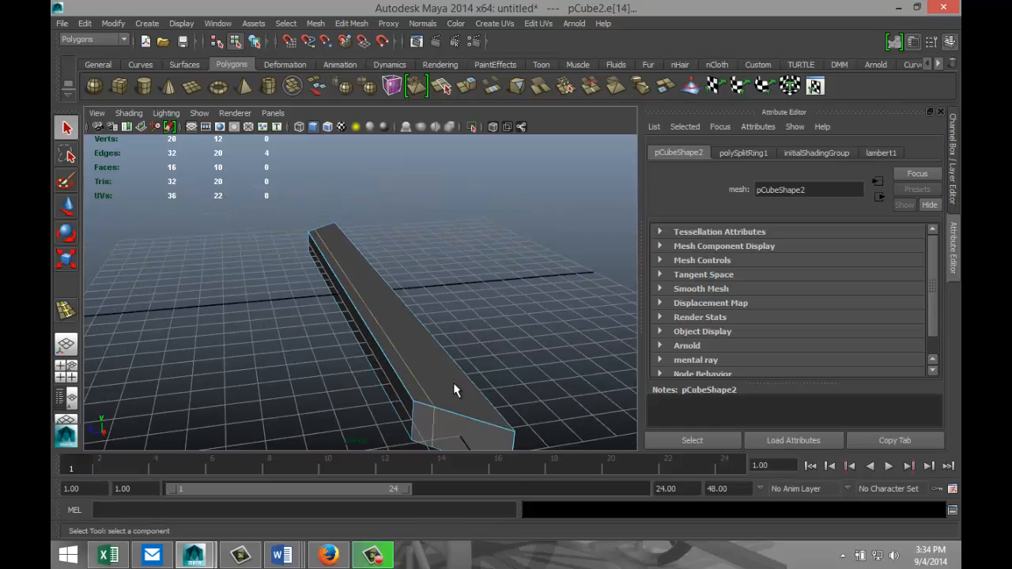
right_click_drag(453, 382, 456, 310)
right_click_drag(441, 279, 504, 276)
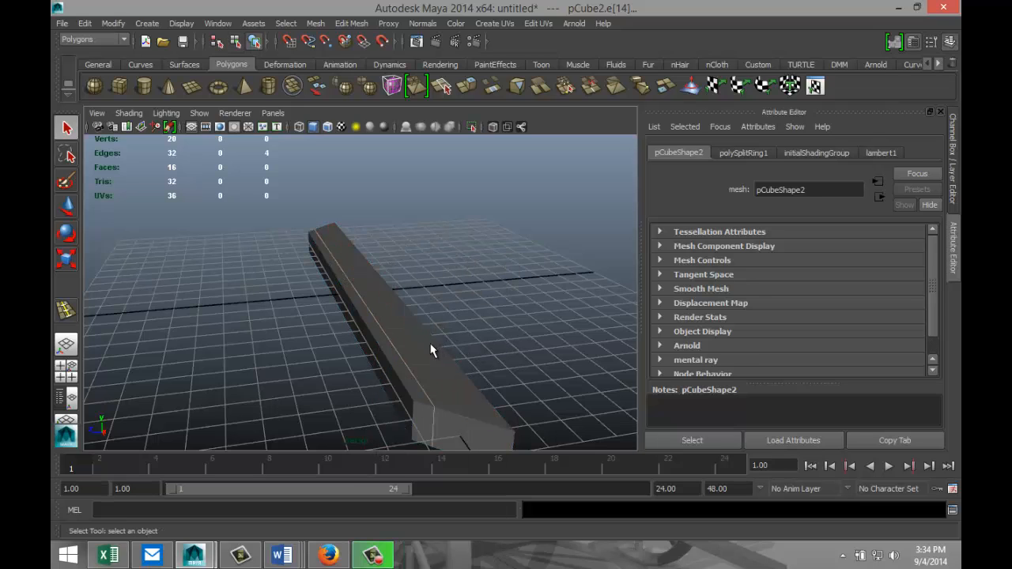
- Pull the original unsplit box clear of the copy along Z to about 6.2 and delete it
left_click(469, 399)
key("w")
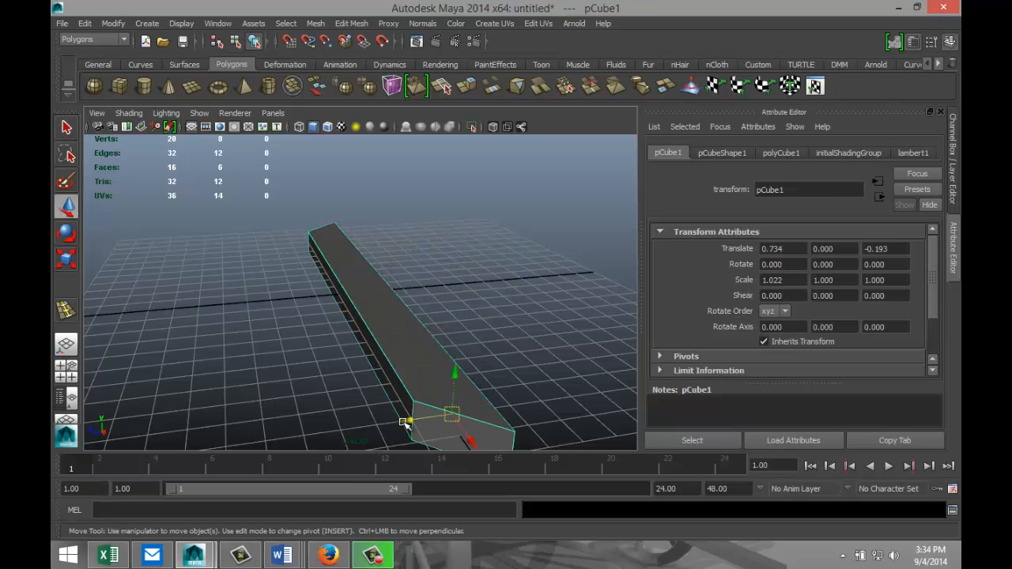
left_click_drag(419, 414, 218, 416)
left_click(286, 402)
left_click(214, 380)
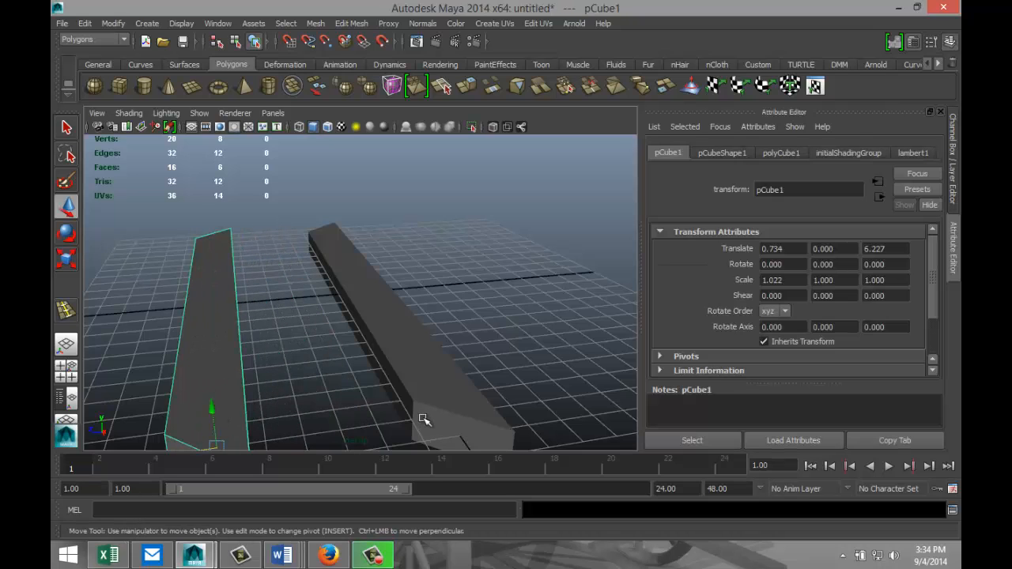
key("Delete")
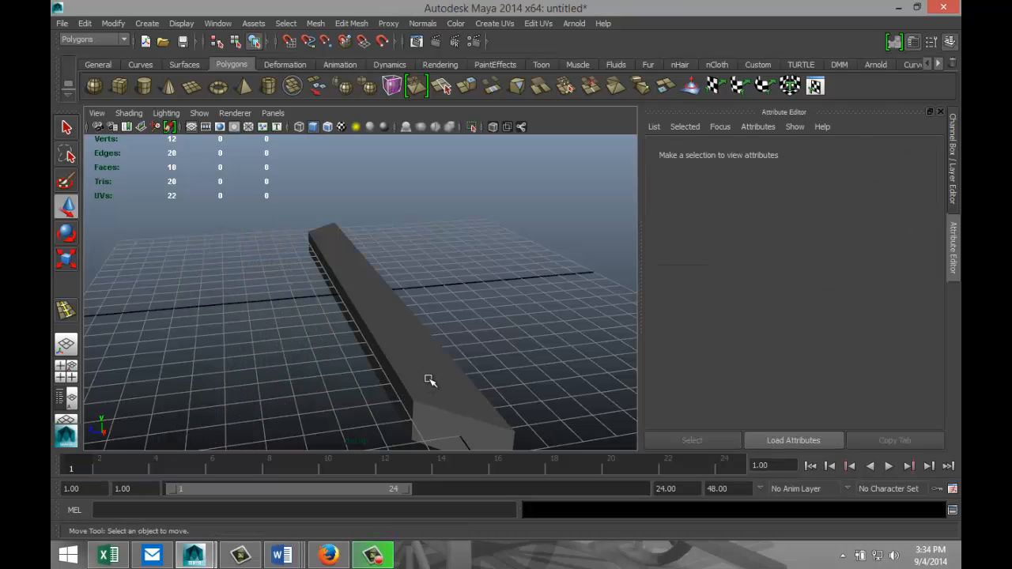
- Extrude the wide top face behind the edge loop a short distance upward to form a raised ledge
left_click(444, 398)
mouse_move(427, 354)
right_mouse_down()
mouse_move(439, 316)
mouse_move(434, 355)
right_mouse_up()
left_click(513, 416)
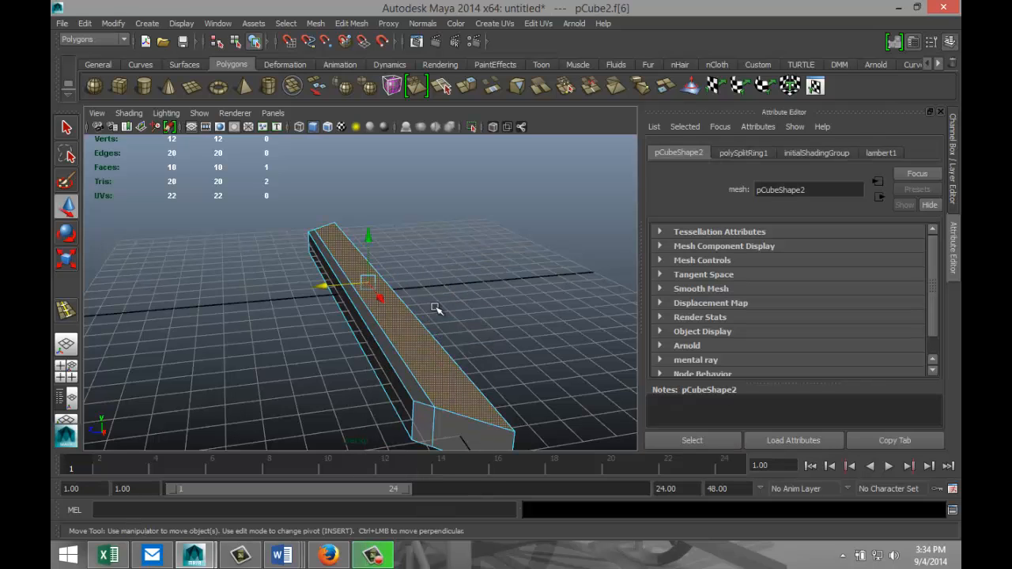
left_click(352, 24)
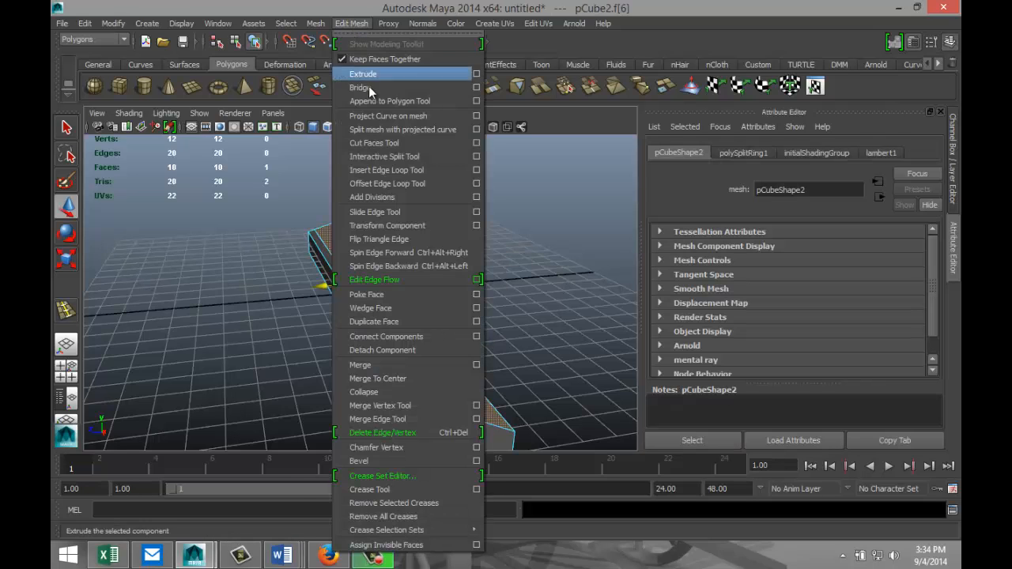
left_click(381, 76)
left_click_drag(369, 242, 369, 231)
left_click(369, 232)
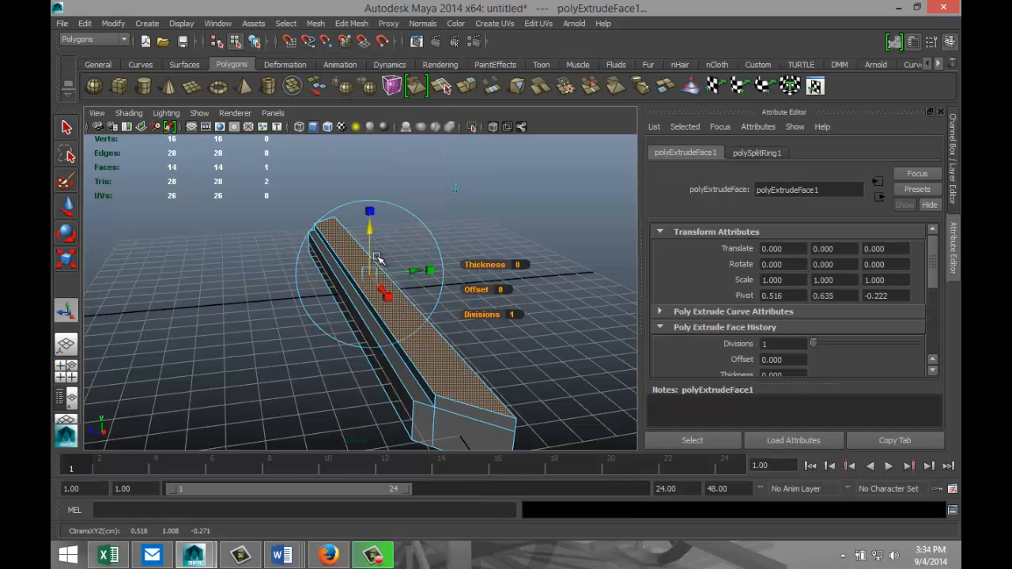
mouse_move(312, 358)
left_mouse_down("alt")
mouse_move(311, 337)
mouse_move(320, 357)
left_mouse_up("alt")
- Duplicate the stepped frame side in object mode and move the copy along Z to about 9.3 in the top view
left_click(70, 371)
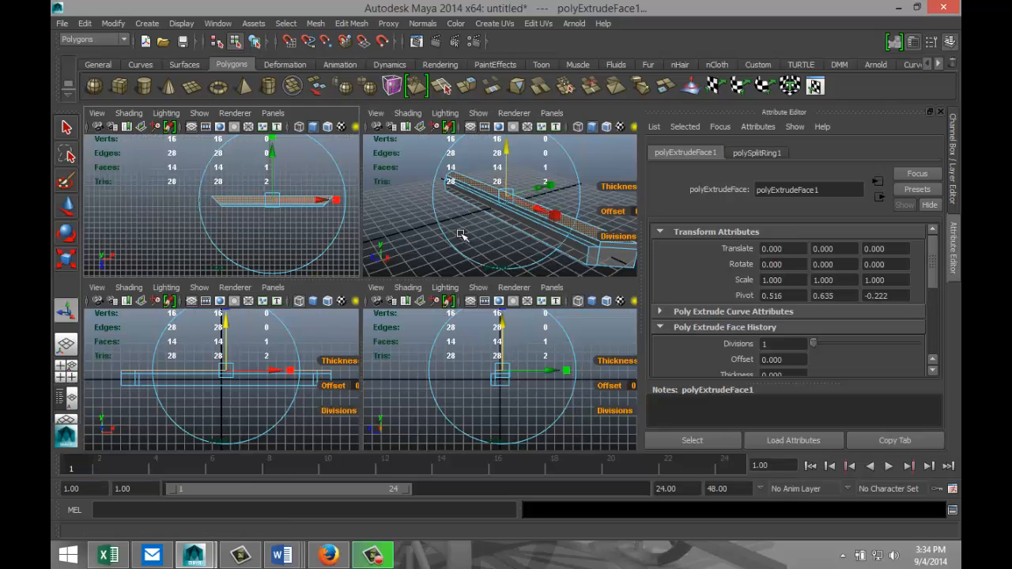
key("space")
right_click_drag(400, 281, 462, 254)
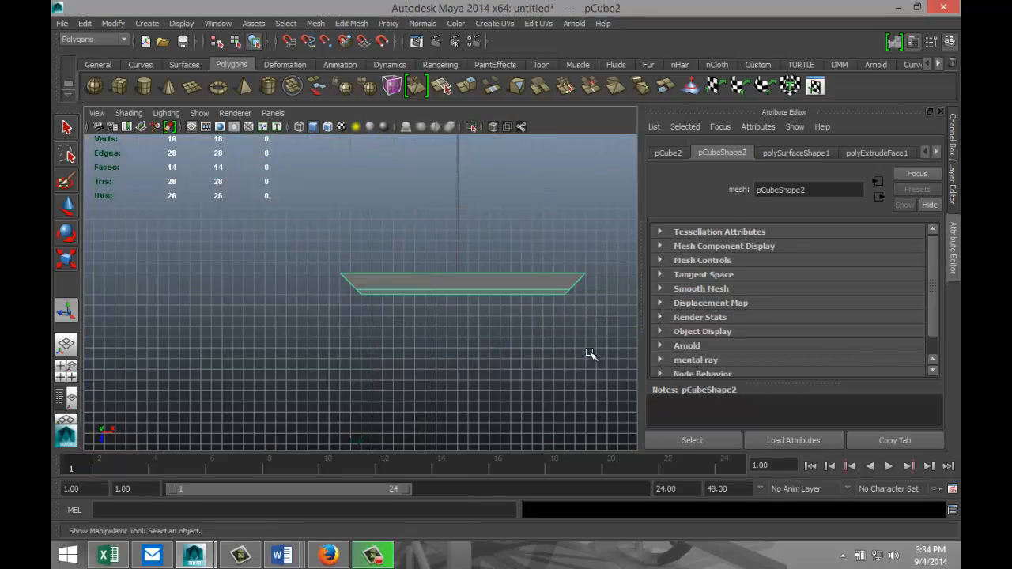
key("ctrl+d")
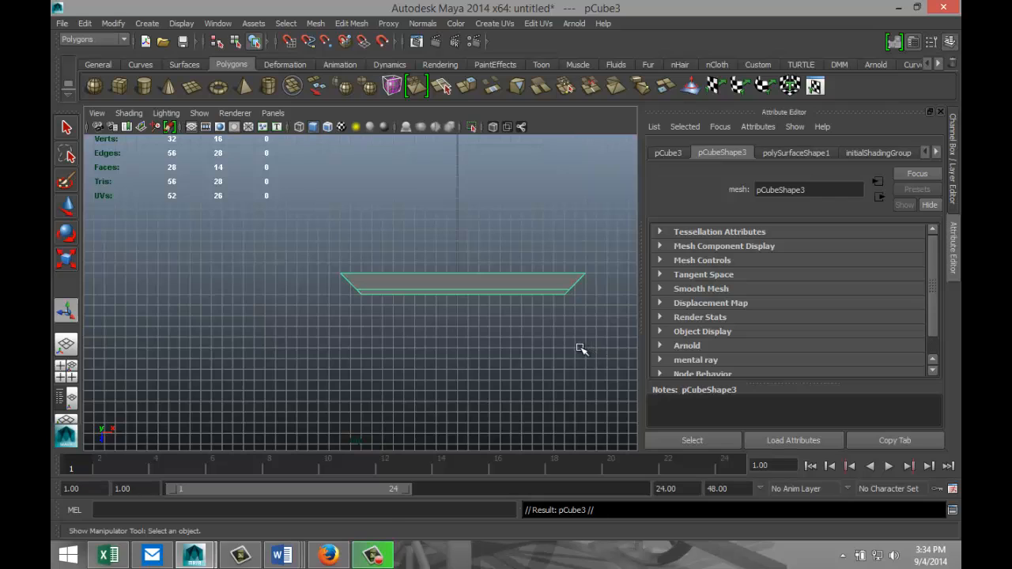
key("w")
left_click_drag(564, 331, 569, 435)
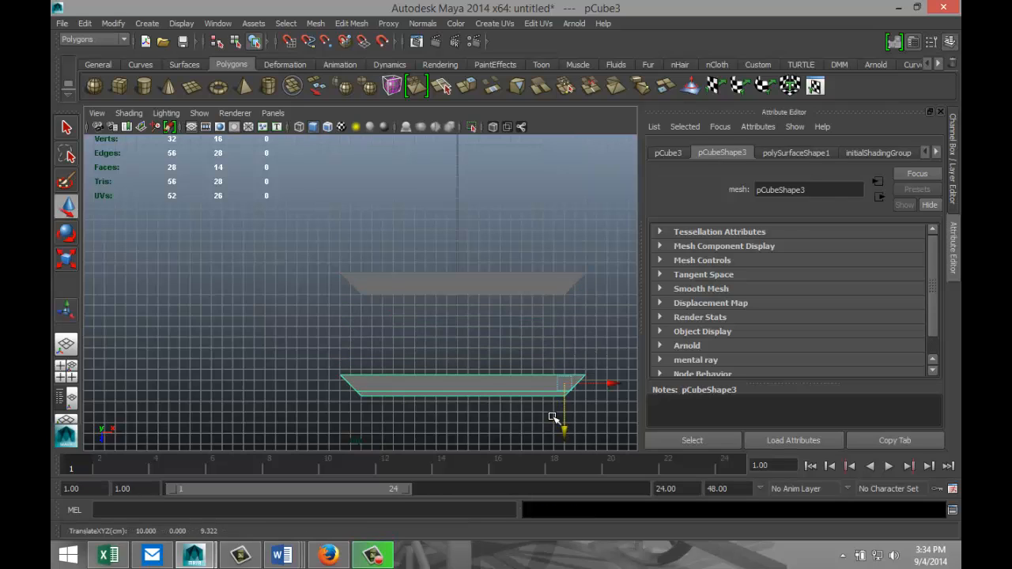
- Rotate the copy about Y and set its Rotate Y value to 180
key("e")
left_click_drag(517, 332, 608, 424)
left_click(668, 153)
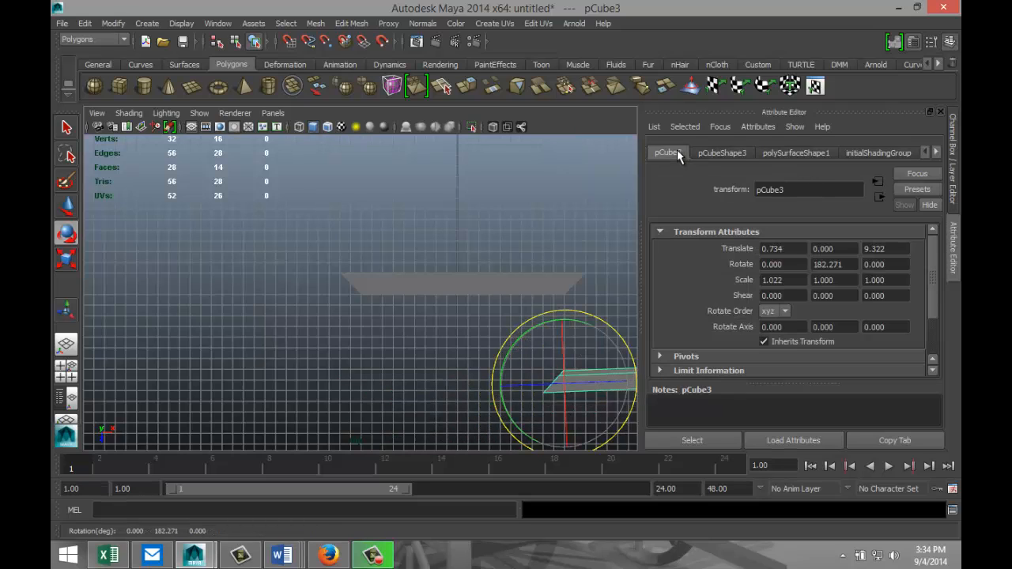
double_click(852, 264)
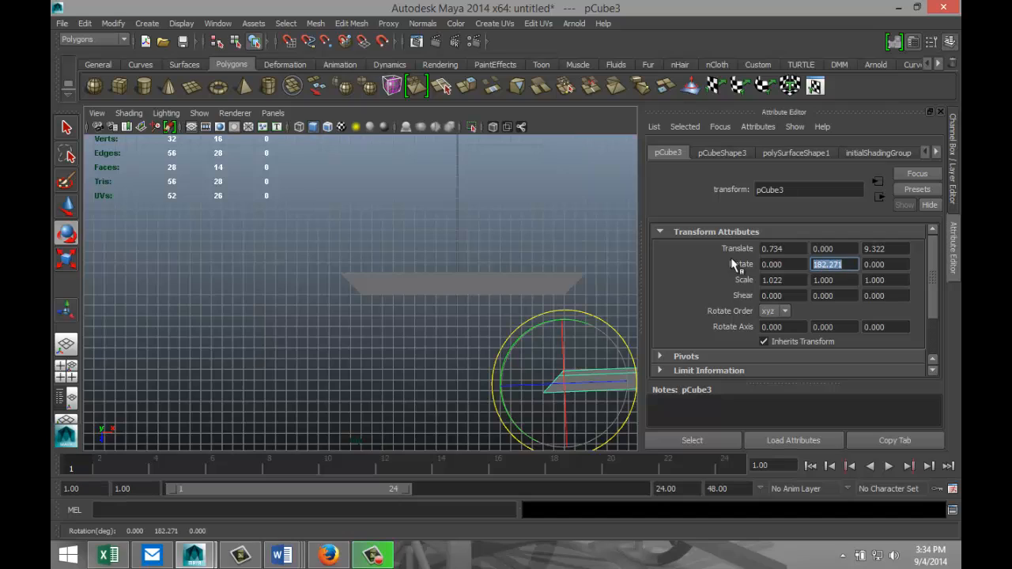
type("180")
key("Return")
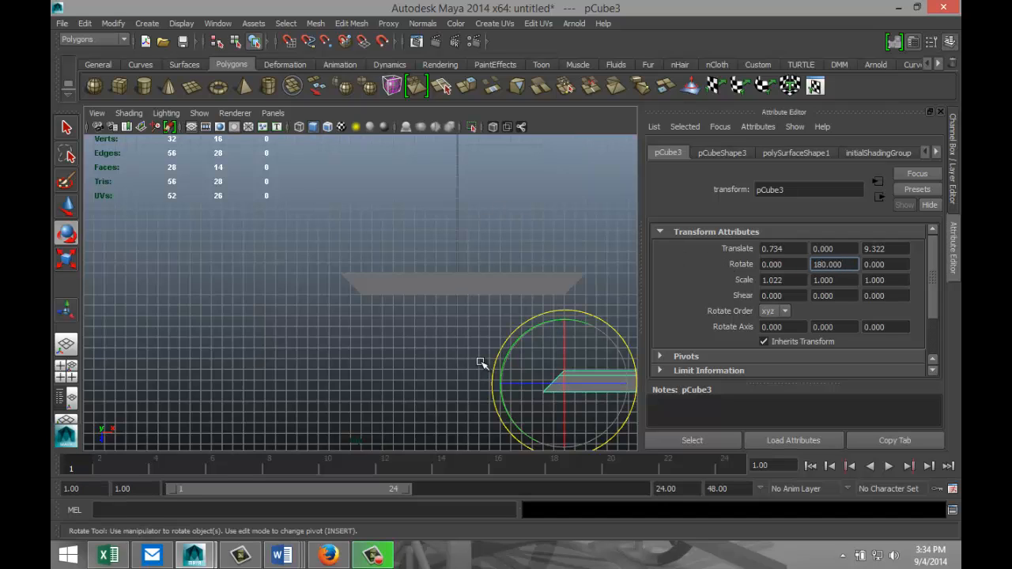
- Move the rotated copy along X to about -18.1 to line up opposite the first side, then return to the perspective view
left_click(506, 379)
left_click(564, 388)
key("w")
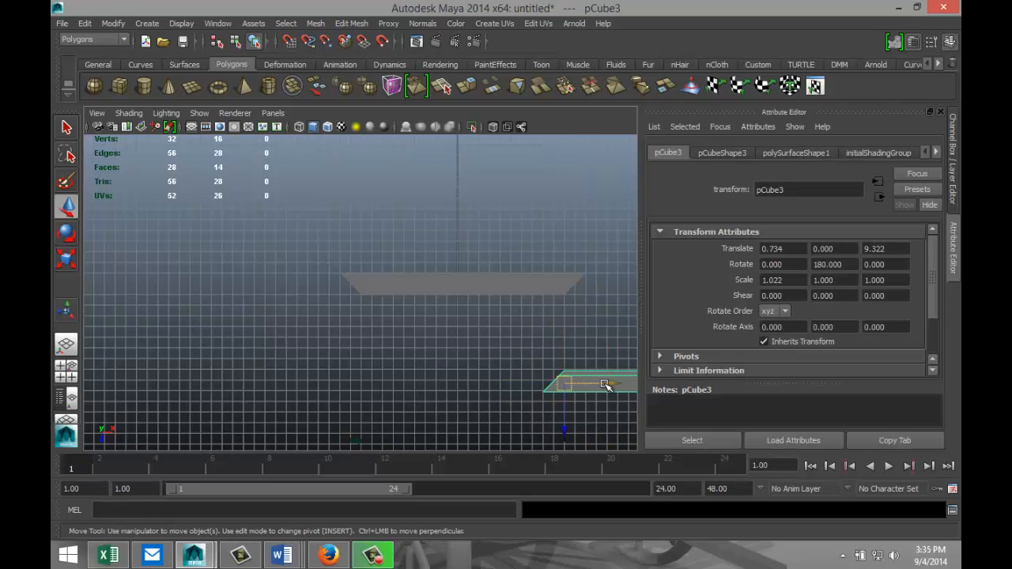
left_click_drag(605, 385, 405, 397)
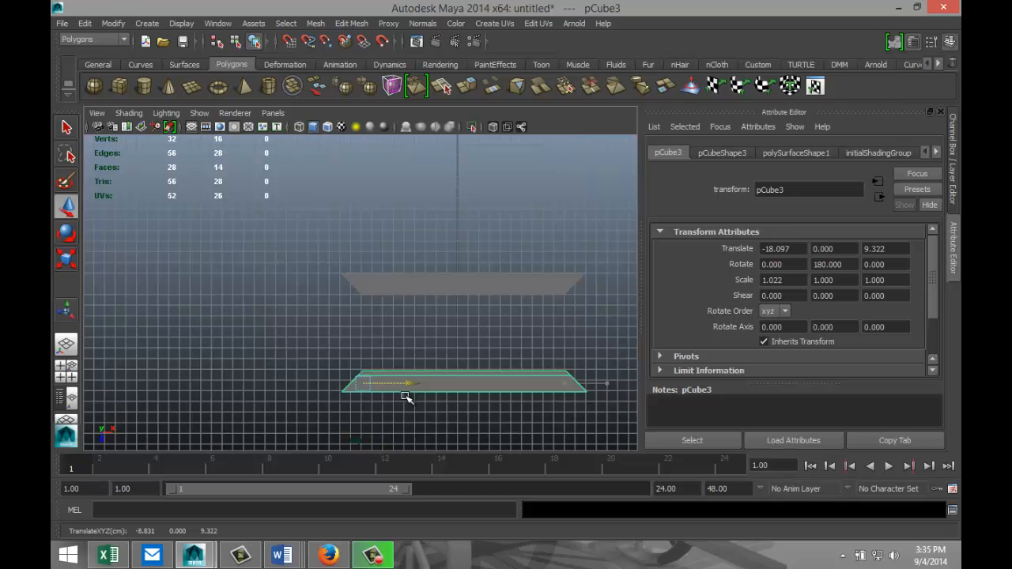
left_click(69, 370)
key("space")
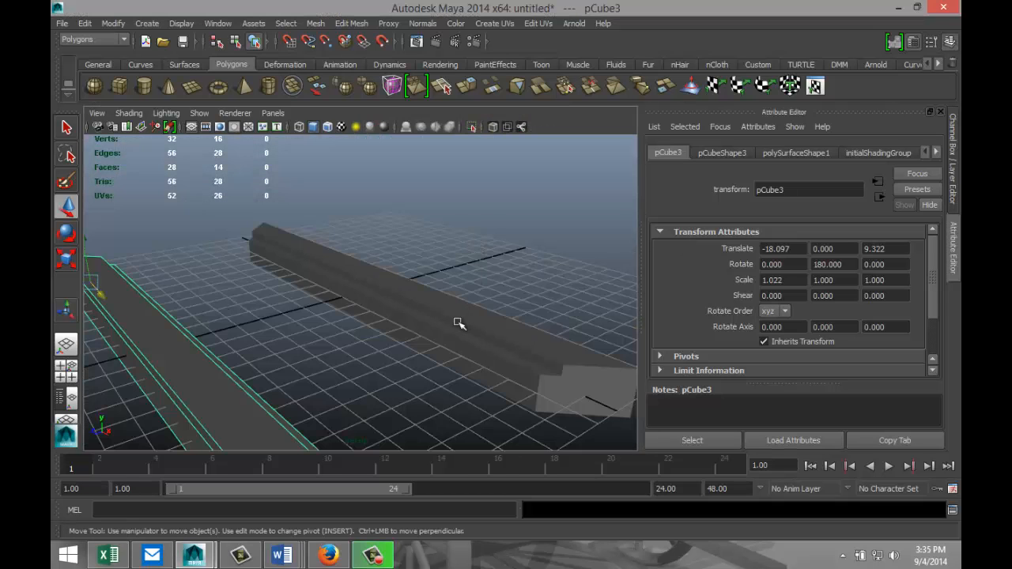
- Duplicate the selected frame side, rotate the copy about Y and set its Rotate Y value to 270
scroll(459, 322, "down", 5)
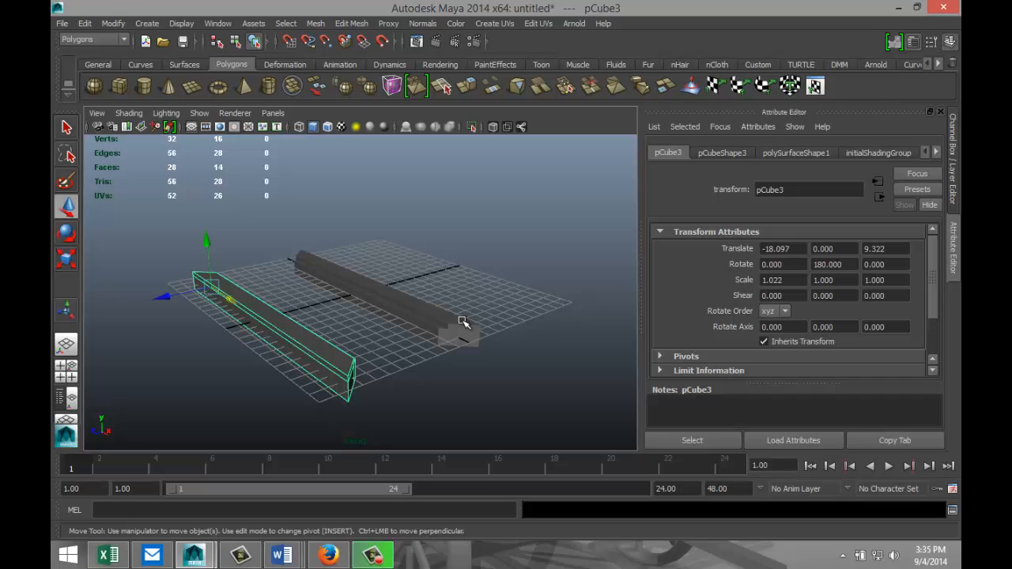
key("ctrl+d")
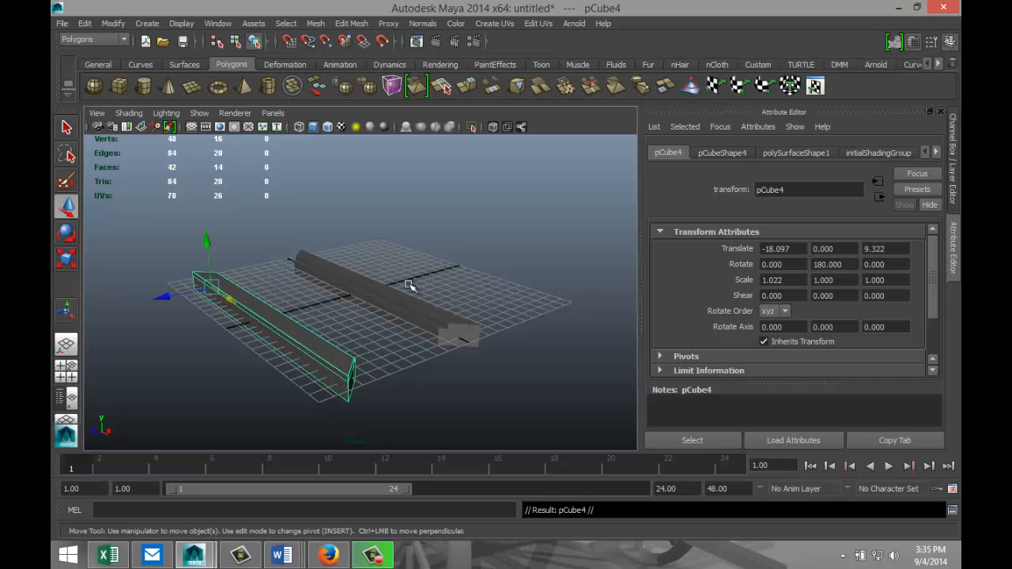
key("e")
left_click_drag(163, 309, 276, 280)
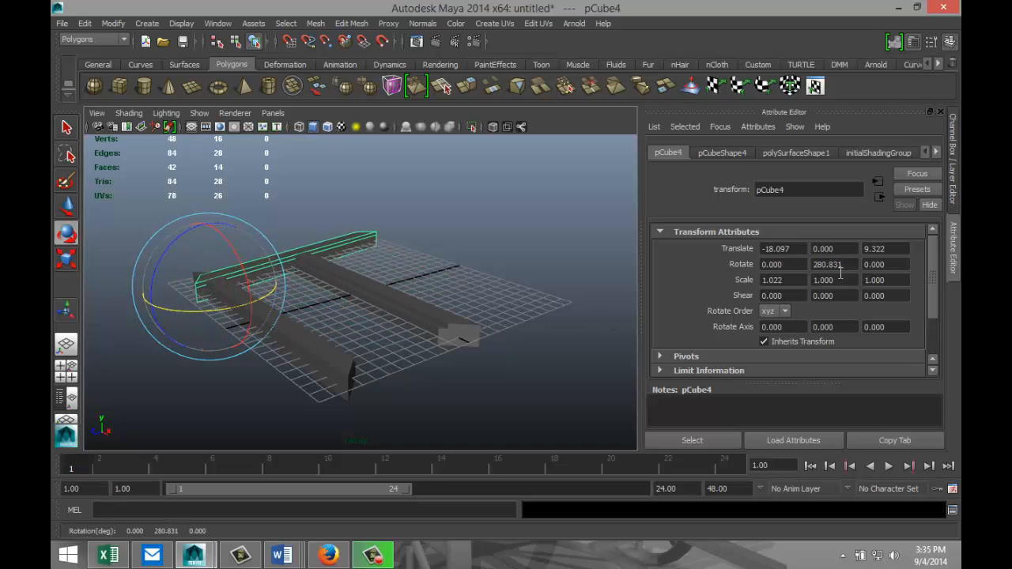
left_click(864, 264)
double_click(850, 265)
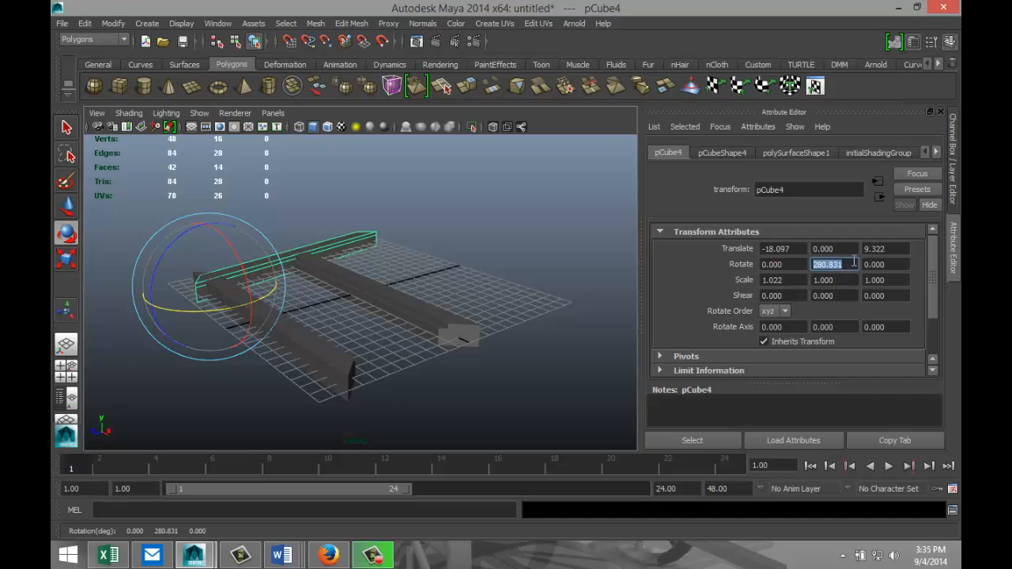
type("270")
key("Return")
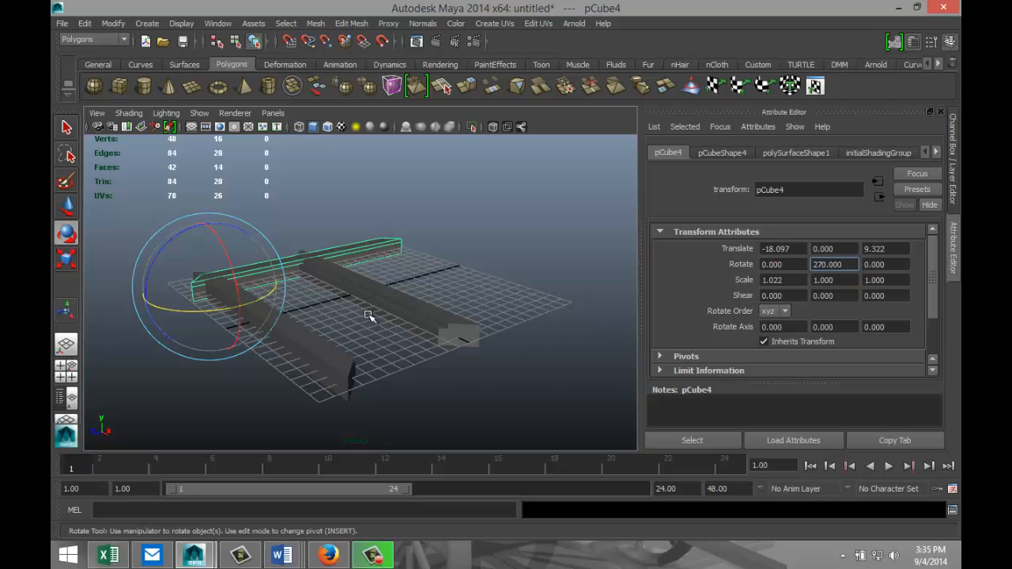
- Move the rotated copy along X to about 2.4, at the far end of the two parallel sides
left_click_drag(369, 309, 436, 351, "alt")
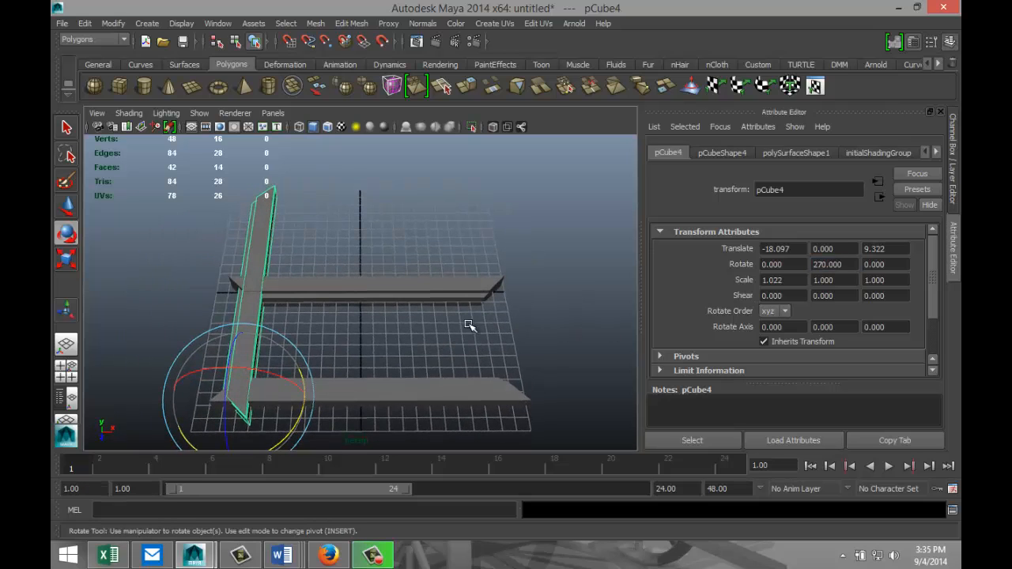
key("w")
left_click_drag(290, 396, 546, 403)
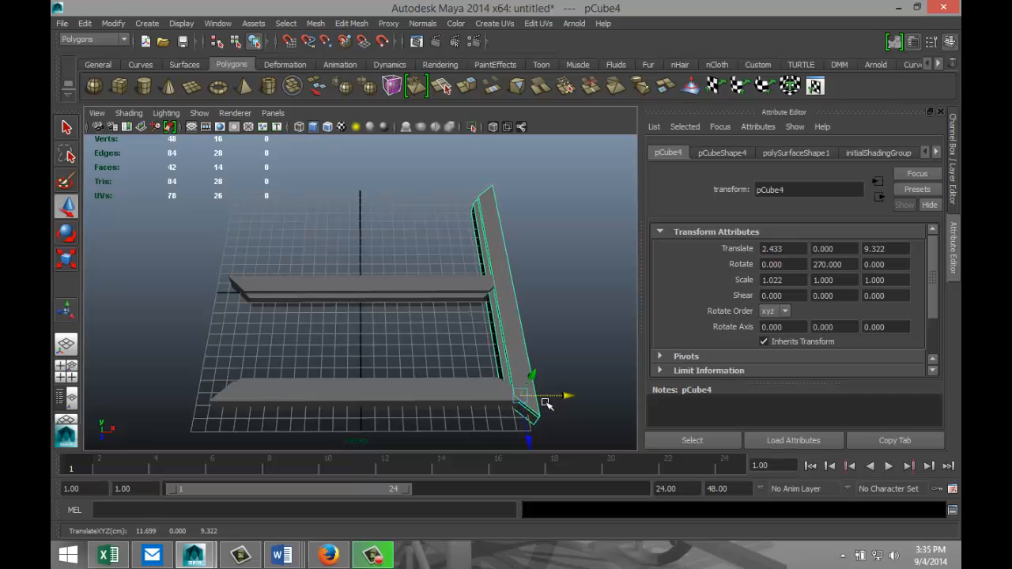
- In the top view, align the copy's mitered end with the second side's corner at about X 2.035, Z 8.115
left_click(75, 376)
key("space")
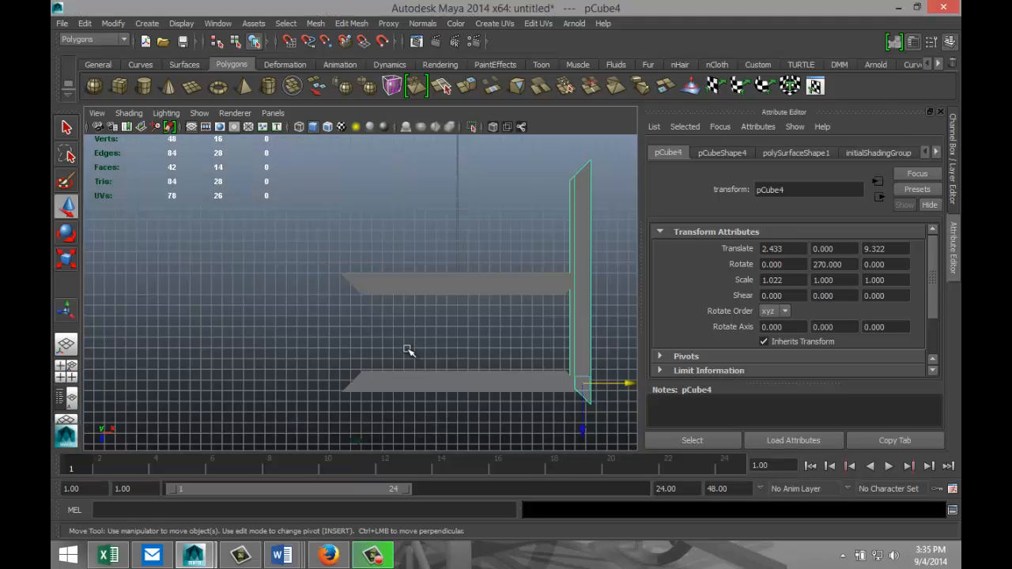
key("f")
middle_click_drag(438, 372, 483, 285, "alt")
scroll(440, 291, "up", 5)
left_click_drag(409, 330, 388, 267)
scroll(445, 308, "down", 6)
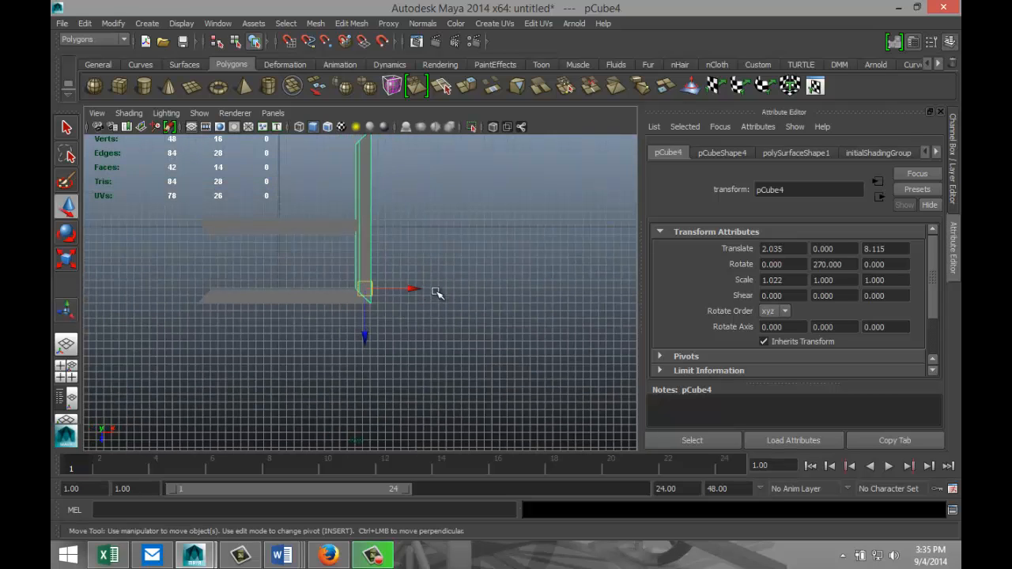
- Try shortening the perpendicular side by scaling it along its length to about 0.566, and undo the scaling
middle_click_drag(435, 253, 470, 369, "alt")
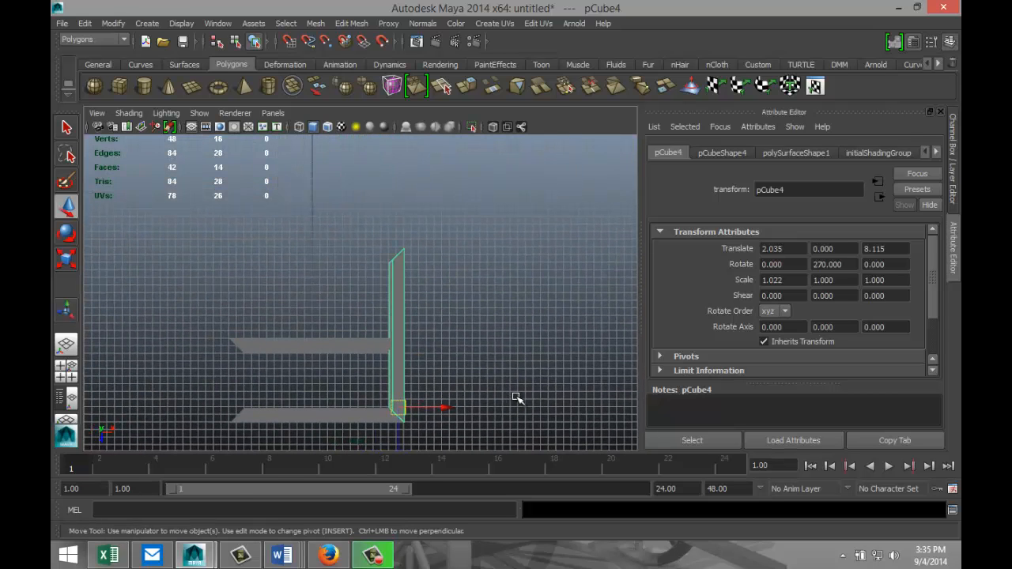
key("r")
scroll(451, 379, "down", 3)
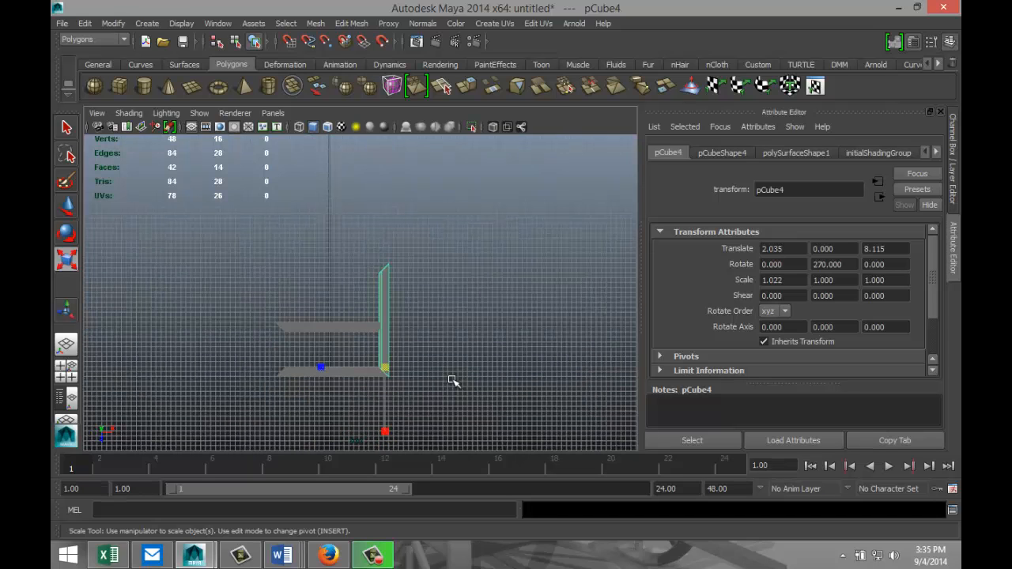
left_click_drag(384, 437, 392, 404)
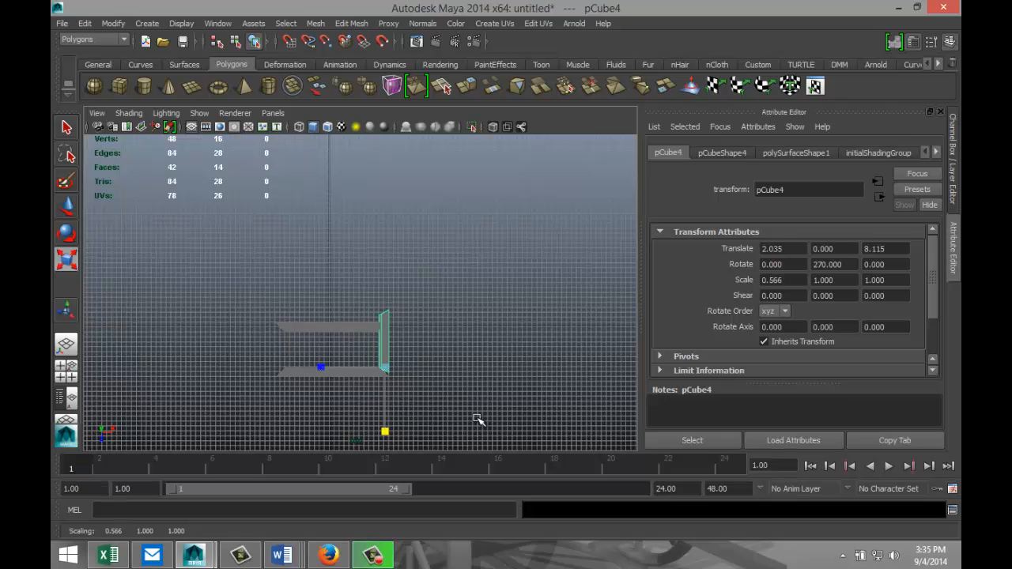
key("f")
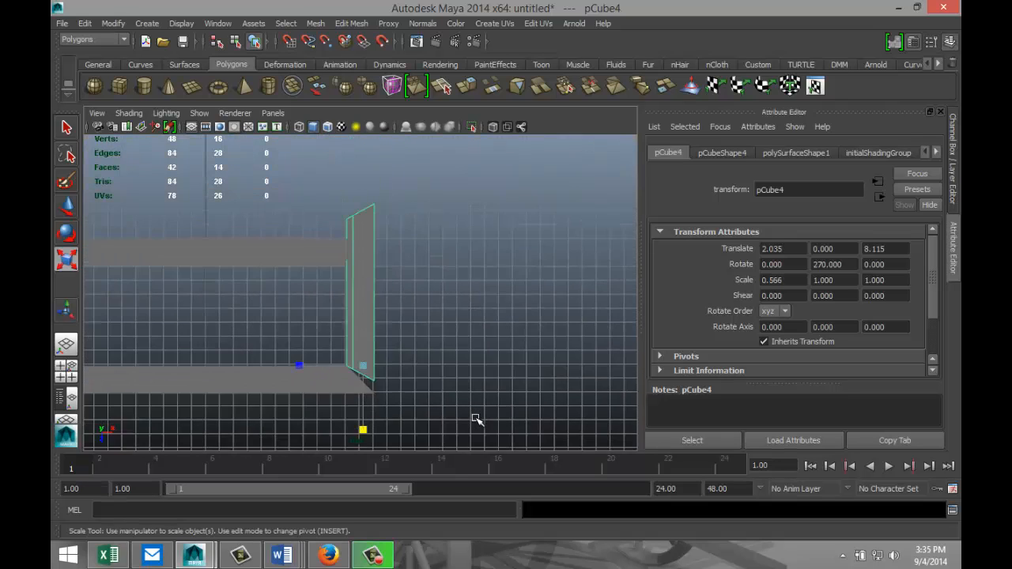
key("ctrl+z")
- Move the original frame side along Z to about -12.3, at the free end of the perpendicular side
scroll(474, 415, "down", 4)
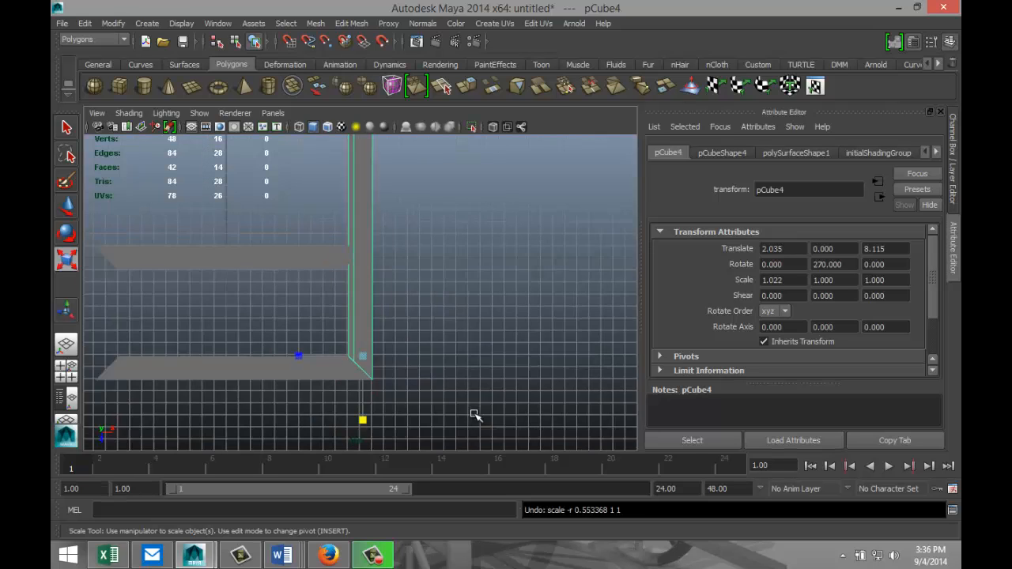
left_click(342, 274)
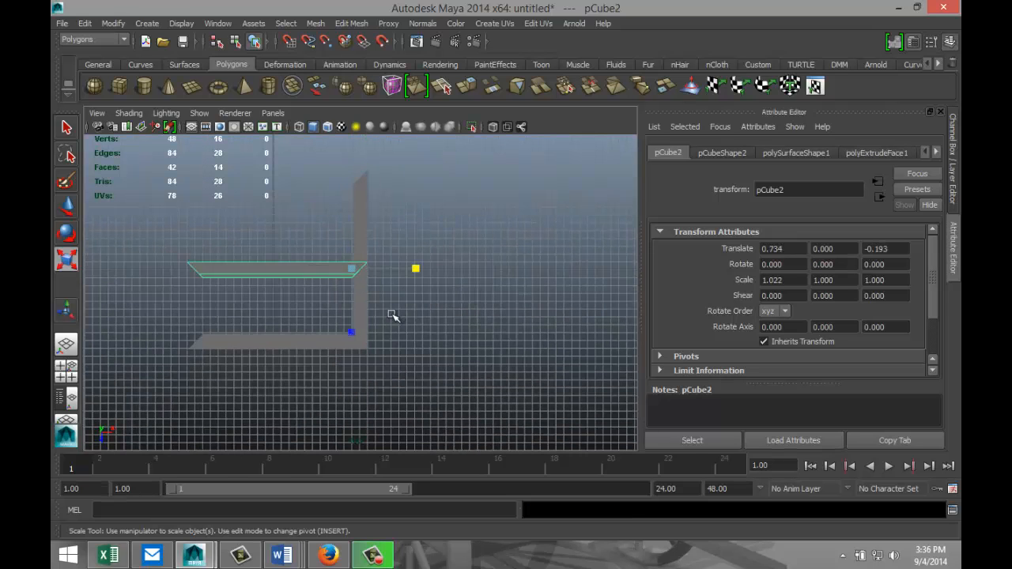
key("w")
left_click_drag(350, 316, 355, 219)
key("f")
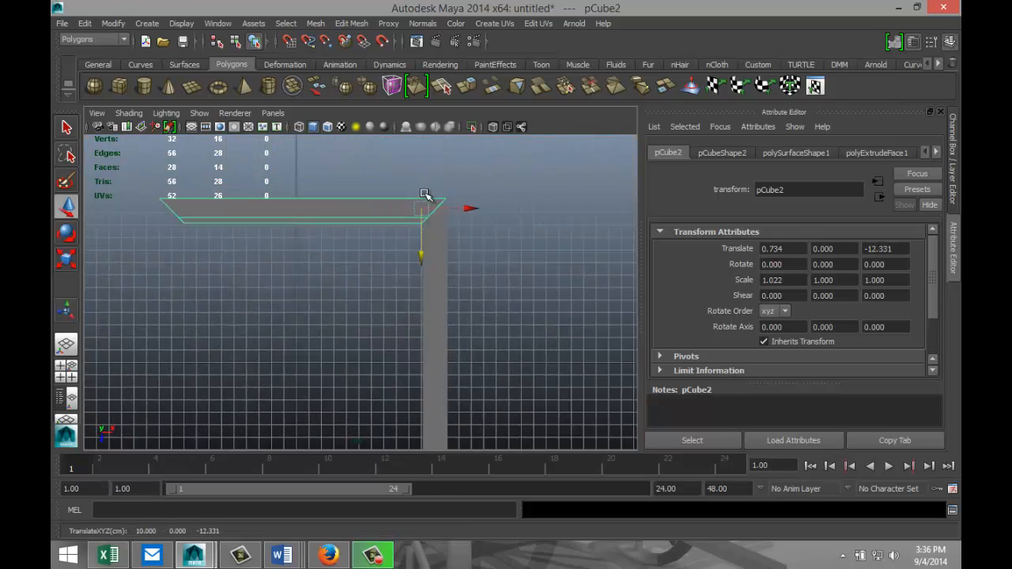
- Fine-tune the original side to about X 0.807, Z -12.019 so its miter meets the perpendicular side's corner
middle_click_drag(567, 308, 405, 293, "alt")
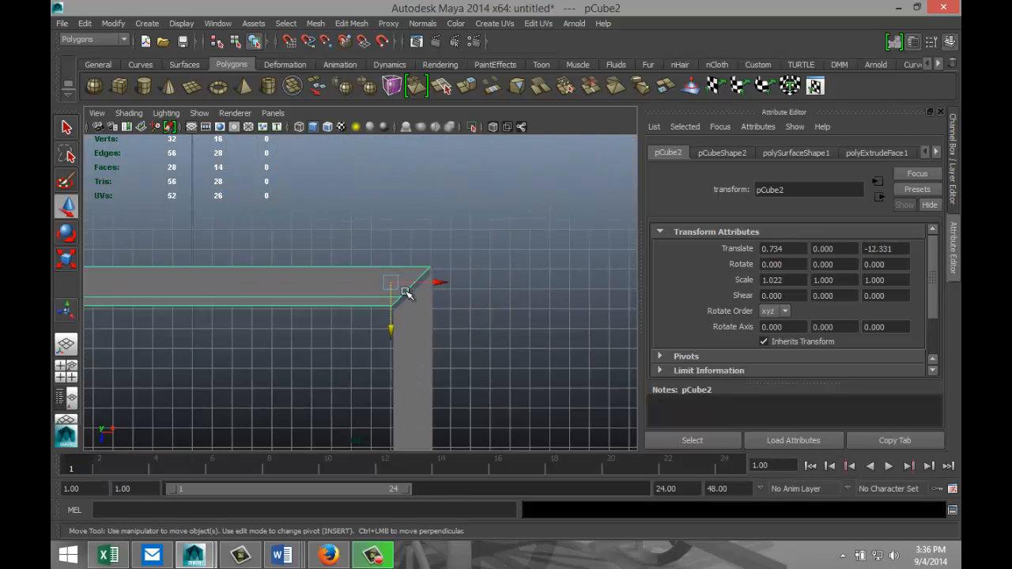
scroll(403, 290, "up", 3)
left_click_drag(422, 330, 419, 332)
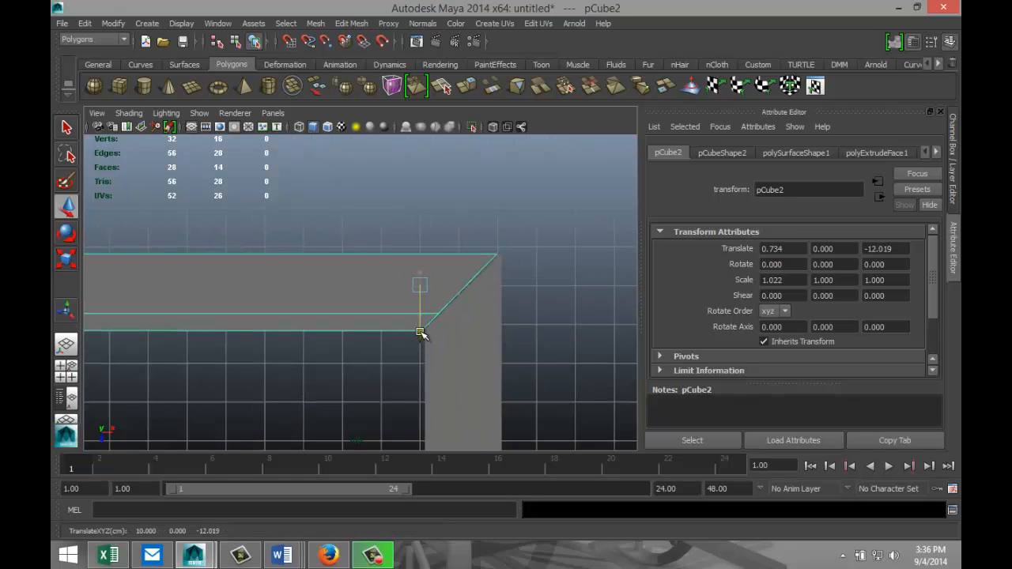
left_click_drag(464, 285, 467, 287)
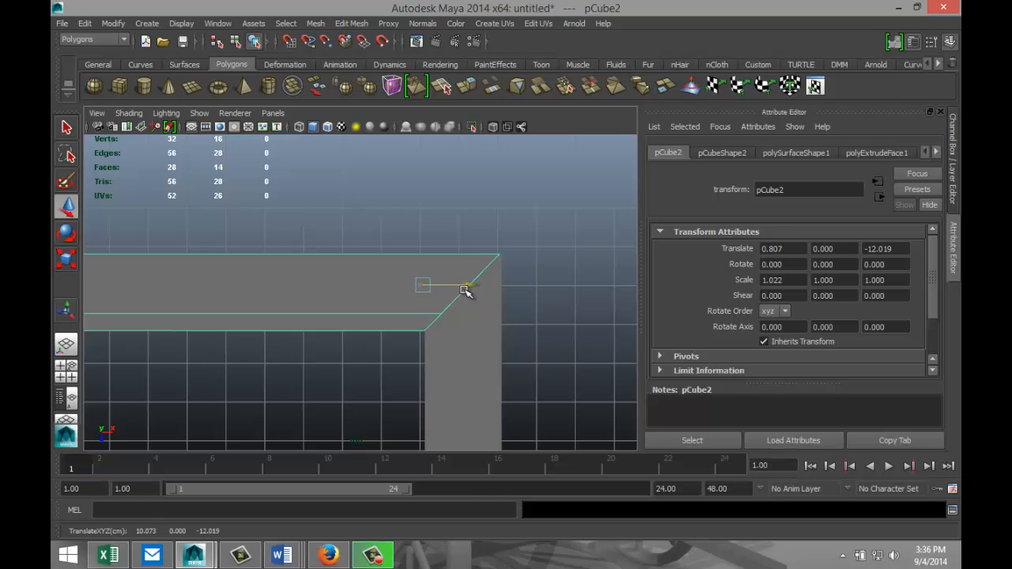
- Duplicate the perpendicular side, rotate the copy about Y and set its Rotate Y value to 90
scroll(486, 312, "down", 5)
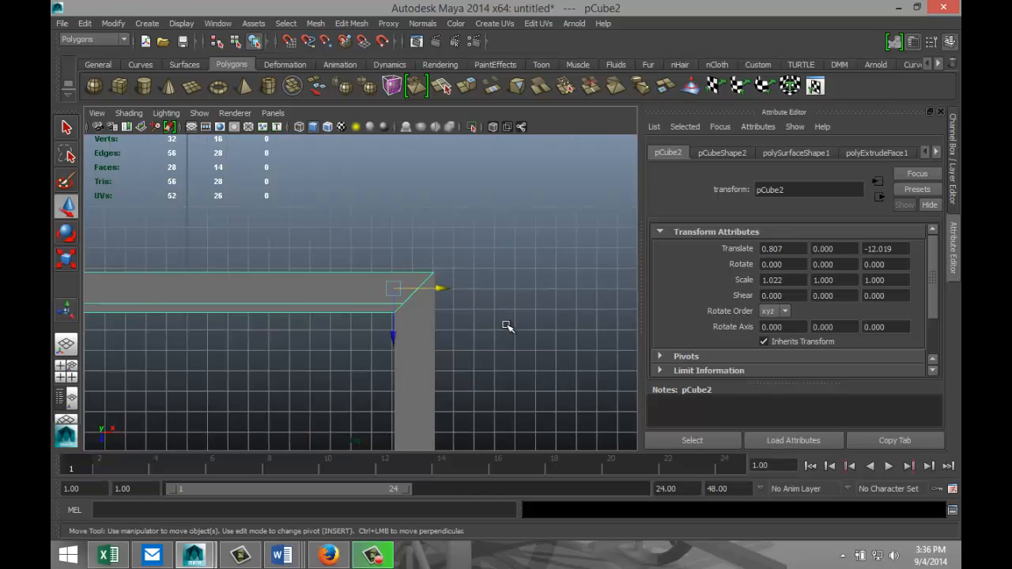
left_click(397, 401)
left_click_drag(493, 384, 538, 363, "alt")
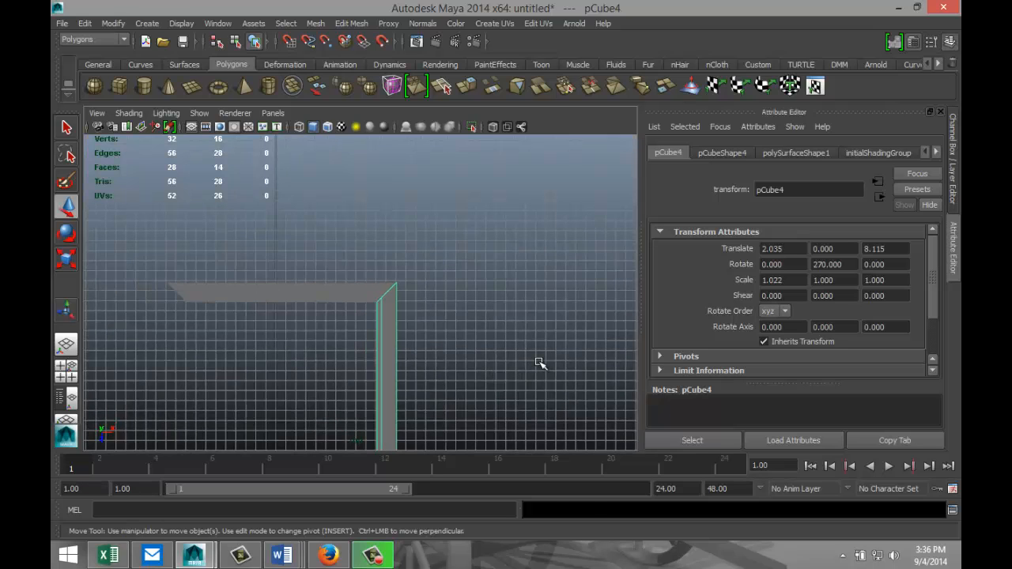
key("ctrl+d")
scroll(490, 332, "down", 4)
key("e")
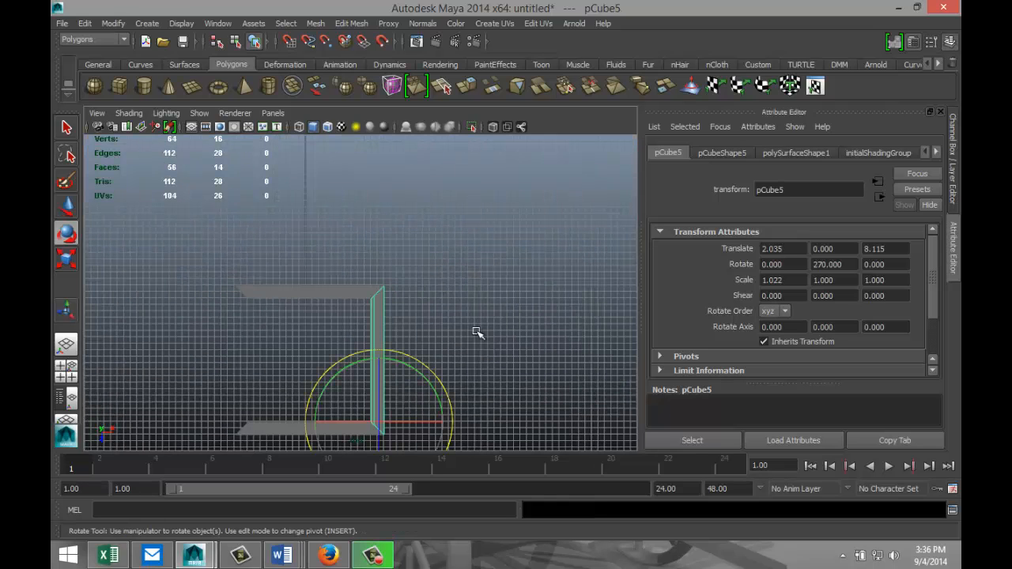
left_click_drag(330, 367, 419, 468)
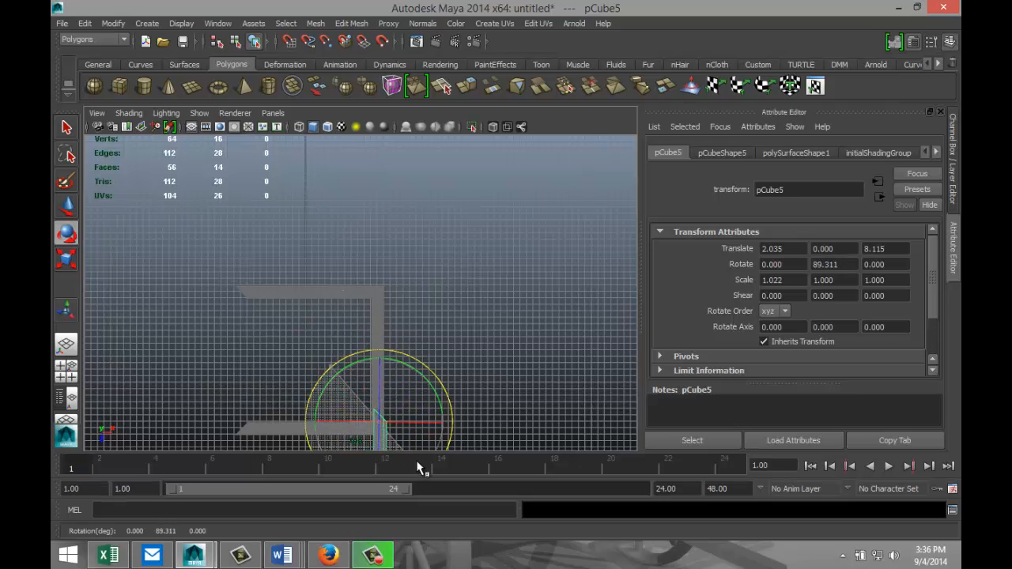
left_click(855, 264)
key("Return")
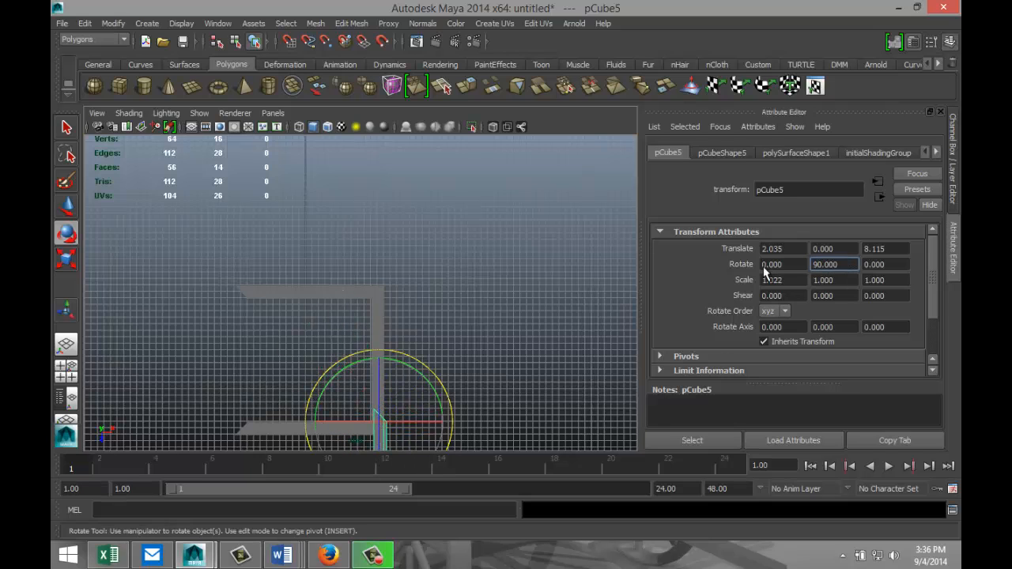
left_click(403, 397)
left_click(385, 441)
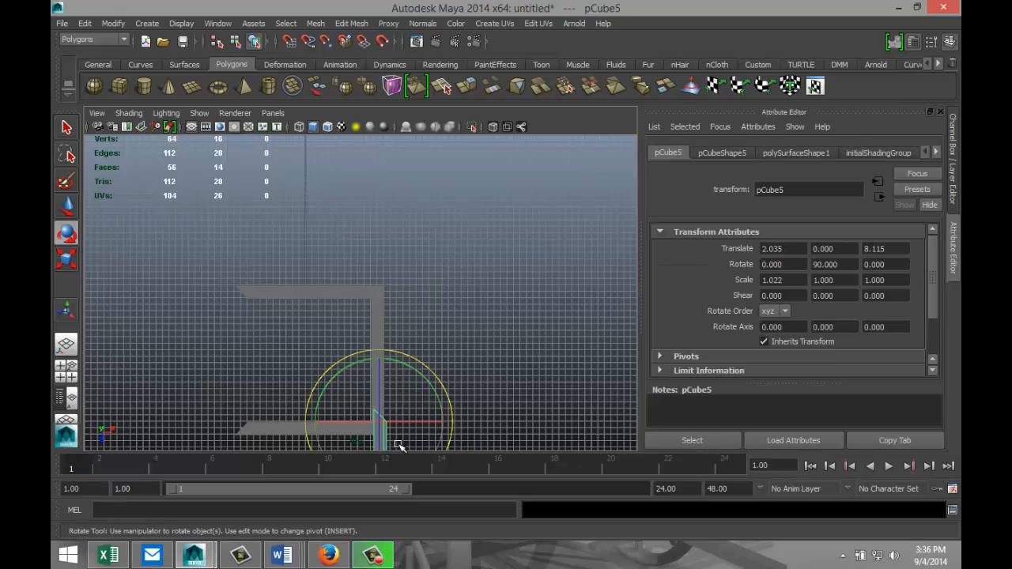
- Move the new copy to the frame's open side and fit its miter to the corner at about X -19.336, Z -10.785
key("w")
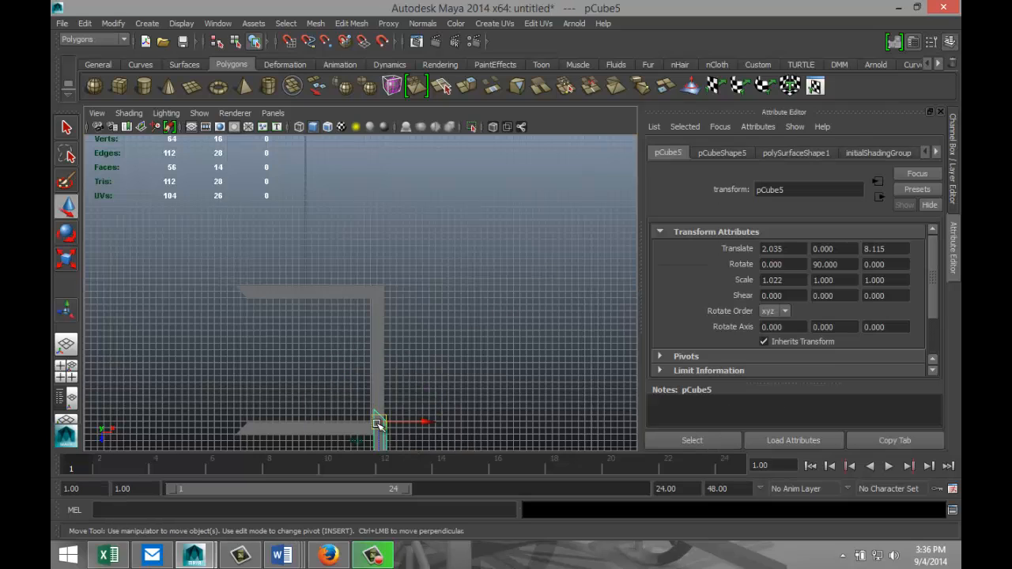
left_click_drag(378, 424, 239, 307)
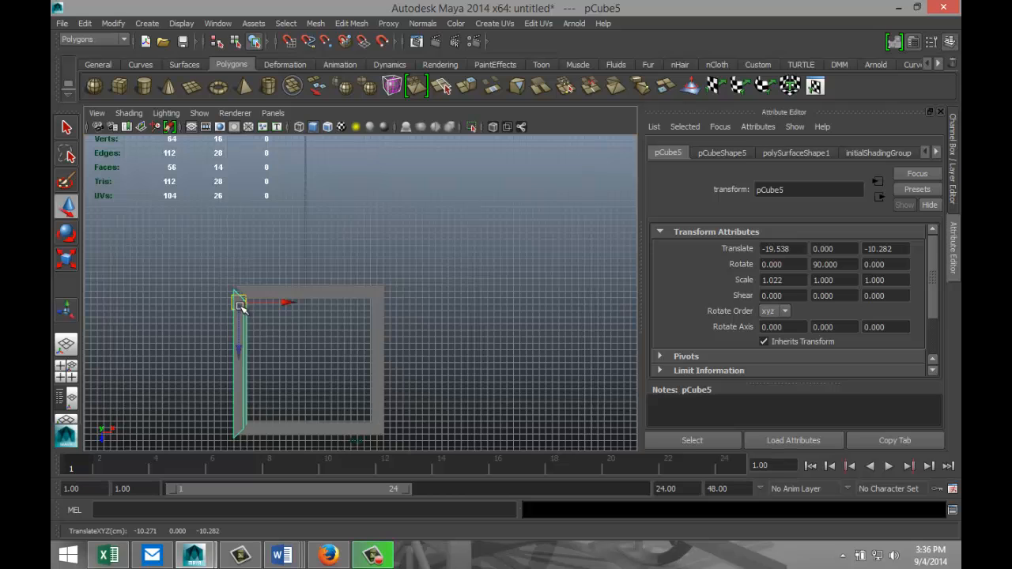
middle_click_drag(240, 307, 358, 234, "alt")
right_click_drag(358, 234, 432, 236, "alt")
middle_click_drag(420, 255, 384, 356, "alt")
right_click_drag(384, 356, 410, 308, "alt")
scroll(409, 308, "up", 5)
middle_click_drag(379, 283, 491, 397, "alt")
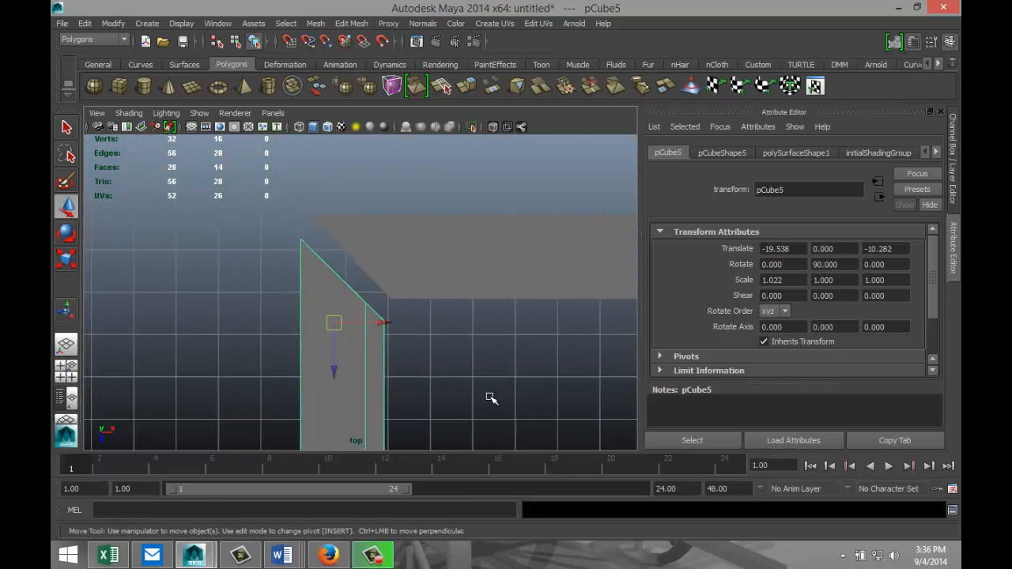
left_click_drag(334, 324, 343, 307)
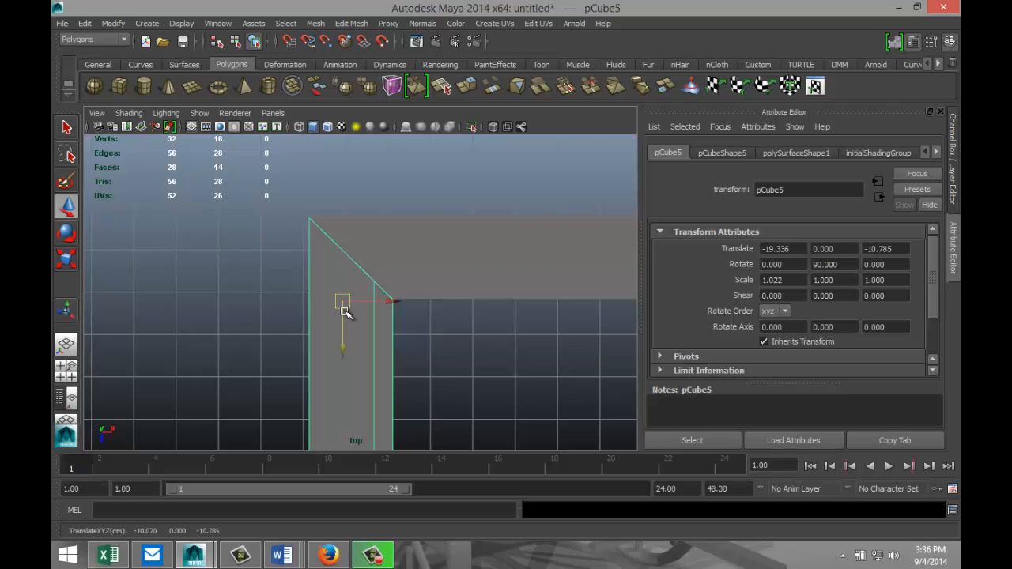
- Refine the last side's corner fit in wireframe display to about Z -10.819, and restore shaded display
key("4")
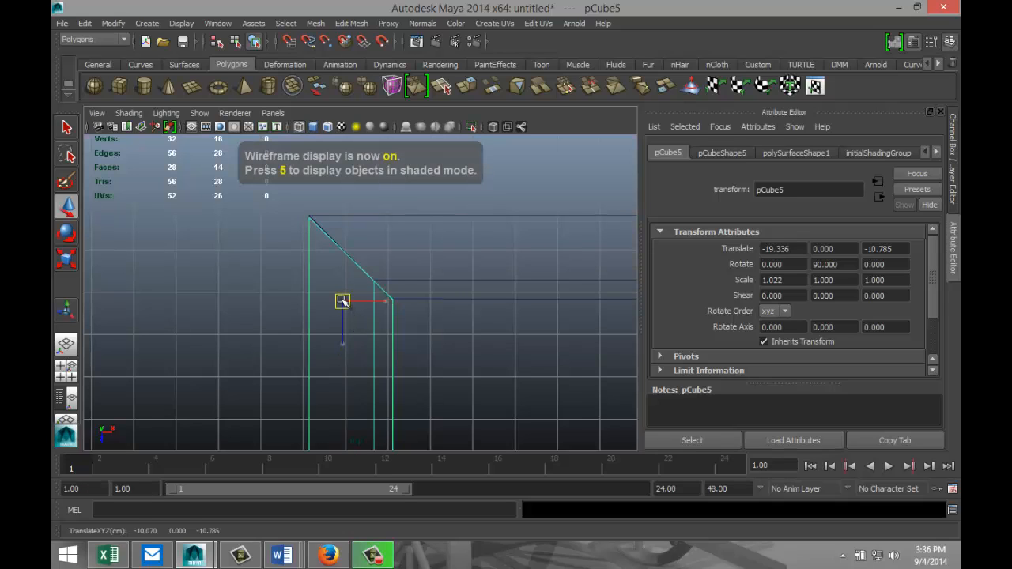
left_click_drag(343, 301, 343, 301)
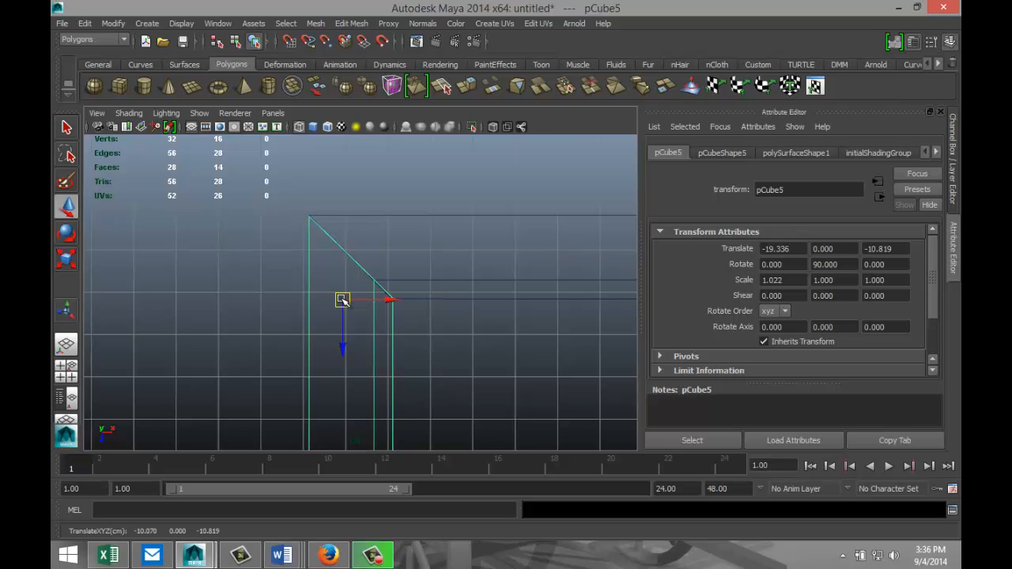
key("5")
scroll(352, 308, "down", 5)
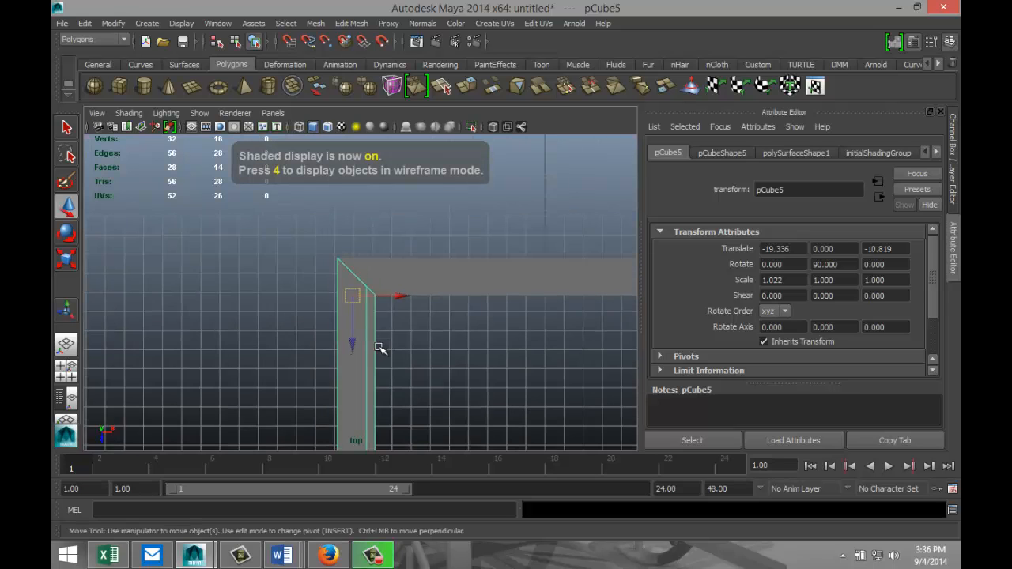
- Return to the perspective view and inspect the assembled frame's sides and corner joints from several angles
left_click(67, 380)
key("space")
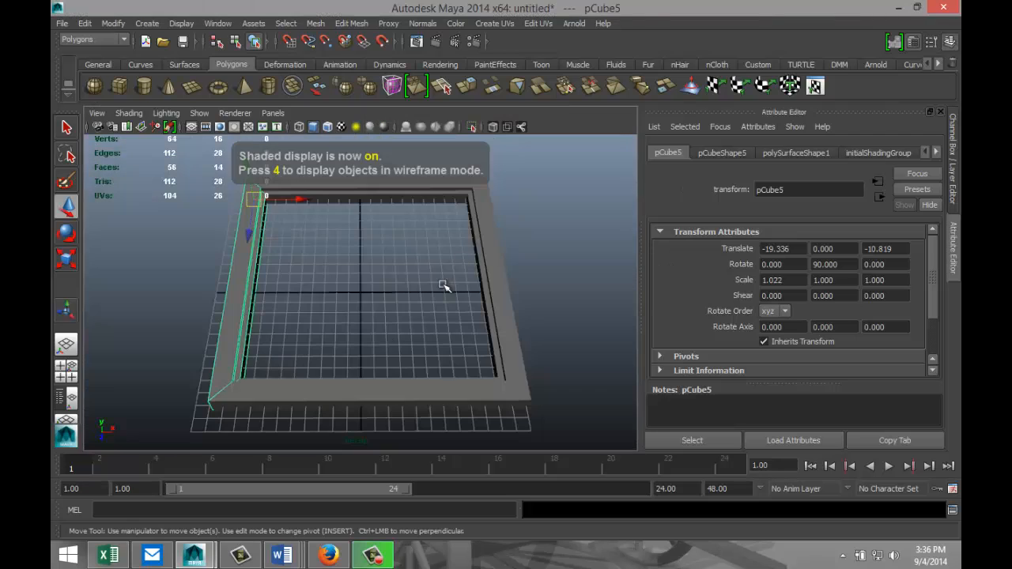
left_click_drag(288, 352, 382, 336, "alt")
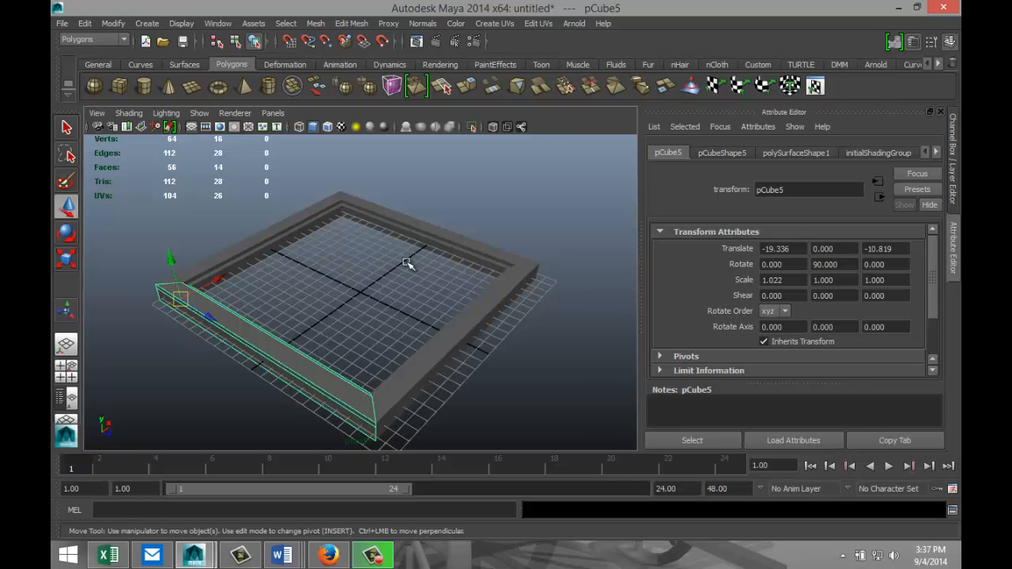
left_click_drag(408, 265, 440, 214, "alt")
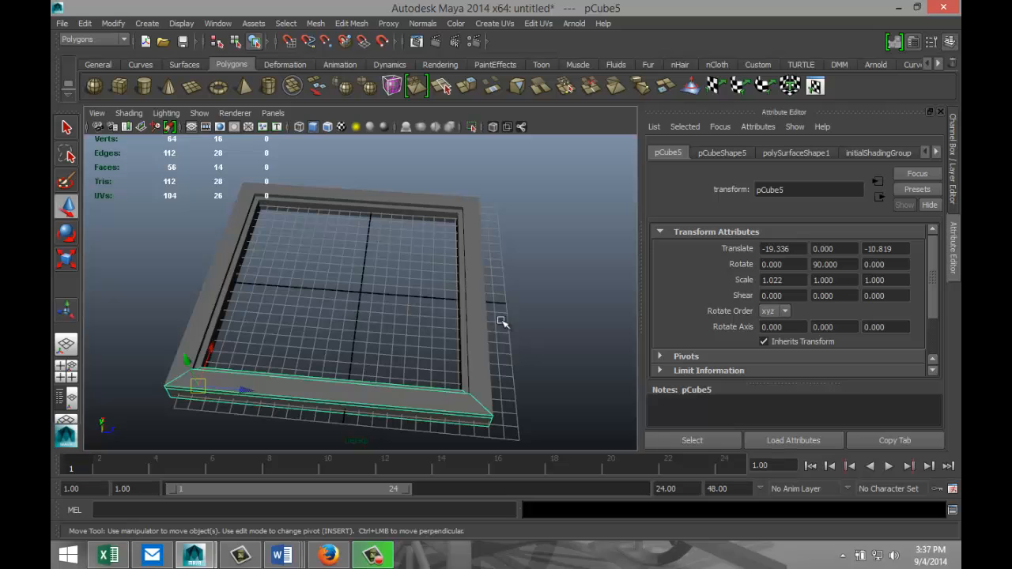
- Create a flat polygon cube beside the frame, about 16.77 wide, 12.78 deep and 0.46 high
left_click_drag(504, 322, 458, 298, "alt")
scroll(435, 324, "up", 3)
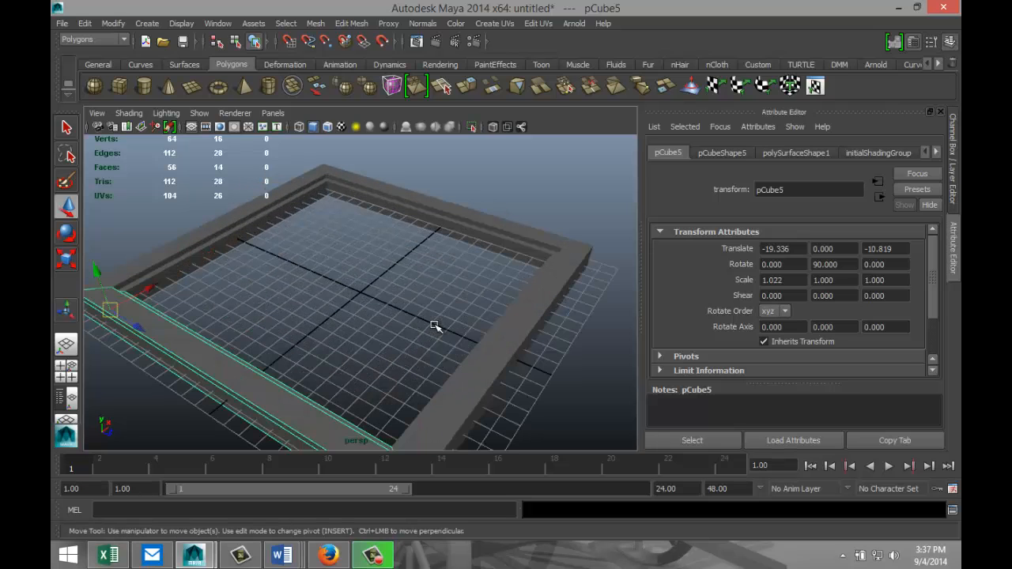
scroll(204, 228, "down", 3)
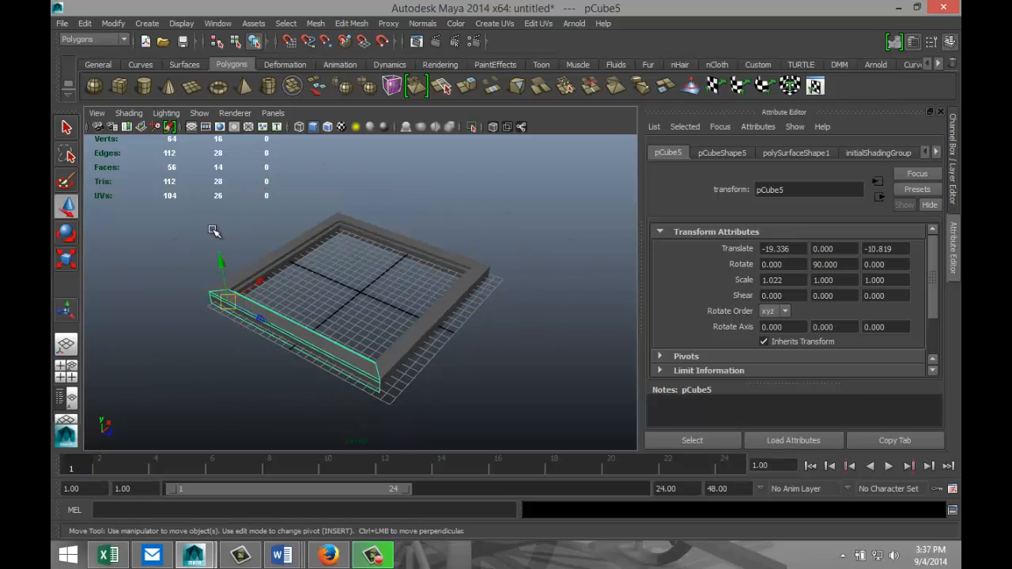
left_click(124, 88)
left_click_drag(526, 314, 604, 479)
left_click_drag(461, 398, 461, 361)
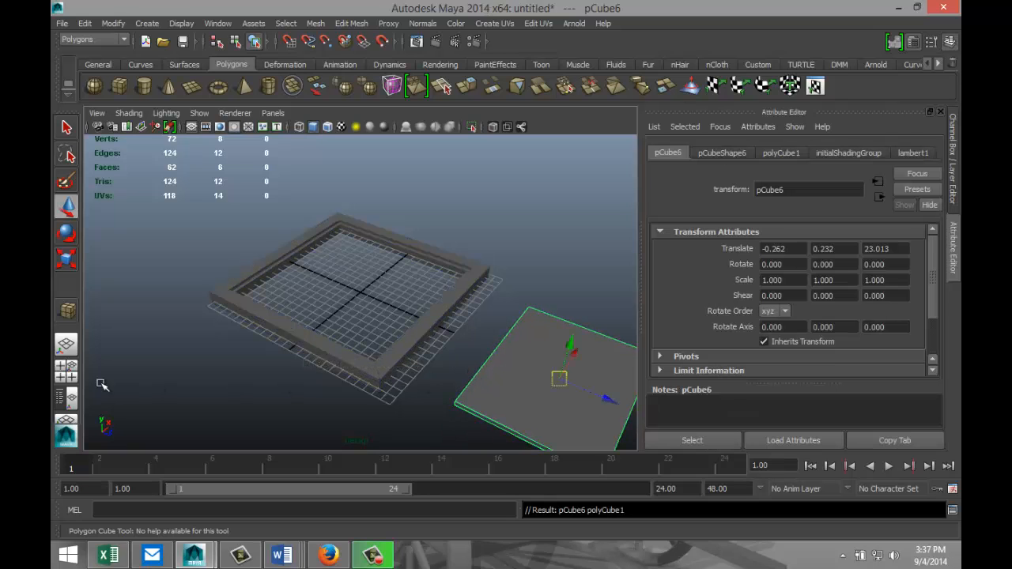
- In the top view, place the flat panel at the origin by setting its Translate X, Y and Z to 0
left_click(65, 366)
key("space")
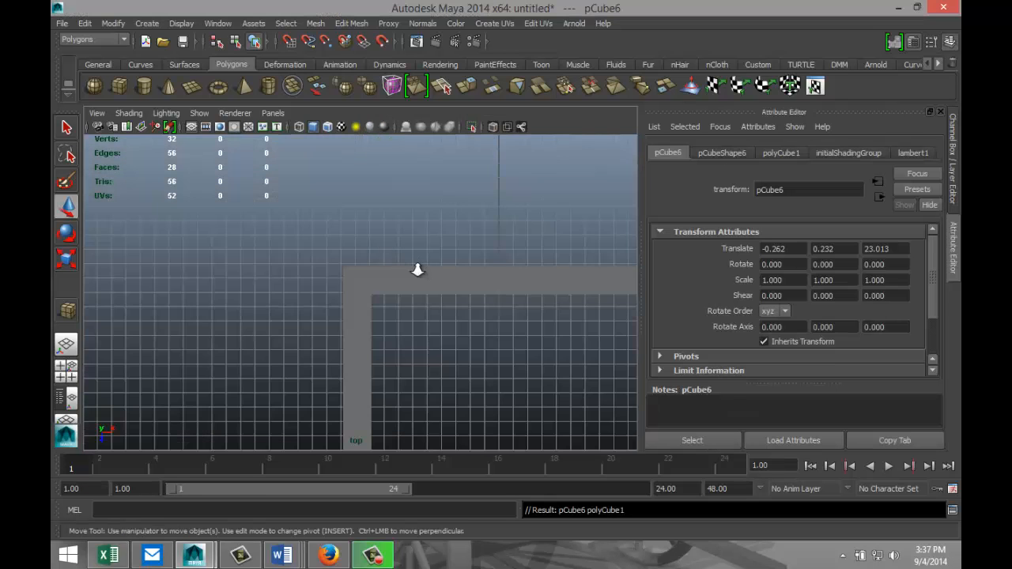
scroll(416, 269, "down", 4)
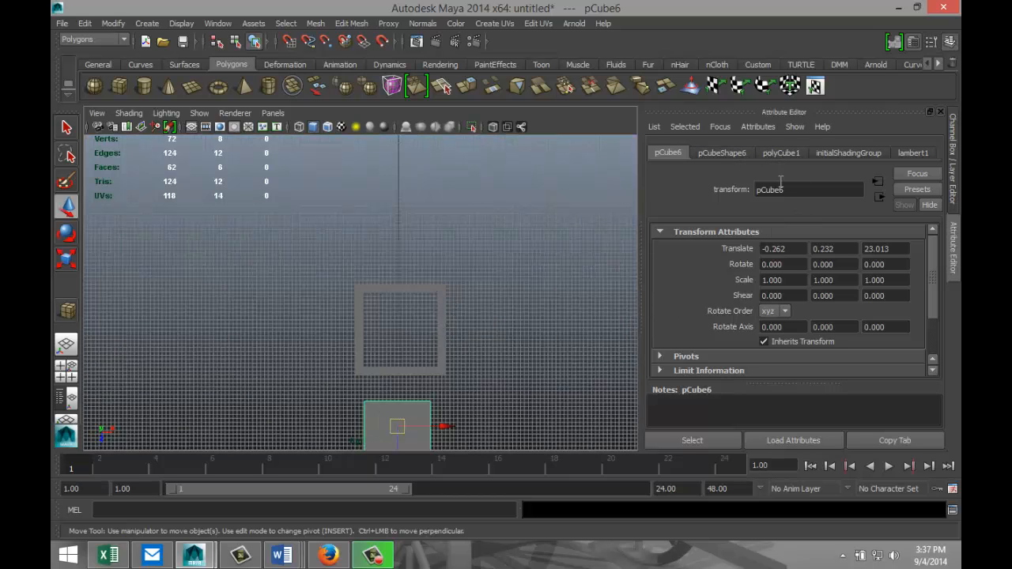
left_click(795, 248)
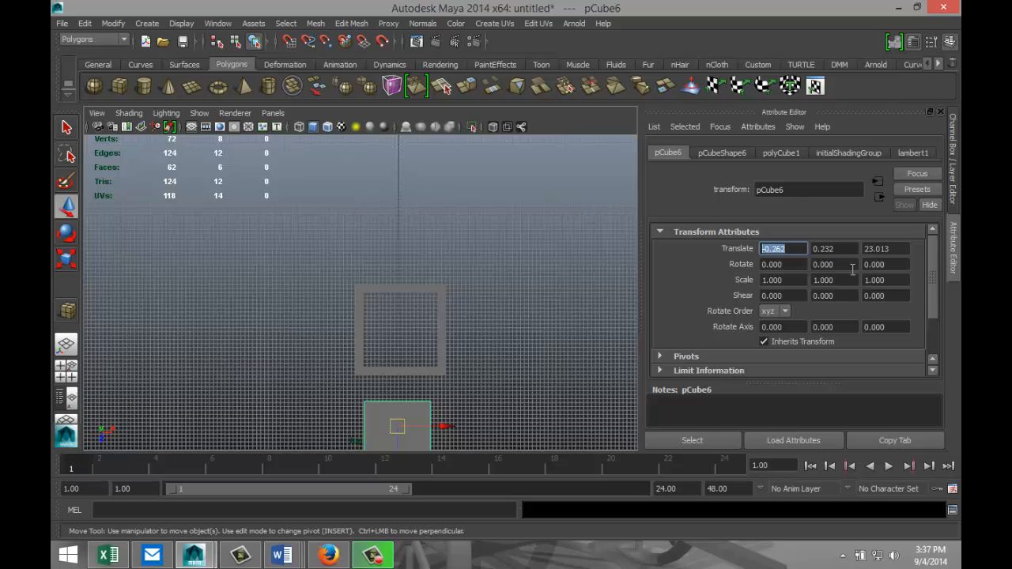
type("0")
key("Tab")
type("0")
key("Tab")
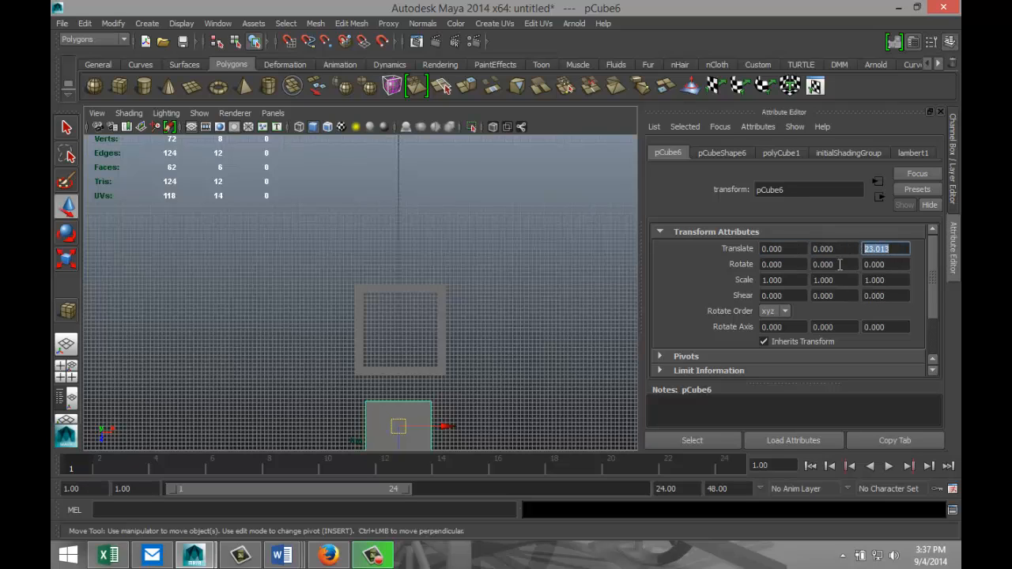
type("0")
key("Return")
scroll(461, 377, "up", 3)
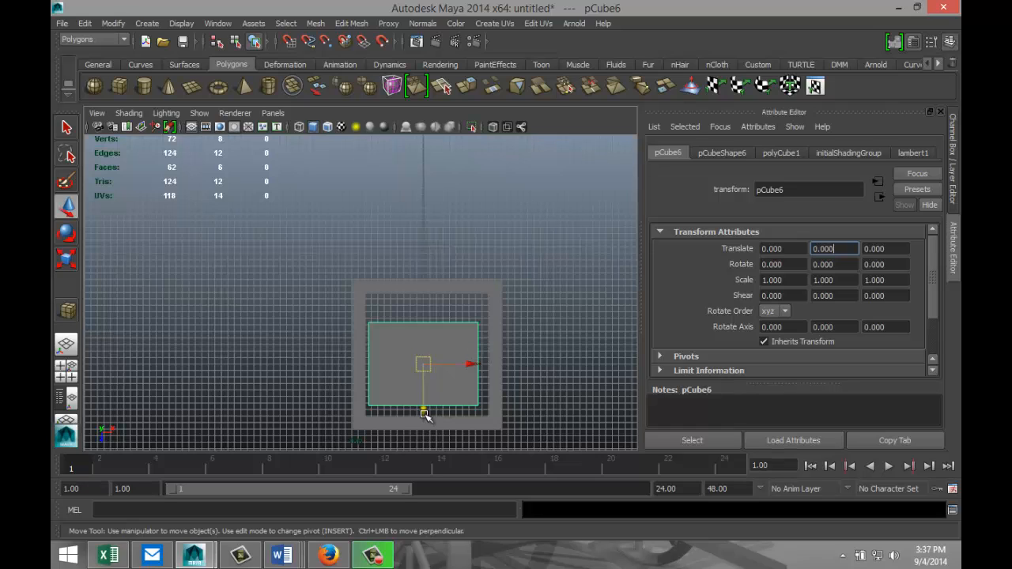
key("Return")
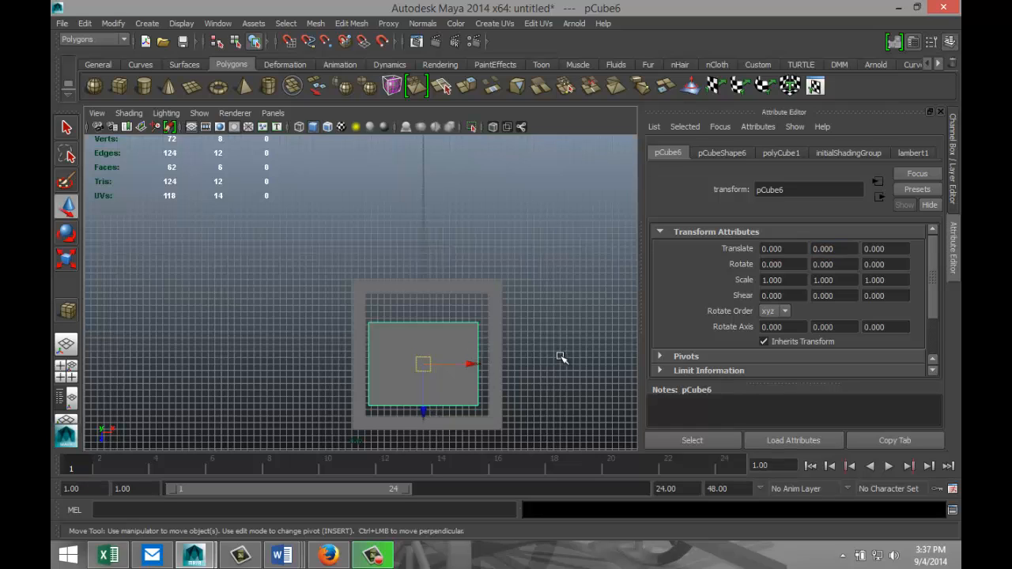
- Scale the panel to about 1.303 along Z, and set its cube Width and Depth to 14
key("r")
mouse_move(425, 430)
left_mouse_down()
mouse_move(423, 462)
mouse_move(428, 446)
left_mouse_up()
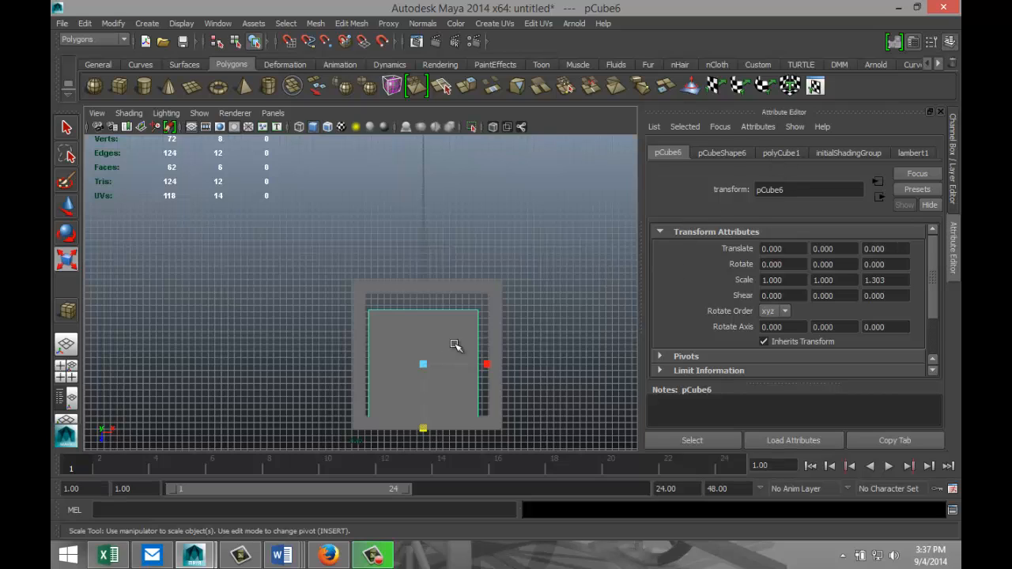
left_click(778, 152)
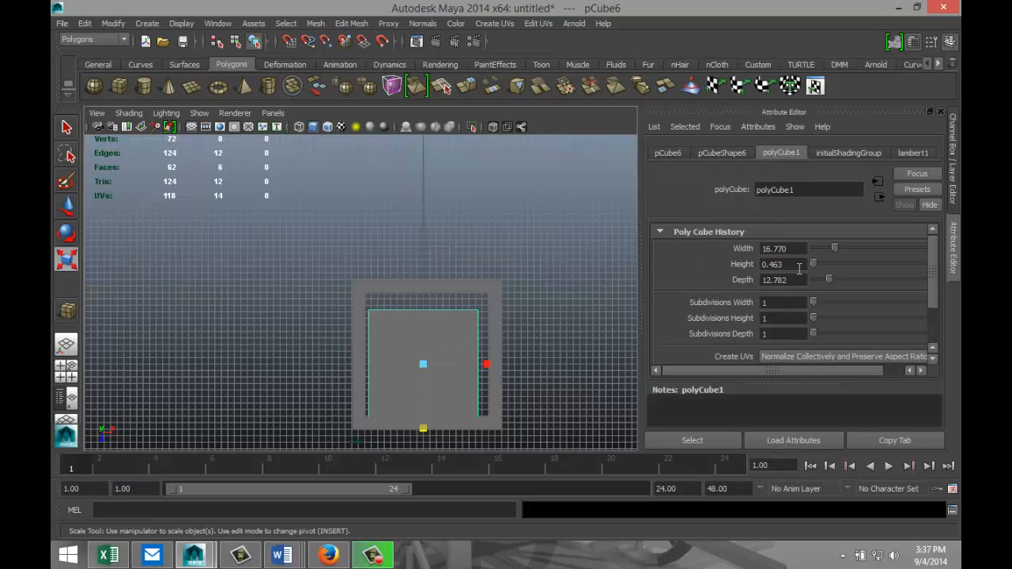
left_click_drag(798, 249, 726, 260)
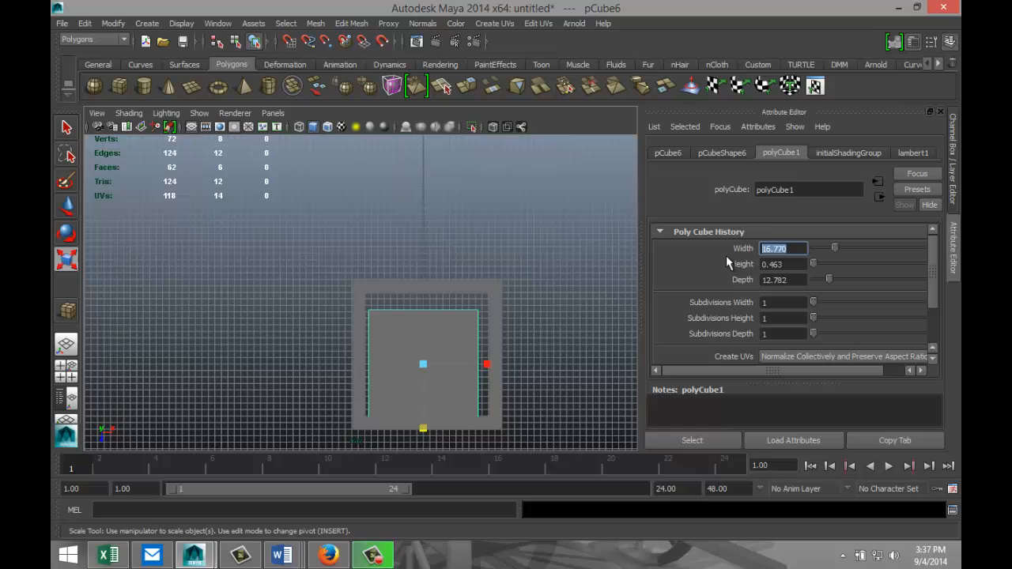
type("14")
double_click(797, 279)
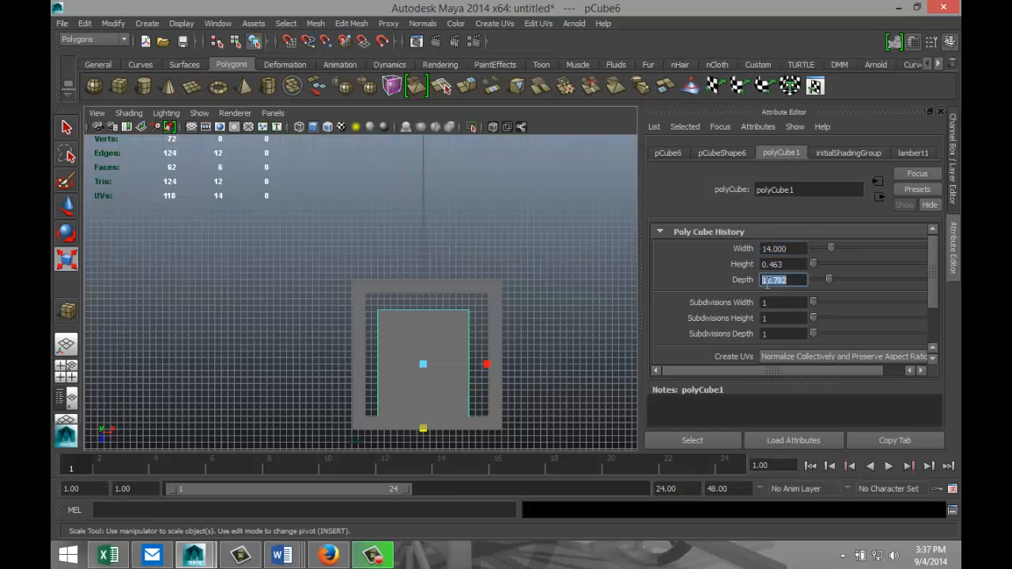
type("14")
left_click(782, 264)
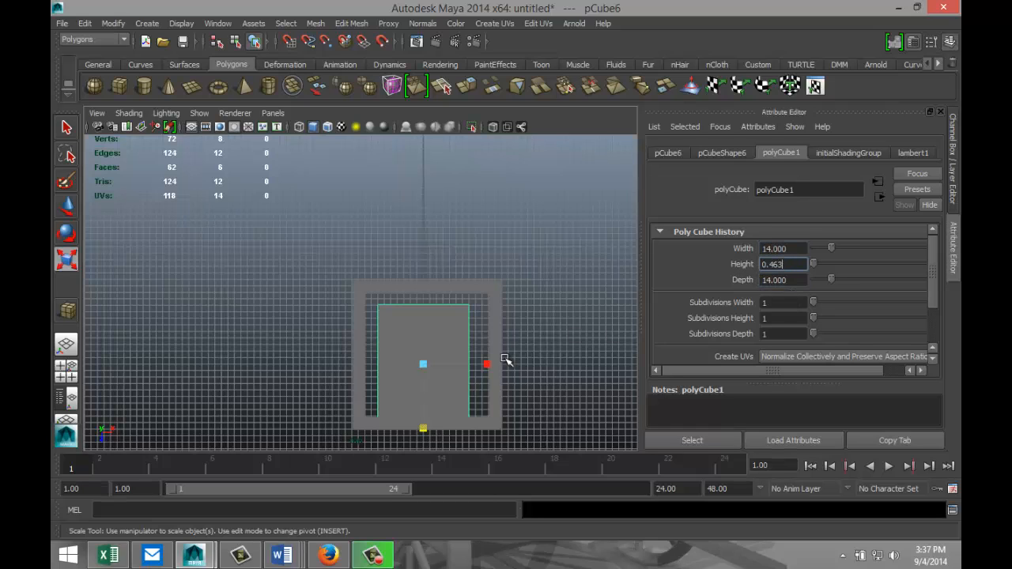
scroll(506, 361, "down", 2)
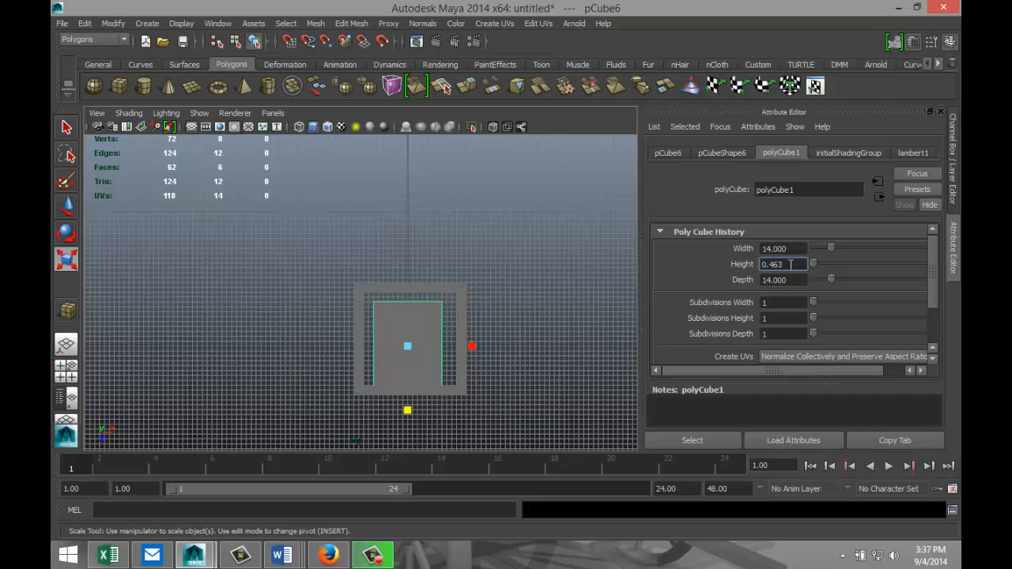
left_click(792, 249)
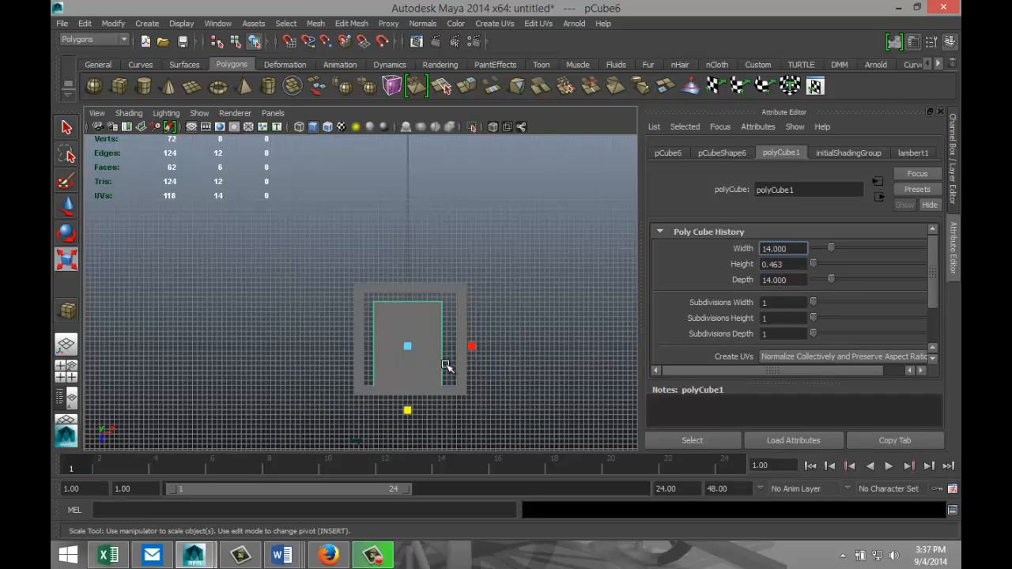
- Reselect the panel and move it along Z to about -1.398 so that it sits within the frame opening
left_click(506, 406)
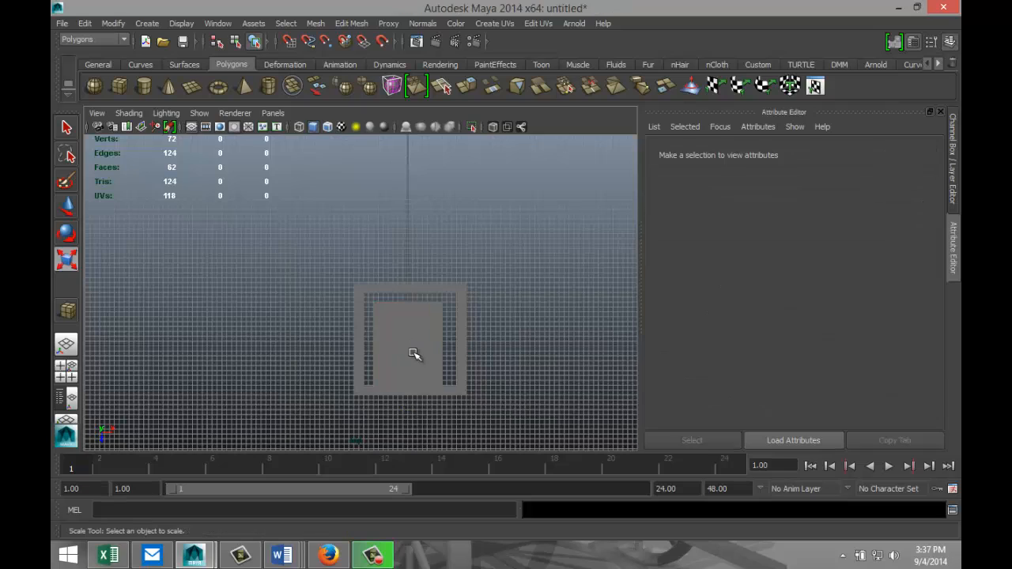
left_click(414, 355)
key("w")
left_click_drag(410, 400, 416, 388)
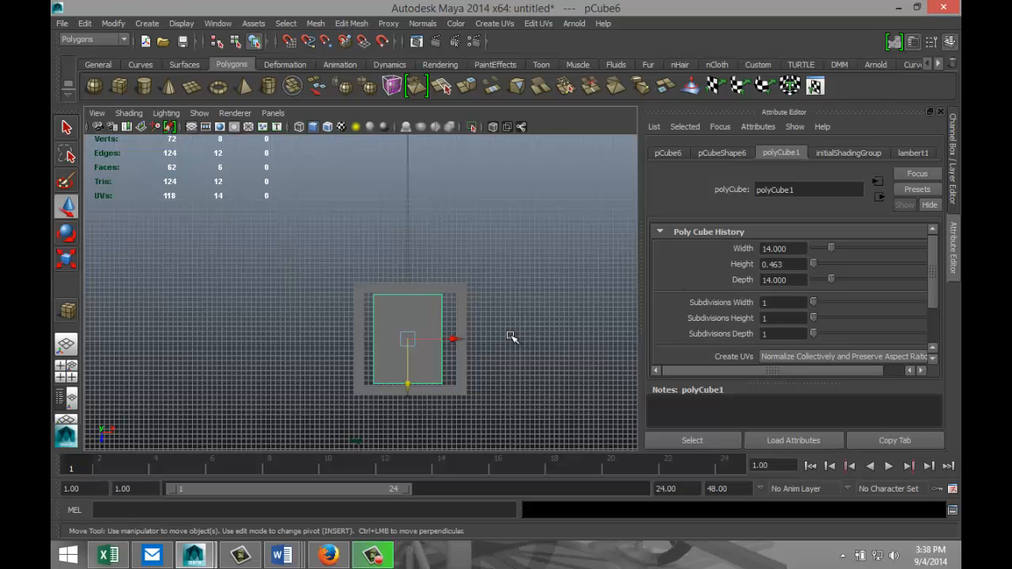
key("f")
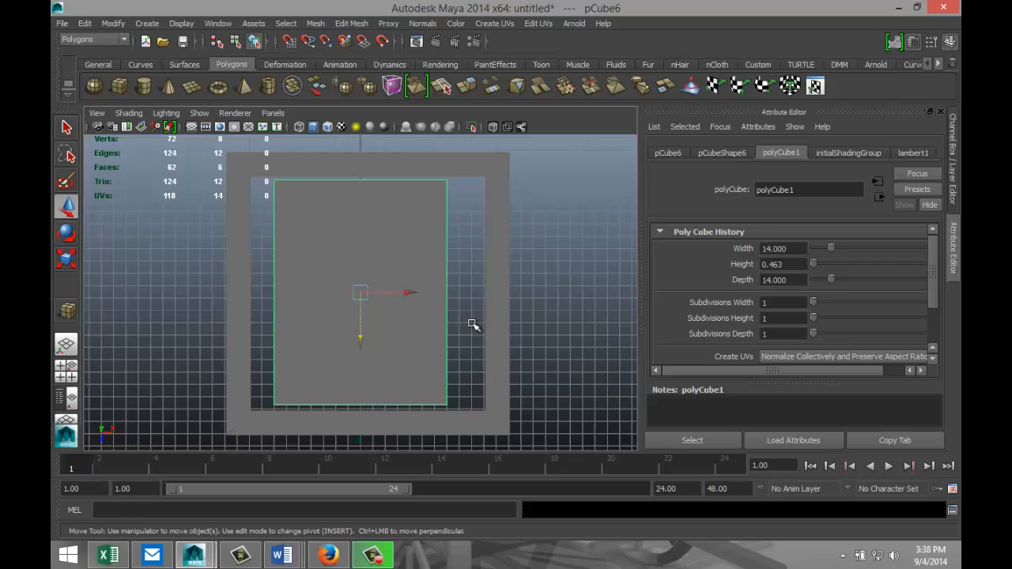
- In wireframe display, widen the panel to about 1.407 in X and shift it to about X 0.577 to span the opening
key("r")
left_click_drag(424, 292, 441, 294)
key("4")
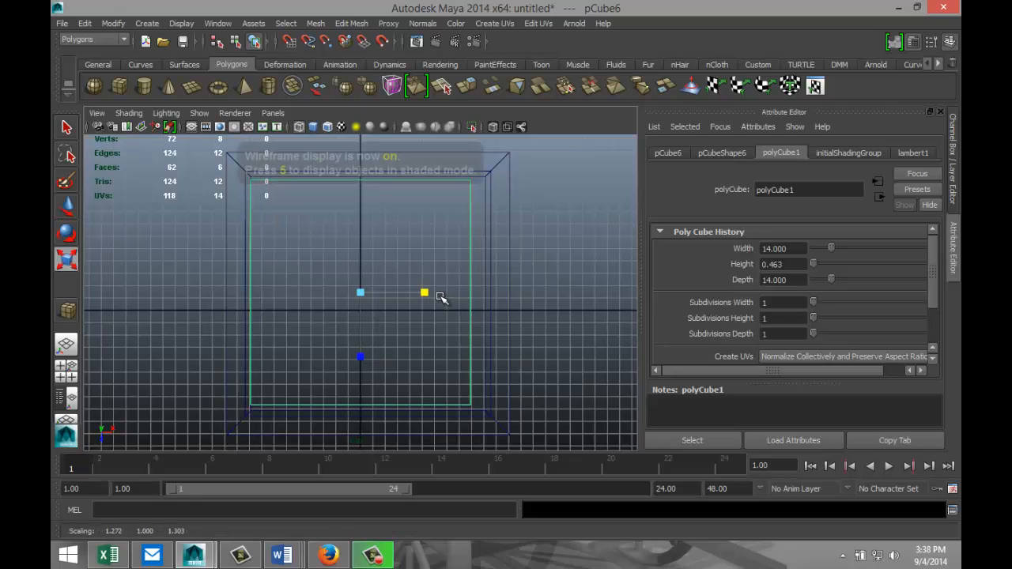
key("w")
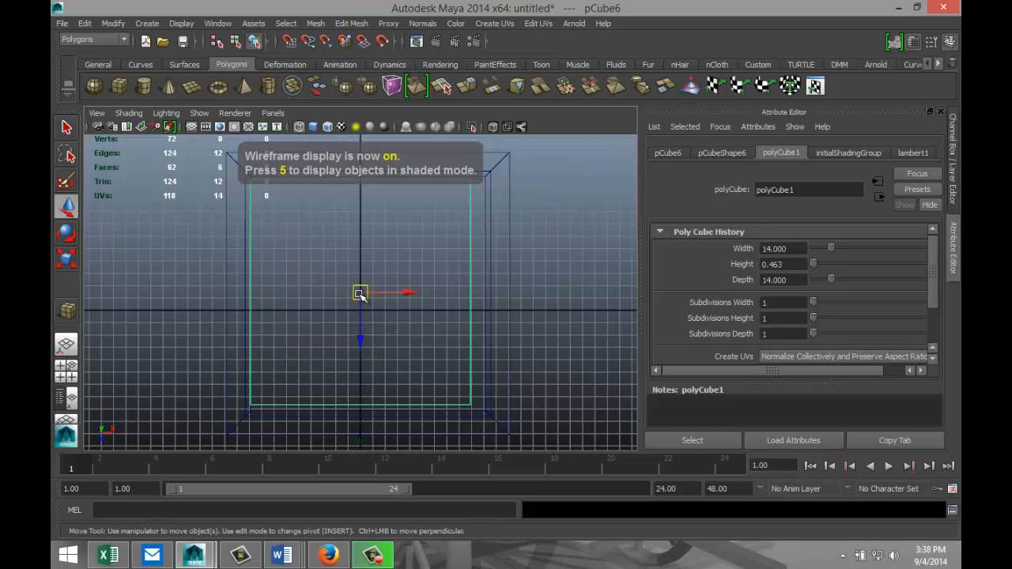
left_click_drag(360, 295, 369, 295)
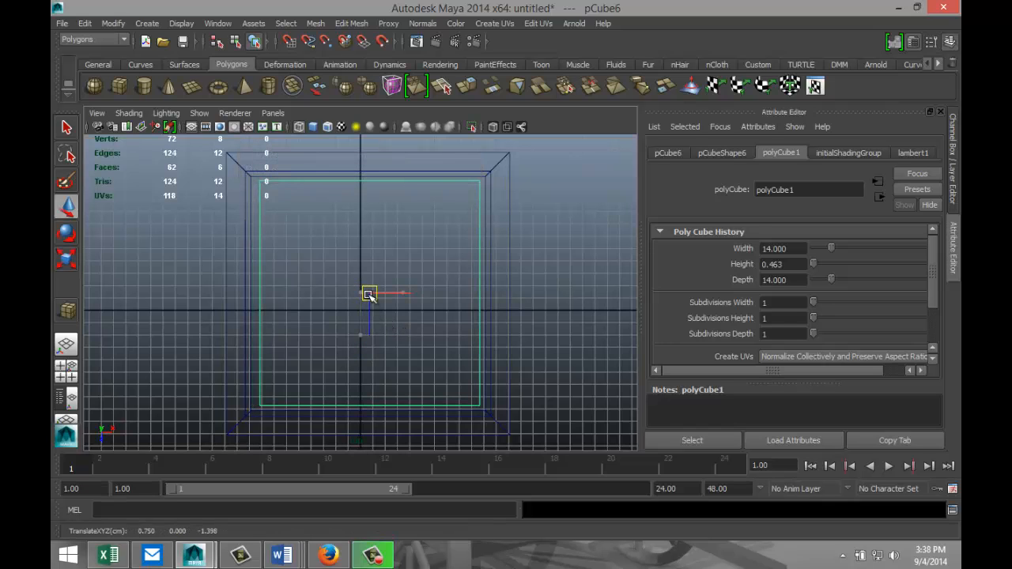
key("r")
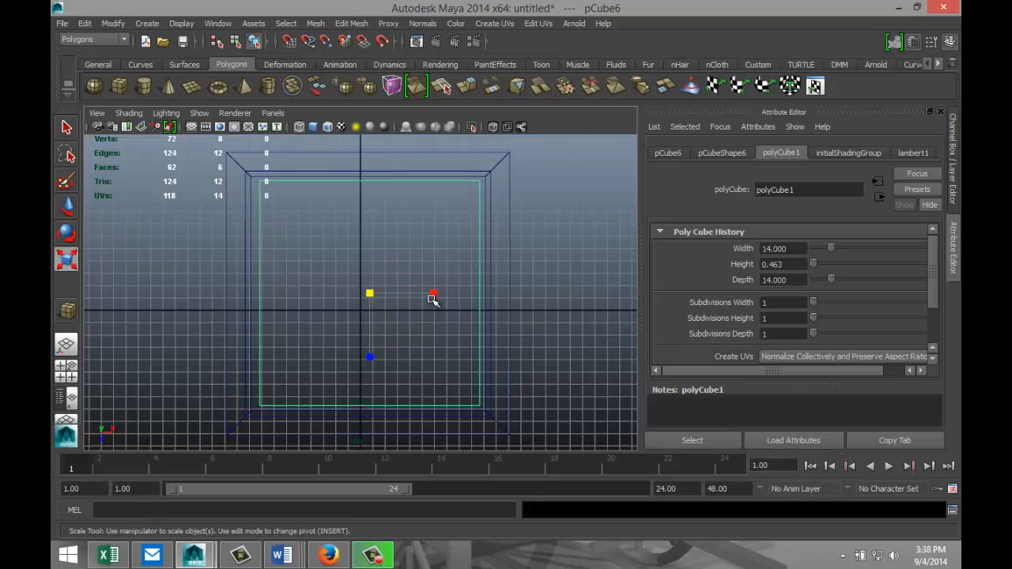
mouse_move(430, 294)
left_mouse_down()
mouse_move(441, 295)
mouse_move(420, 294)
left_mouse_up()
key("w")
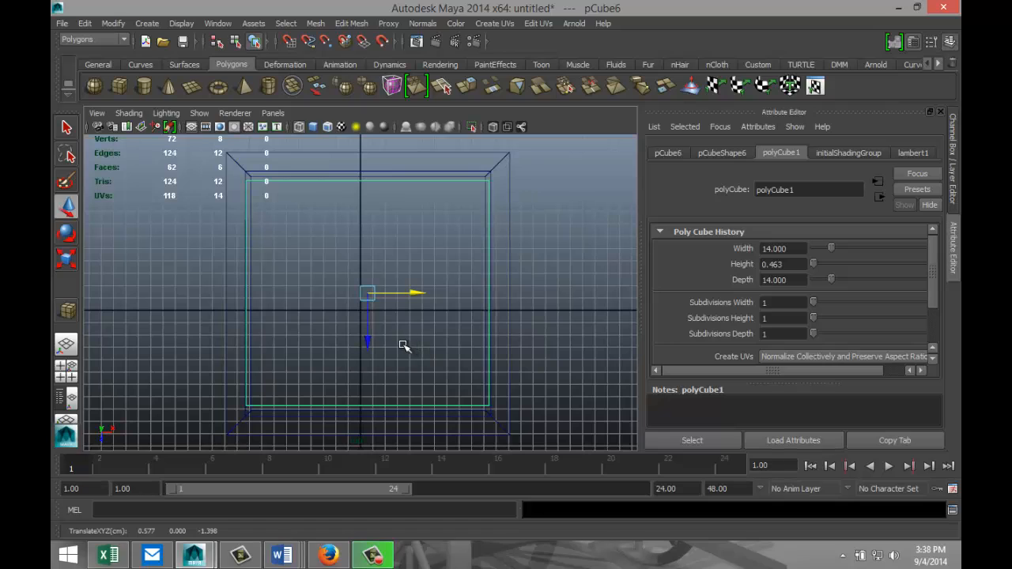
- Scale the panel to about 1.405 along Z so its ends reach the frame's inner step, and check the lower corners
key("r")
left_click_drag(373, 358, 371, 361)
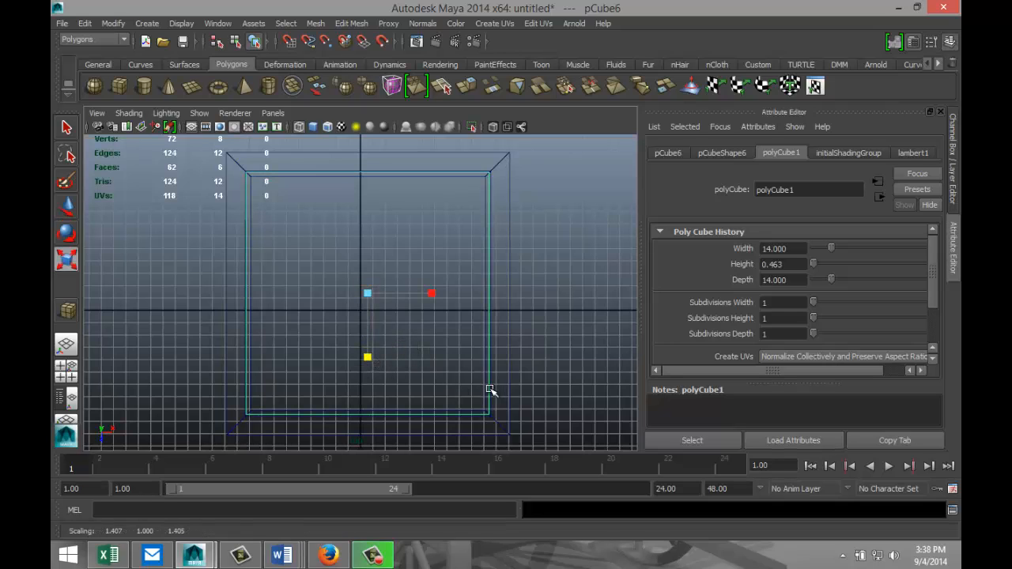
middle_click_drag(489, 389, 500, 320, "alt")
scroll(501, 327, "up", 3)
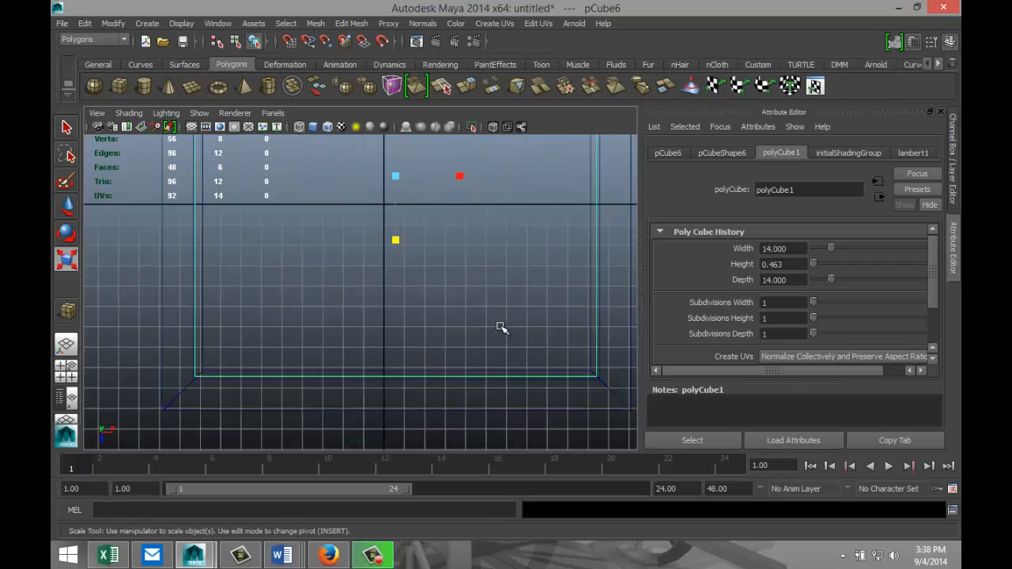
left_click_drag(475, 380, 474, 369, "alt")
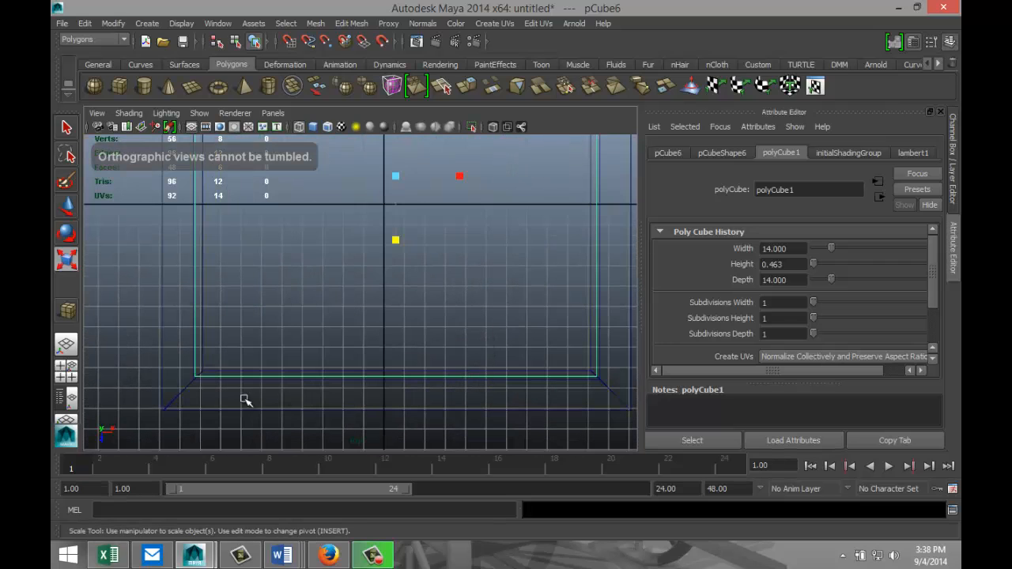
- Return to the perspective view and raise the panel to about Y 0.611 within the frame
left_click(71, 375)
key("space")
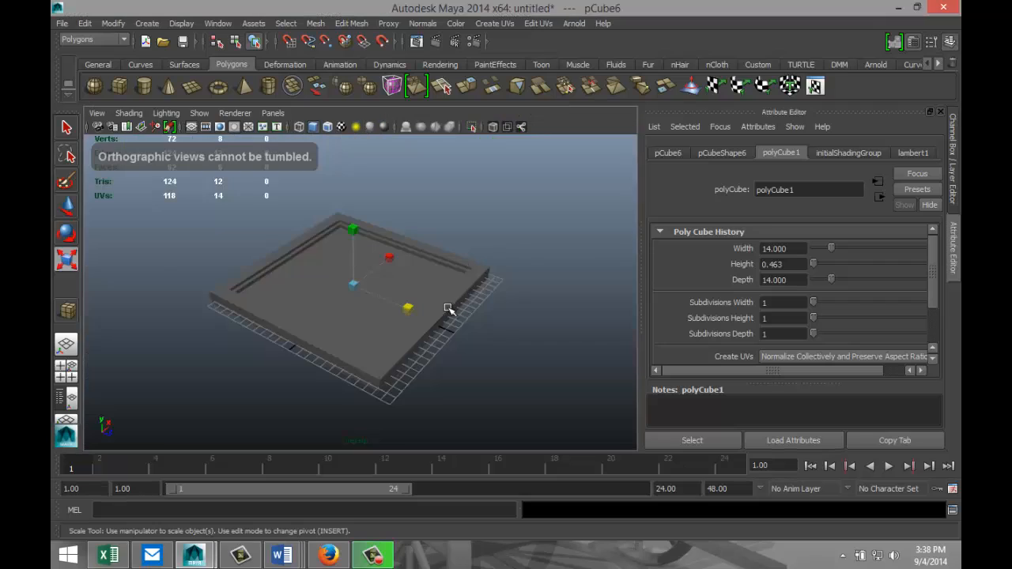
scroll(448, 312, "up", 3)
key("w")
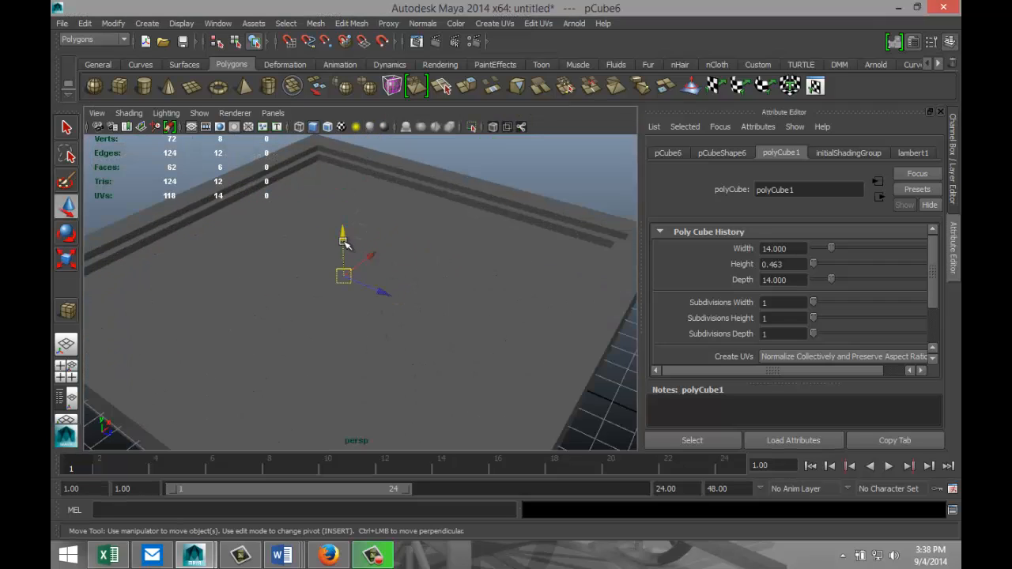
left_click_drag(339, 233, 340, 222)
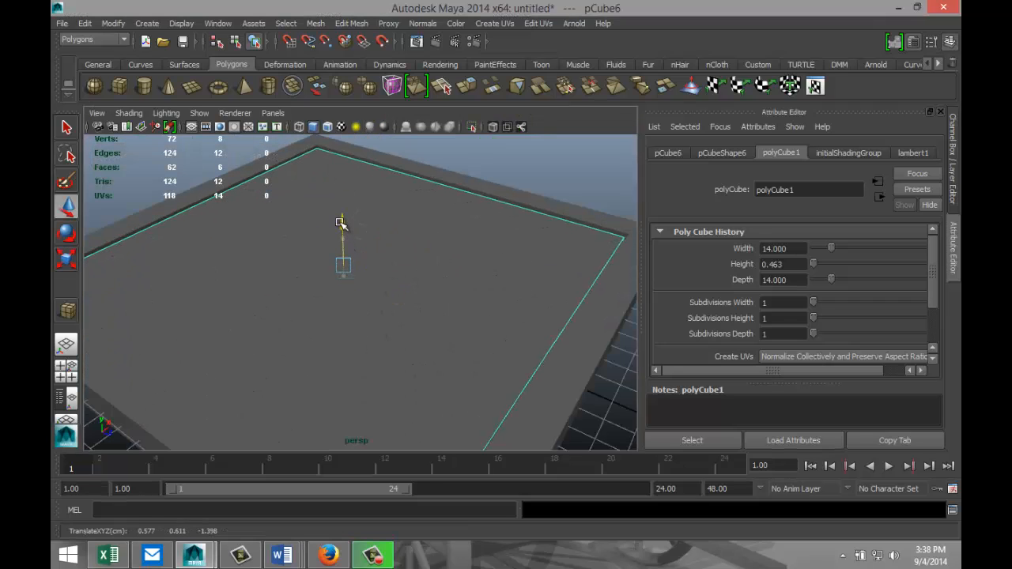
- In the side view, align the panel with the frame's upper recess at about Y 0.839, Z -1.365, and check it in perspective
left_click(68, 372)
key("space")
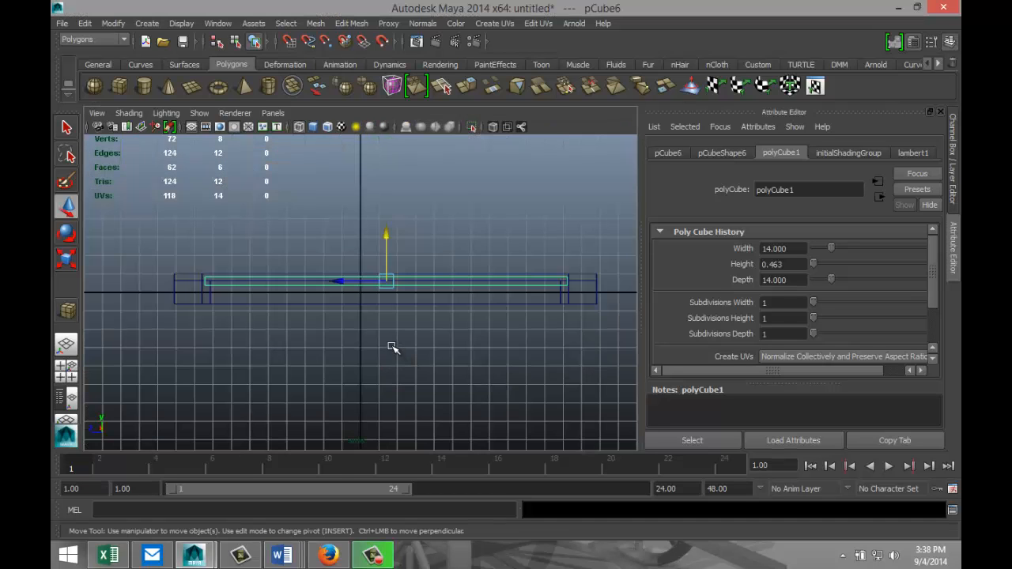
scroll(393, 347, "up", 1)
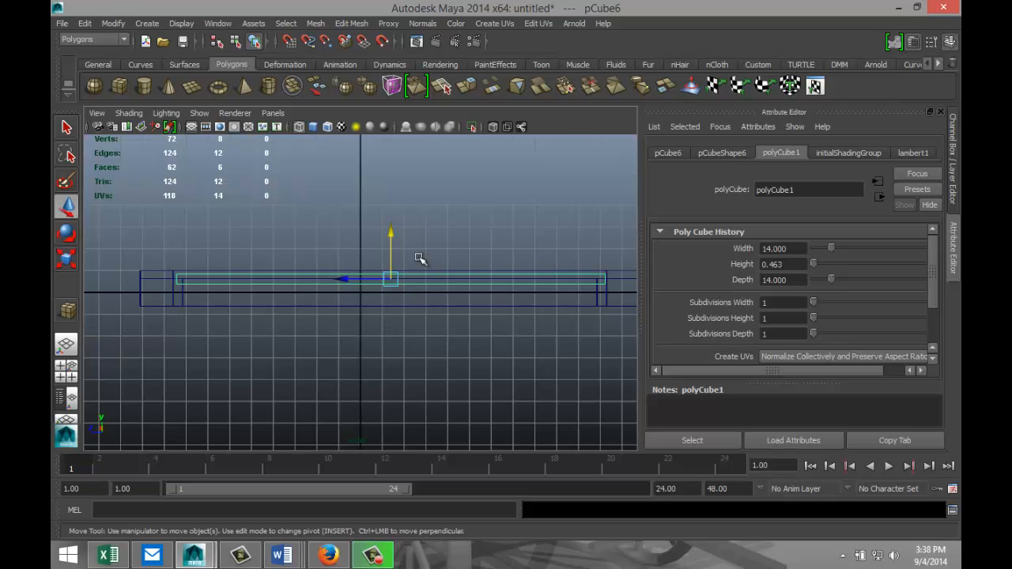
mouse_move(391, 231)
left_mouse_down()
mouse_move(395, 244)
mouse_move(406, 226)
mouse_move(391, 209)
mouse_move(391, 225)
left_mouse_up()
key("r")
key("w")
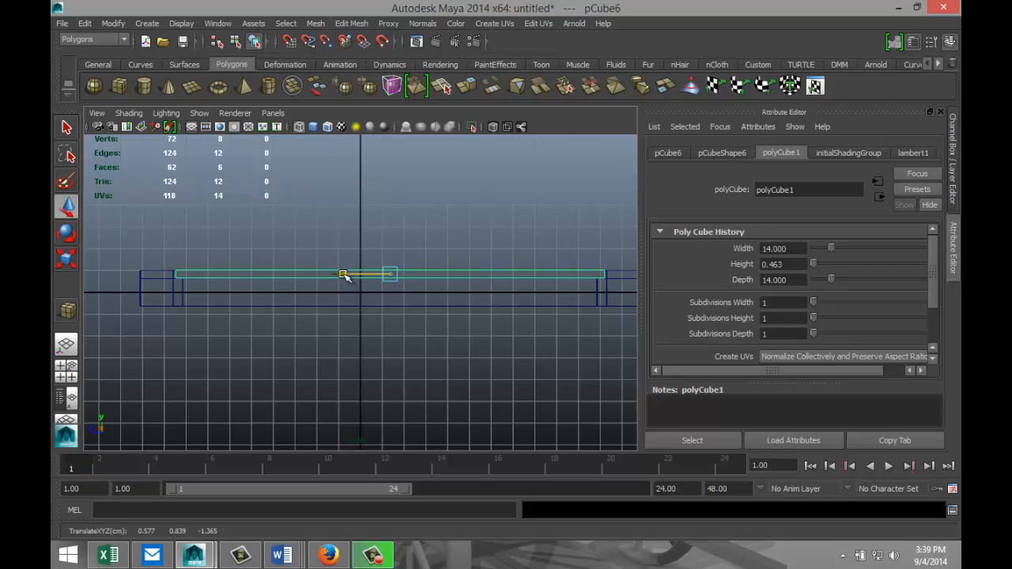
left_click(66, 372)
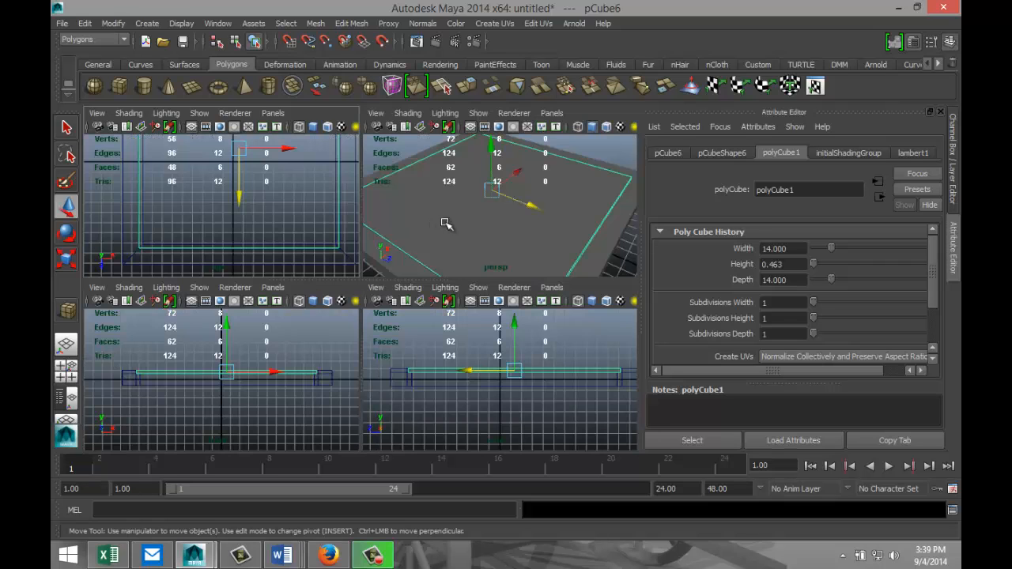
key("space")
scroll(434, 296, "down", 2)
scroll(432, 306, "up", 1)
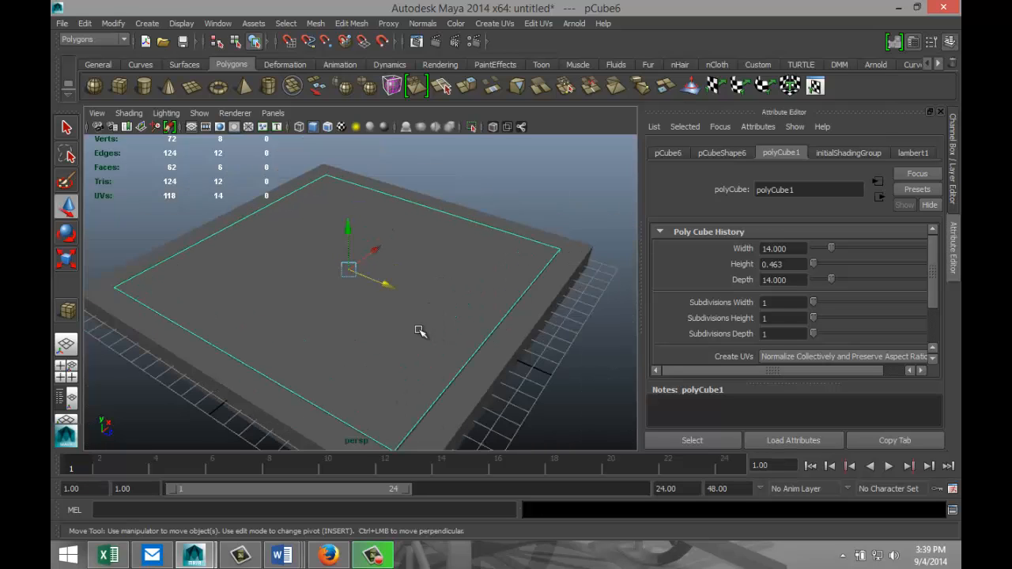
- Create a long polygon cube beside the frame, about 1.110 wide, 1.103 high and 20.999 deep
left_click_drag(515, 361, 533, 292, "alt")
left_click(583, 307)
left_click(456, 326)
scroll(517, 314, "down", 2)
scroll(517, 314, "up", 1)
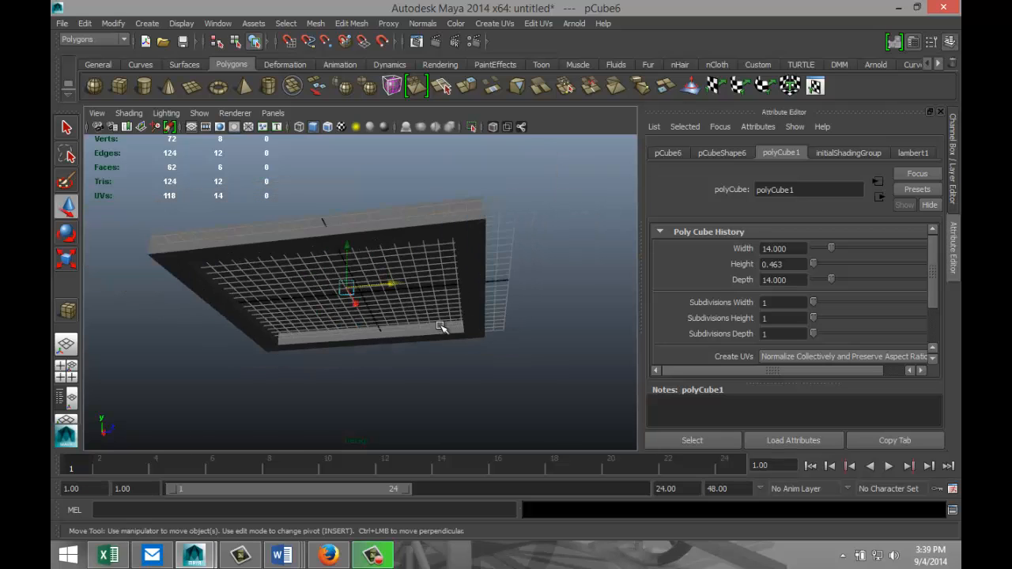
left_click_drag(429, 335, 380, 320, "alt")
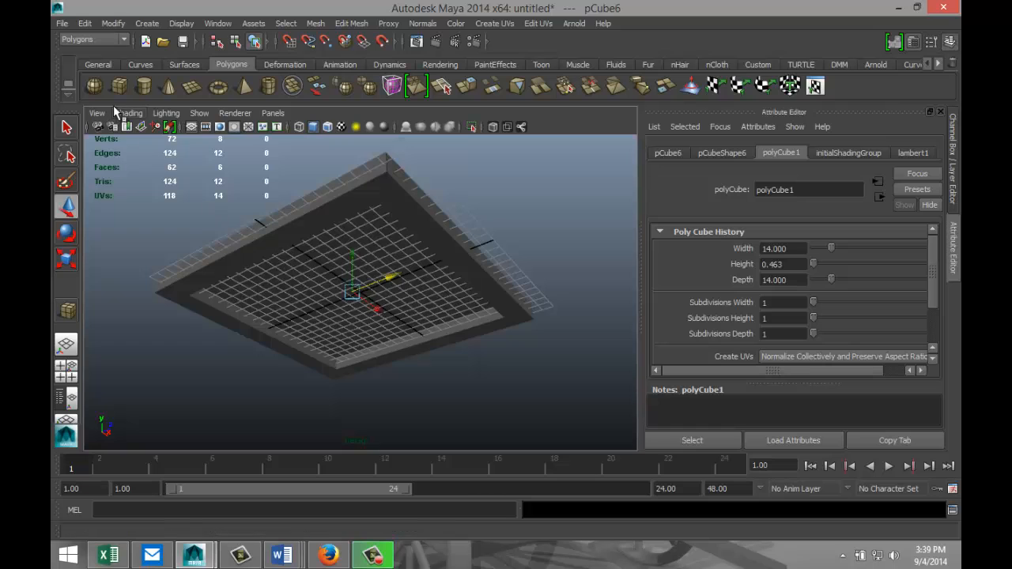
left_click(120, 86)
left_click_drag(224, 283, 217, 351, "alt")
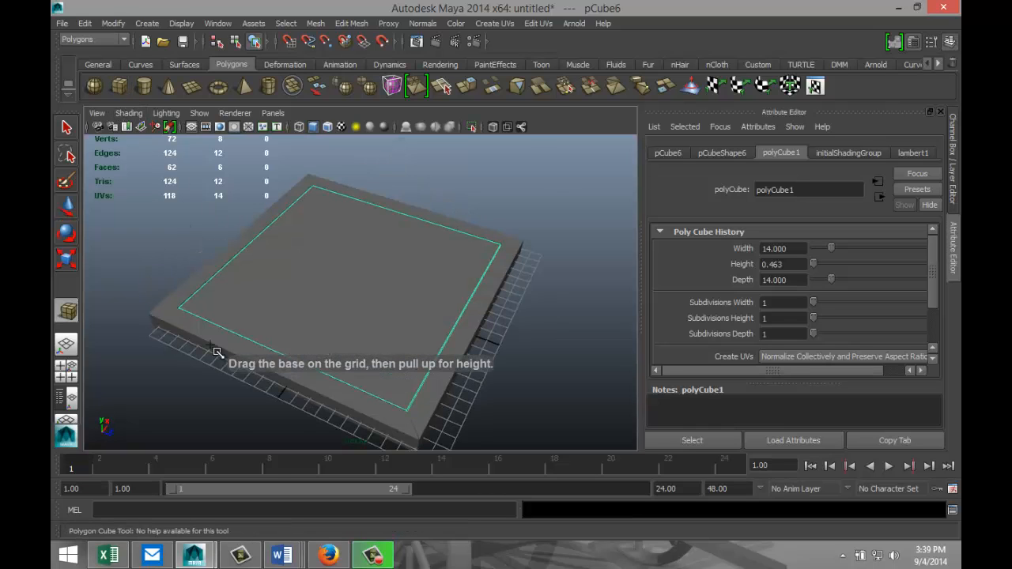
middle_click_drag(203, 370, 353, 237, "alt")
left_click_drag(235, 271, 418, 395)
key("w")
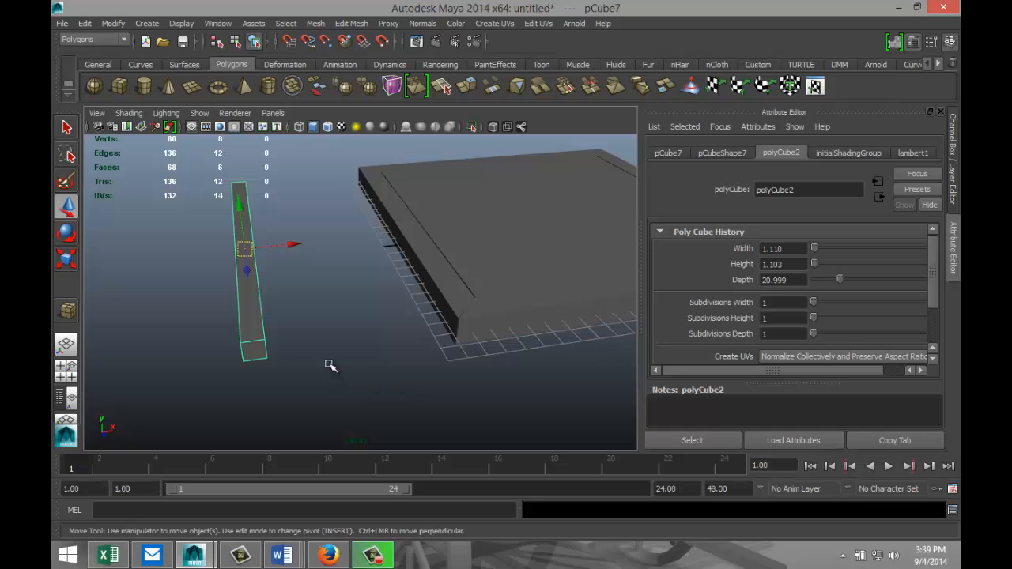
- Narrow the new bar to a scale of about 0.618 in X
key("r")
left_click_drag(308, 242, 286, 251)
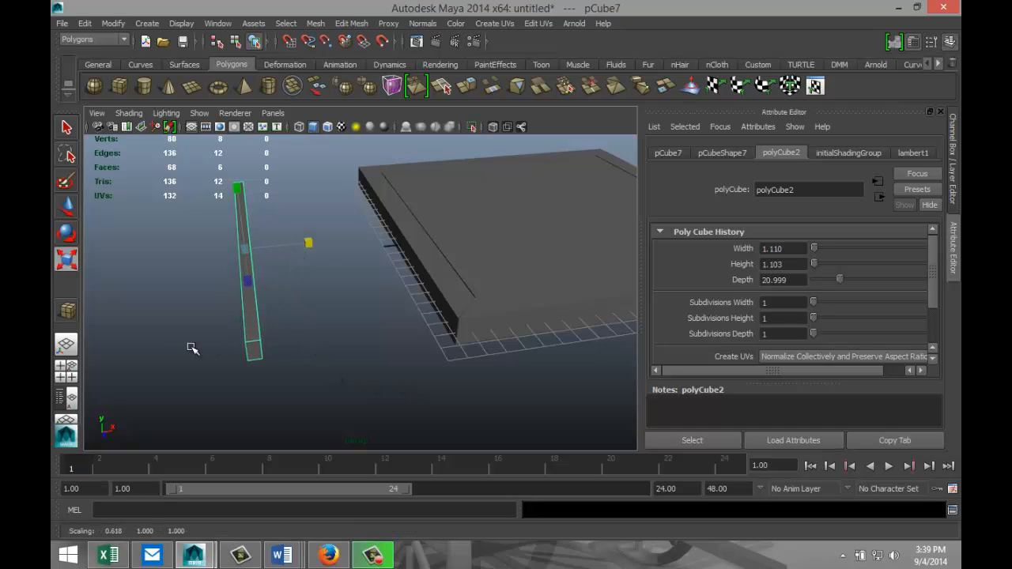
left_click_drag(148, 340, 225, 345, "alt")
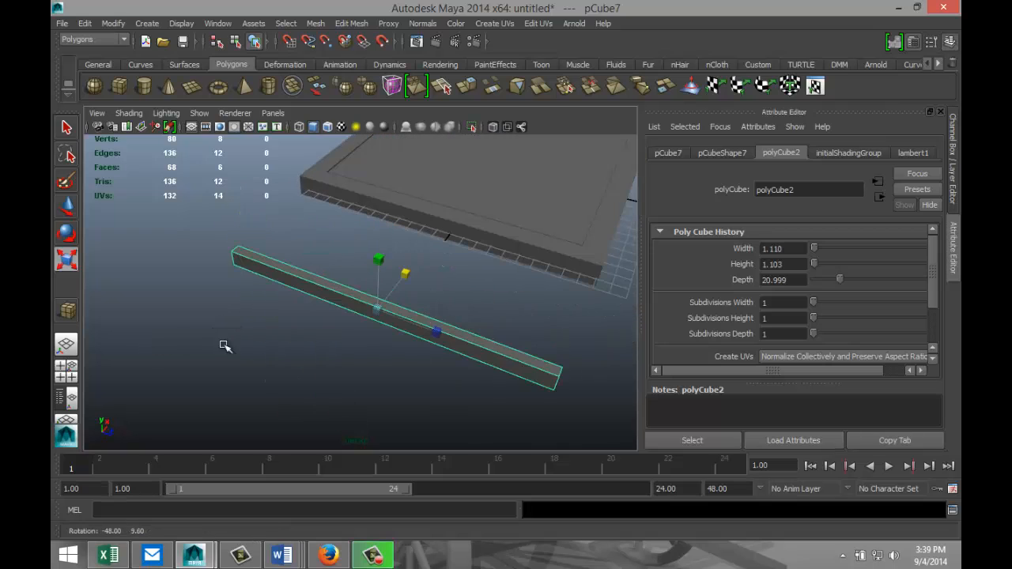
- Select all edges of the bar and bevel them
right_click(344, 296)
right_click_drag(343, 296, 343, 239)
scroll(397, 361, "down", 5)
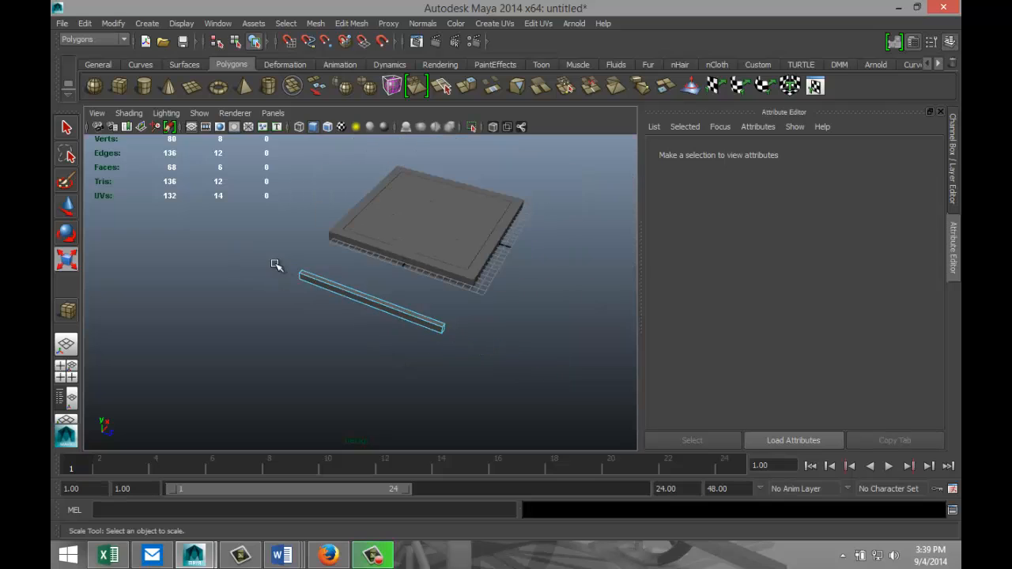
left_click_drag(276, 264, 461, 370)
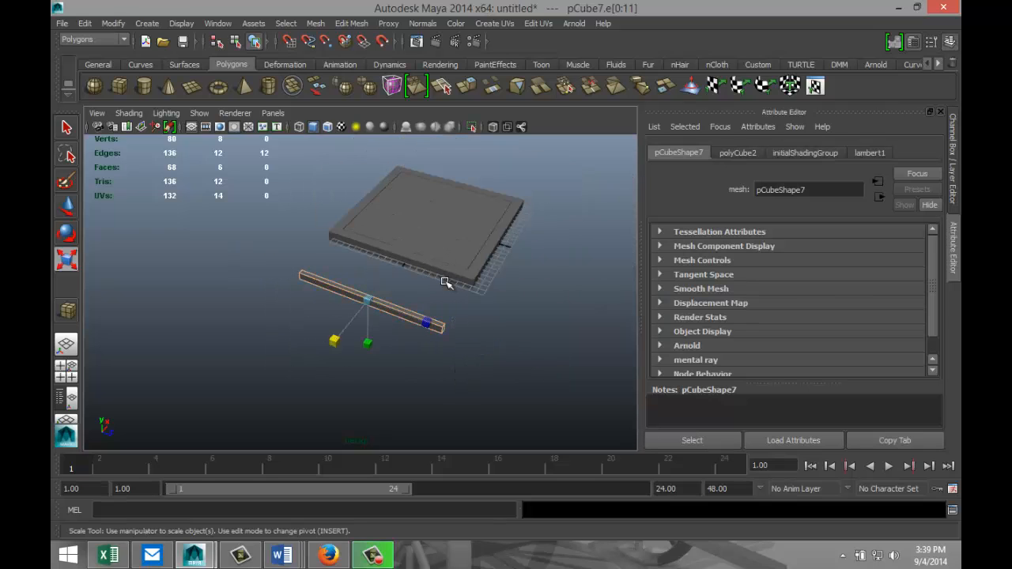
left_click(349, 23)
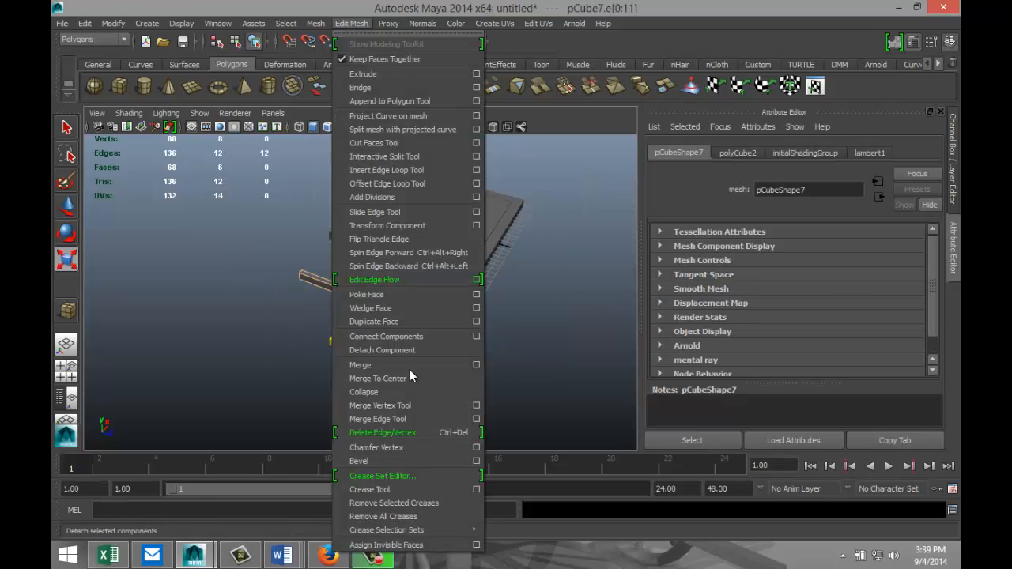
left_click(402, 461)
scroll(434, 403, "up", 4)
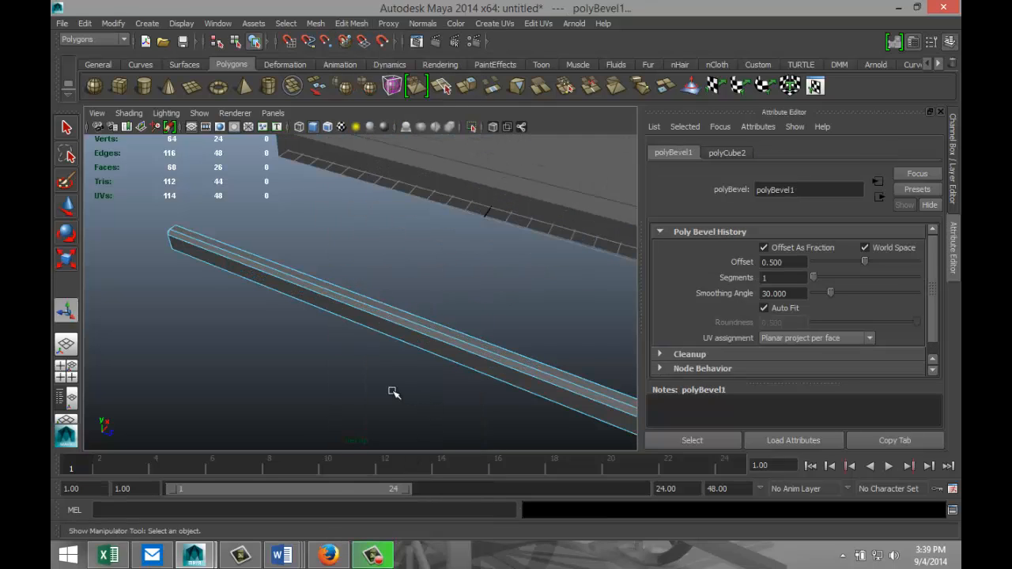
left_click_drag(244, 357, 386, 358, "alt")
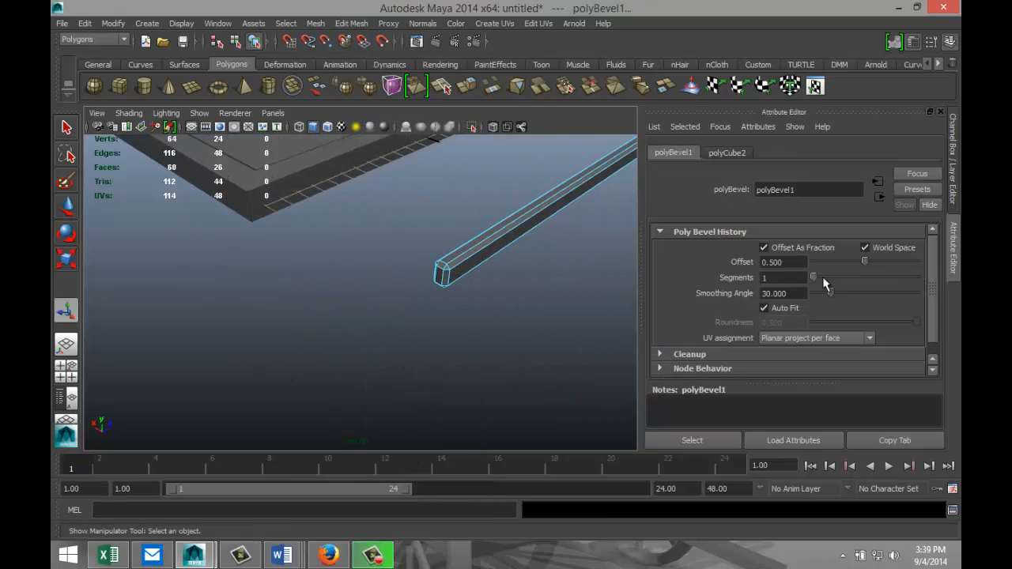
- Set the bar's bevel to 5 segments with an offset of 0.3
left_click_drag(812, 278, 844, 268)
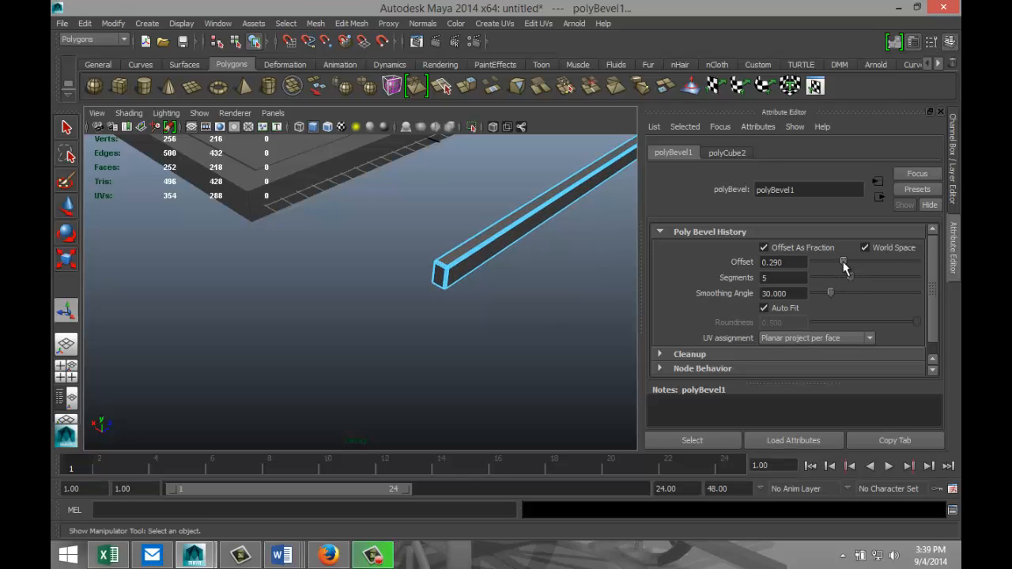
double_click(795, 265)
type("0.3")
key("Return")
left_click(437, 358)
- Select all four frame sides together with the panel and combine them into one mesh
left_click_drag(374, 312, 436, 306, "alt")
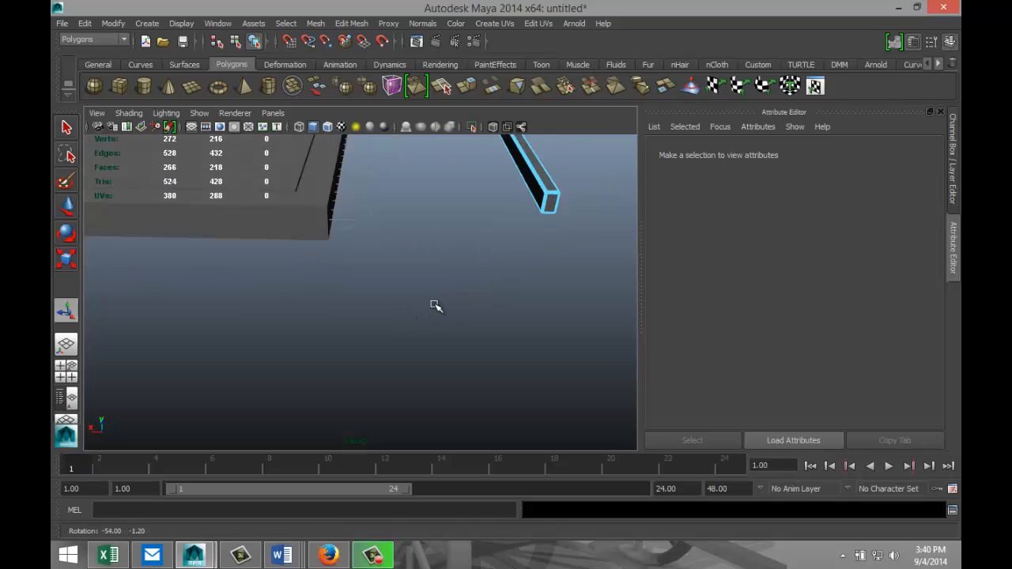
scroll(435, 305, "down", 5)
scroll(434, 306, "up", 2)
scroll(434, 306, "down", 4)
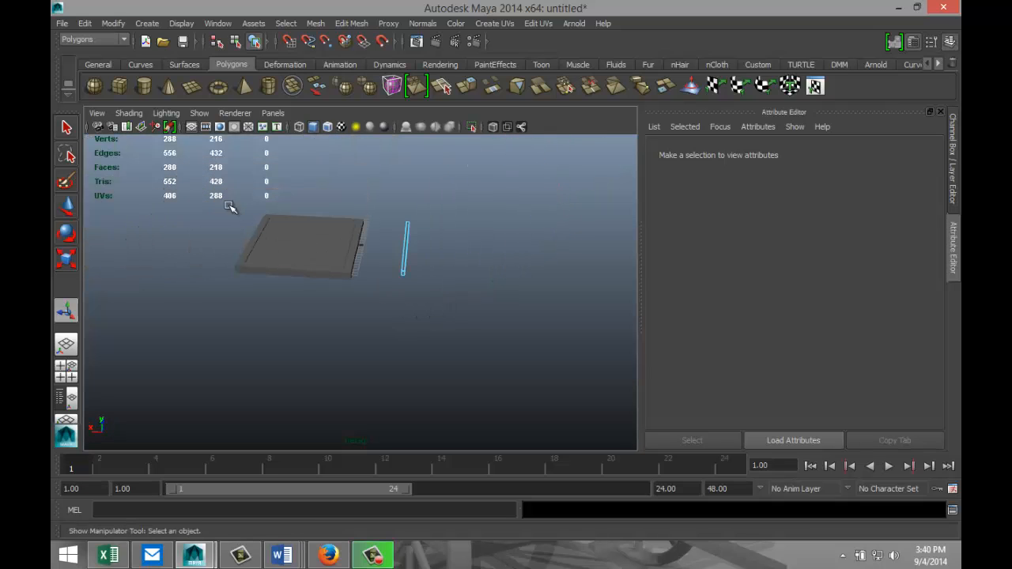
left_click_drag(221, 206, 340, 340)
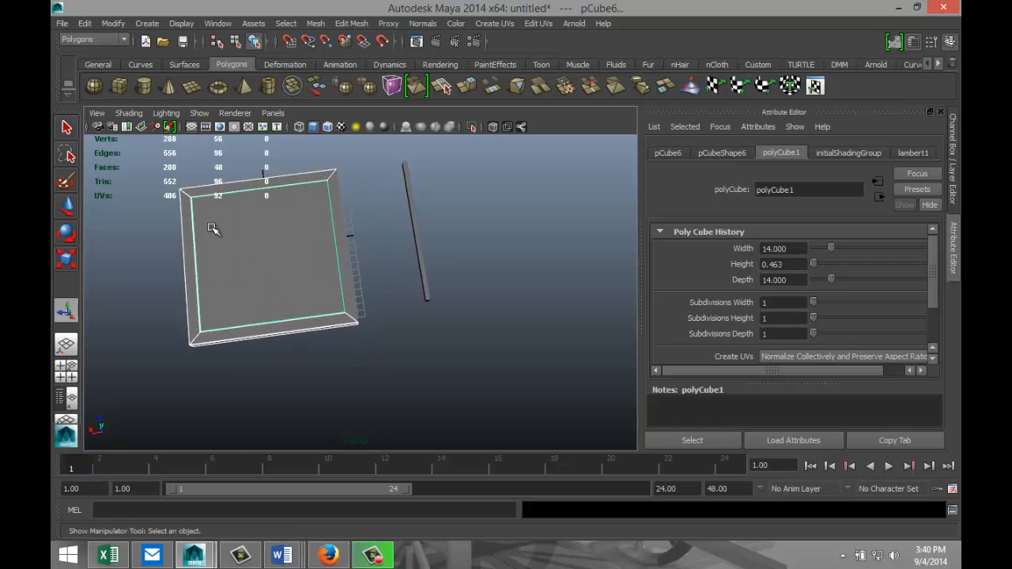
left_click_drag(125, 166, 419, 326)
left_click(315, 23)
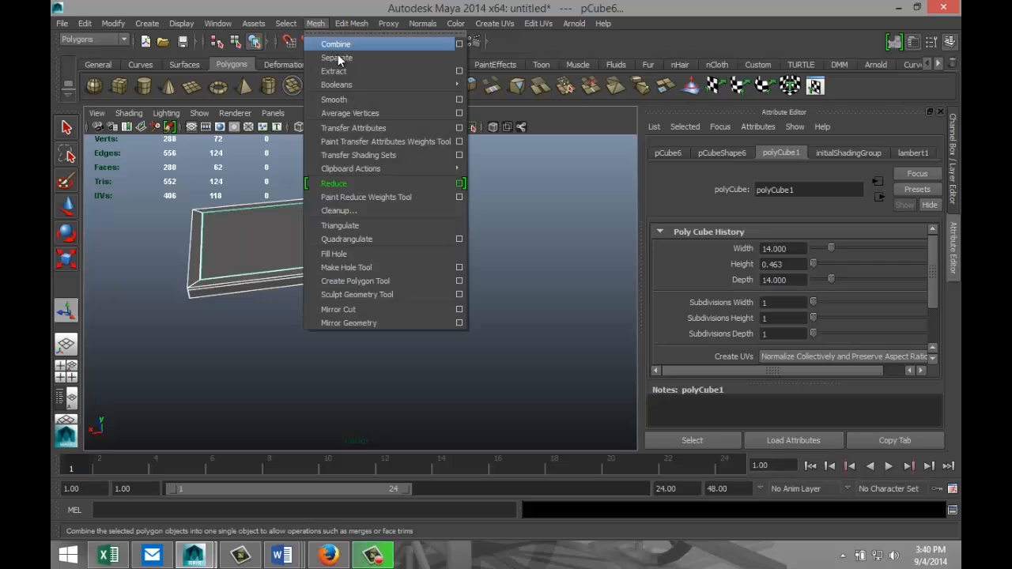
left_click(346, 45)
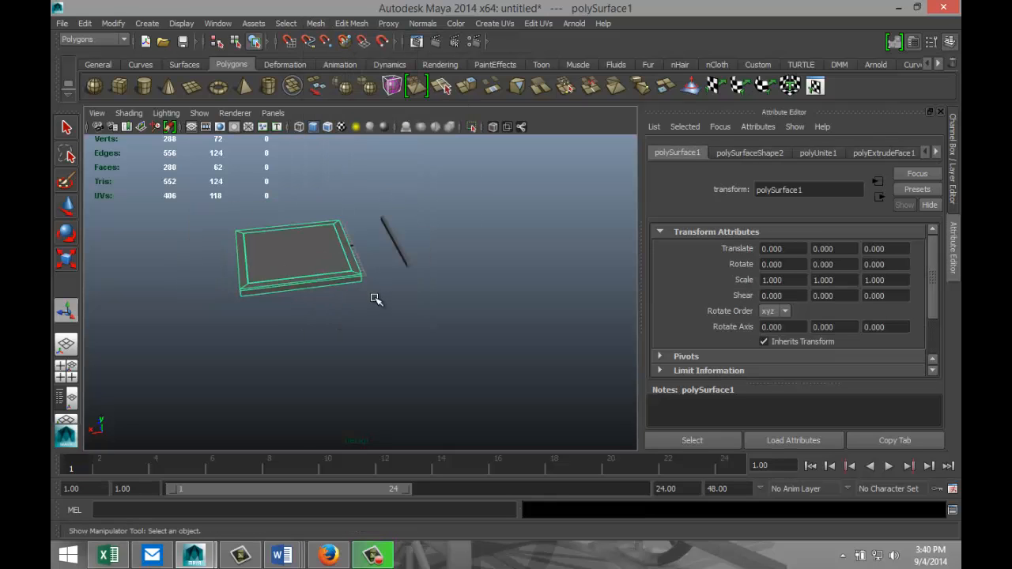
- Flip the combined frame over by rotating it 180 degrees about Z
key("e")
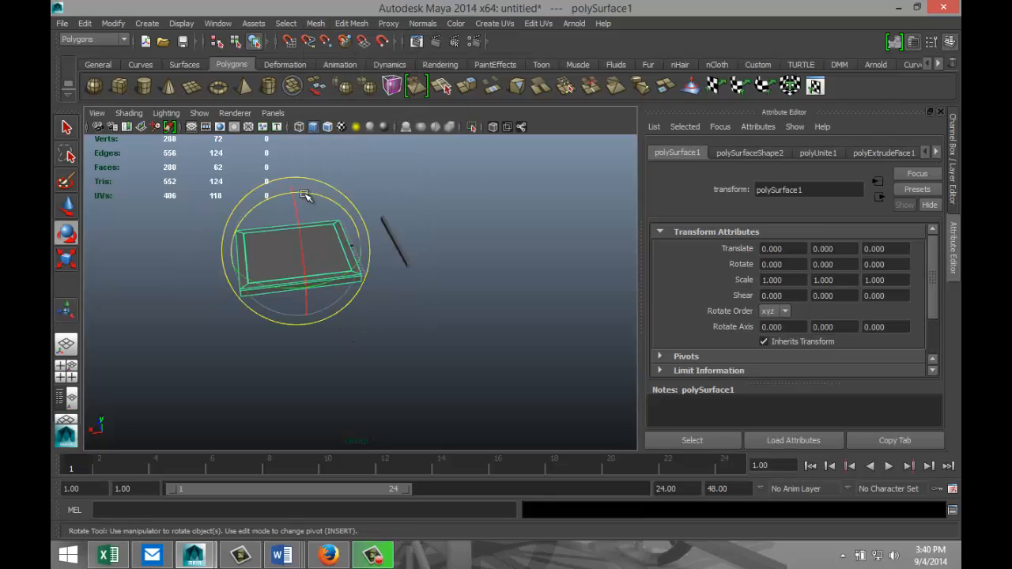
left_click_drag(309, 194, 304, 309)
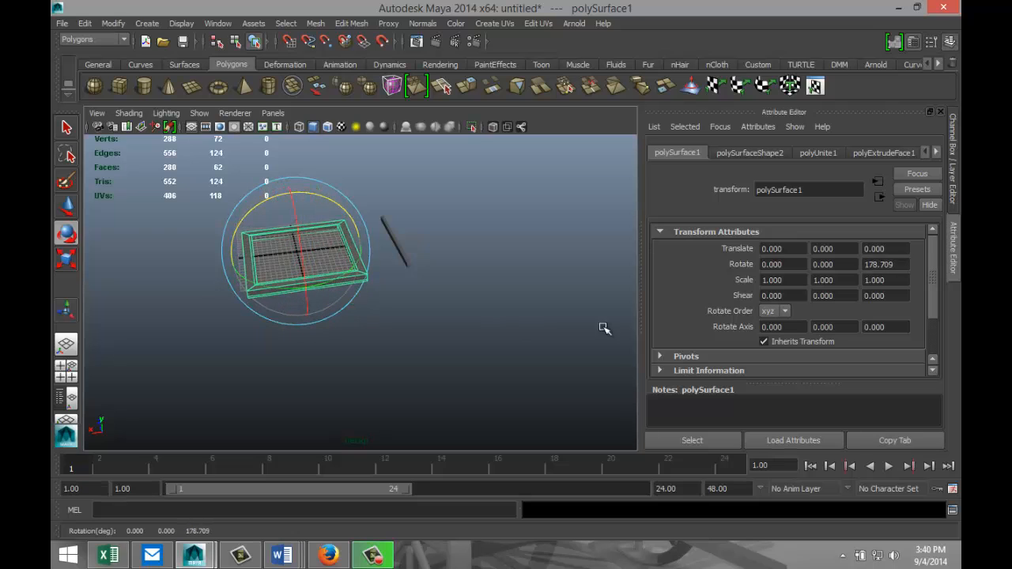
left_click(896, 264)
type("18")
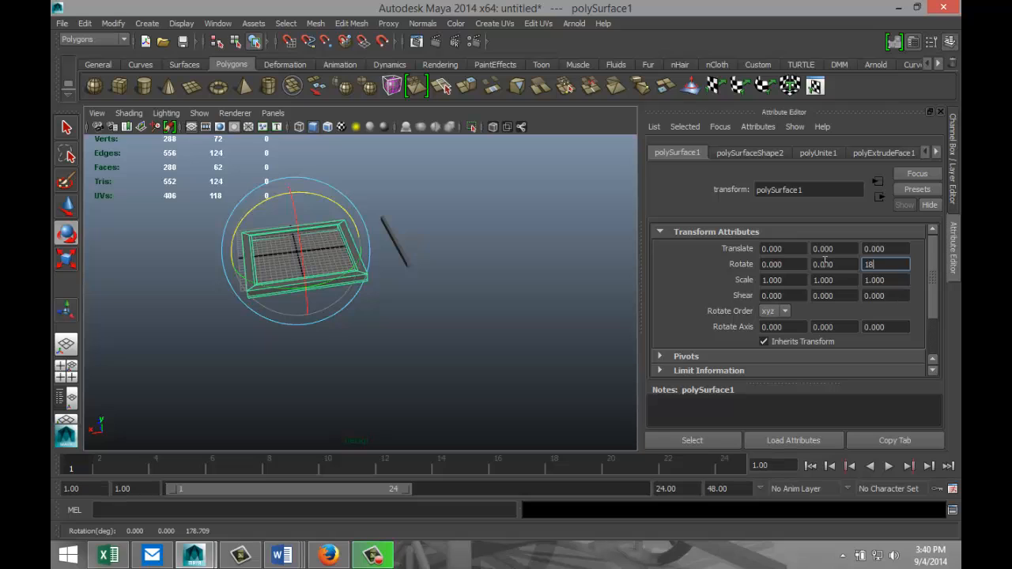
type("0")
left_click(424, 264)
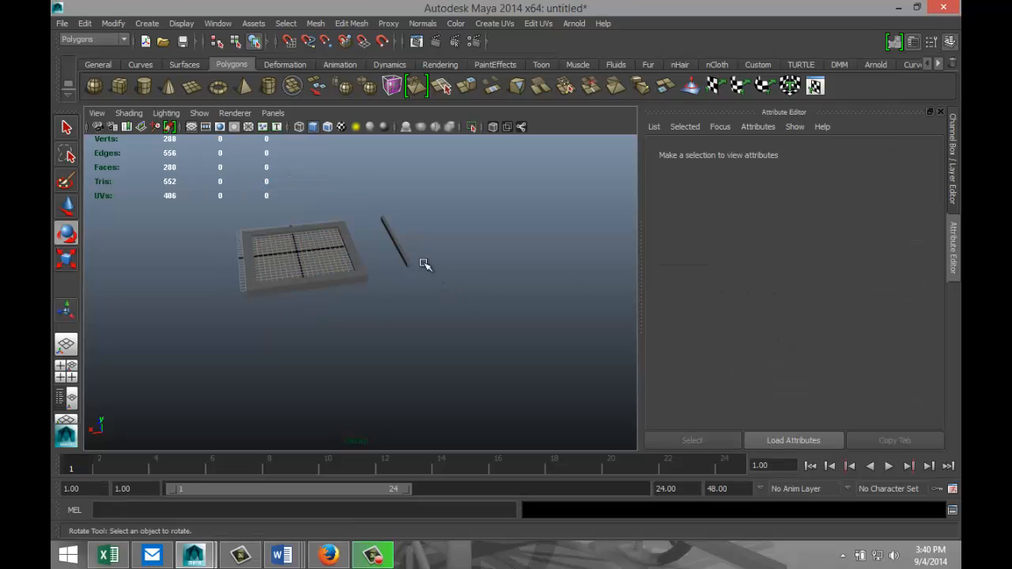
- Move the beveled bar along X to about 9.916 so it lies over the frame's side
left_click(403, 255)
key("w")
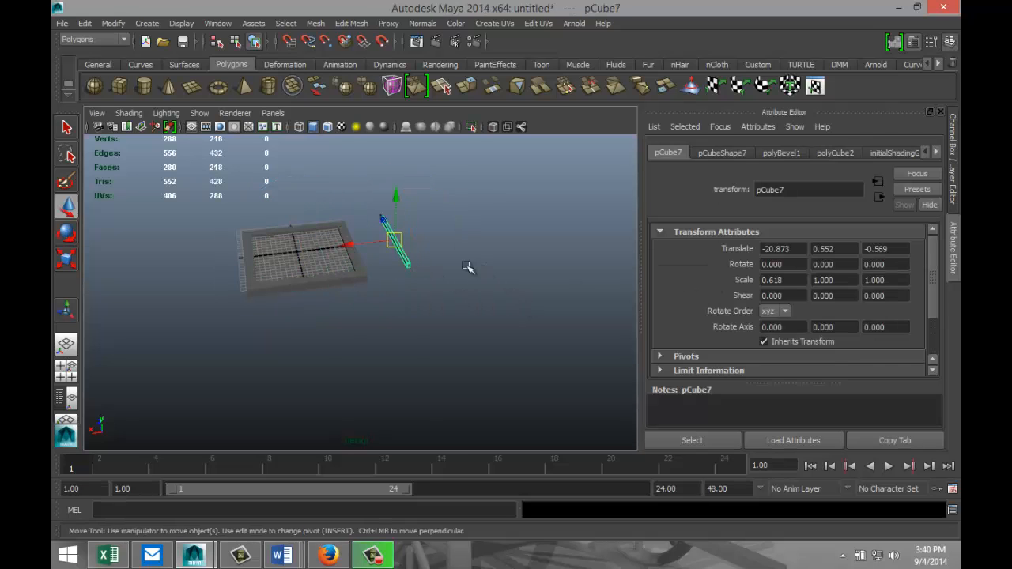
left_click_drag(350, 250, 198, 261)
- In the top view with X-ray enabled, shift the bar to about Z -1.386 and lengthen it to about 1.054 in Z
left_click(72, 380)
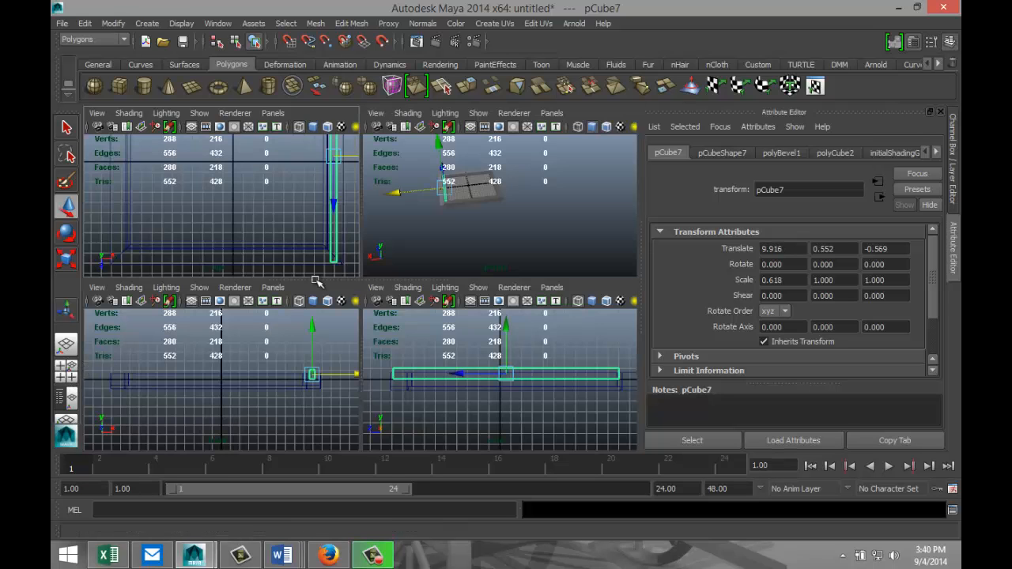
key("space")
scroll(332, 274, "down", 6)
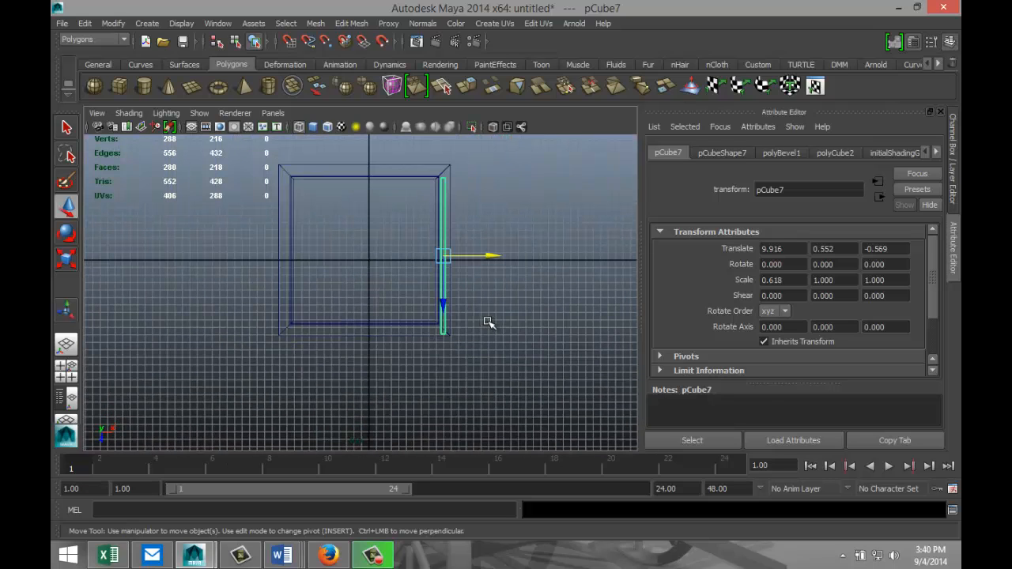
key("5")
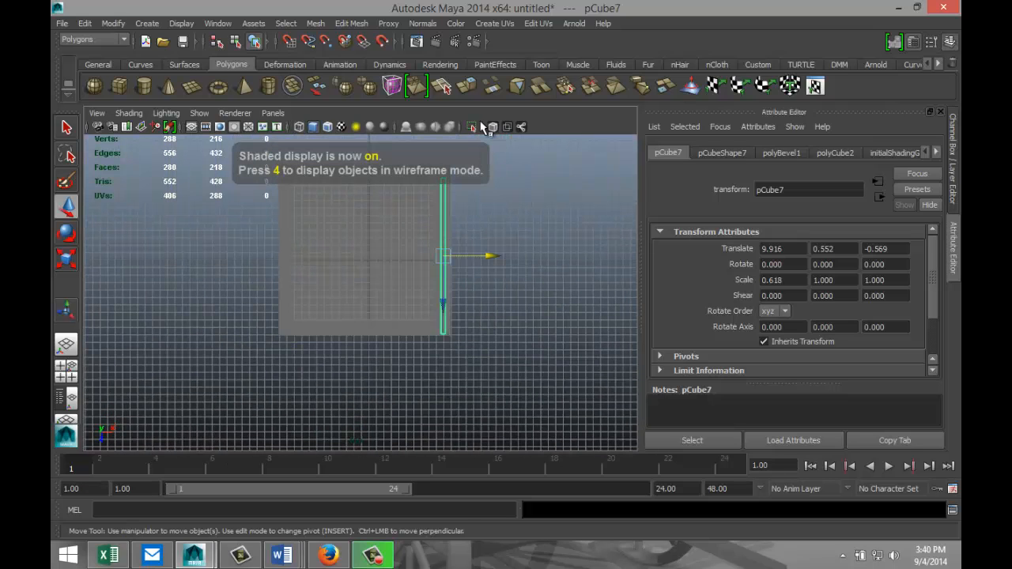
left_click(492, 126)
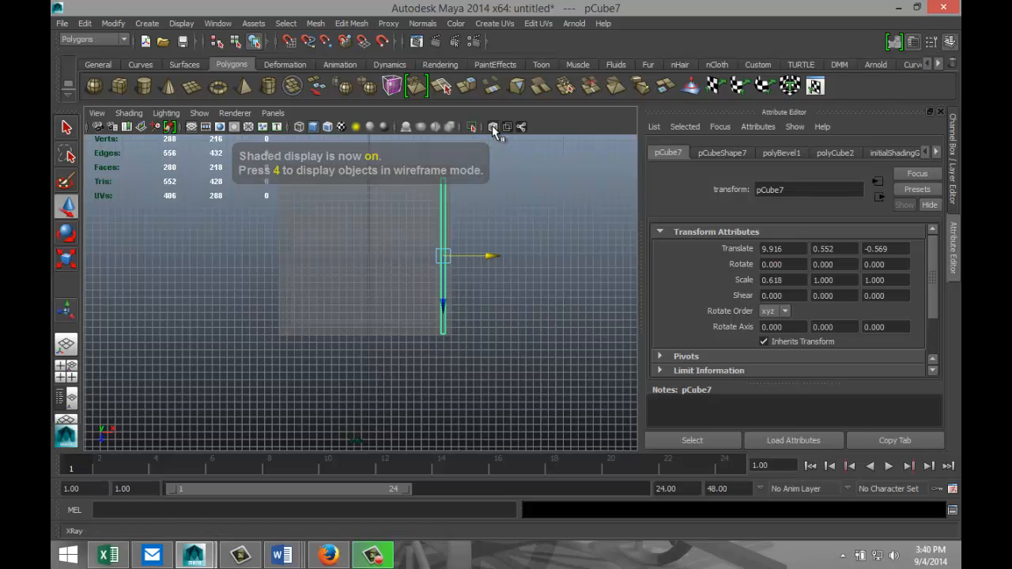
scroll(514, 263, "up", 2)
middle_click_drag(521, 267, 436, 335, "alt")
left_click_drag(407, 344, 409, 335)
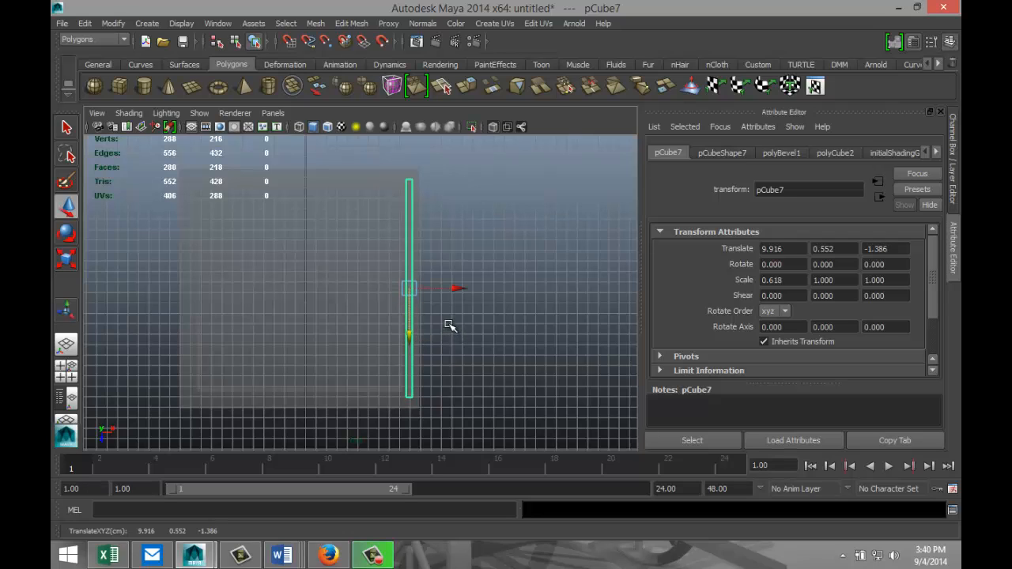
key("4")
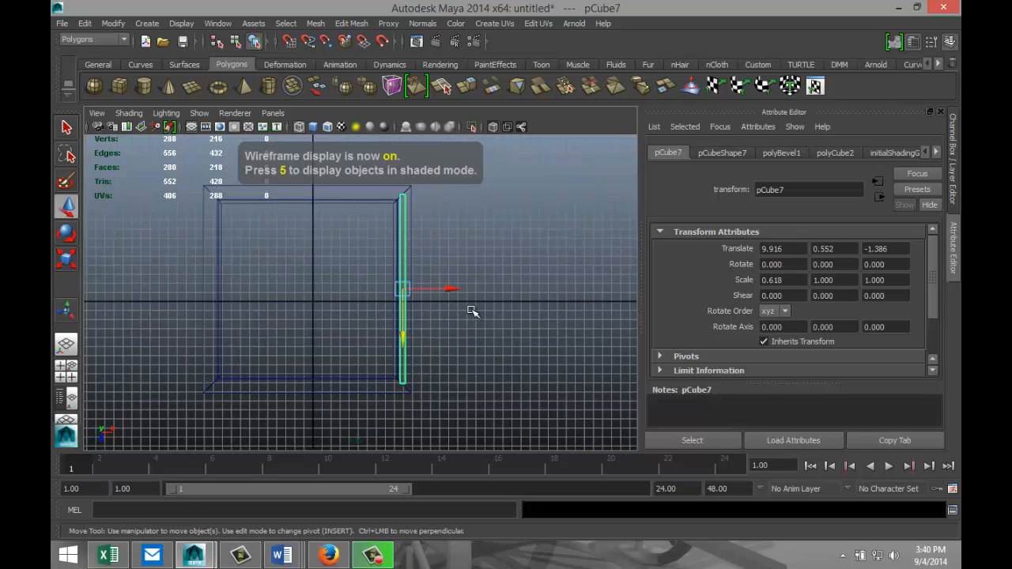
key("r")
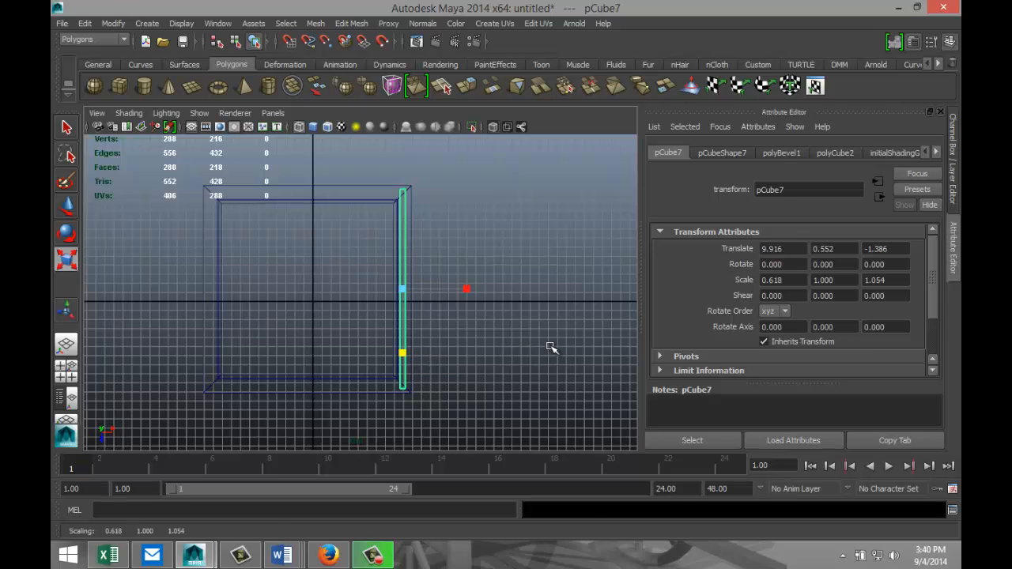
- Duplicate the bar and move the copy to about X -11.312 over the opposite side of the frame
key("ctrl+d")
key("w")
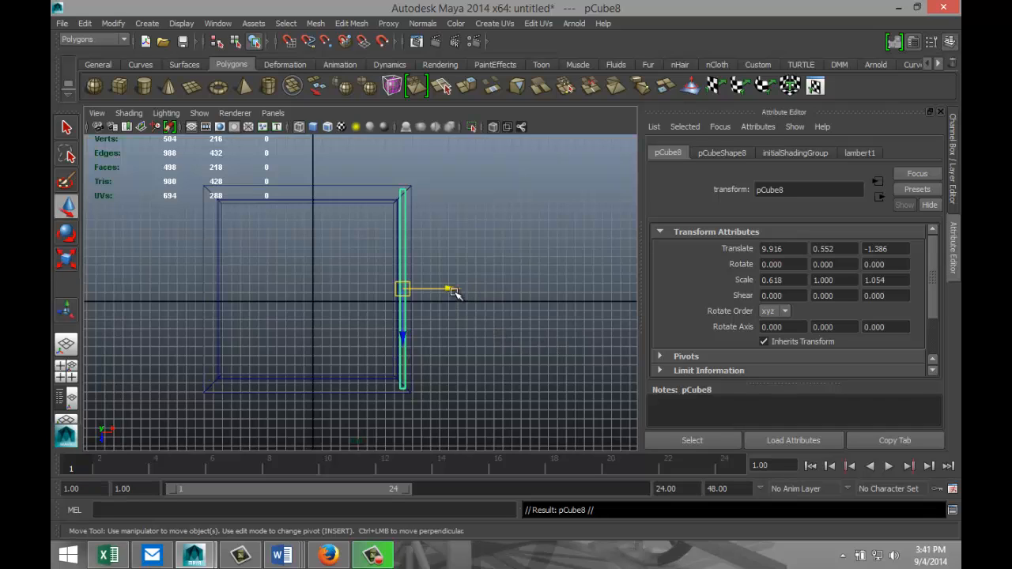
left_click_drag(451, 289, 262, 326)
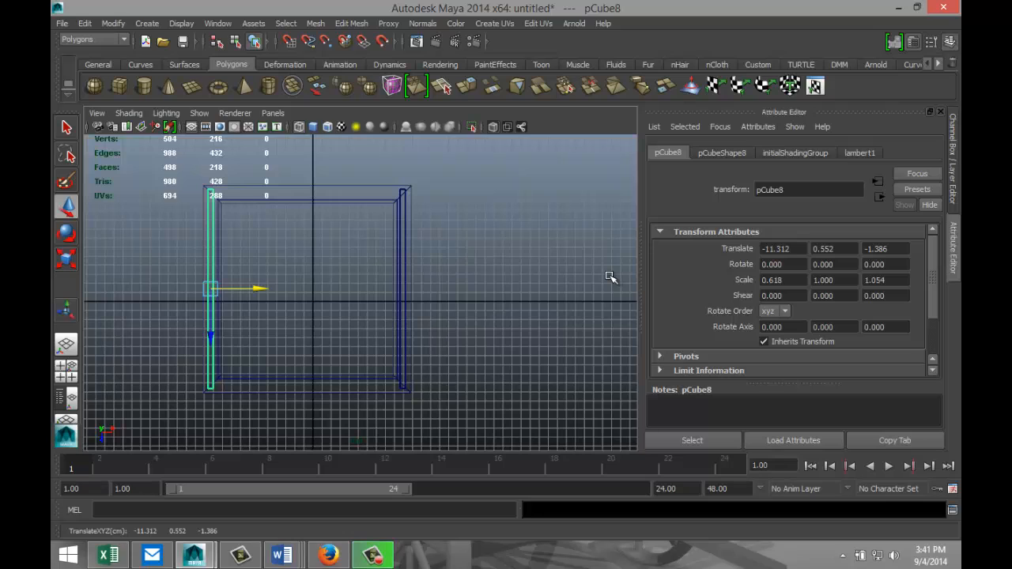
- Duplicate the side bar, move the copy to about X 0.796, and rotate it 90 degrees about Y
key("ctrl+d")
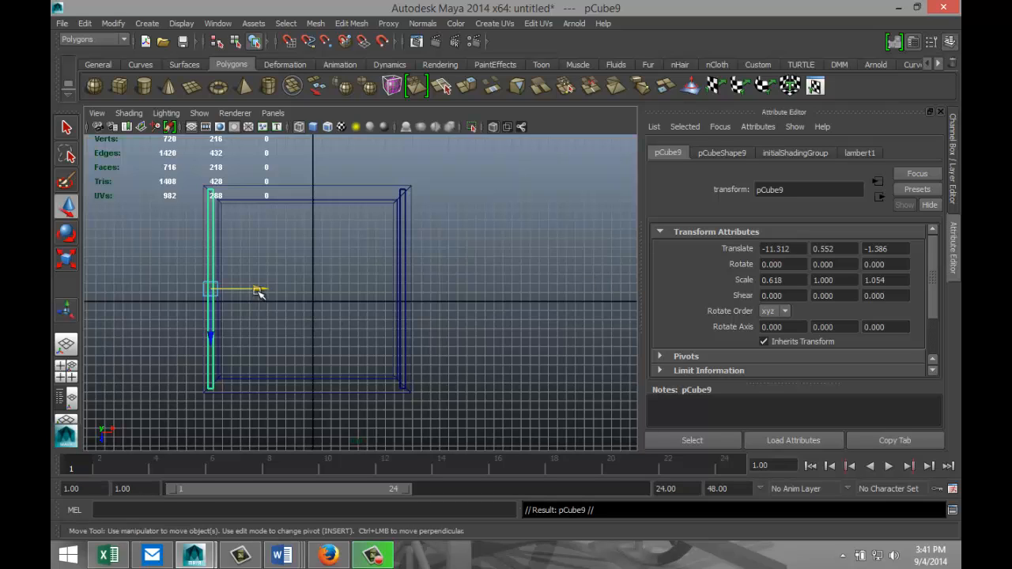
left_click_drag(258, 291, 368, 306)
key("e")
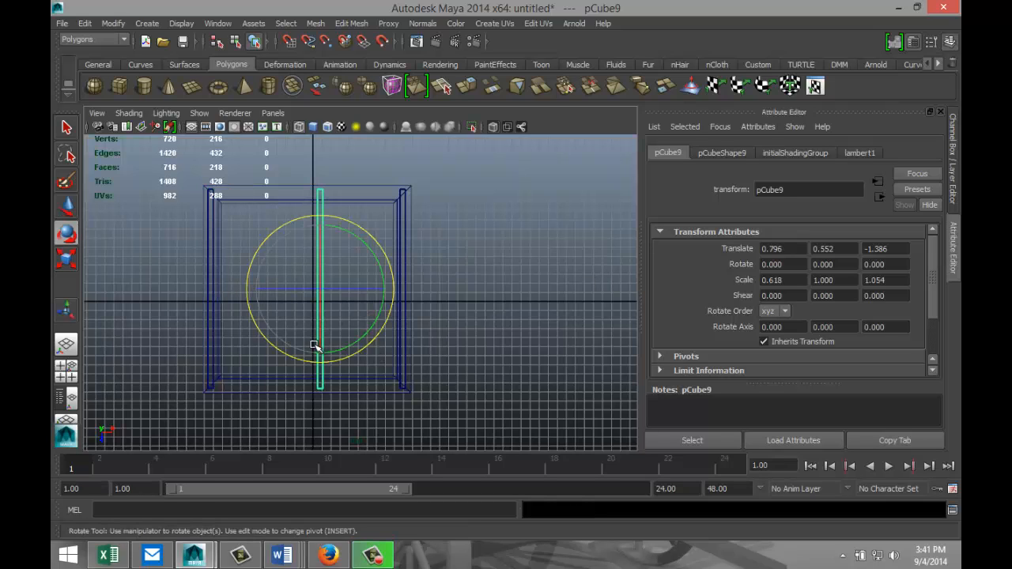
mouse_move(264, 339)
left_mouse_down()
mouse_move(327, 355)
mouse_move(367, 343)
left_mouse_up()
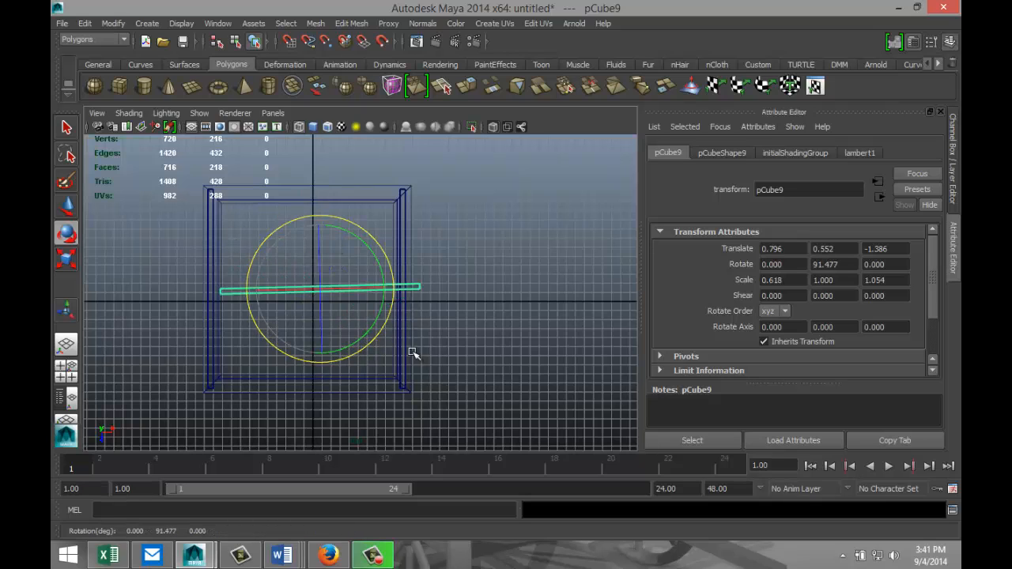
left_click(837, 262)
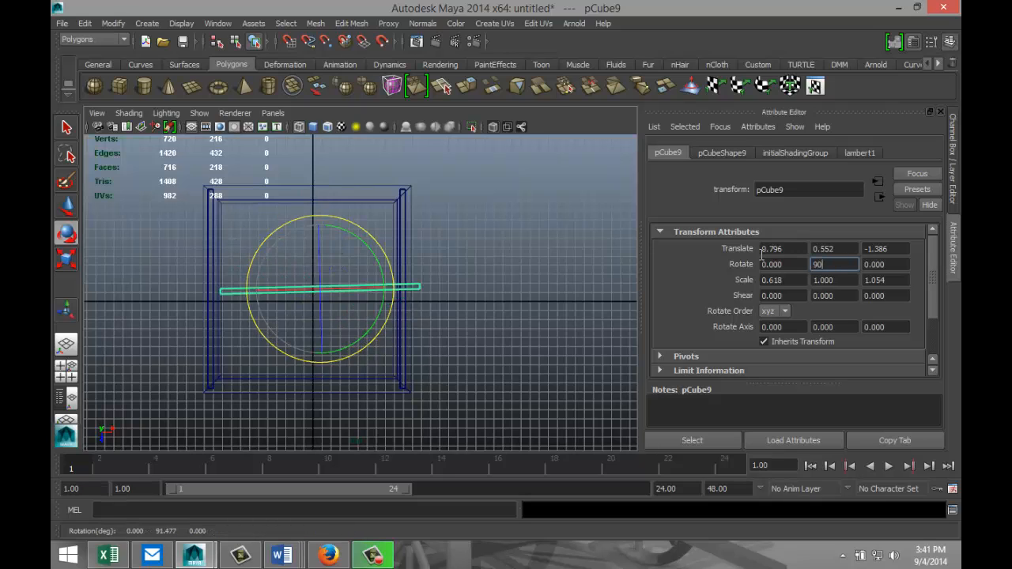
type("90")
key("Return")
- Move the rotated bar to about X -0.694 and Z 9.307 so it lies over the frame's front side
left_click(316, 283)
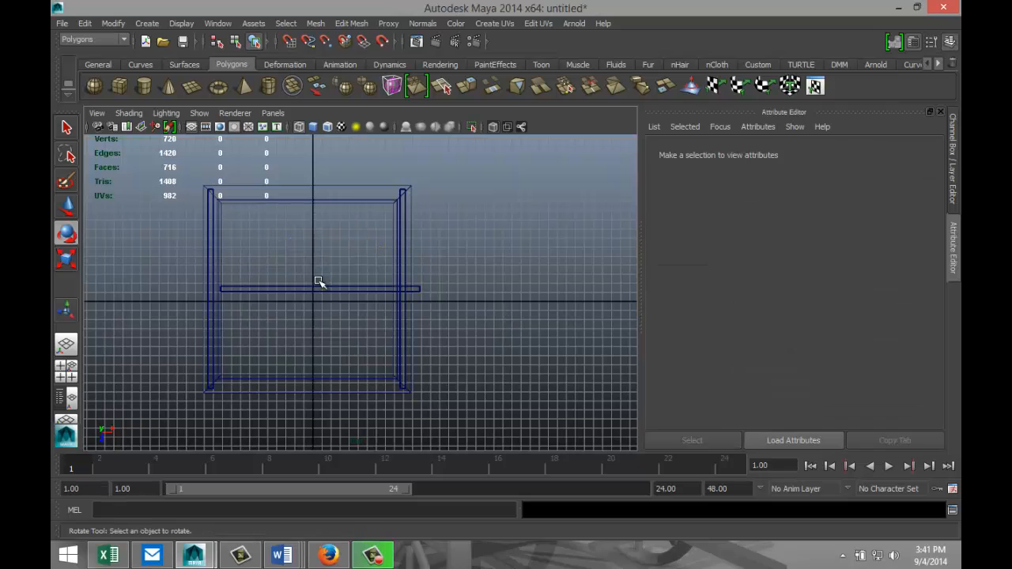
left_click(350, 290)
key("w")
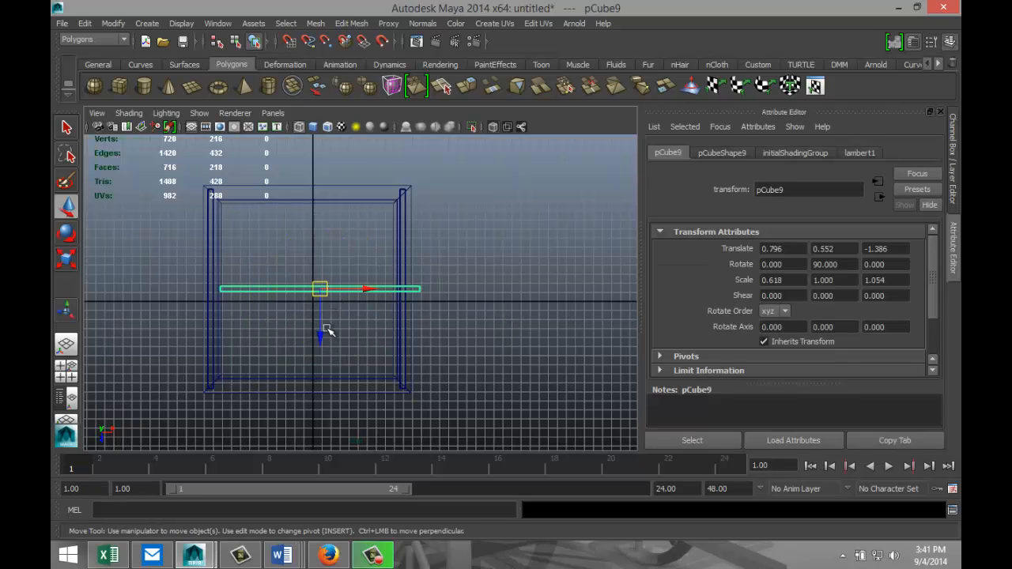
left_click_drag(327, 330, 316, 420)
key("f")
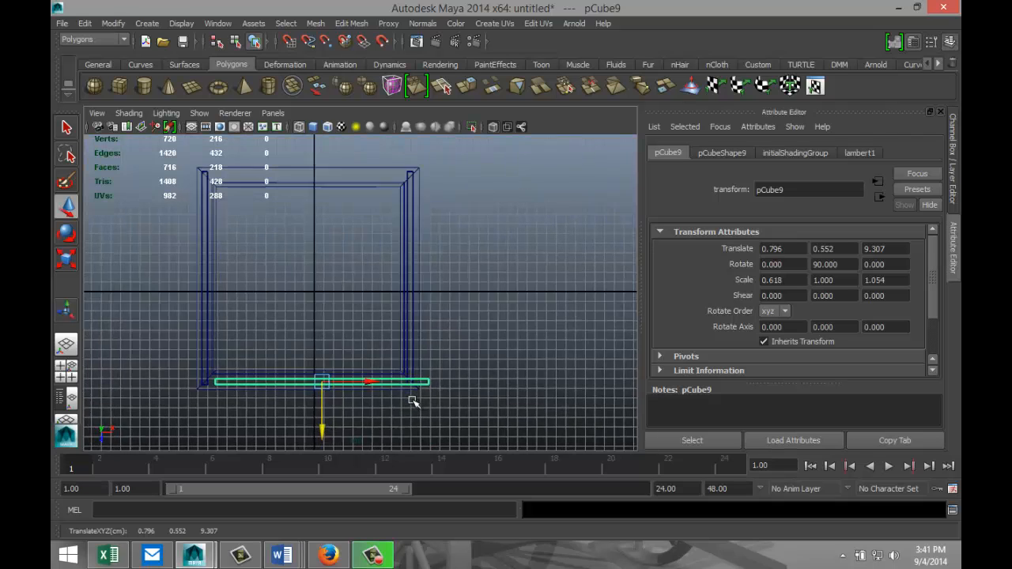
left_click_drag(403, 296, 361, 319)
scroll(311, 356, "down", 2)
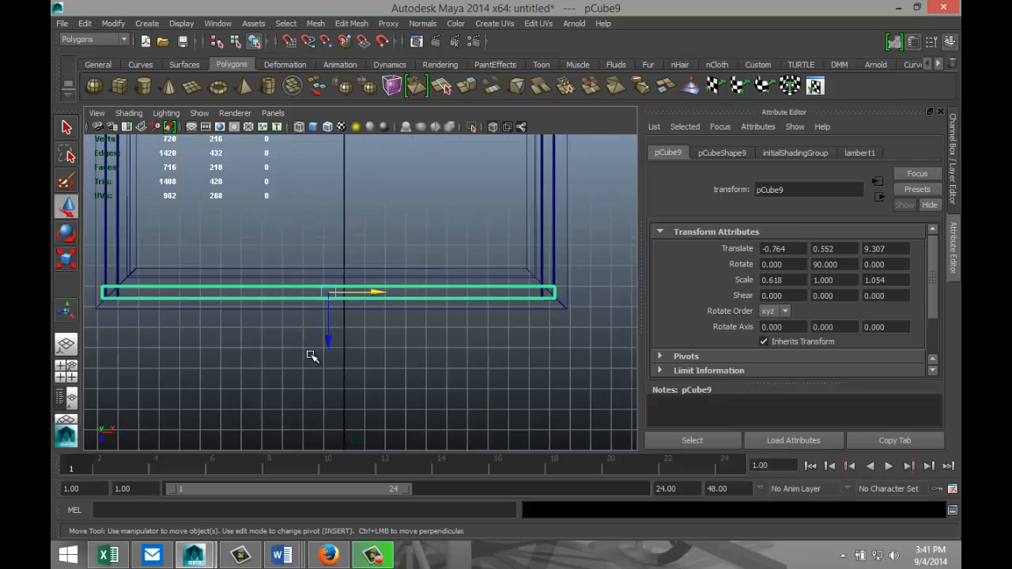
left_click(375, 294)
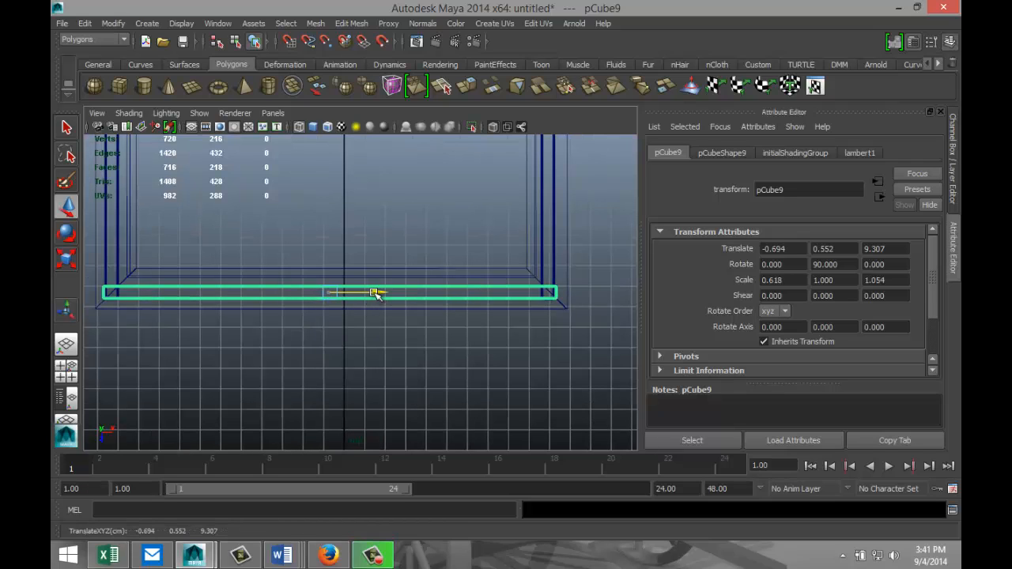
- Shorten the front bar to a Z scale of about 1.037 so it fits between the side bars' outer edges
key("r")
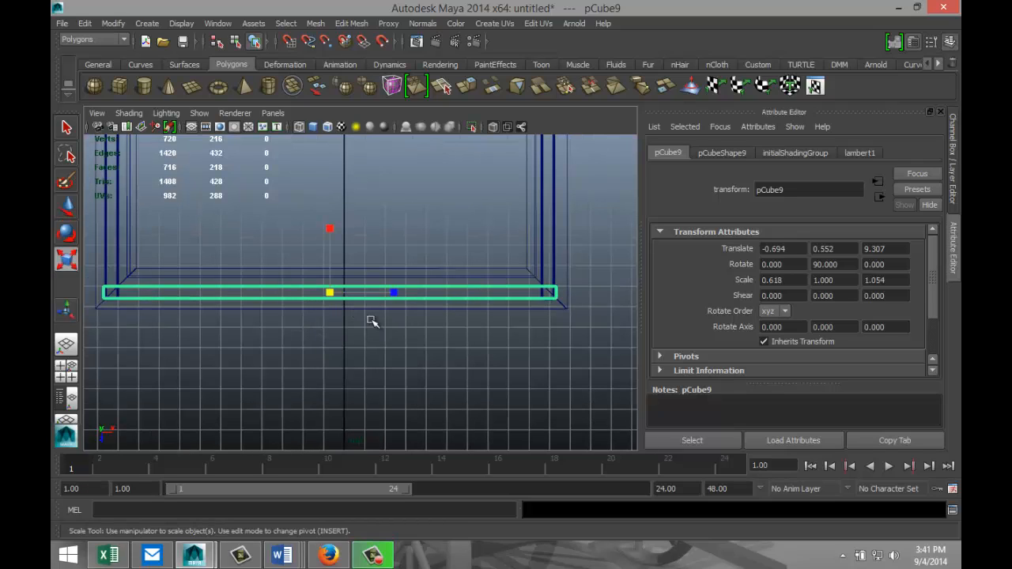
left_click(393, 294)
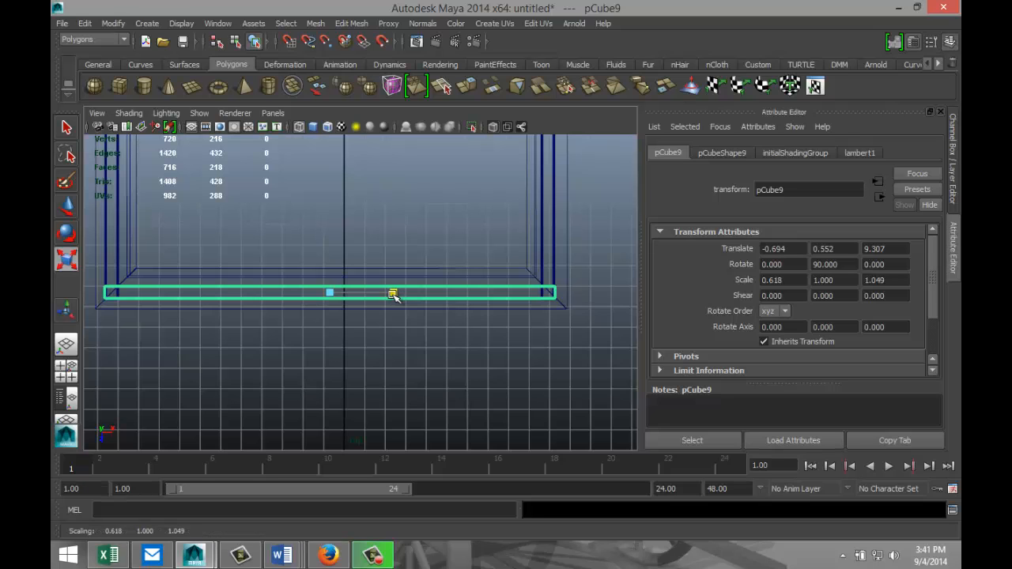
scroll(422, 366, "down", 4)
left_click(431, 342)
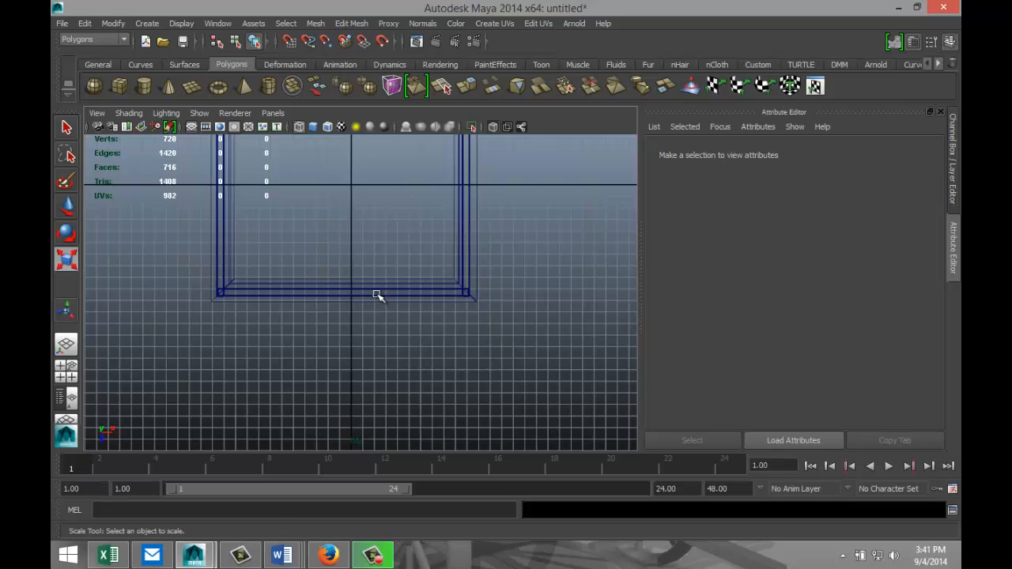
- Duplicate the front bar and move the copy to about Z -12.126 over the opposite side of the frame
left_click(377, 295)
scroll(431, 385, "up", 1)
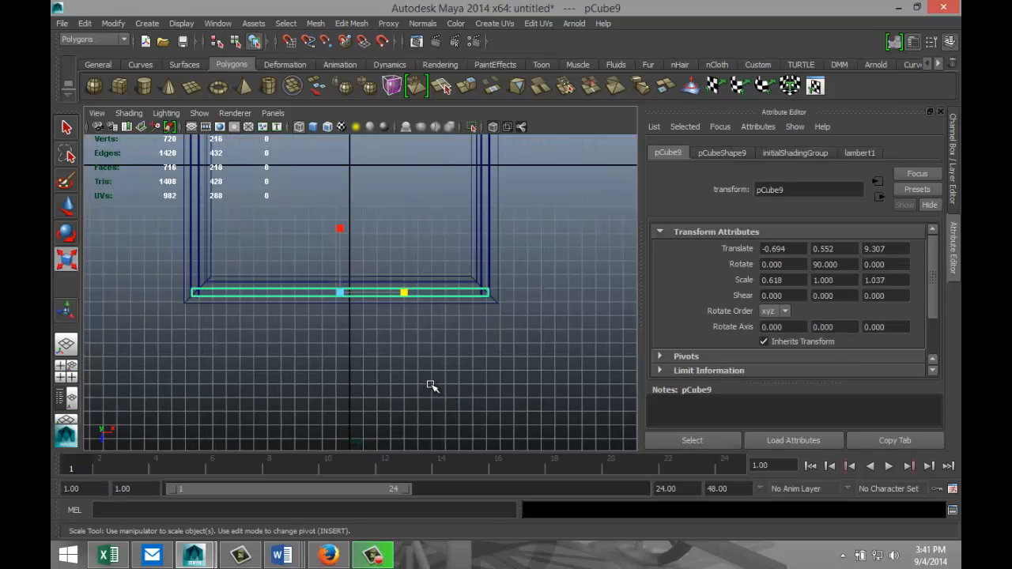
key("ctrl+d")
scroll(402, 333, "down", 3)
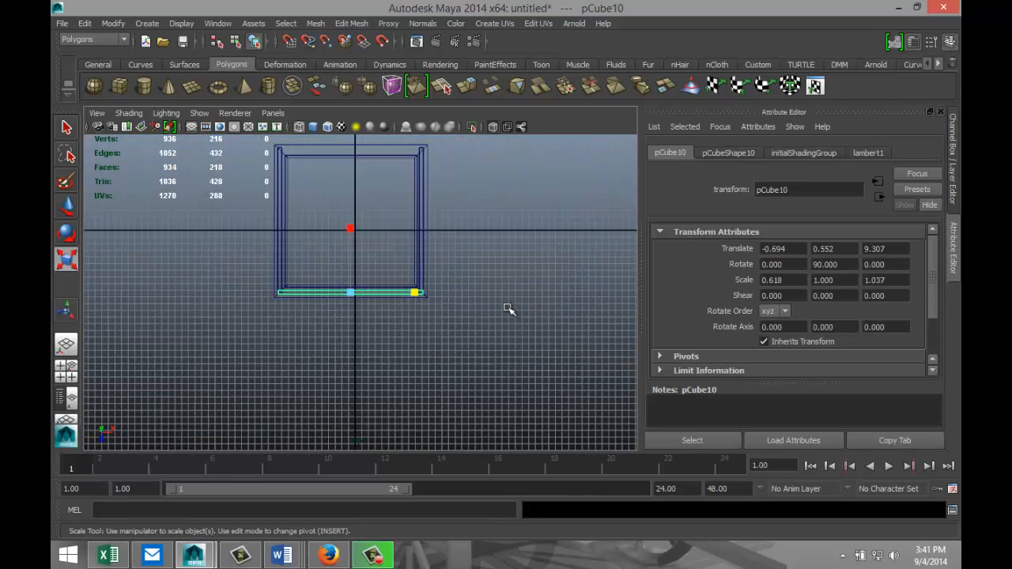
key("w")
left_click_drag(350, 339, 360, 195)
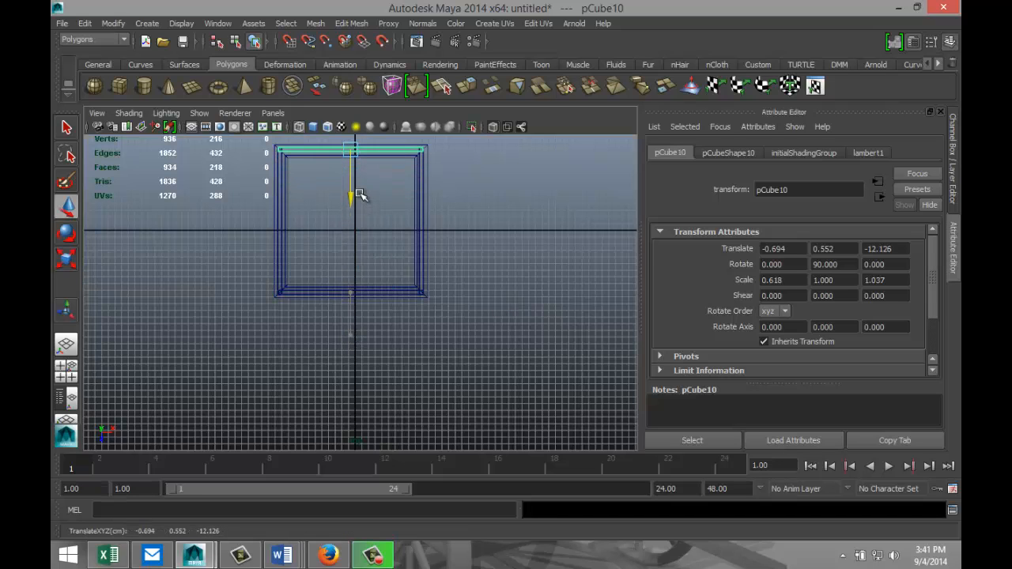
- Examine how the trim bars meet at the frame's corners in the perspective view
left_click(66, 370)
key("space")
scroll(472, 286, "up", 5)
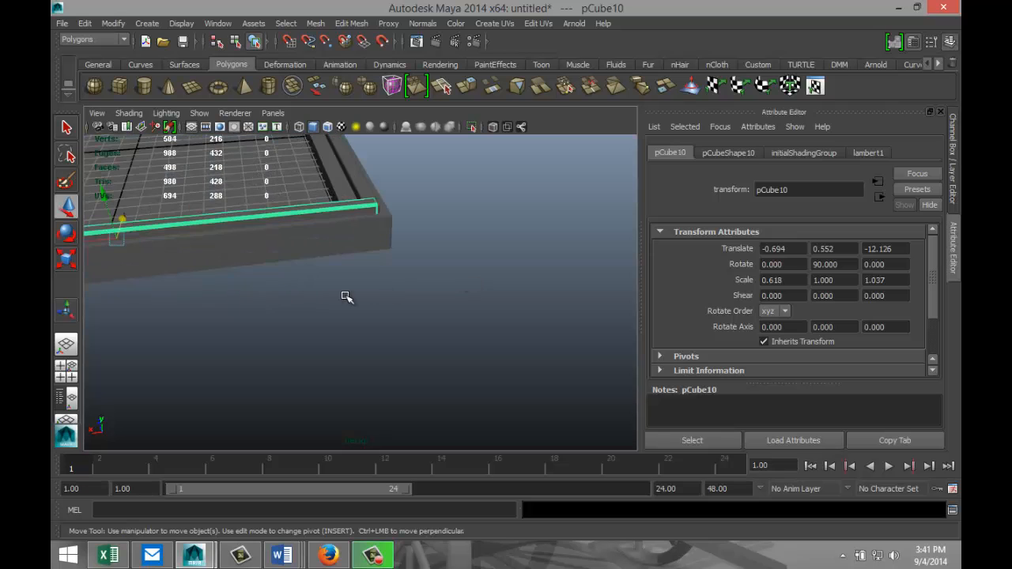
left_click_drag(255, 307, 519, 300, "alt")
mouse_move(425, 309)
left_mouse_down("alt")
mouse_move(425, 301)
mouse_move(419, 314)
left_mouse_up("alt")
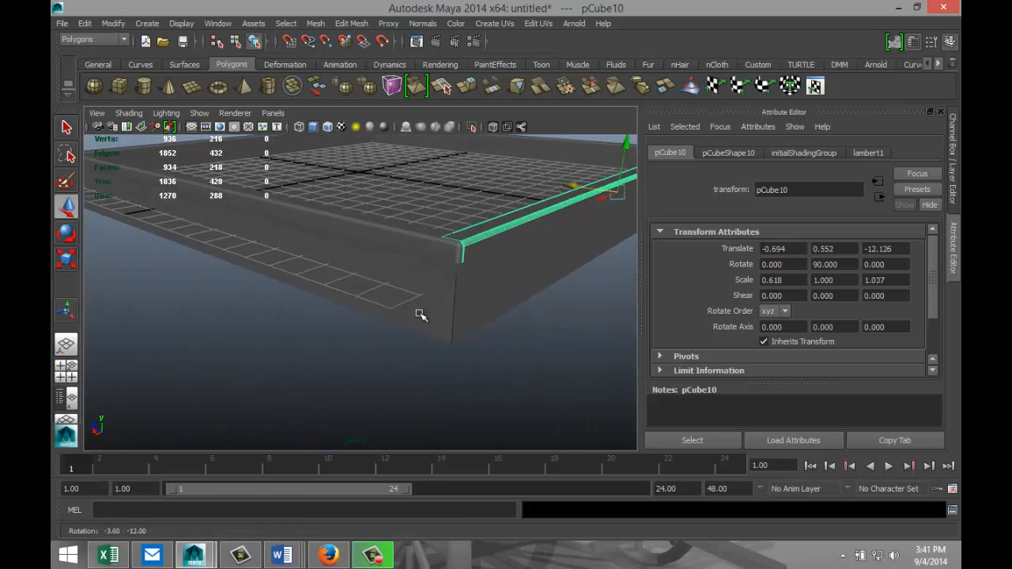
left_click(501, 357)
mouse_move(545, 307)
left_mouse_down("alt")
mouse_move(526, 321)
mouse_move(533, 312)
left_mouse_up("alt")
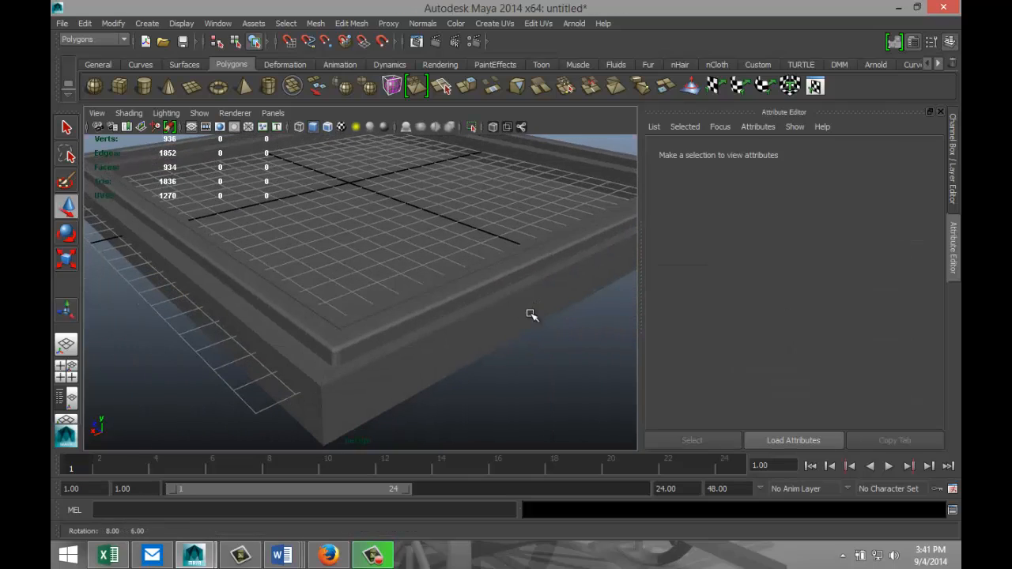
right_click_drag(230, 249, 313, 249, "alt")
left_click_drag(313, 249, 395, 243, "alt")
- Create a tall polygon cube beside the frame, about 7.092 wide, 39.789 high and 11.899 deep
key("f")
scroll(419, 236, "down", 3)
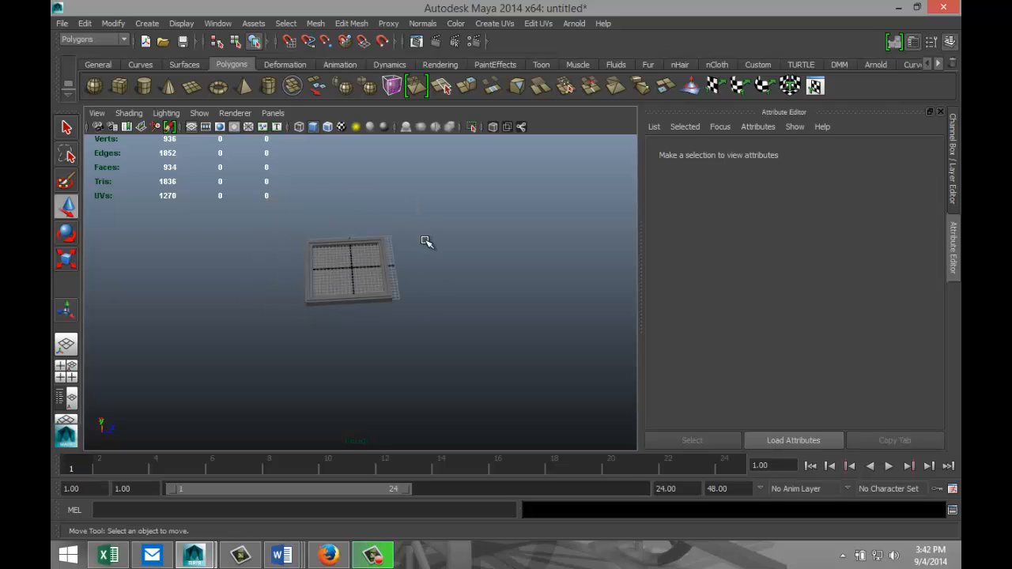
left_click(119, 86)
left_click_drag(199, 338, 223, 198)
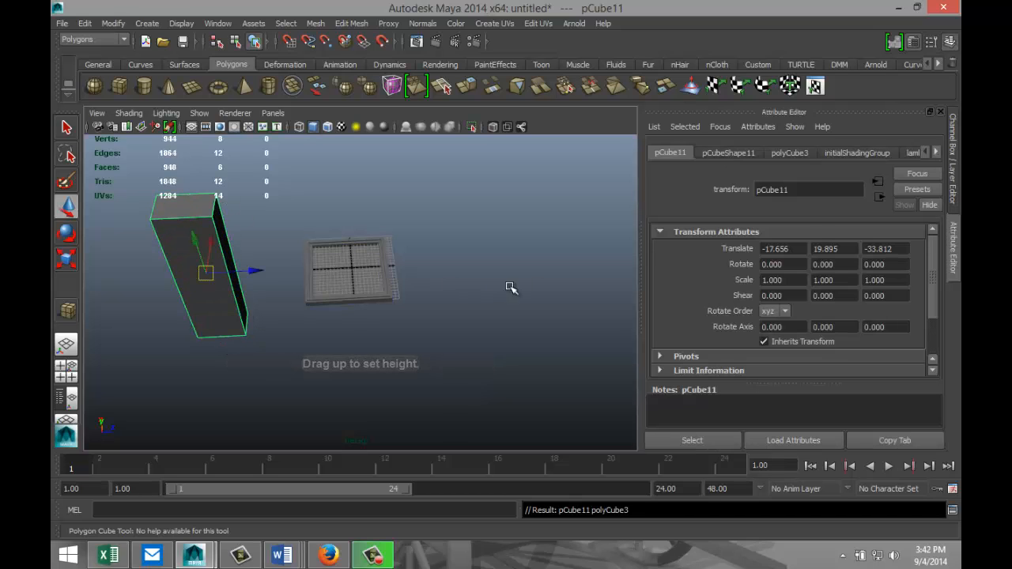
- Set the tall block's width and depth to 10
left_click(791, 154)
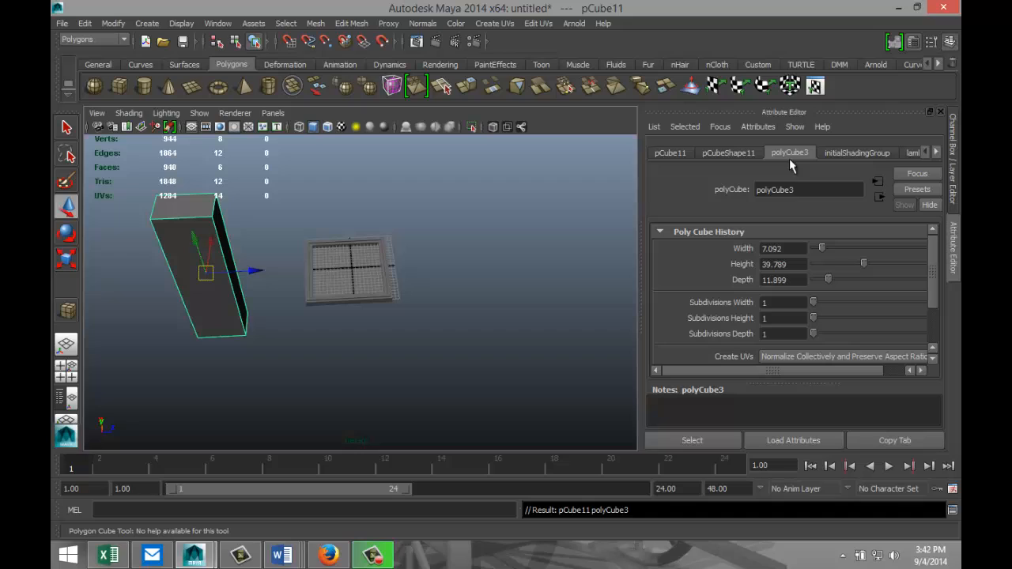
left_click(795, 249)
type("10")
left_click(789, 280)
type("10")
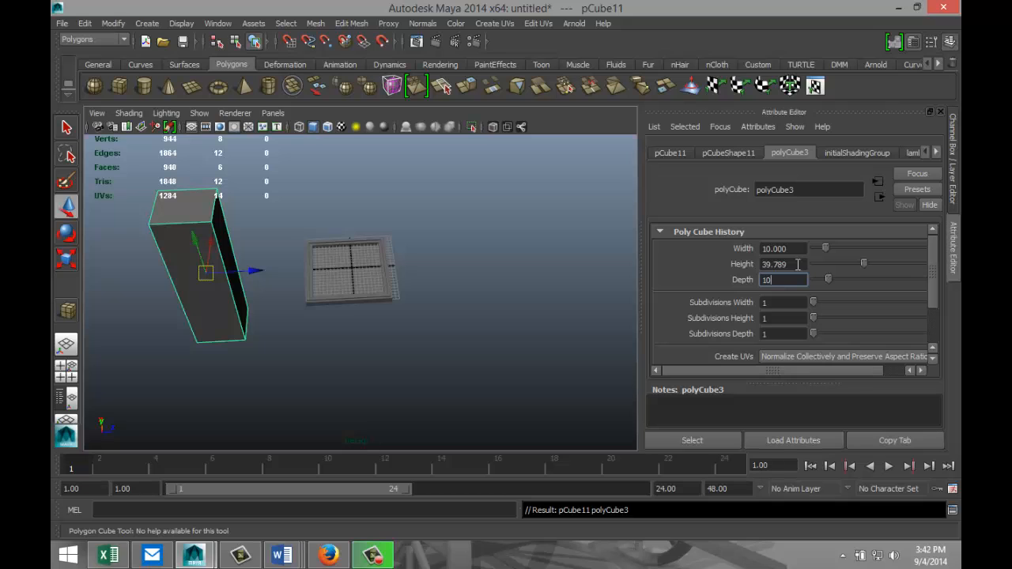
left_click(798, 264)
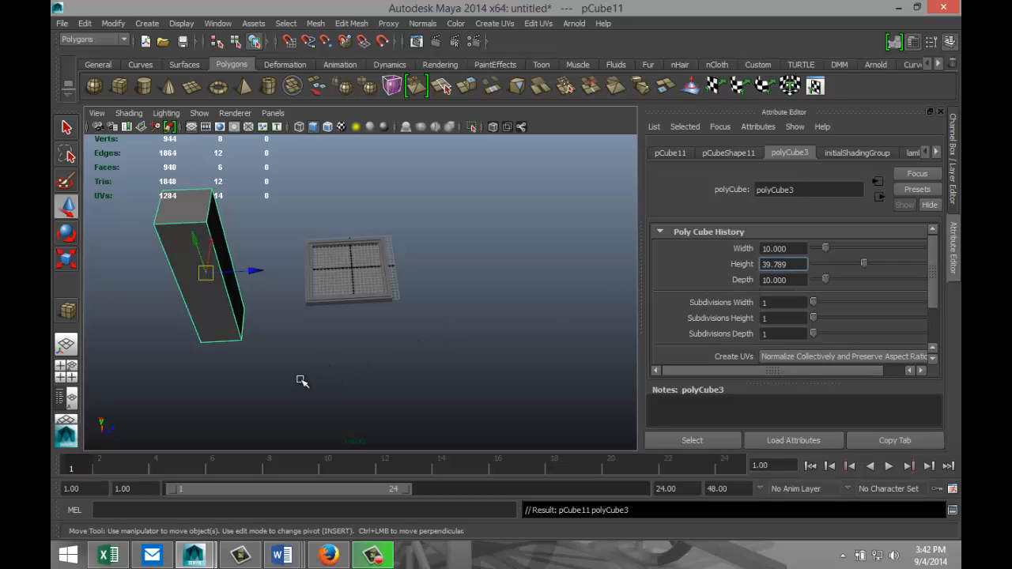
- Taper the tall block by scaling its four top vertices uniformly inward
left_click_drag(253, 378, 326, 372, "alt")
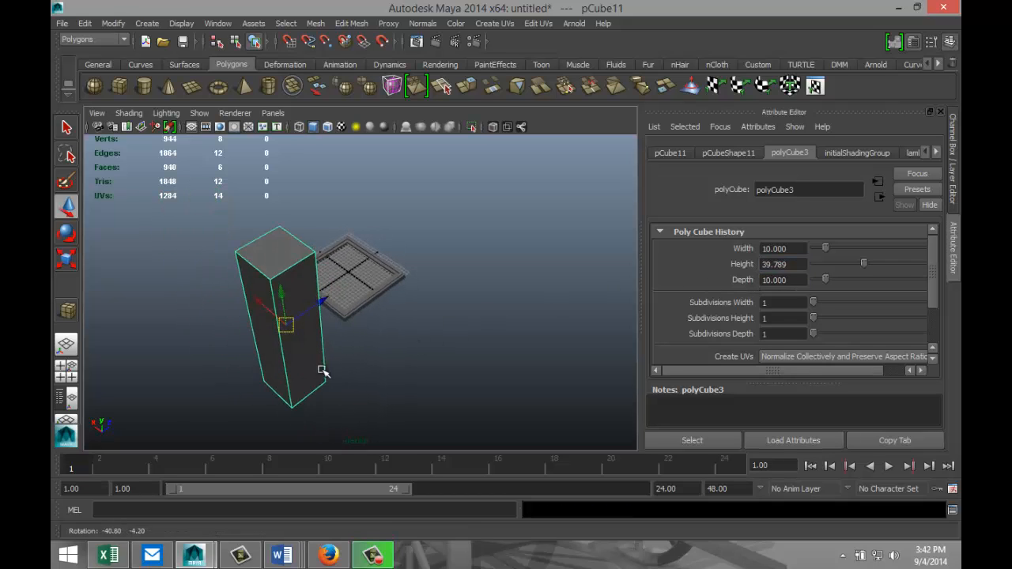
scroll(339, 362, "down", 5)
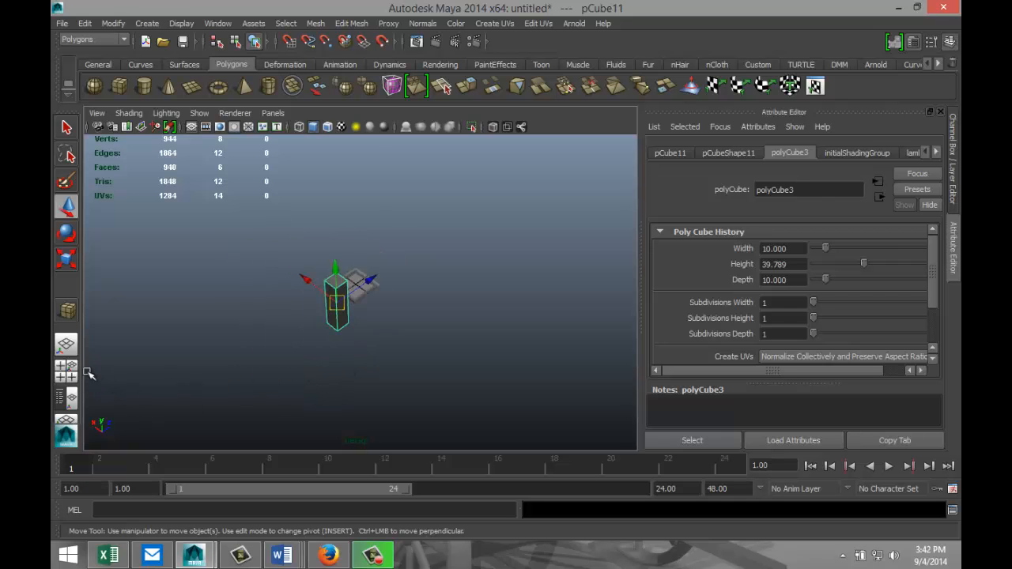
left_click(72, 379)
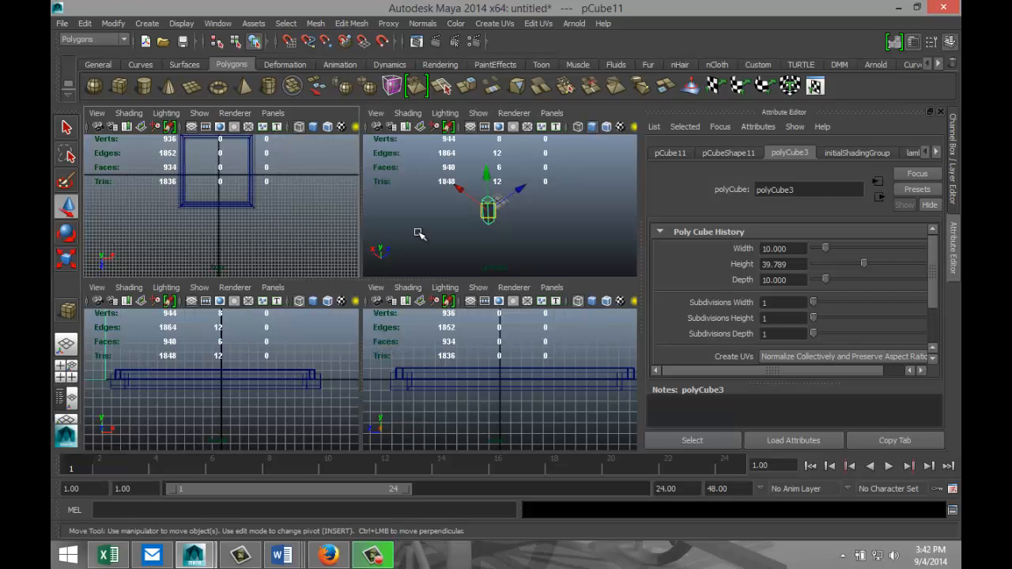
key("space")
scroll(506, 382, "down", 6)
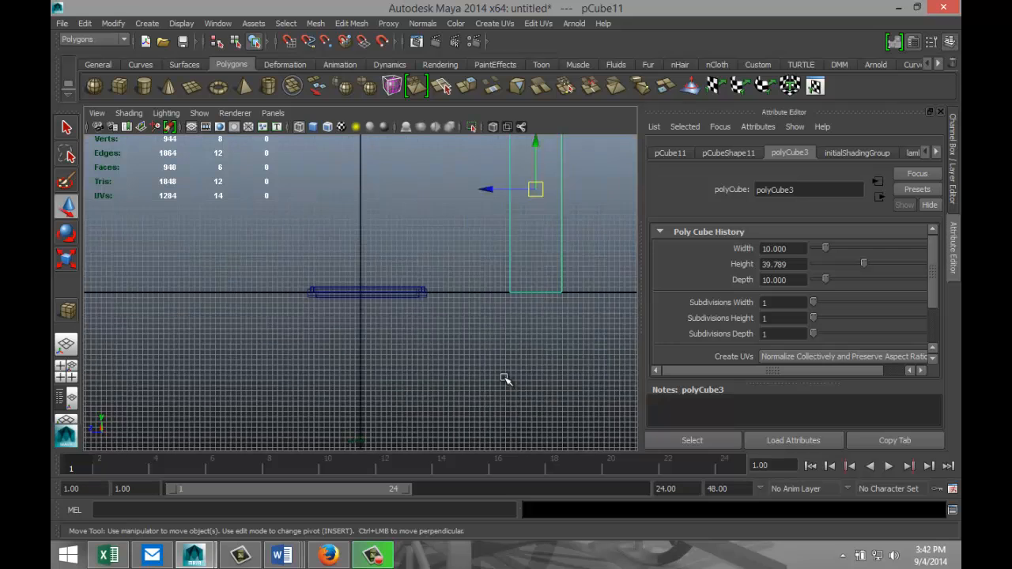
scroll(504, 379, "down", 2)
middle_click_drag(508, 342, 476, 414, "alt")
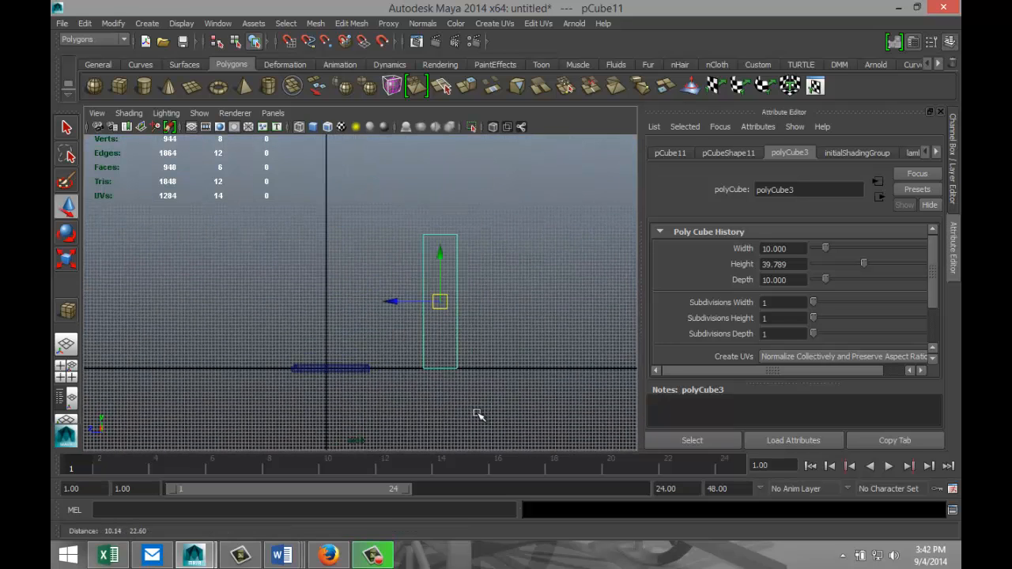
right_click(441, 238)
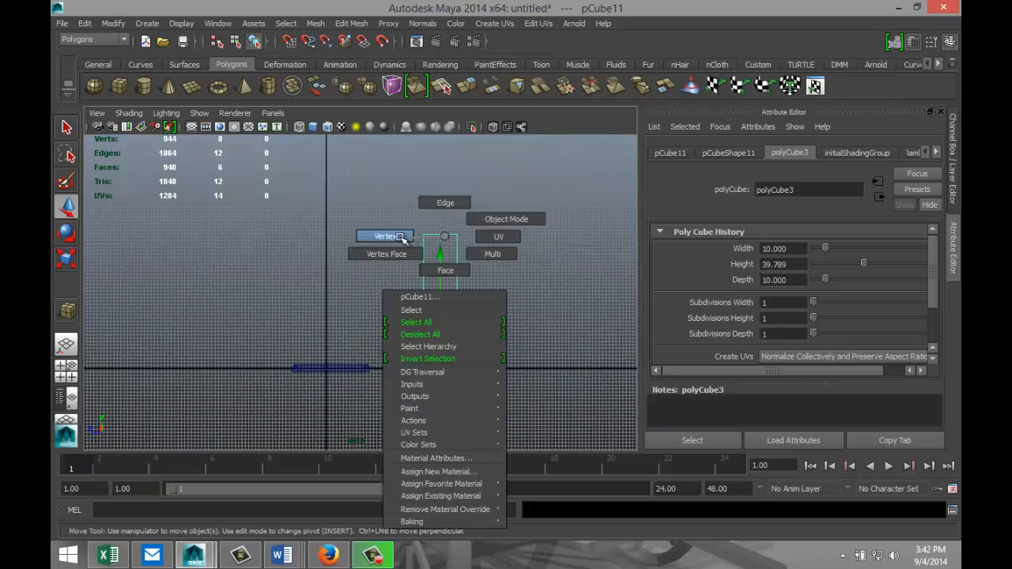
left_click(384, 236)
left_click_drag(493, 259, 493, 255)
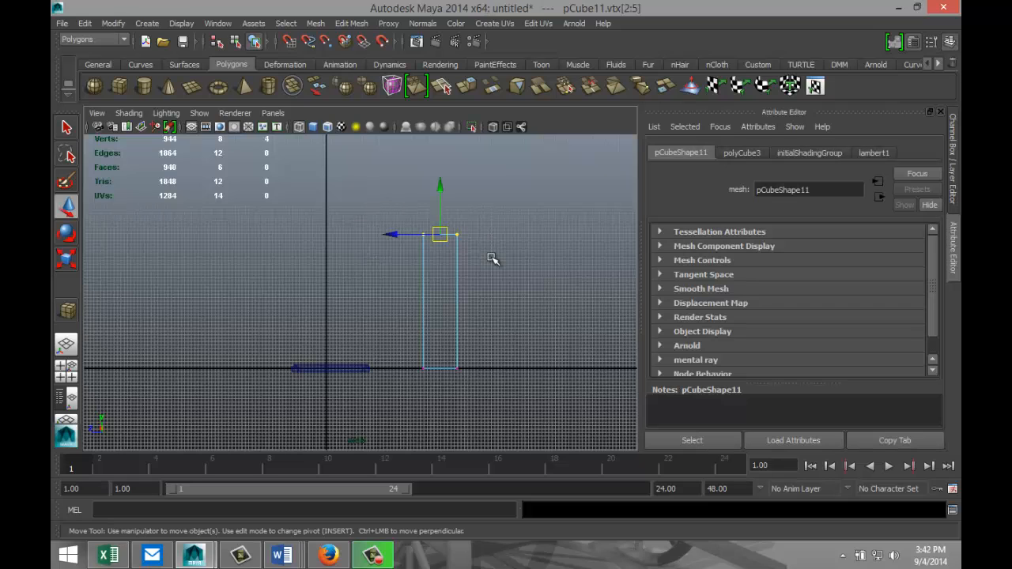
left_click(66, 372)
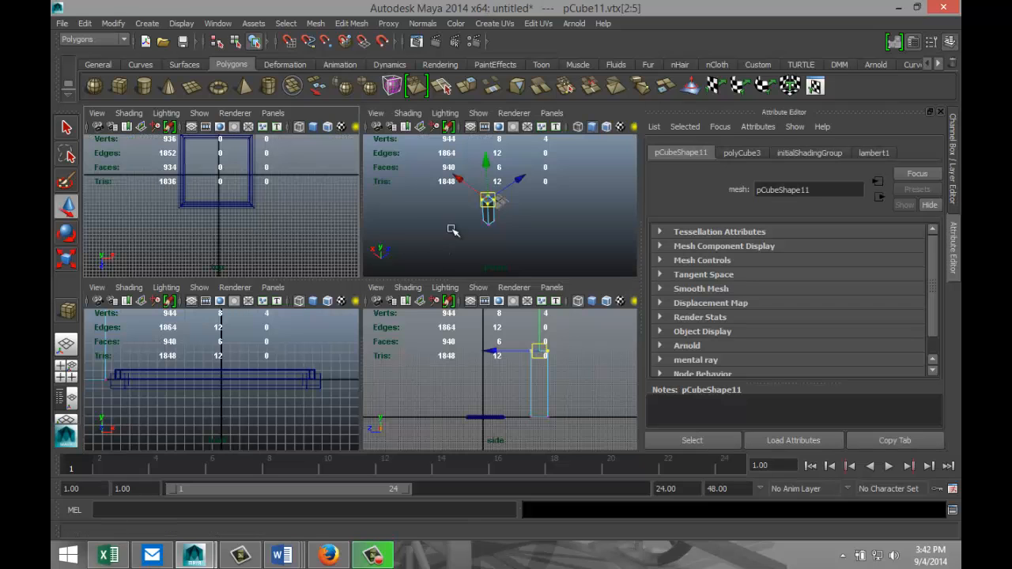
key("space")
key("r")
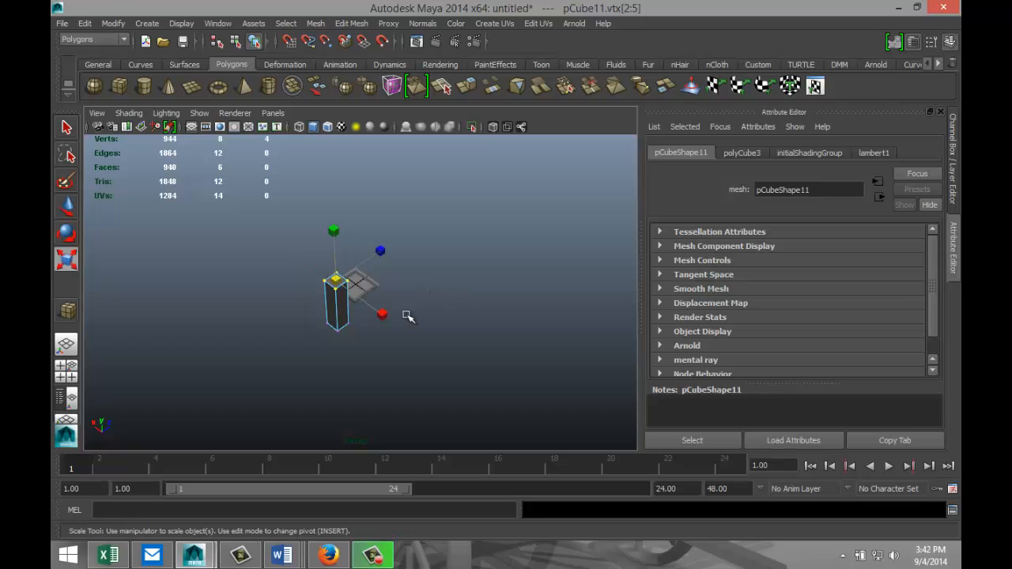
left_click_drag(336, 279, 337, 291)
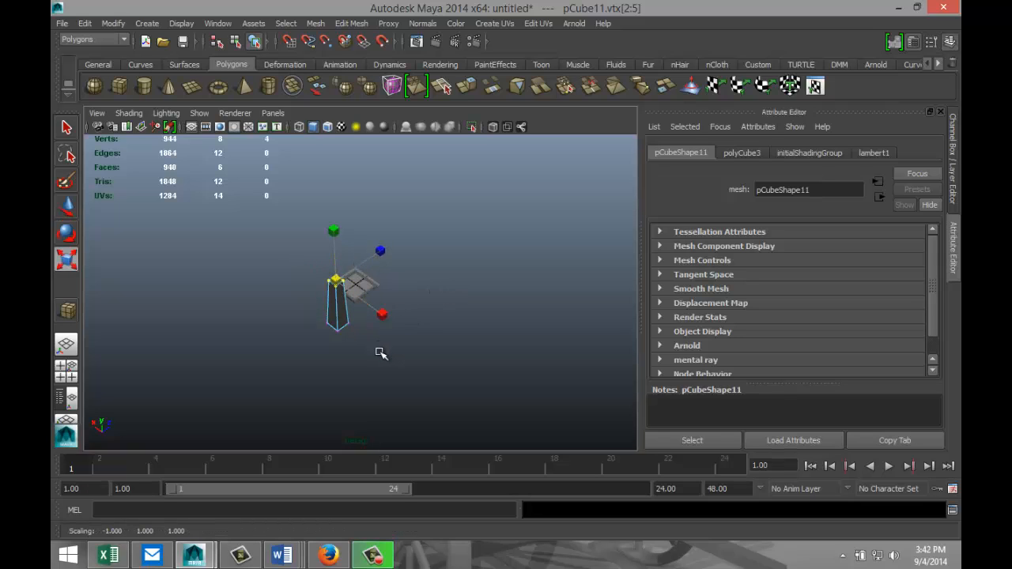
scroll(395, 332, "up", 5)
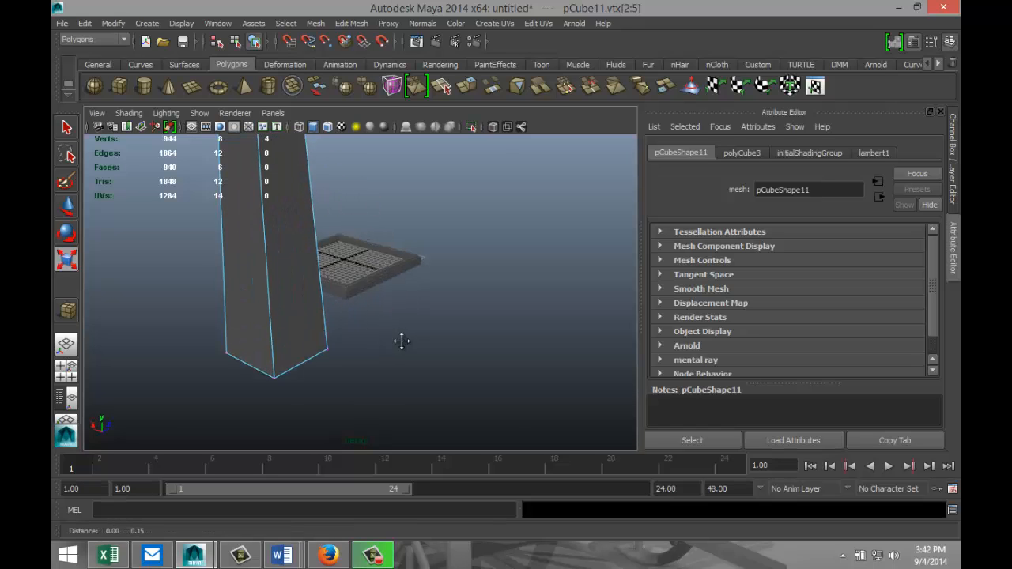
scroll(491, 363, "down", 5)
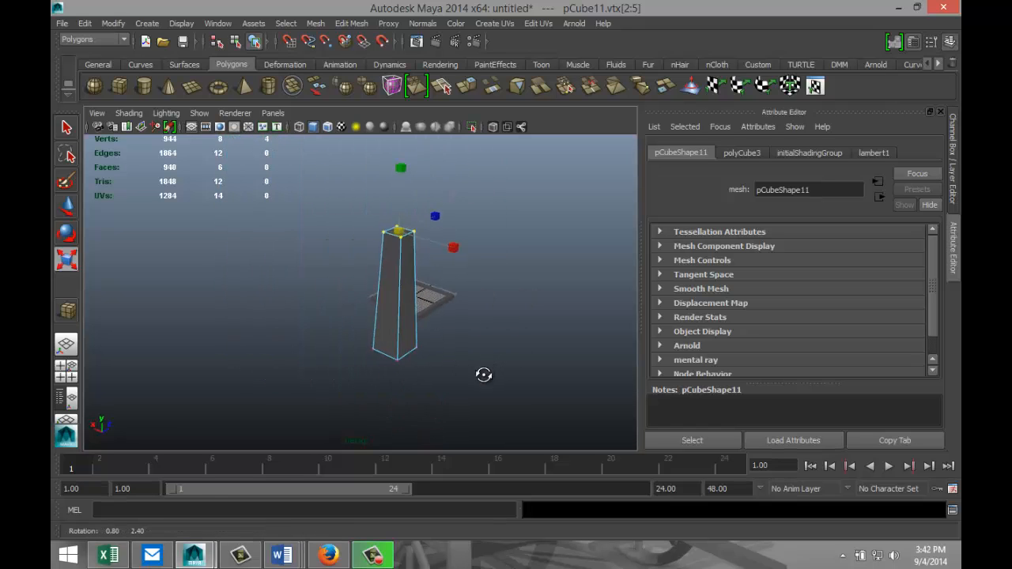
left_click(477, 370)
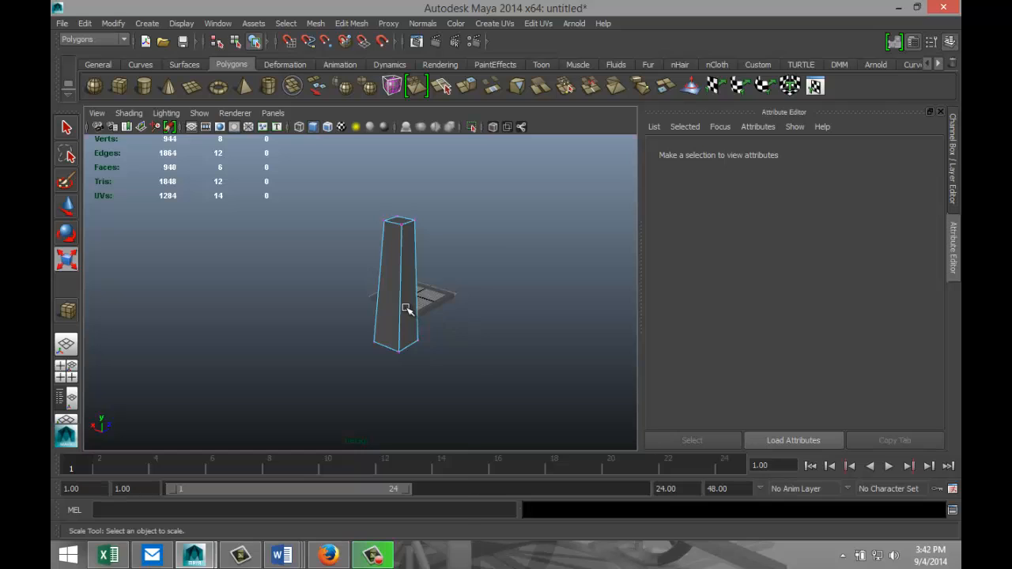
- Scale the whole tapered block uniformly to about 0.226, and stretch it to about 0.420 in Y
right_click_drag(406, 308, 453, 261)
left_click(408, 298)
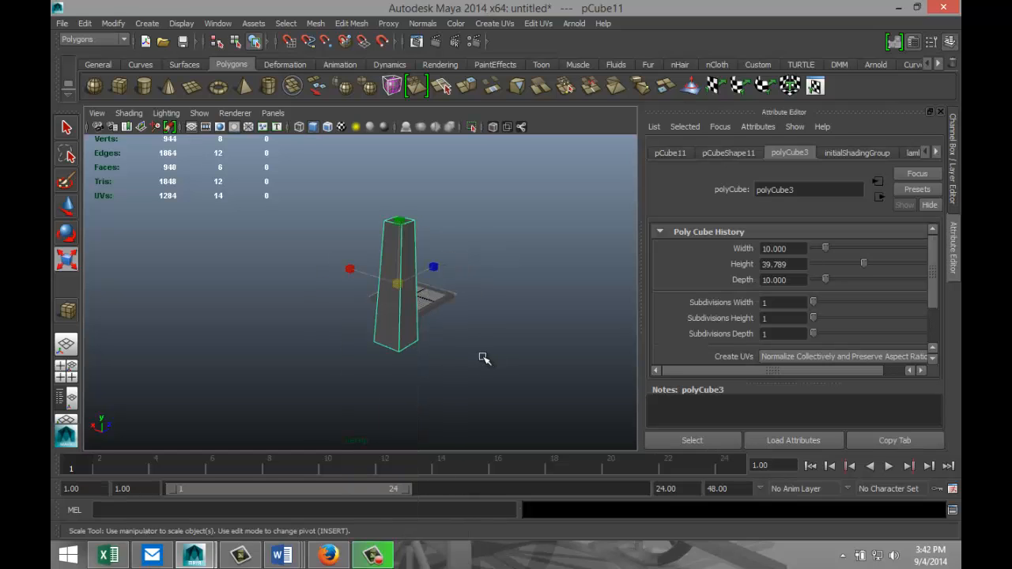
left_click_drag(399, 287, 347, 283)
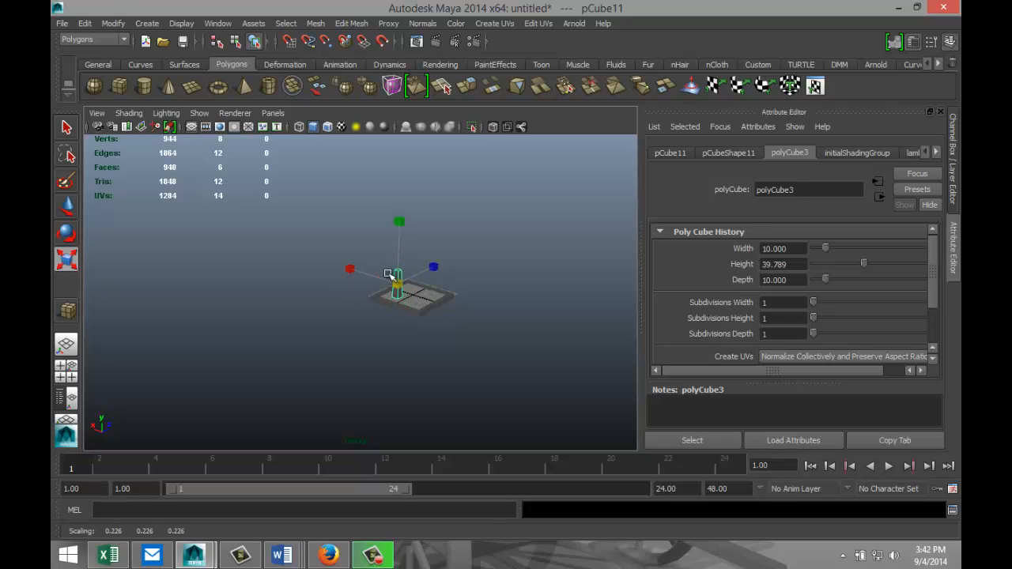
left_click_drag(399, 222, 399, 163)
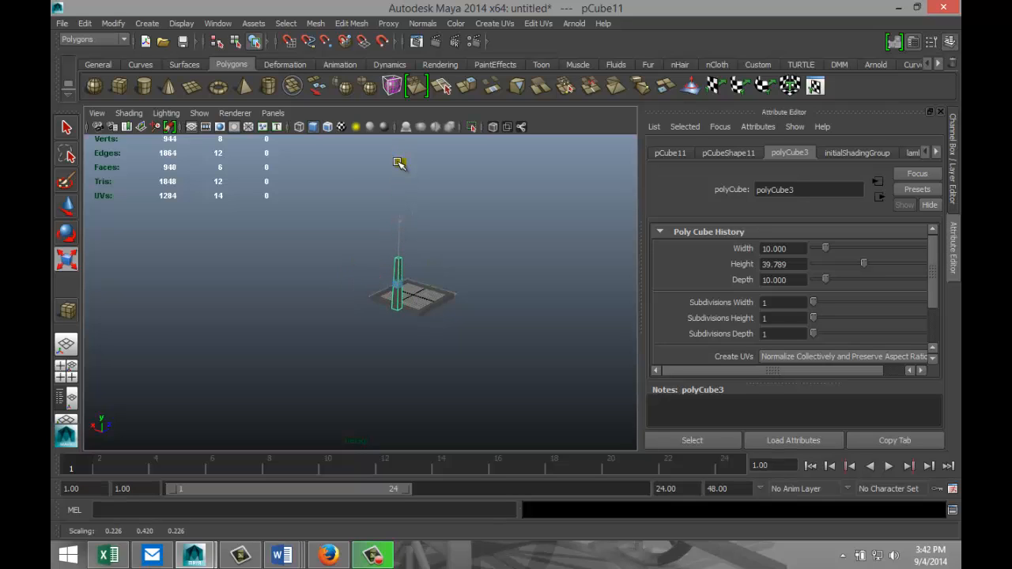
left_click(65, 366)
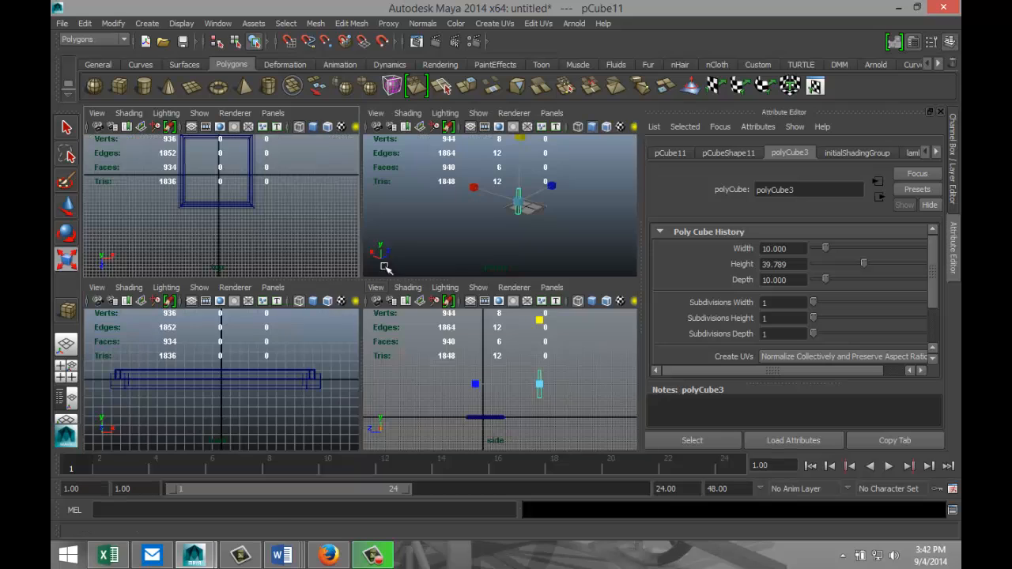
- Move the tapered leg into the frame's inner corner on the negative X and Z sides, at about X -8.97, Z -9.71
key("space")
scroll(420, 287, "down", 5)
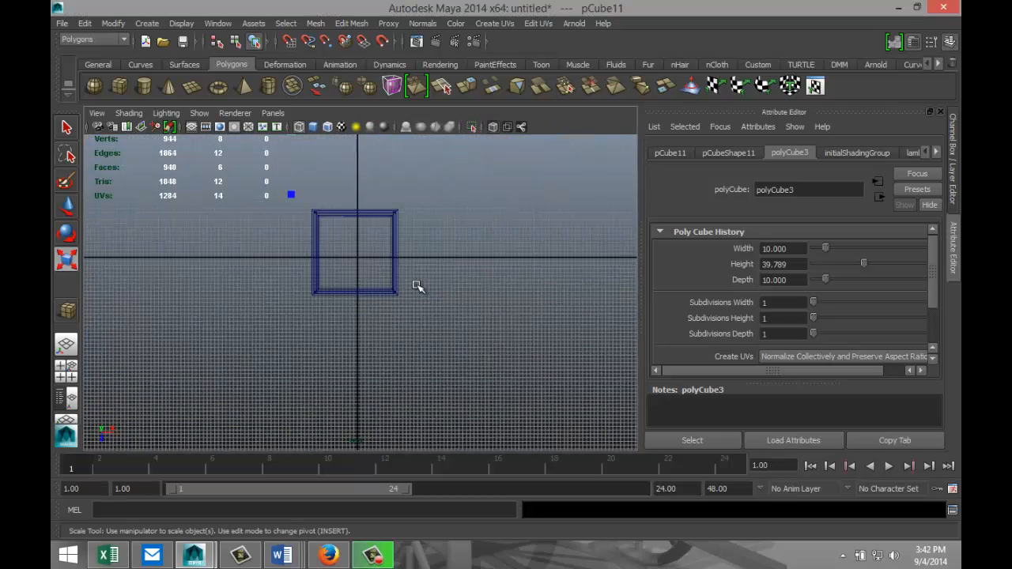
scroll(419, 287, "down", 3)
scroll(419, 287, "up", 5)
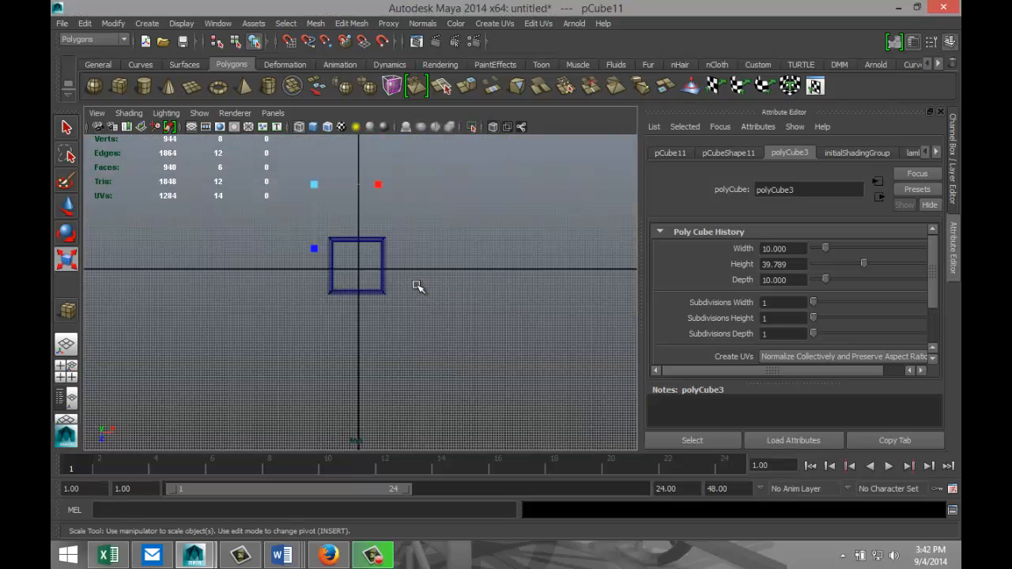
scroll(418, 287, "up", 2)
scroll(420, 289, "down", 6)
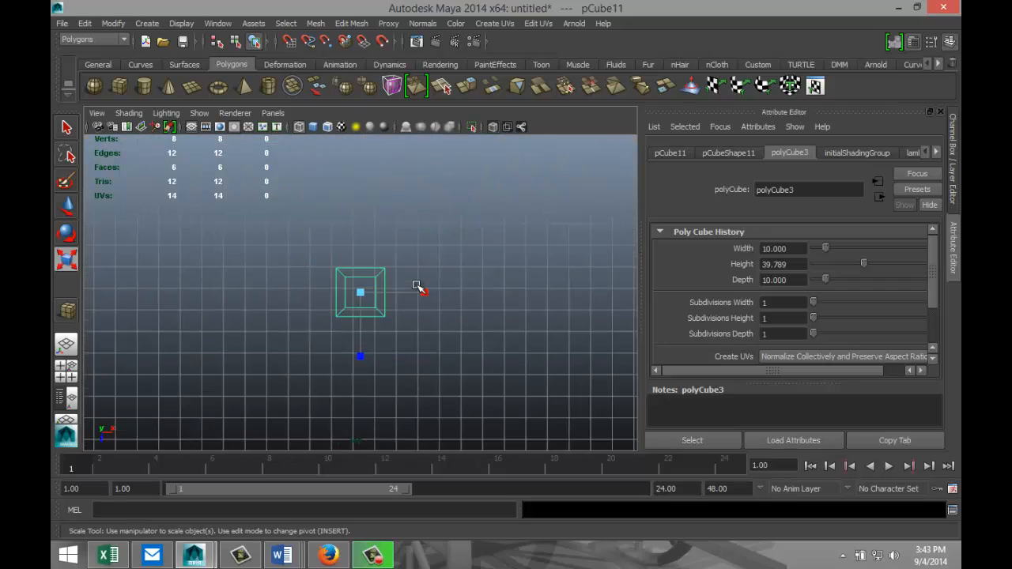
key("w")
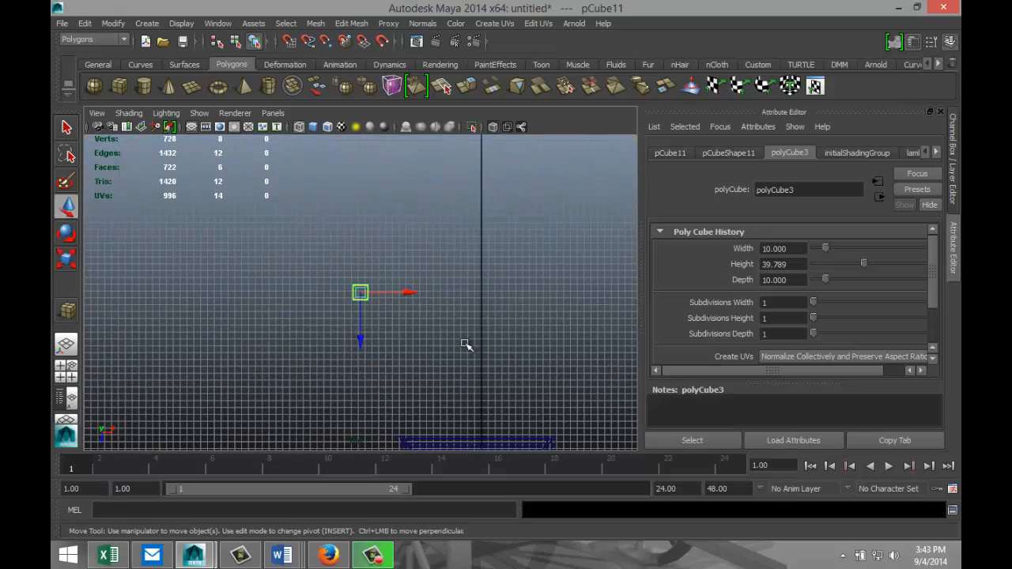
scroll(464, 344, "up", 4)
left_click_drag(361, 338, 382, 407)
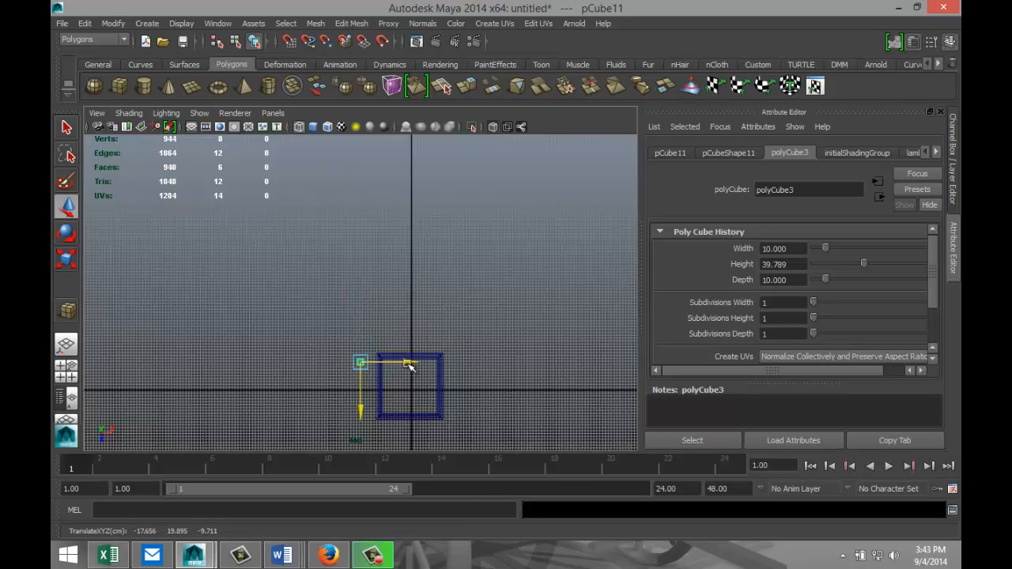
left_click_drag(411, 364, 435, 364)
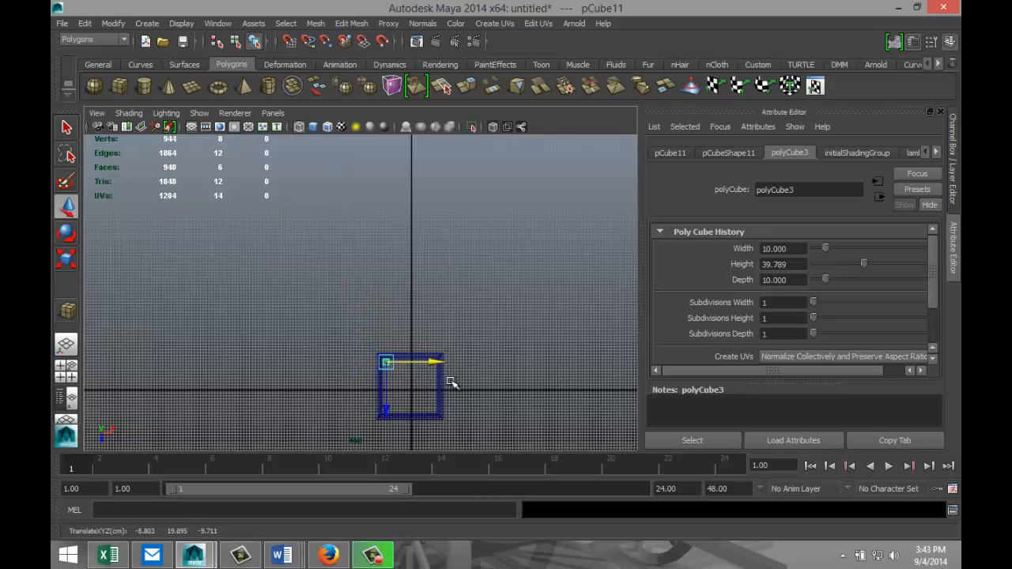
key("f")
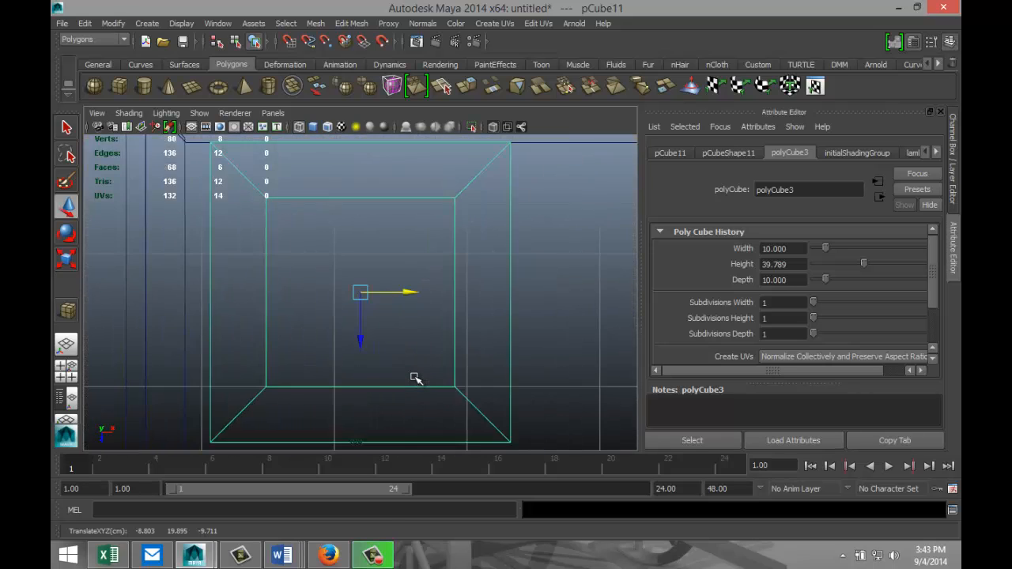
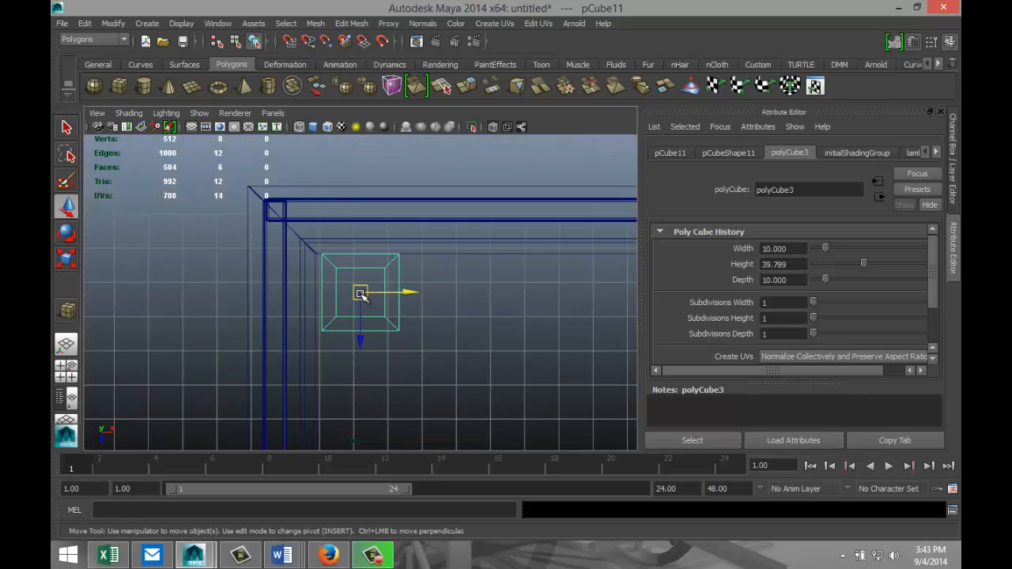
left_click_drag(360, 294, 356, 294)
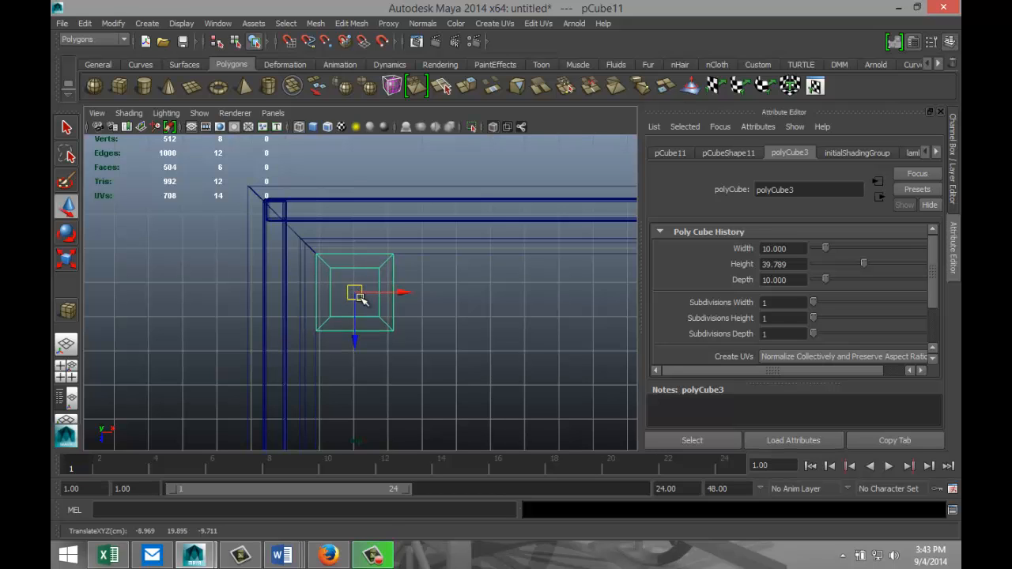
- Duplicate the leg and move the copy along X into the opposite inner corner of the frame, at about X 7.76
scroll(388, 332, "down", 5)
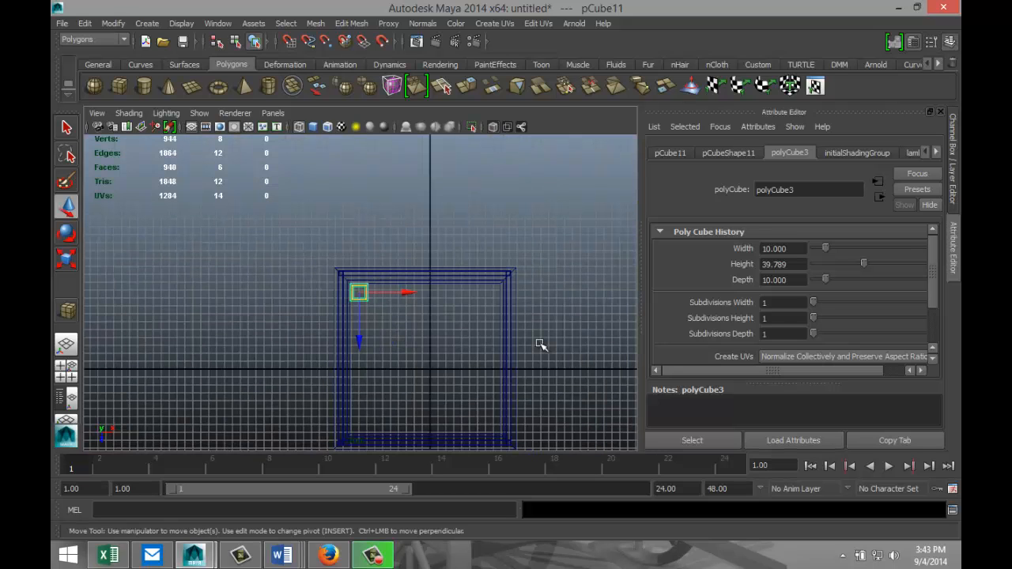
key("ctrl+d")
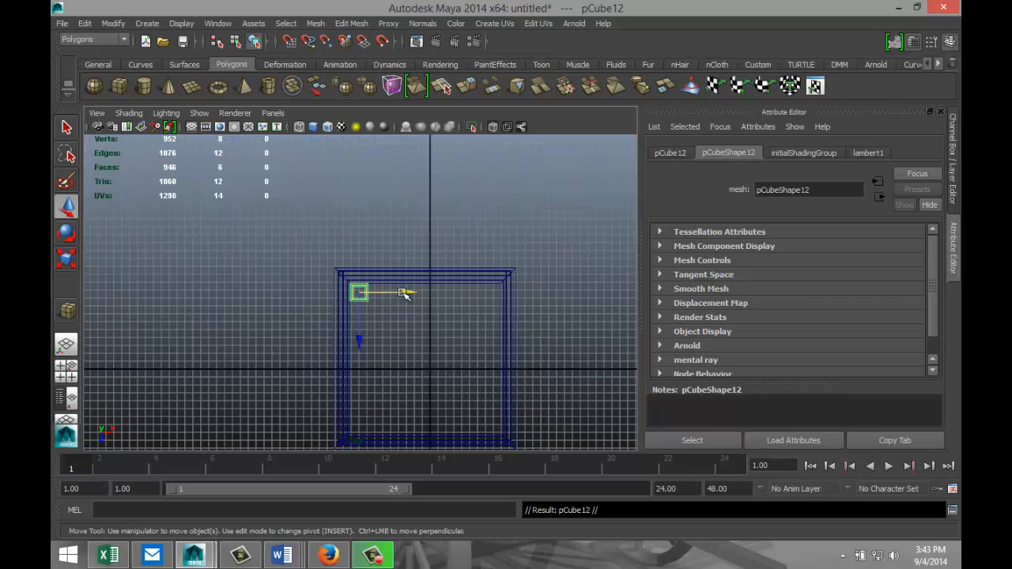
left_click_drag(409, 295, 543, 317)
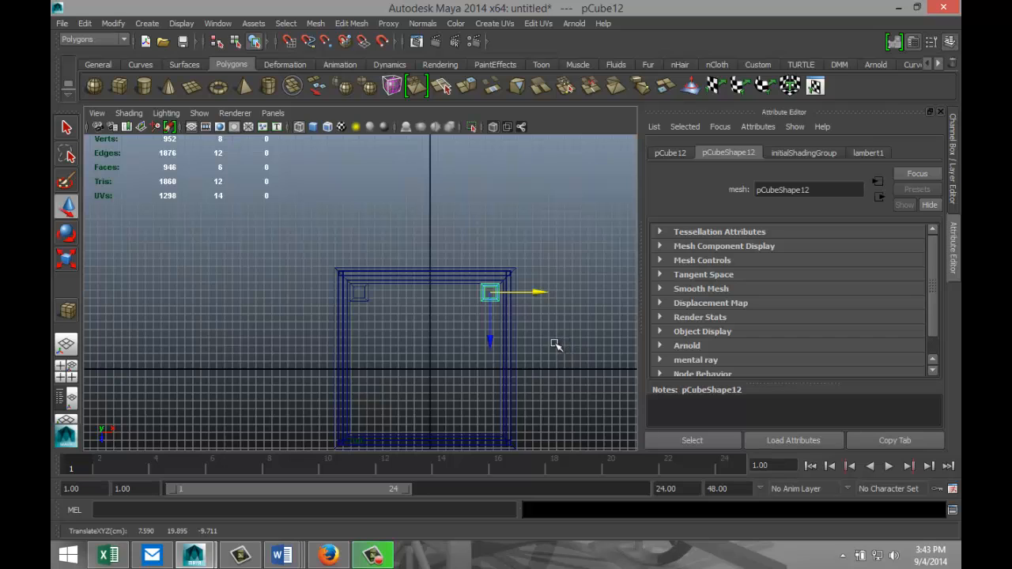
key("f")
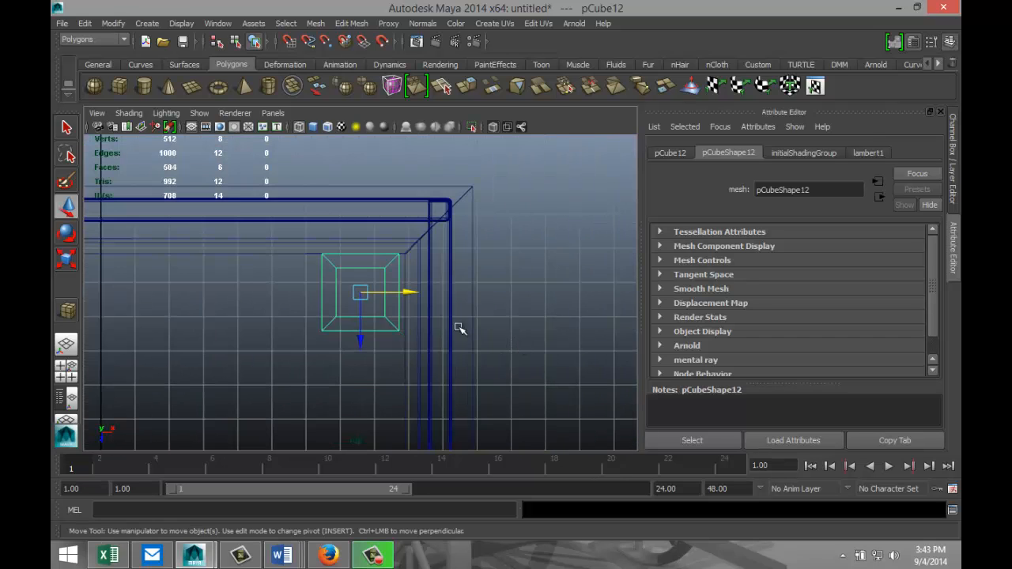
scroll(419, 305, "down", 4)
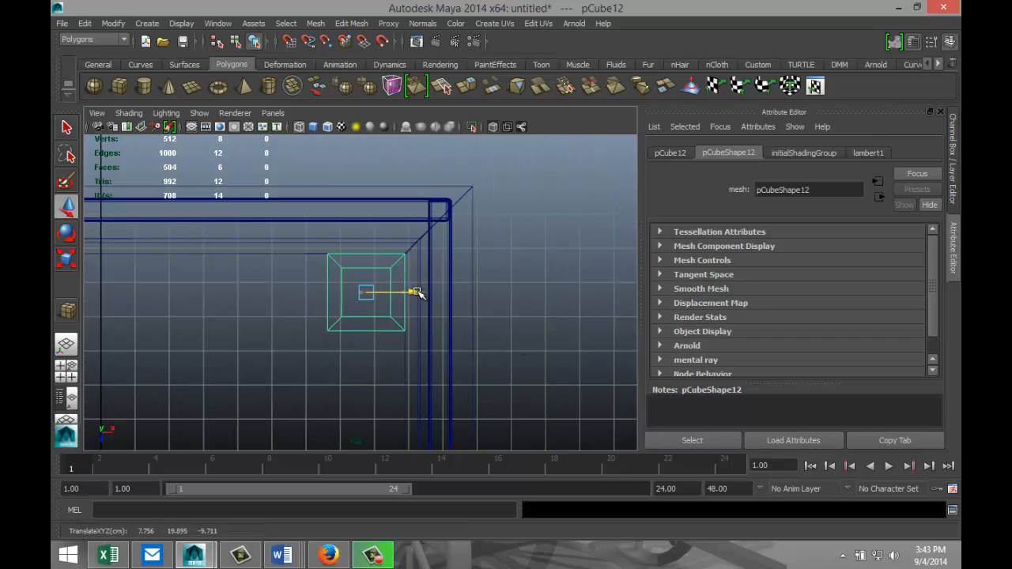
scroll(423, 325, "down", 3)
- Duplicate both legs together and move the copies along Z to the opposite side of the frame, at about Z 7.12
left_click(194, 308, "shift")
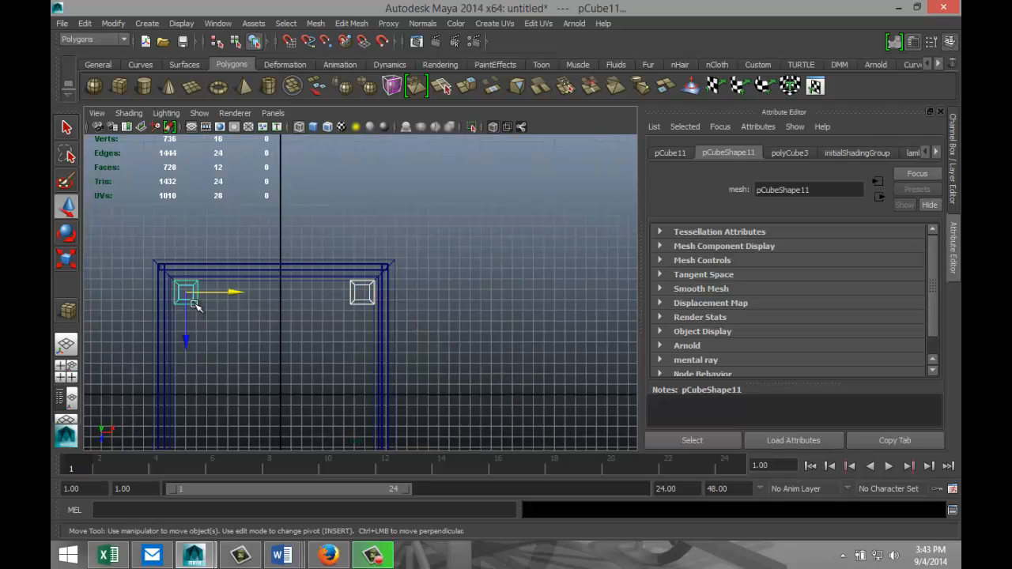
key("ctrl+d")
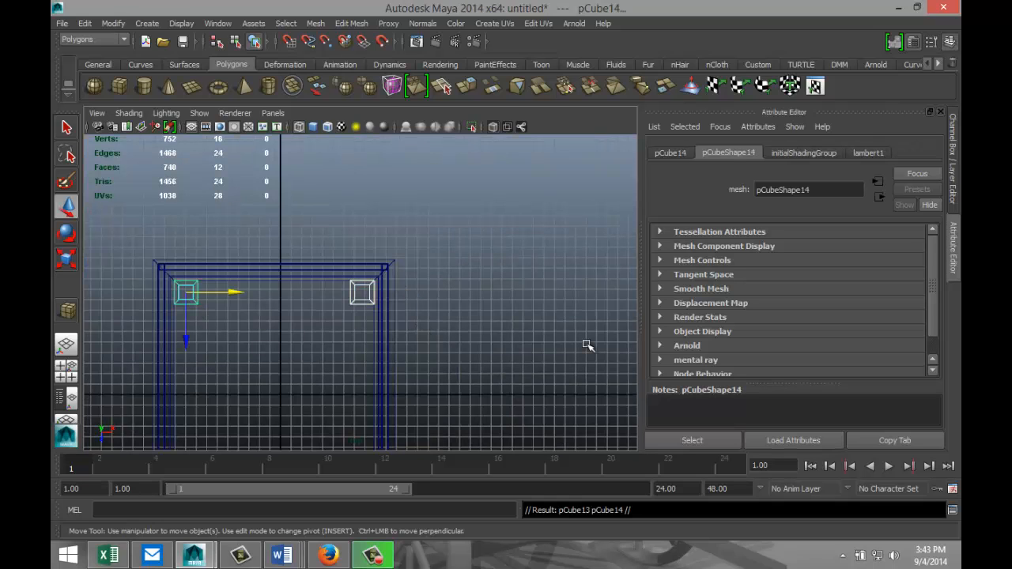
scroll(515, 363, "down", 3)
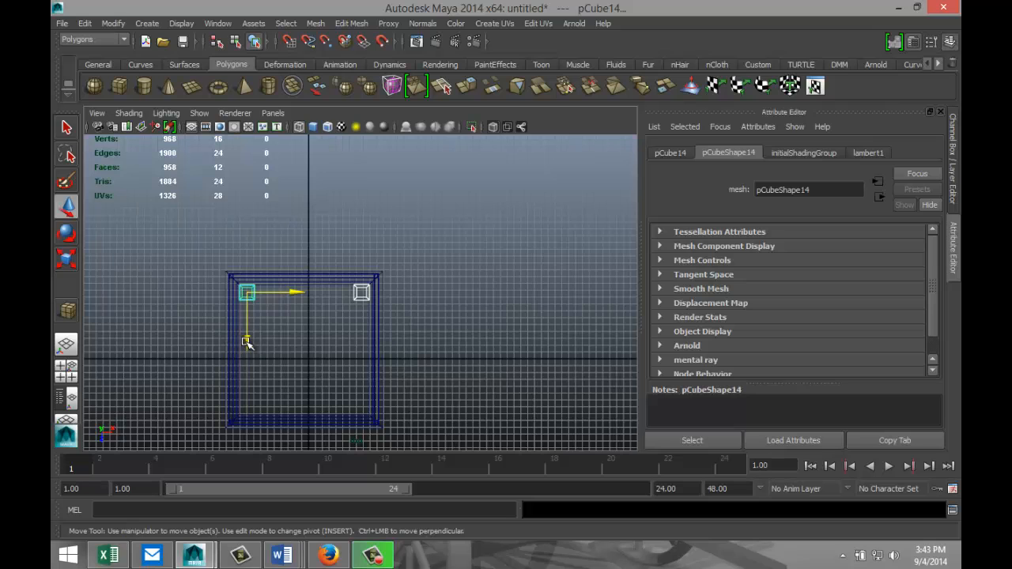
left_click_drag(248, 340, 250, 458)
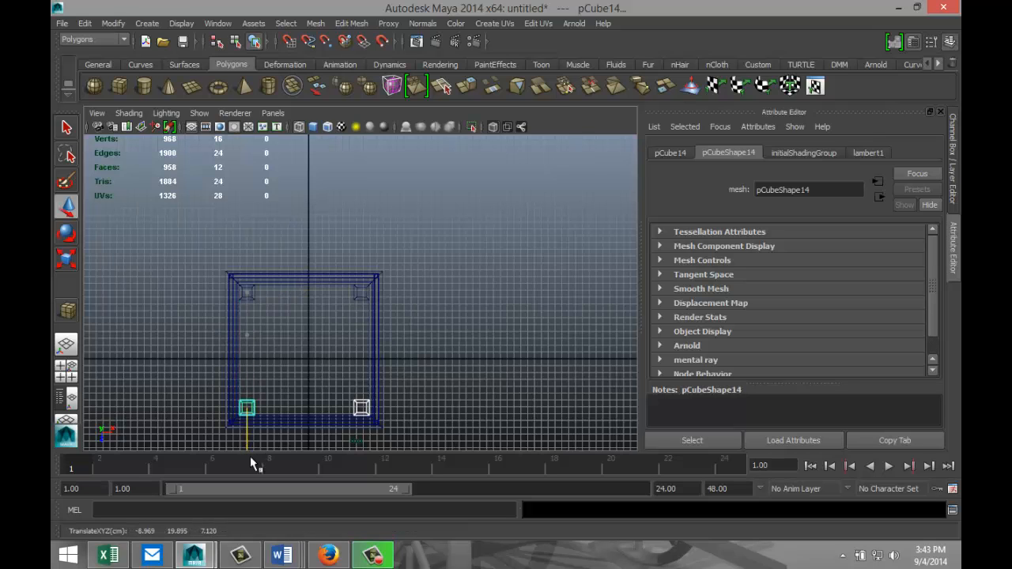
- Reselect the two copied legs and nudge them along Z to about 6.94 so they align with the frame's inner edge
scroll(364, 428, "up", 5)
scroll(365, 428, "up", 1)
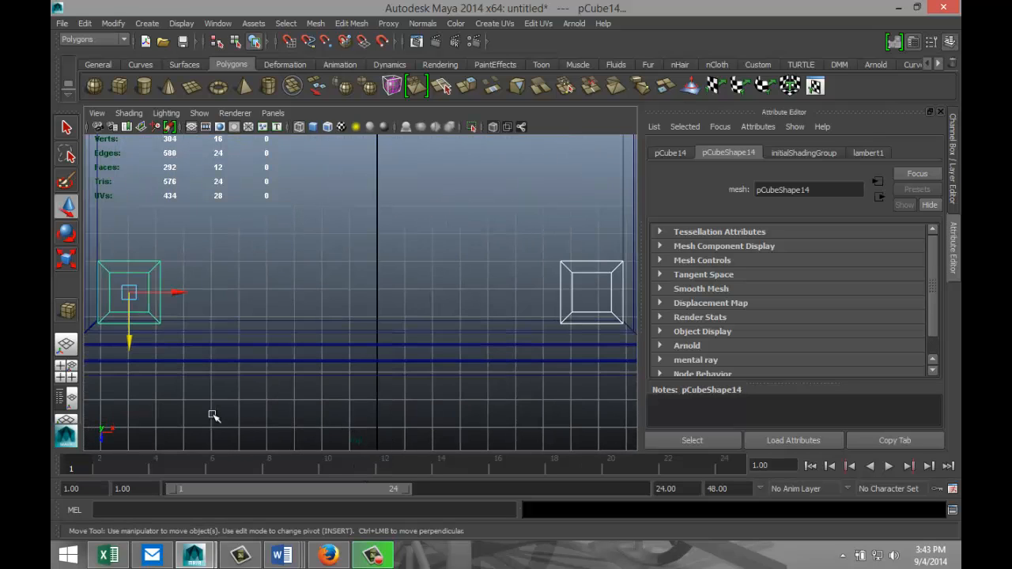
left_click(149, 343)
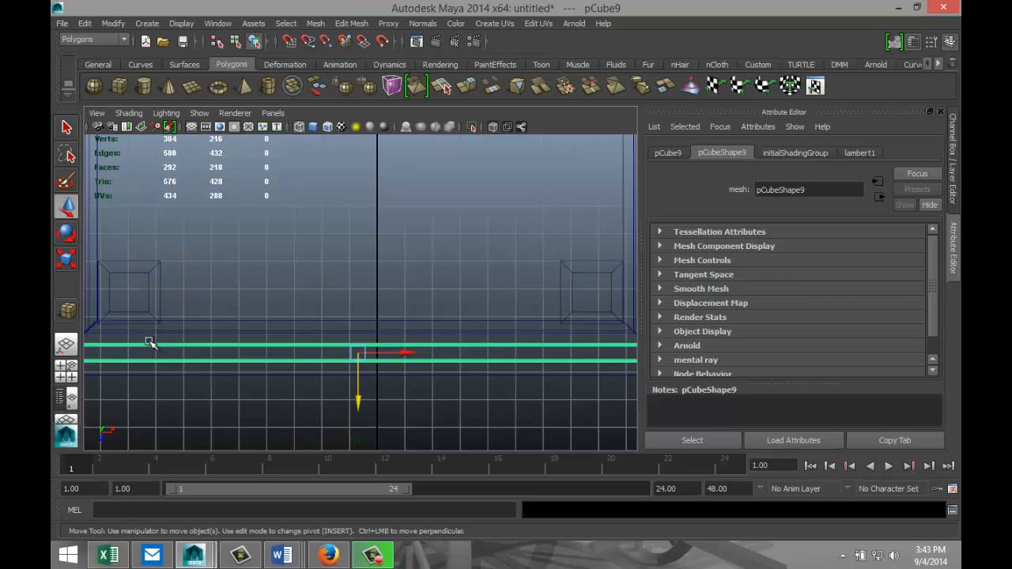
left_click(160, 318)
left_click(562, 301)
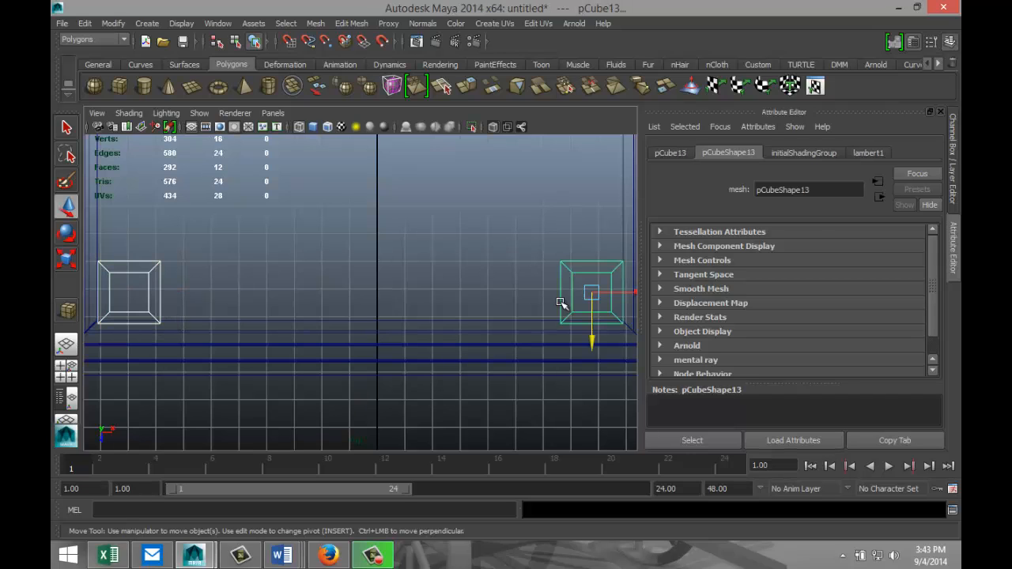
left_click_drag(595, 343, 595, 339)
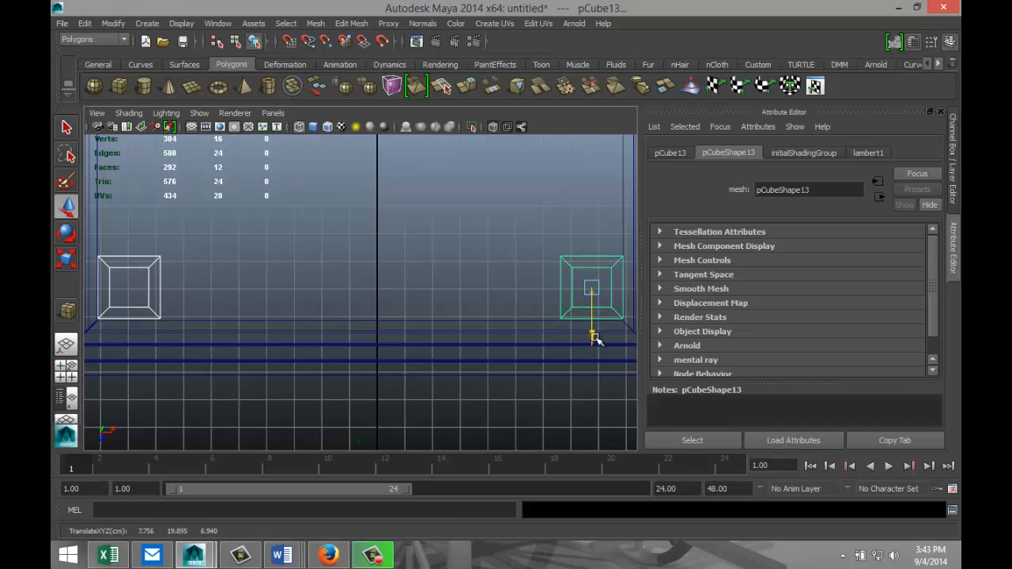
- Select all four legs in the side view and lower them onto the frame, to about Y 8.62
left_click(66, 372)
key("space")
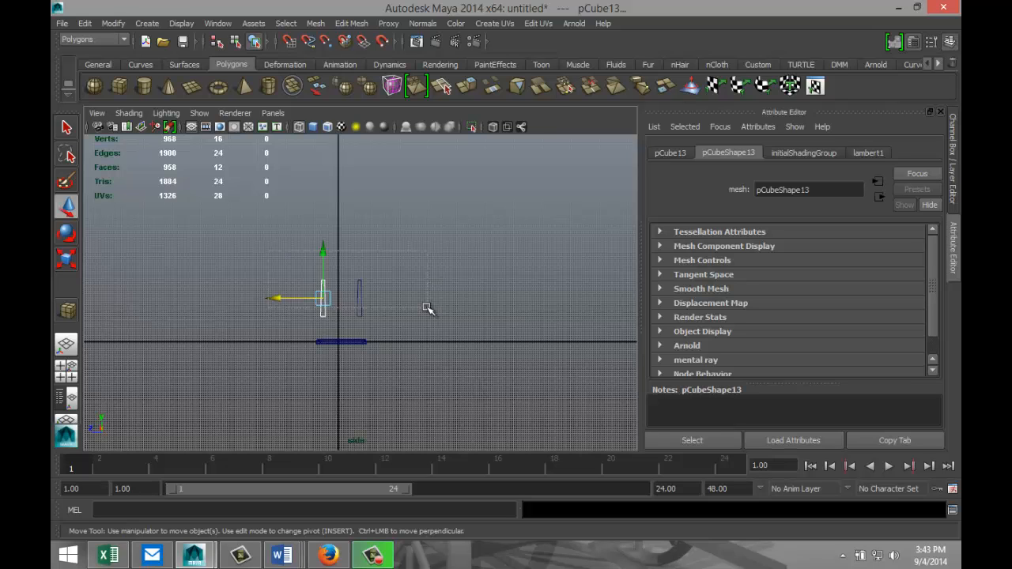
left_click_drag(427, 308, 427, 315)
scroll(423, 374, "up", 5)
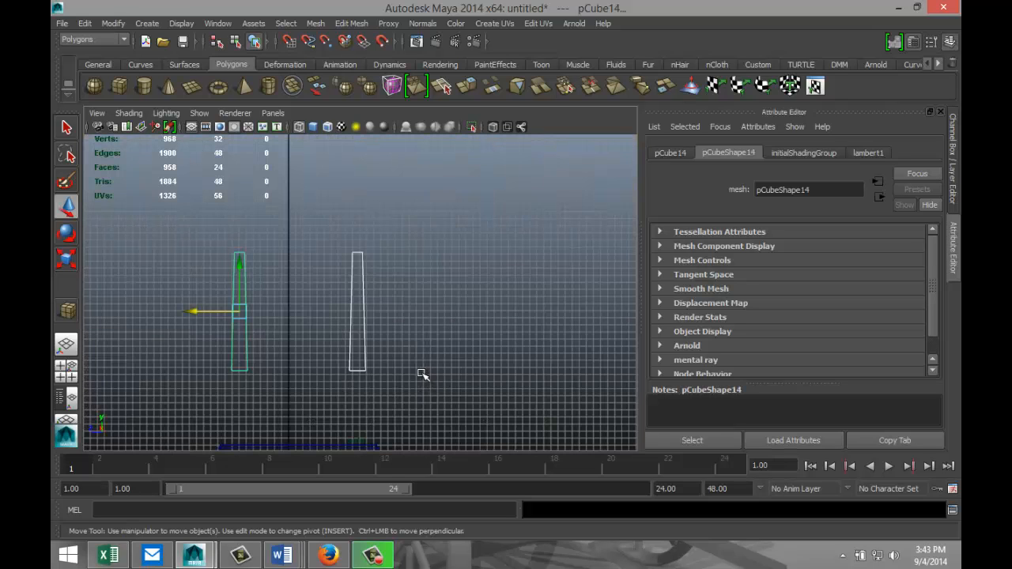
middle_click_drag(426, 383, 314, 268, "alt")
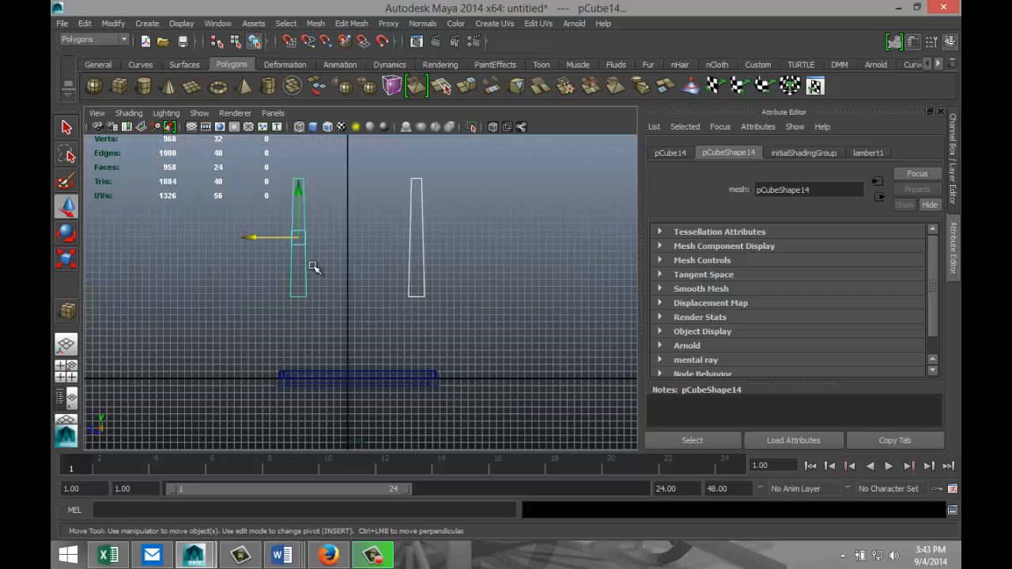
left_click(300, 205)
left_click_drag(301, 206, 302, 265)
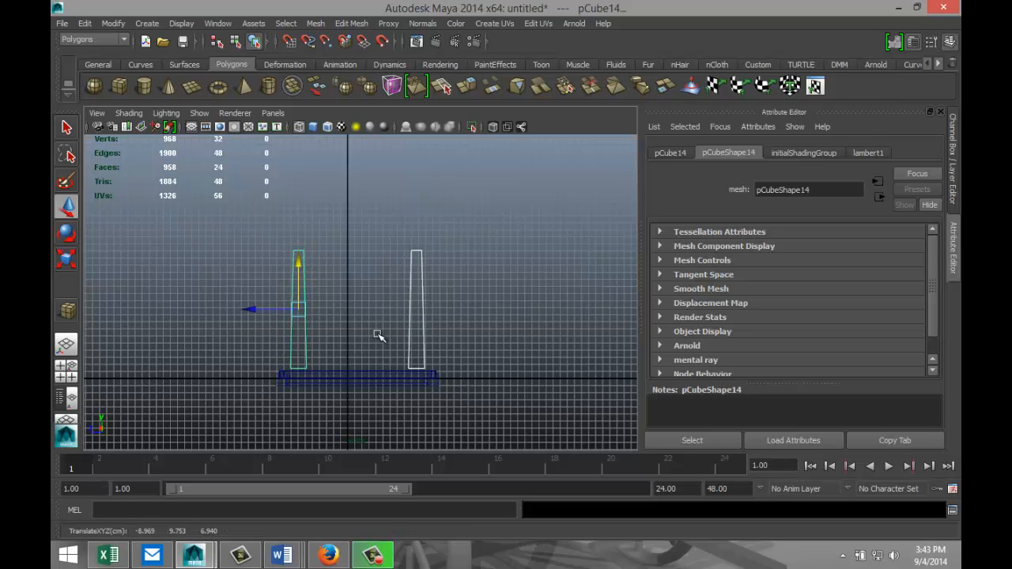
scroll(378, 335, "up", 4)
middle_click_drag(339, 357, 385, 255, "alt")
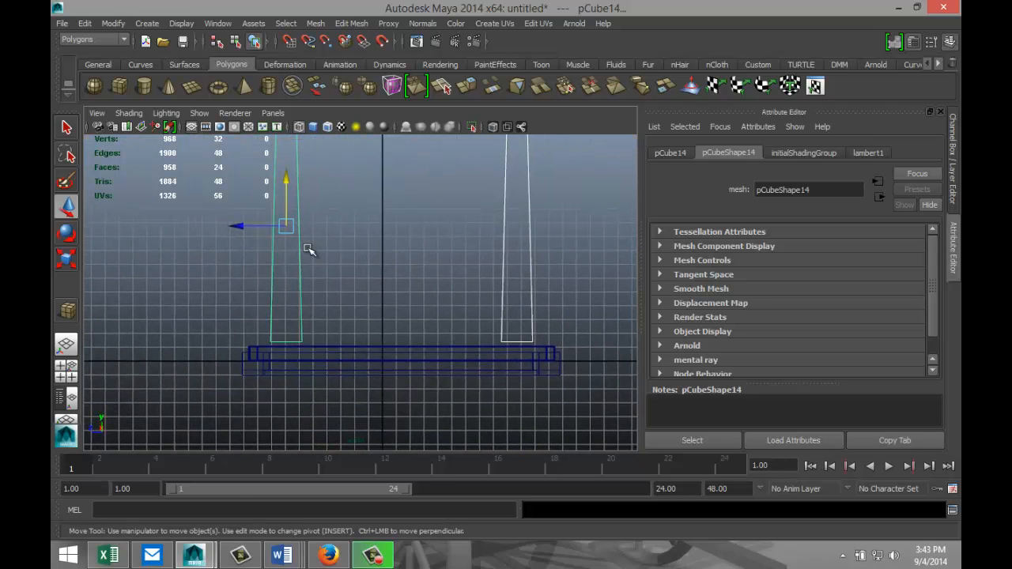
left_click_drag(287, 187, 293, 202)
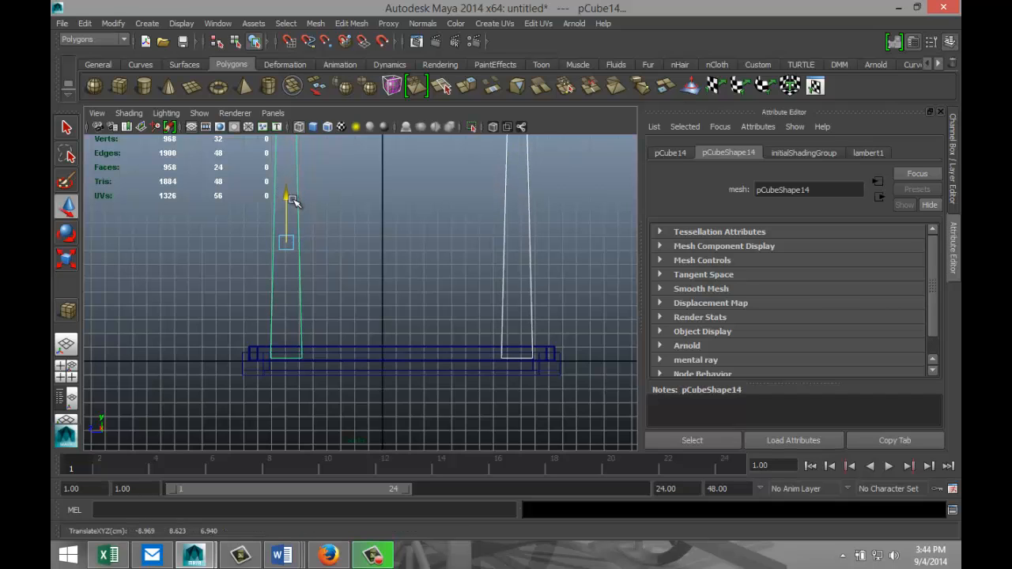
- Fine-tune the height of the four legs in the perspective view so their wide ends seat against the frame
left_click(67, 367)
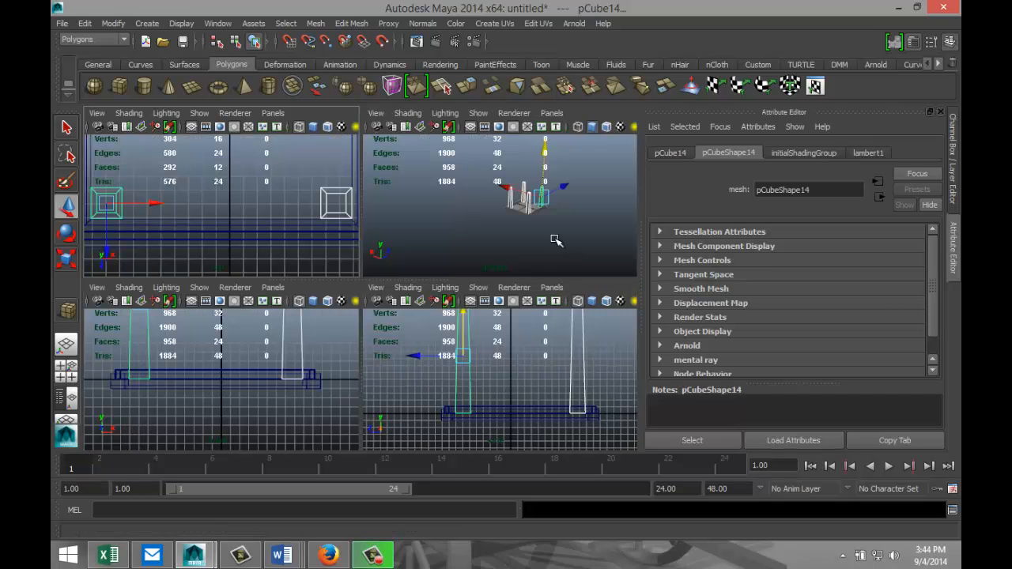
key("space")
key("a")
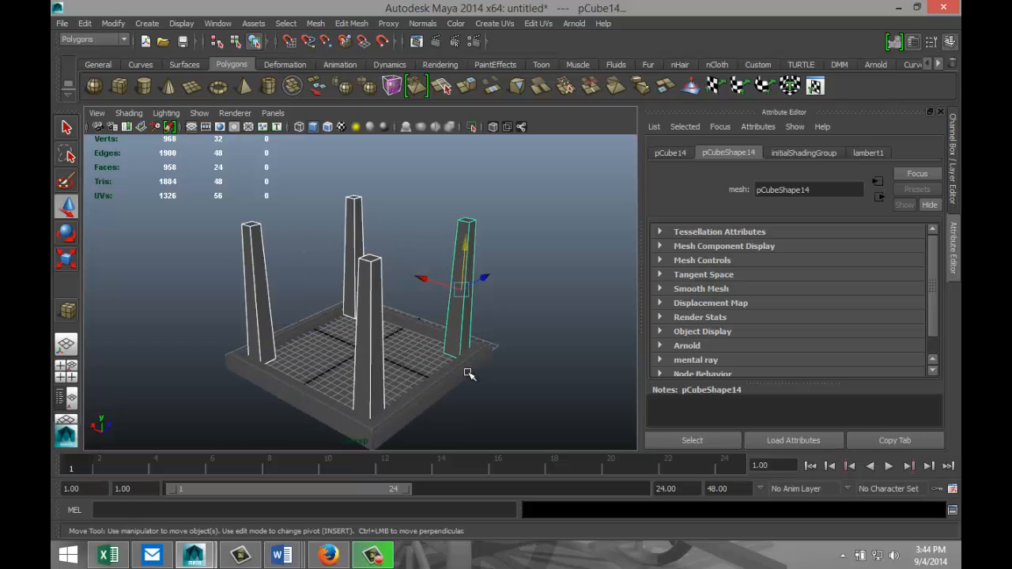
left_click_drag(466, 389, 454, 368, "alt")
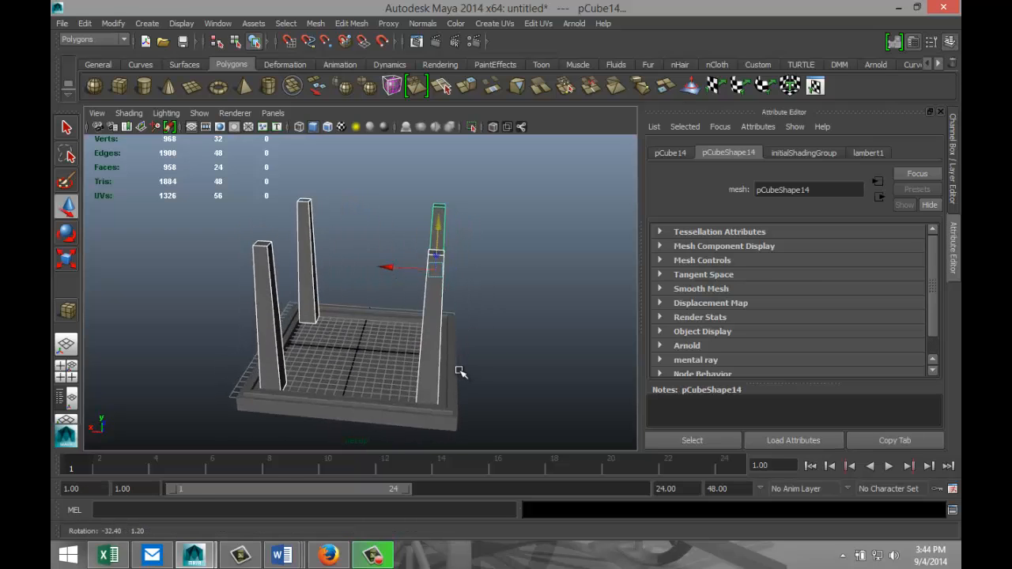
left_click_drag(378, 369, 425, 356, "alt")
scroll(434, 372, "up", 5)
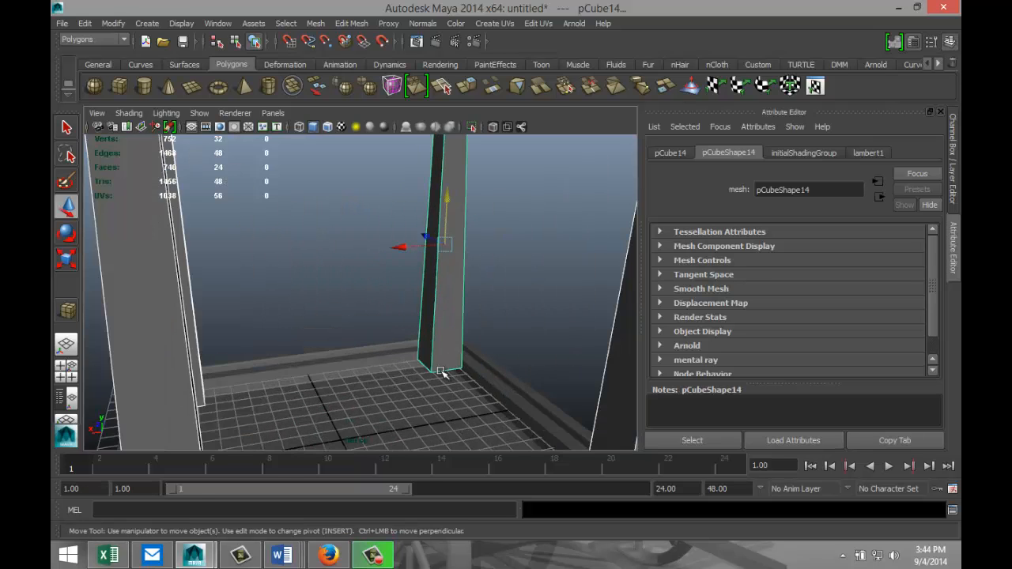
left_click_drag(387, 322, 406, 298, "alt")
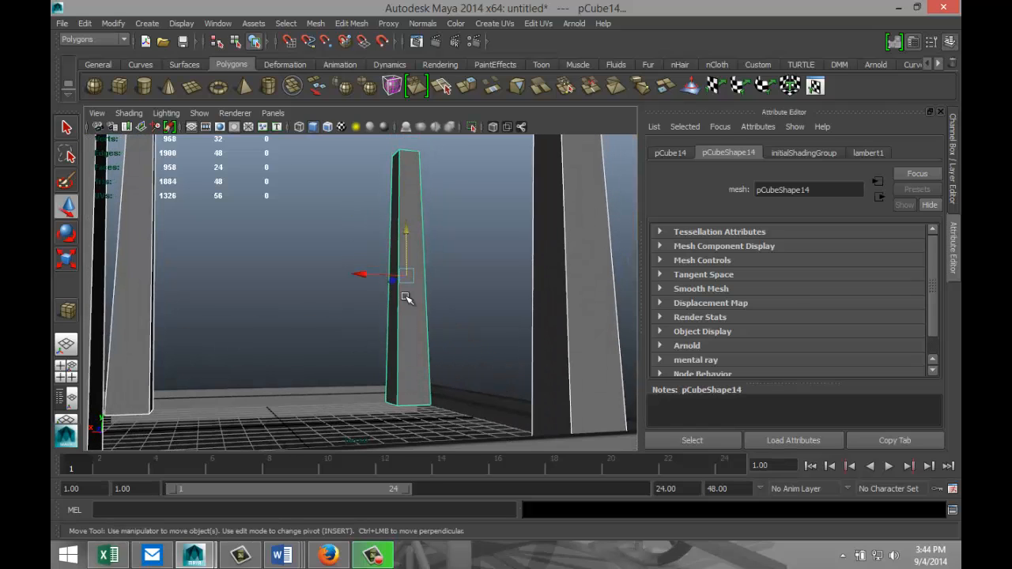
left_click_drag(406, 239, 411, 253)
left_click_drag(368, 324, 359, 372, "alt")
left_click_drag(390, 216, 389, 215)
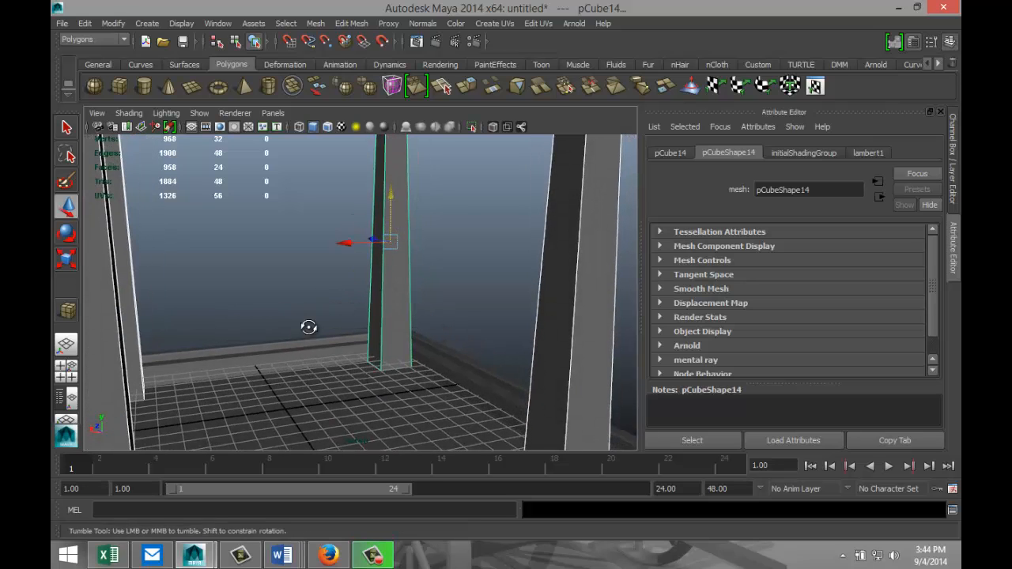
- Examine the legs and their joints with the frame from several angles, including from the tabletop side
mouse_move(306, 327)
left_mouse_down("alt")
mouse_move(307, 210)
mouse_move(342, 296)
mouse_move(323, 312)
mouse_move(293, 293)
mouse_move(244, 301)
mouse_move(340, 323)
mouse_move(262, 276)
mouse_move(277, 240)
mouse_move(338, 256)
mouse_move(264, 300)
mouse_move(323, 327)
left_mouse_up("alt")
scroll(329, 330, "down", 5)
left_click_drag(417, 344, 410, 322, "alt")
scroll(480, 340, "up", 5)
scroll(480, 340, "down", 3)
left_click(574, 346)
left_click_drag(146, 338, 555, 355)
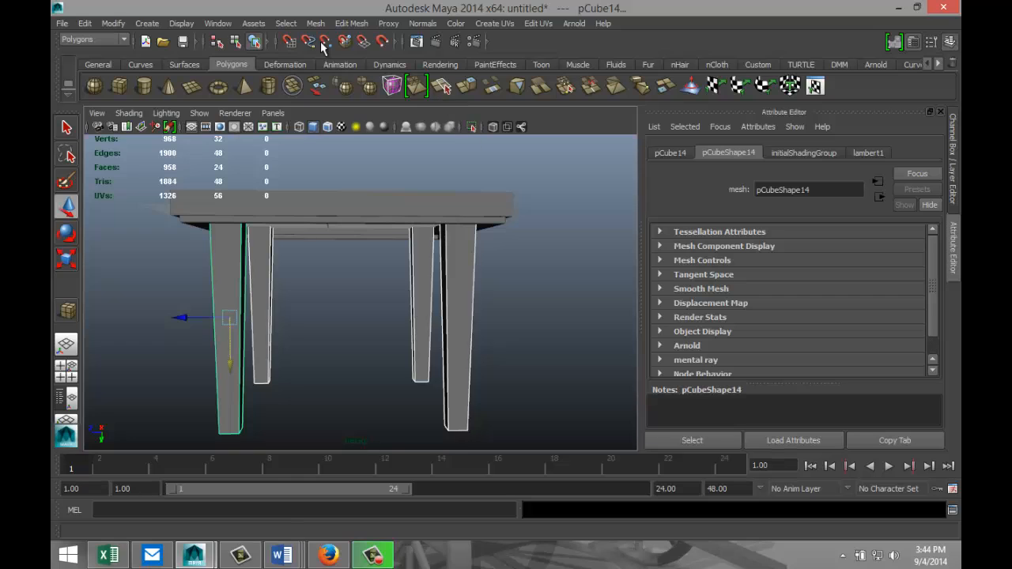
- Try to select the edges of all four legs together for bevelling
right_click(454, 271)
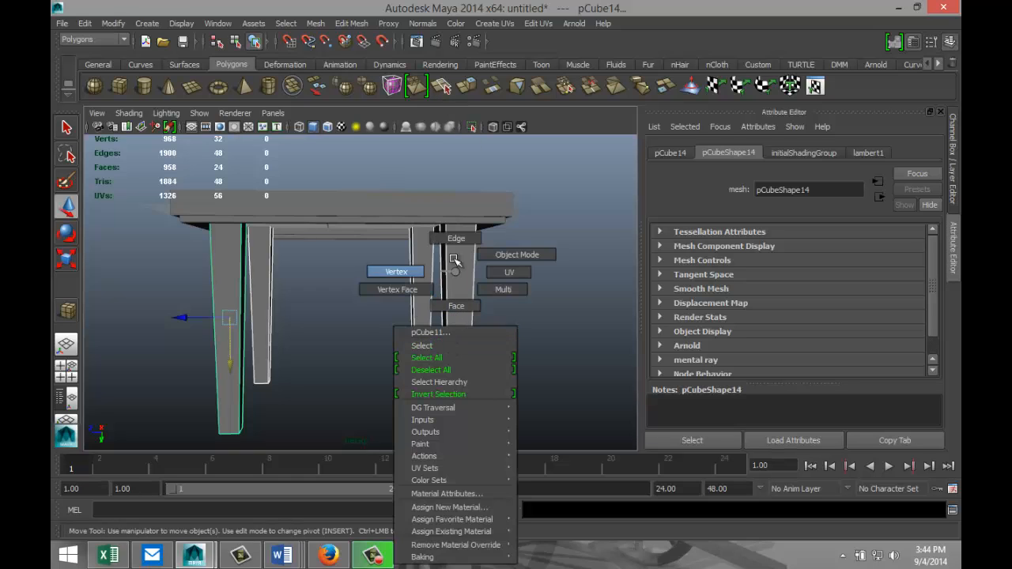
left_click(516, 254)
left_click_drag(124, 287, 656, 332)
left_click_drag(195, 324, 287, 316, "shift")
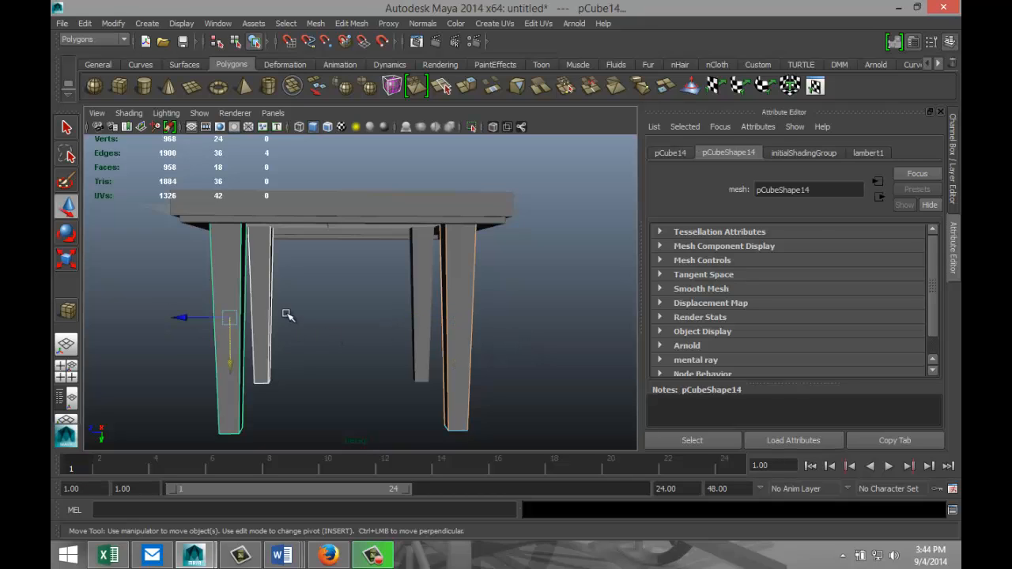
right_click_drag(224, 284, 223, 241)
left_click_drag(178, 292, 264, 318)
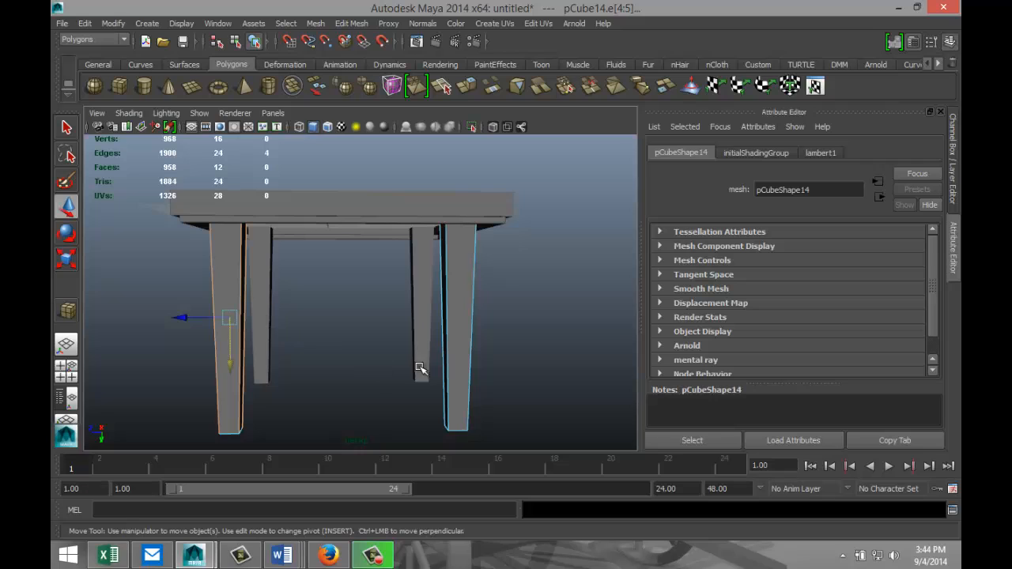
left_click(444, 349, "shift")
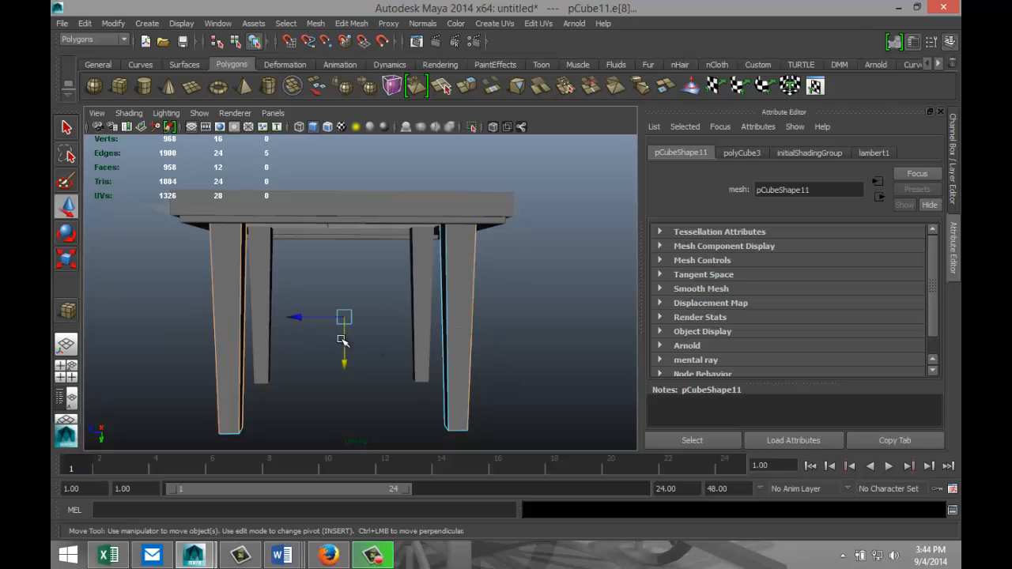
left_click_drag(529, 428, 495, 429, "shift")
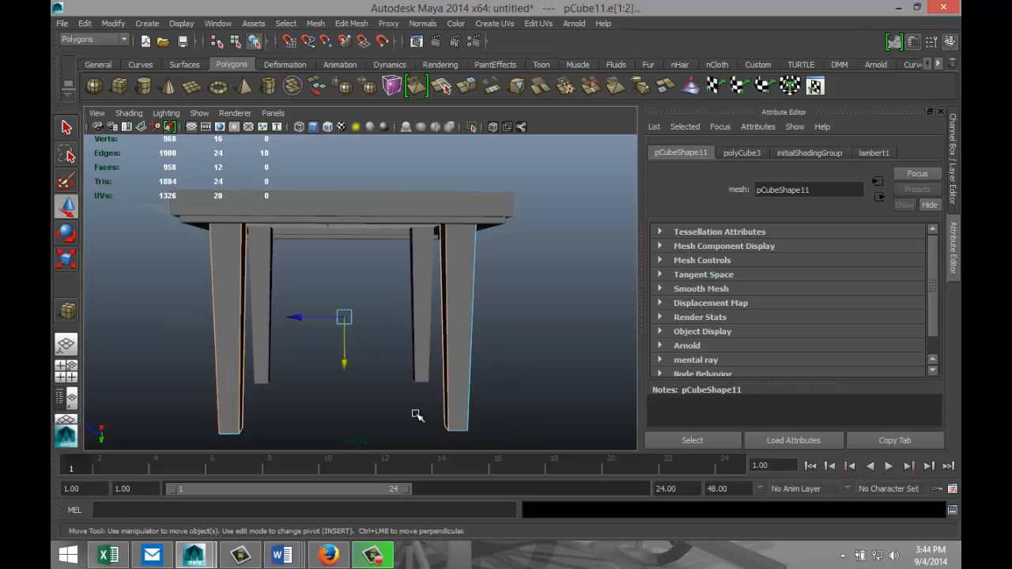
key("ctrl+z")
left_click(382, 411)
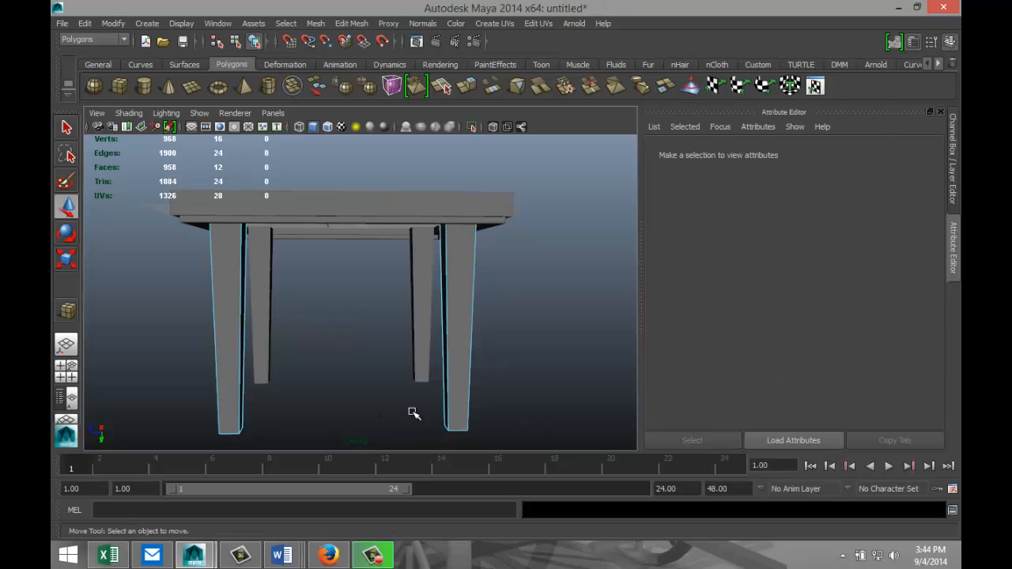
left_click_drag(367, 404, 532, 426)
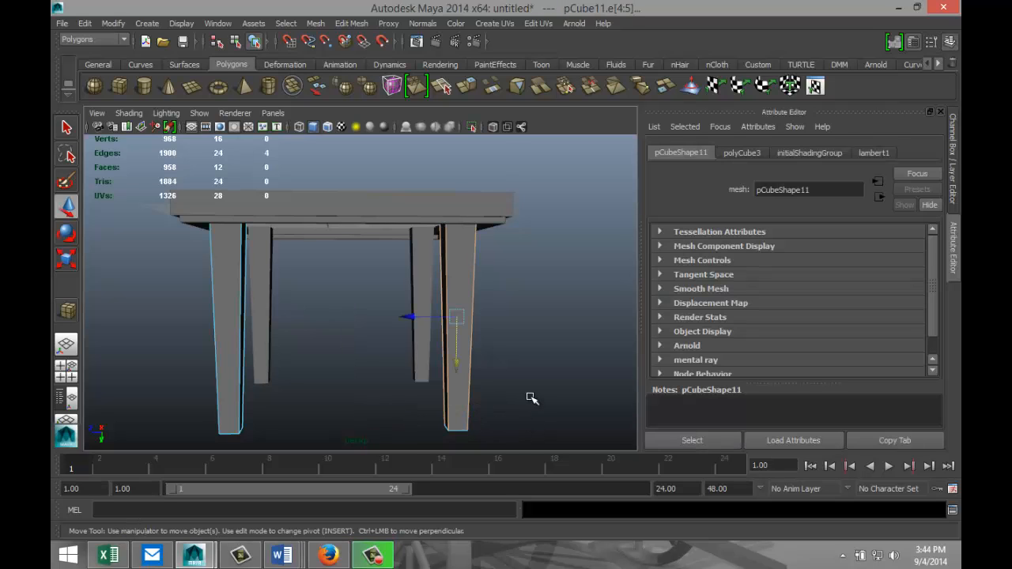
scroll(533, 398, "down", 3)
left_click_drag(228, 242, 486, 390)
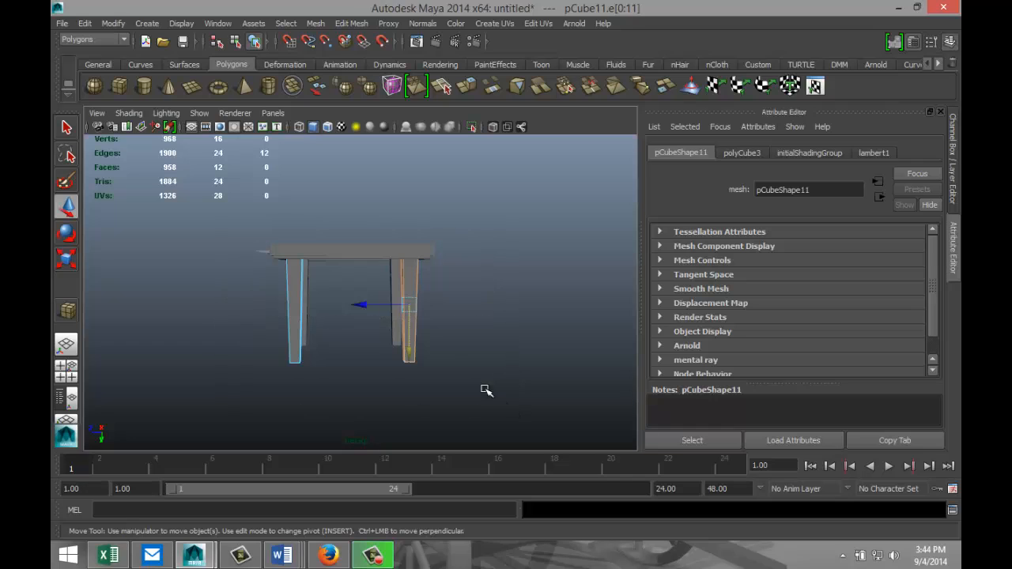
- Try to select edges across the whole table, starting from the tabletop and legs selected as objects
right_click_drag(289, 314, 295, 253)
left_click_drag(220, 226, 497, 392)
right_click_drag(365, 251, 407, 228)
left_click(395, 253)
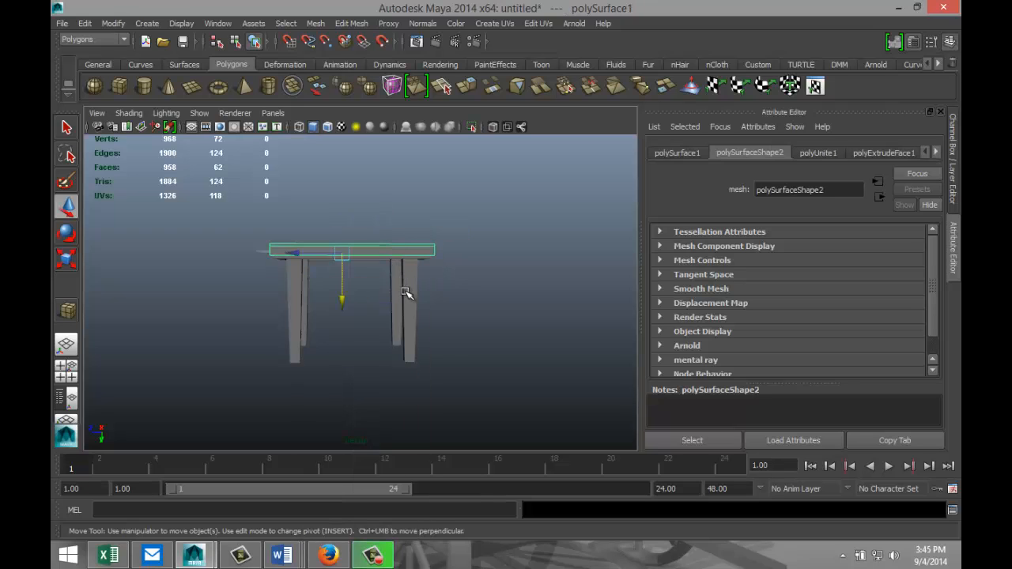
left_click(408, 316)
left_click_drag(281, 226, 492, 406)
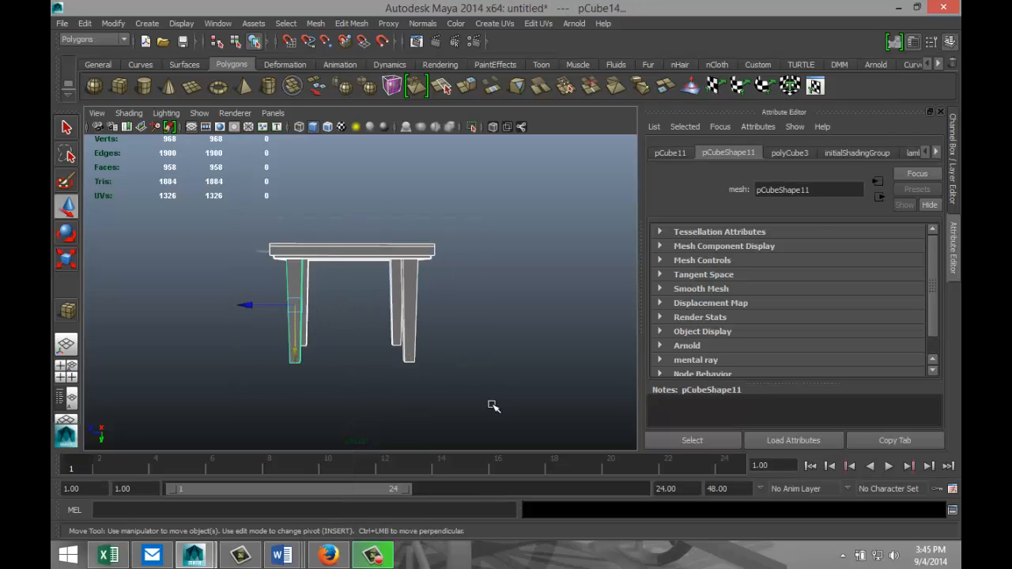
right_click_drag(337, 251, 339, 225)
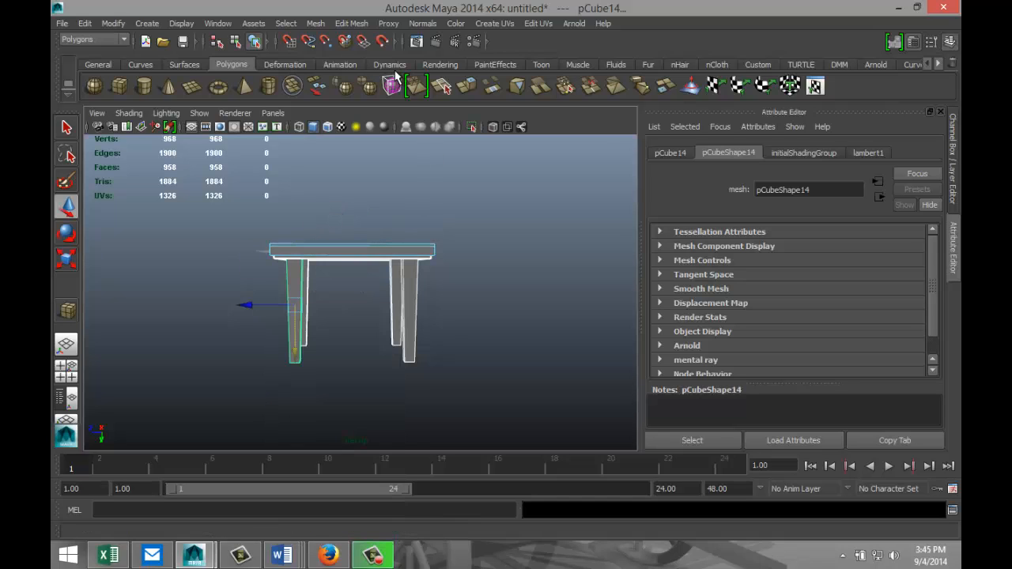
left_click(364, 247)
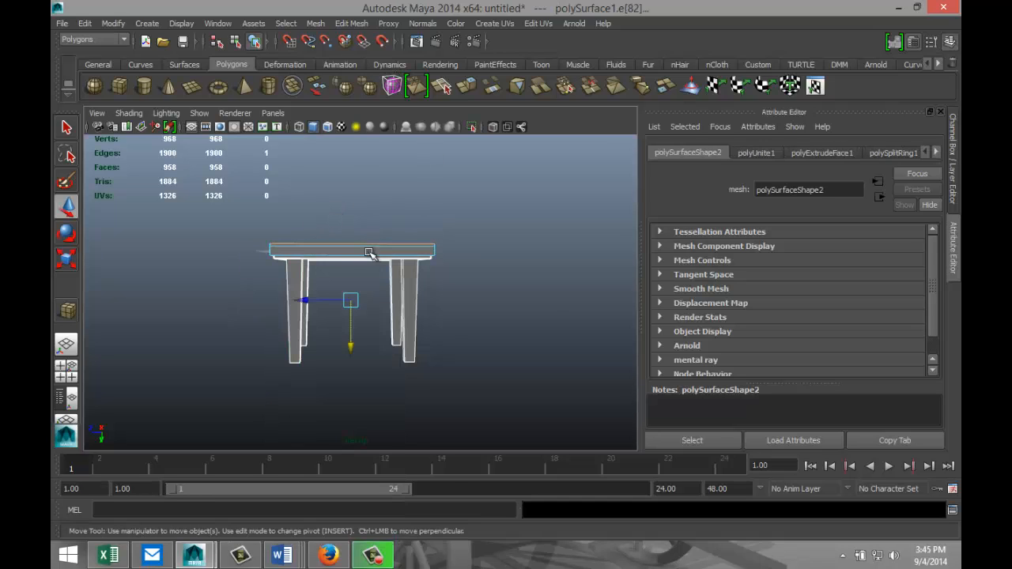
left_click(552, 294)
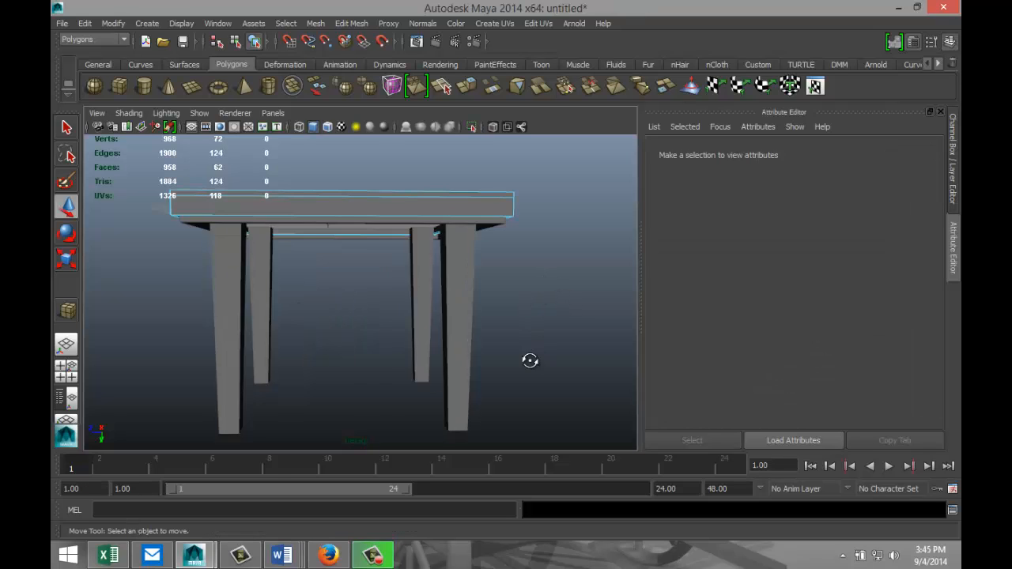
- Select a single corner leg as an object and bevel its edges with the default Bevel settings
left_click_drag(529, 359, 490, 385, "alt")
right_click_drag(472, 286, 531, 257)
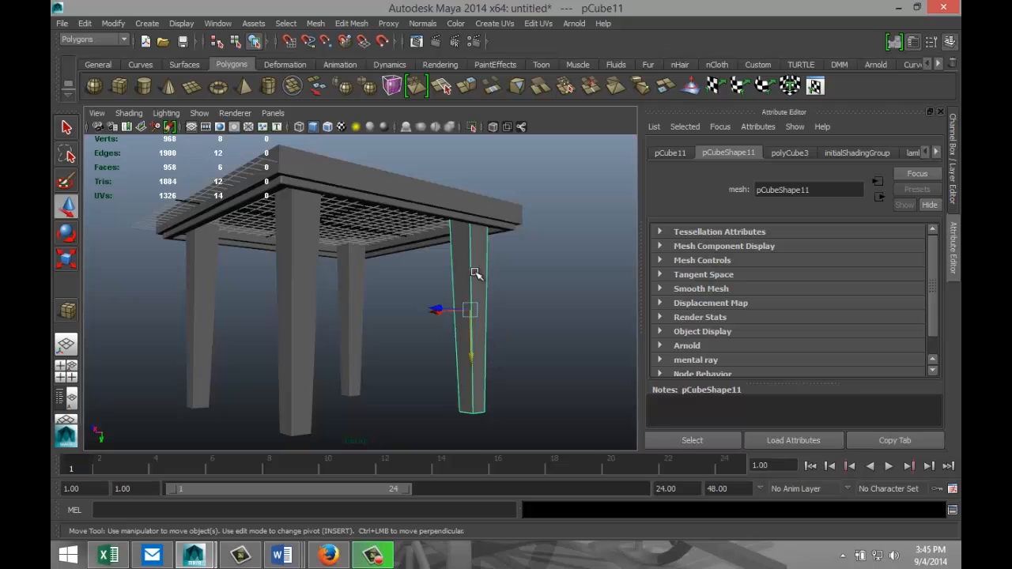
left_click(351, 23)
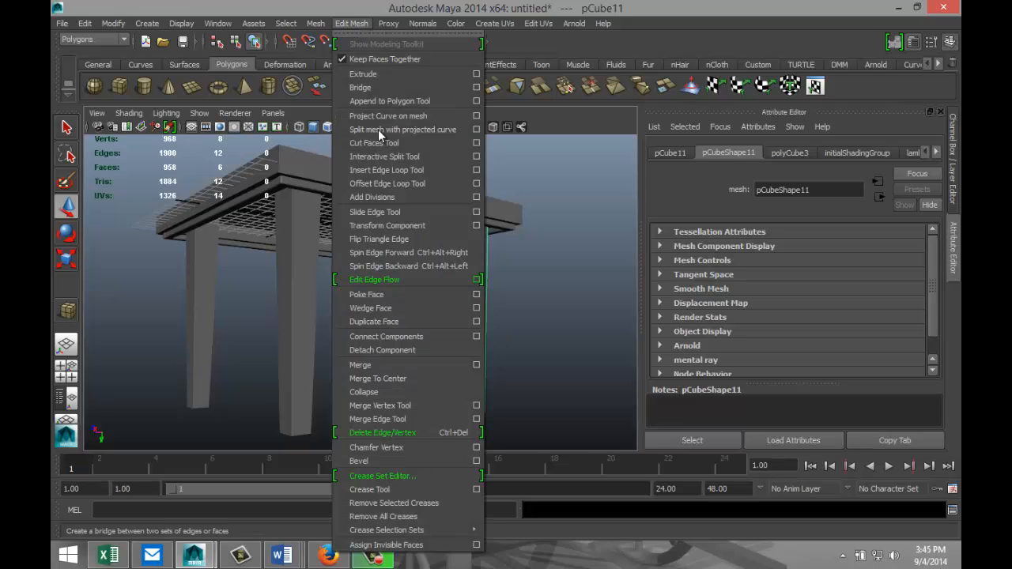
left_click(416, 460)
- Repeat the Bevel on each of the three remaining legs, then clear the selection
left_click(285, 357)
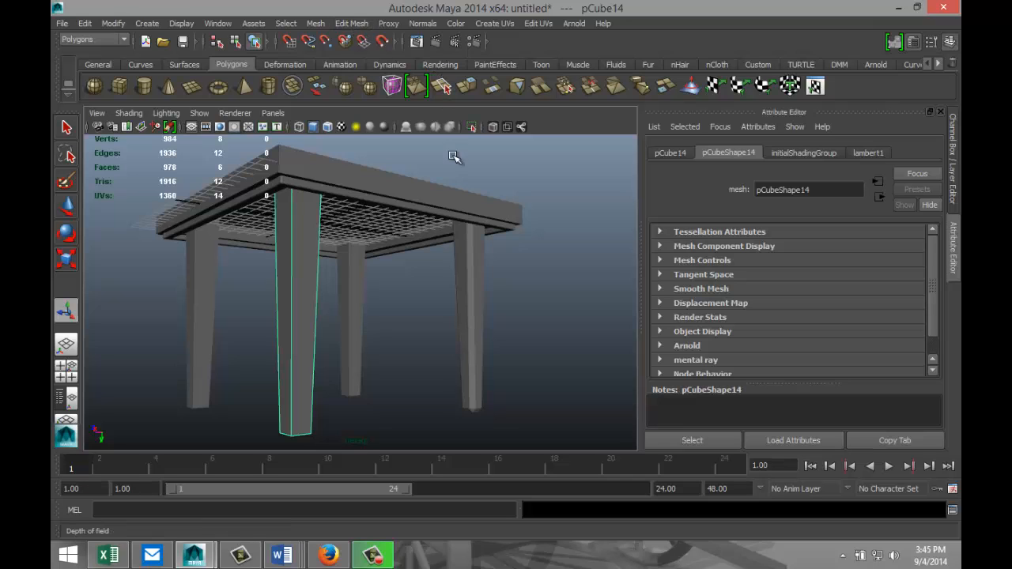
key("g")
left_click(210, 322)
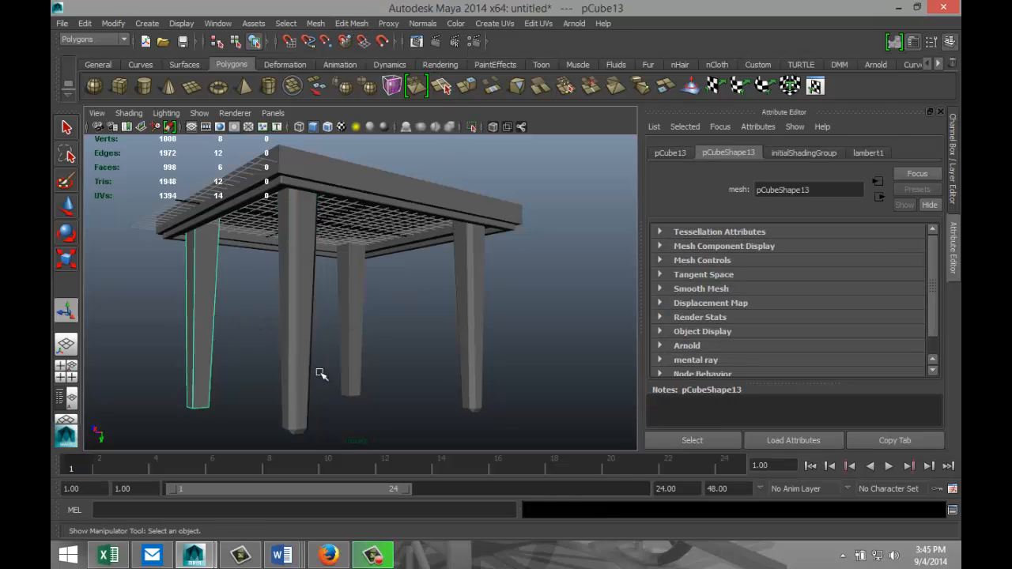
key("g")
left_click(357, 337)
key("g")
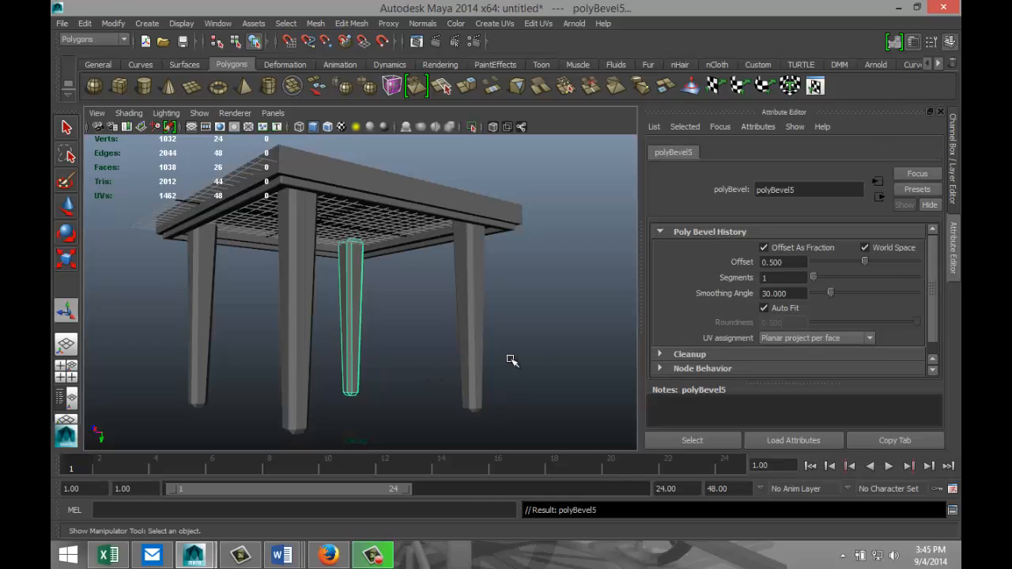
left_click(555, 330)
- Select the whole table and move it along Y away from the grid, to about -26.72
left_click_drag(365, 322, 420, 339, "alt")
scroll(421, 341, "down", 4)
scroll(423, 342, "down", 3)
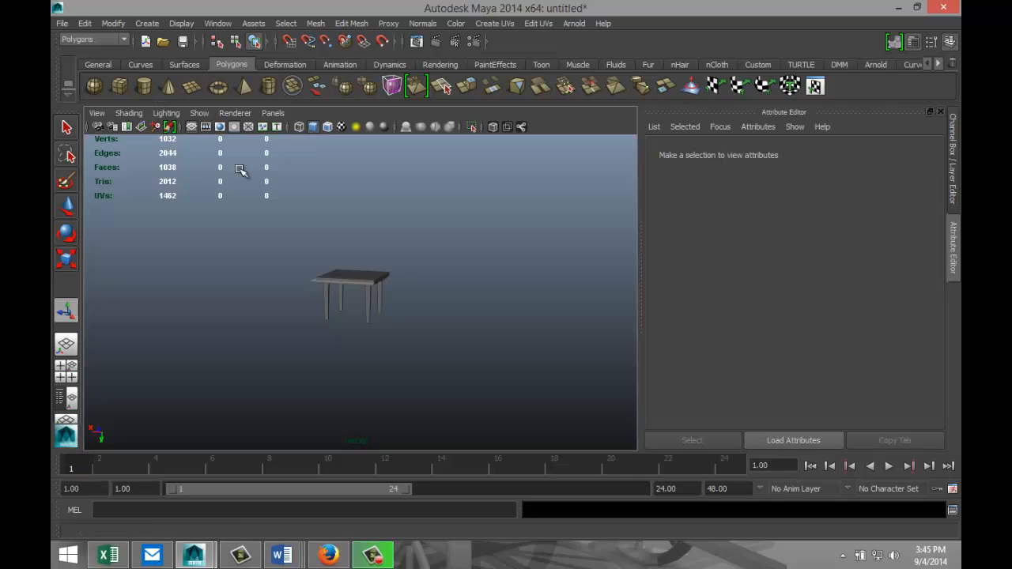
left_click_drag(268, 255, 463, 398)
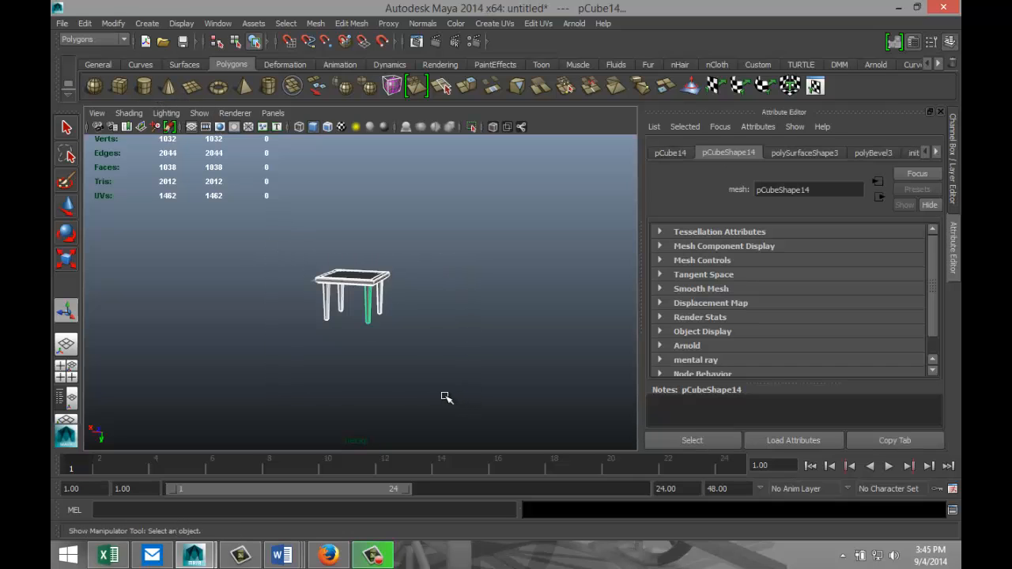
key("w")
left_click_drag(372, 349, 373, 258)
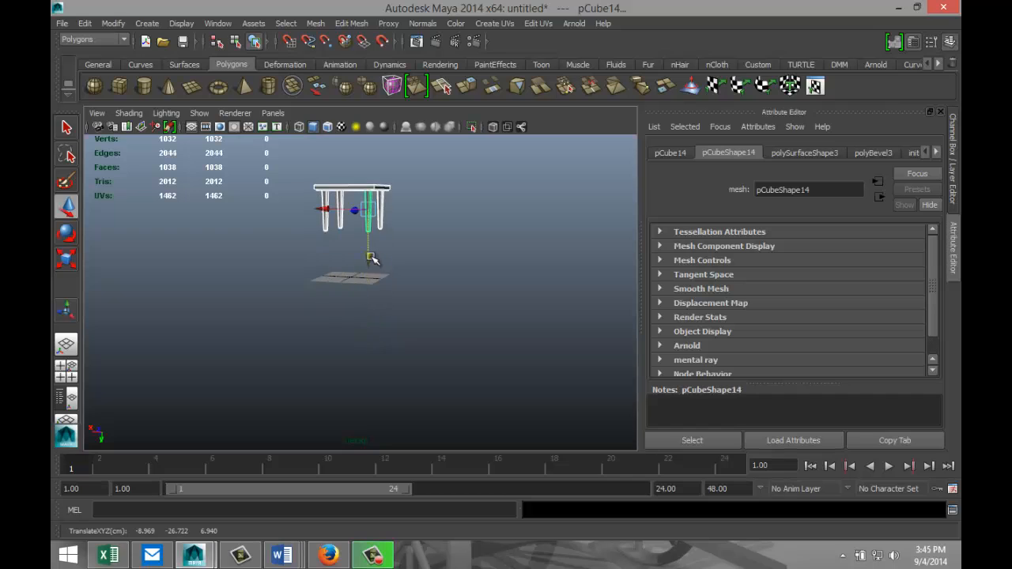
- Create a large one-face polygon plane on the grid and move it to about X 10.59, Z -28.75, beneath the table
left_click(191, 85)
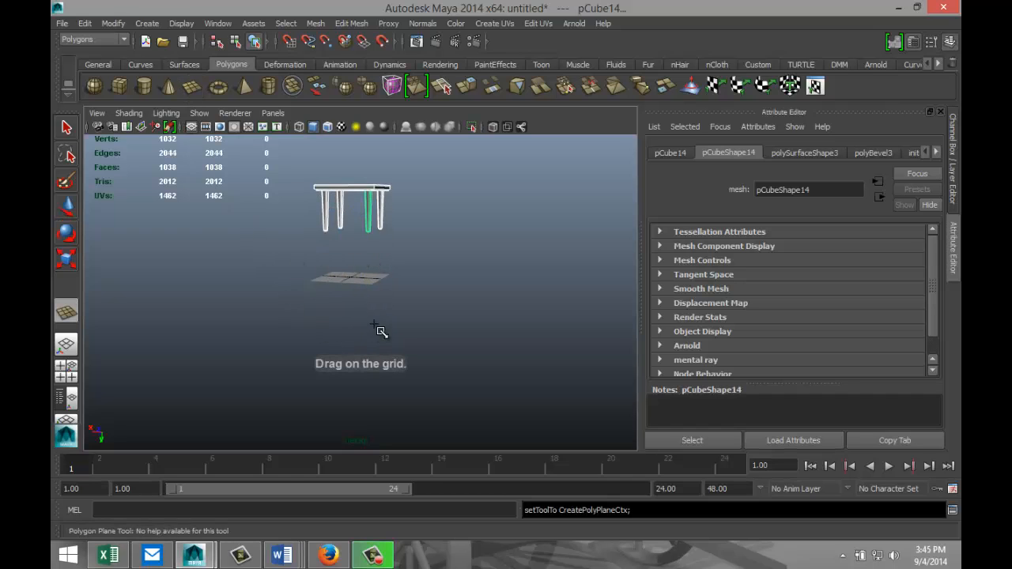
left_click_drag(380, 332, 356, 366, "alt")
left_click_drag(212, 289, 725, 167)
key("w")
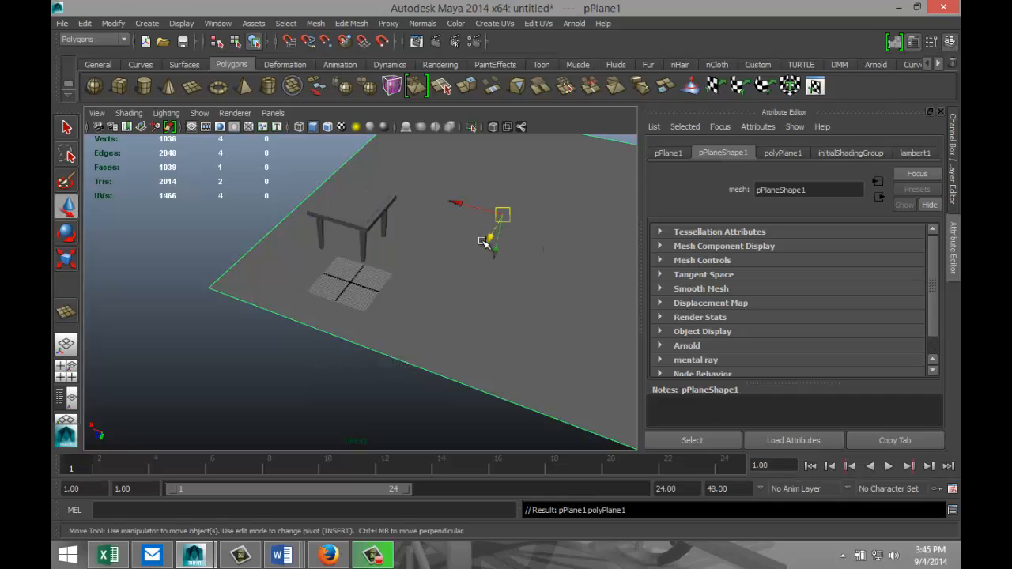
left_click_drag(480, 255, 452, 307)
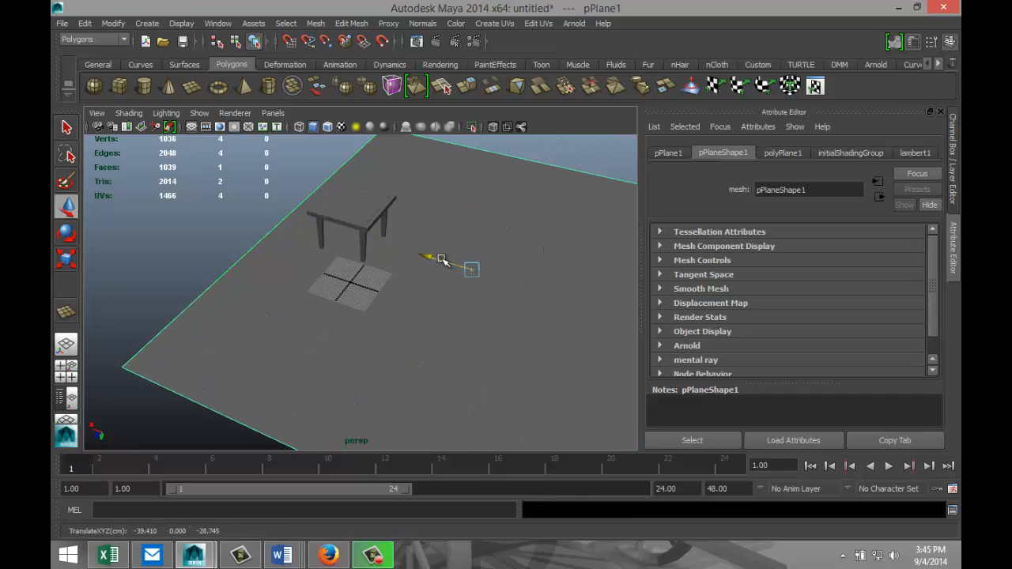
left_click_drag(431, 261, 341, 211)
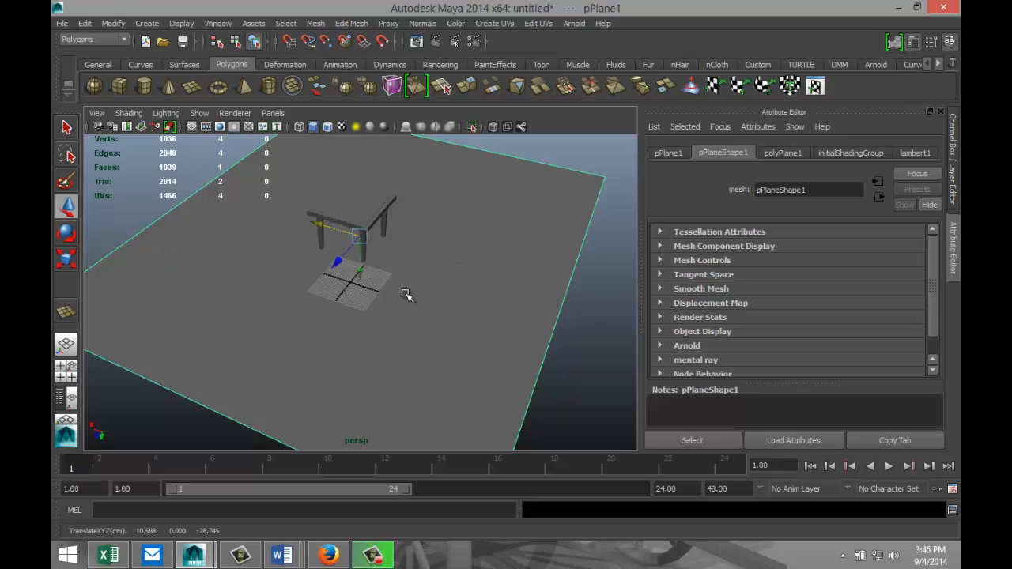
- Examine the table's orientation and position relative to the plane in the side and perspective views
scroll(406, 294, "up", 4)
left_click_drag(419, 273, 379, 380, "alt")
left_click(66, 370)
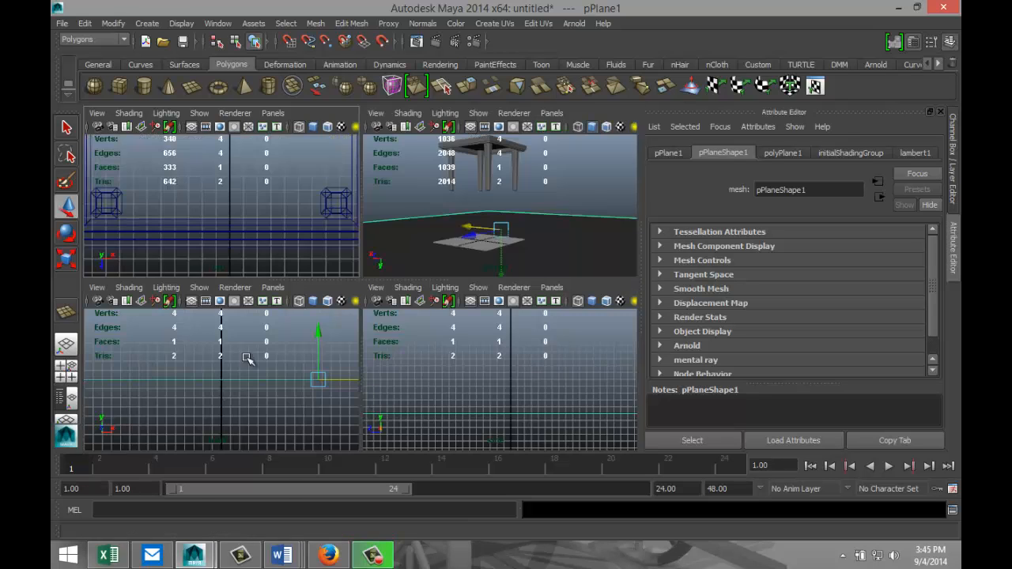
key("space")
scroll(481, 332, "down", 5)
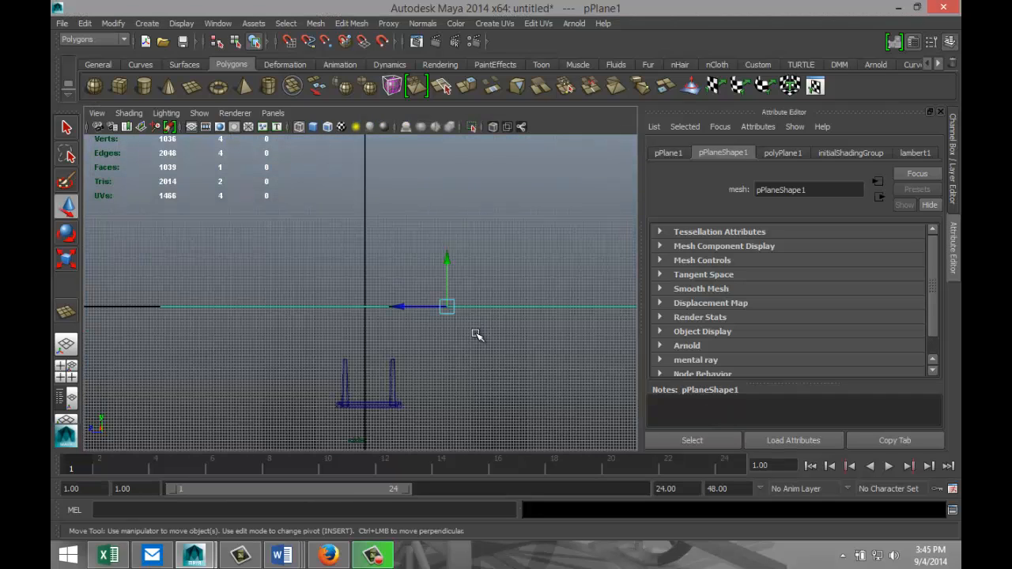
left_click(66, 371)
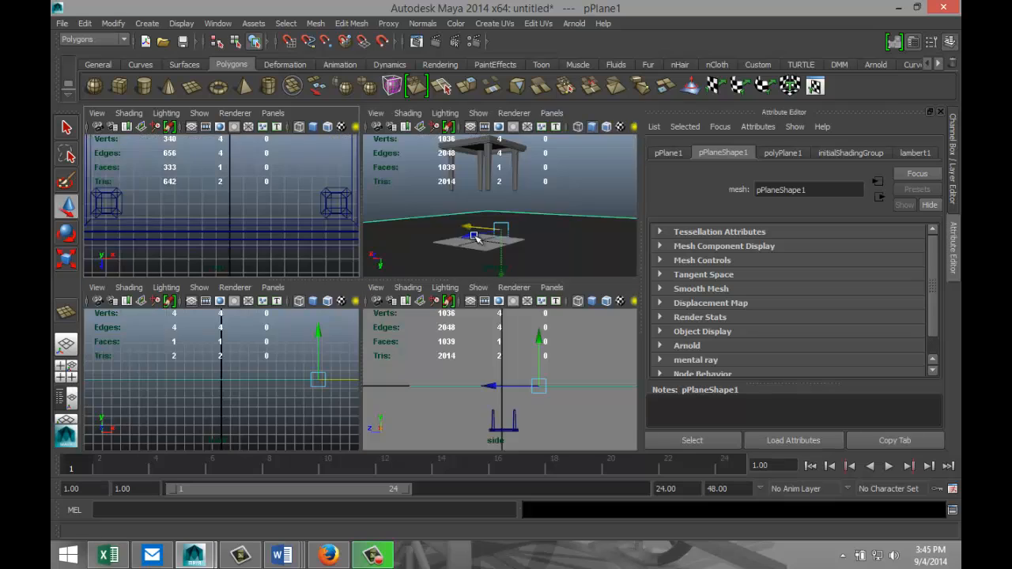
key("space")
scroll(454, 297, "down", 5)
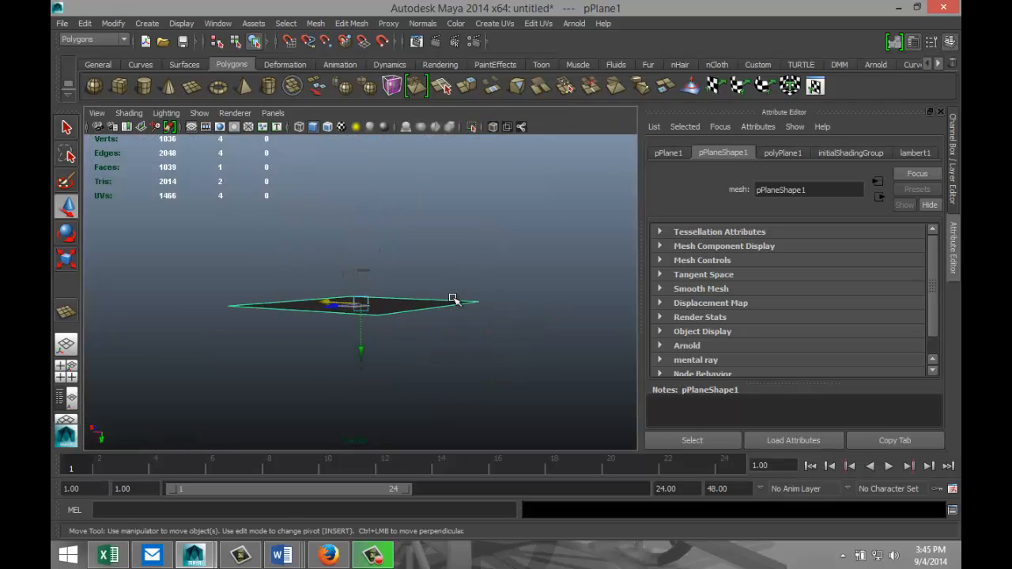
scroll(453, 299, "up", 2)
scroll(452, 299, "up", 2)
scroll(444, 296, "down", 3)
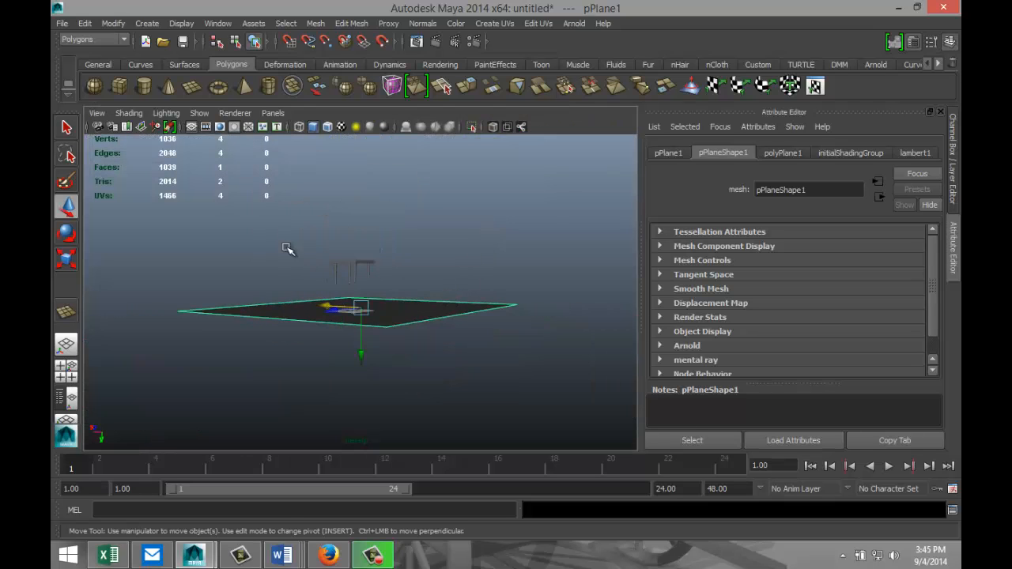
- Select all parts of the table without the plane and combine them into one mesh
left_click_drag(288, 249, 402, 293)
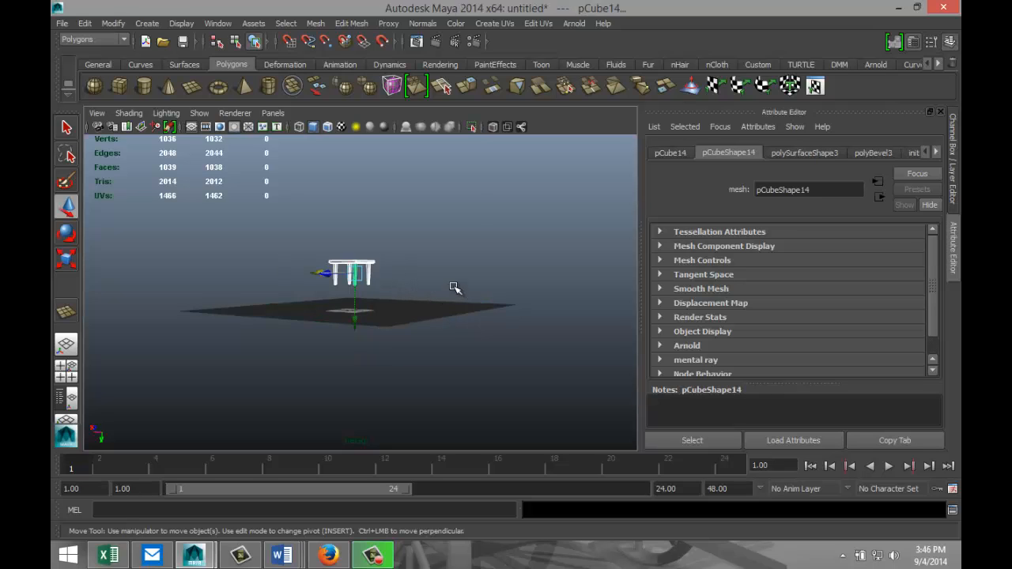
left_click(316, 23)
left_click(341, 49)
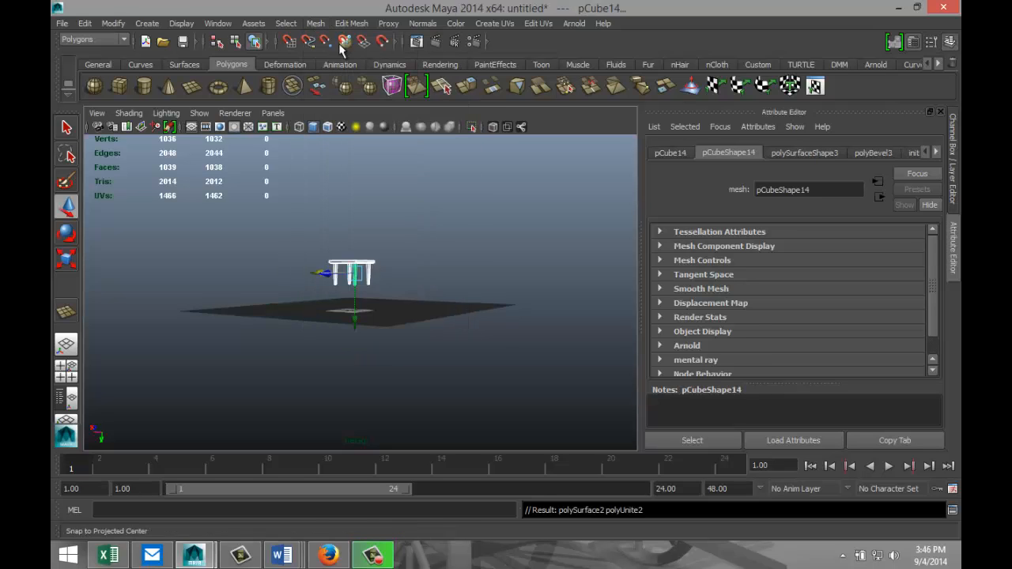
- Flip the combined table over by rotating it about Z and setting Rotate Z to exactly -180
key("e")
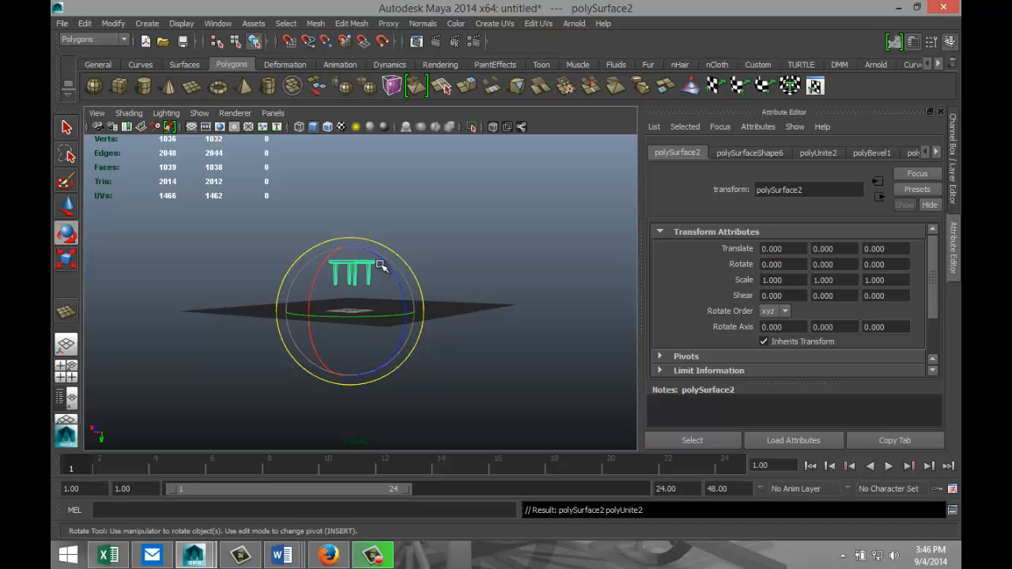
left_click_drag(381, 266, 428, 365)
left_click(906, 265)
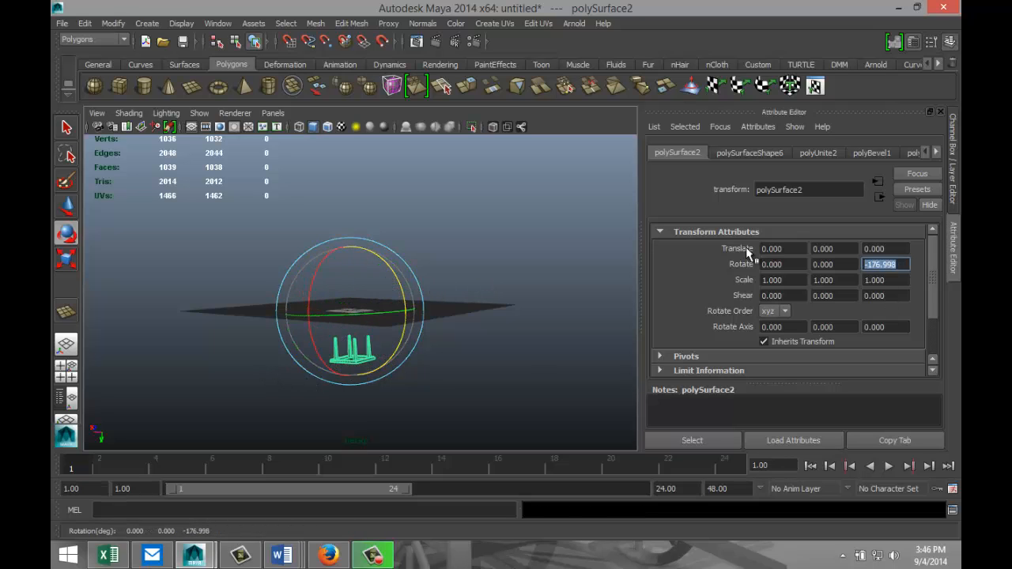
type("-180")
key("Return")
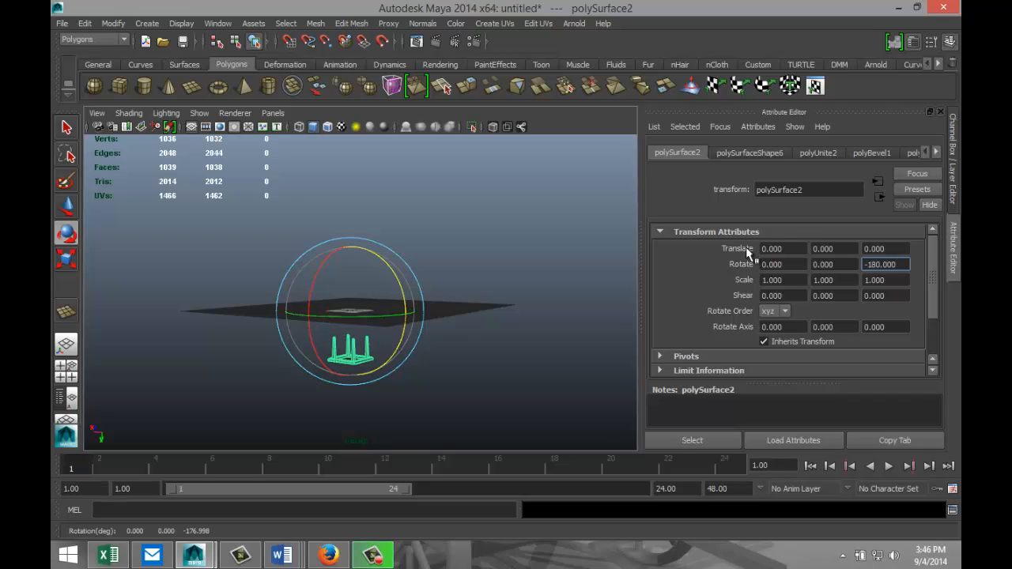
- Lower the combined table in the side view to Y about -18.09 so its legs rest on the plane
left_click_drag(483, 355, 470, 150, "alt")
left_click(85, 372)
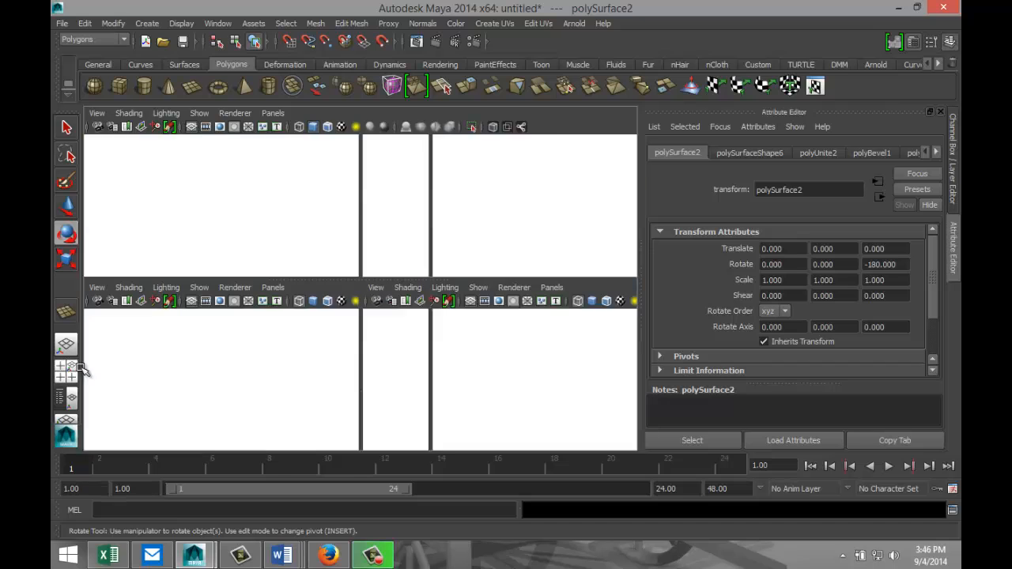
key("space")
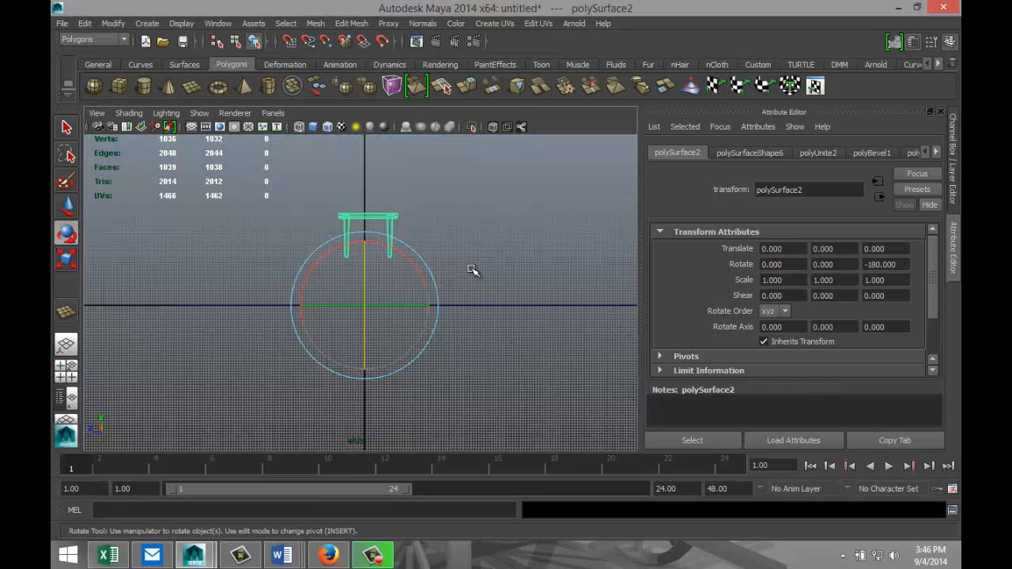
key("w")
left_click_drag(365, 262, 353, 318)
left_click(67, 375)
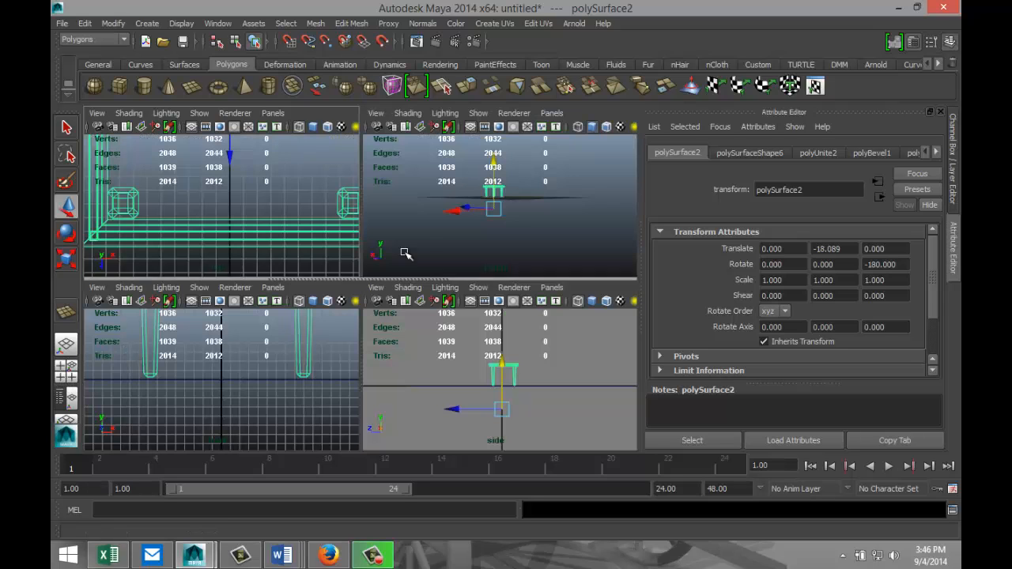
- Move the table across the plane in the perspective view to about X 30.40, Z -31.92
key("space")
left_click_drag(374, 295, 404, 320, "alt")
scroll(404, 320, "up", 5)
scroll(401, 318, "up", 3)
middle_click_drag(380, 286, 417, 328, "alt")
left_click_drag(311, 306, 358, 432)
scroll(450, 366, "down", 4)
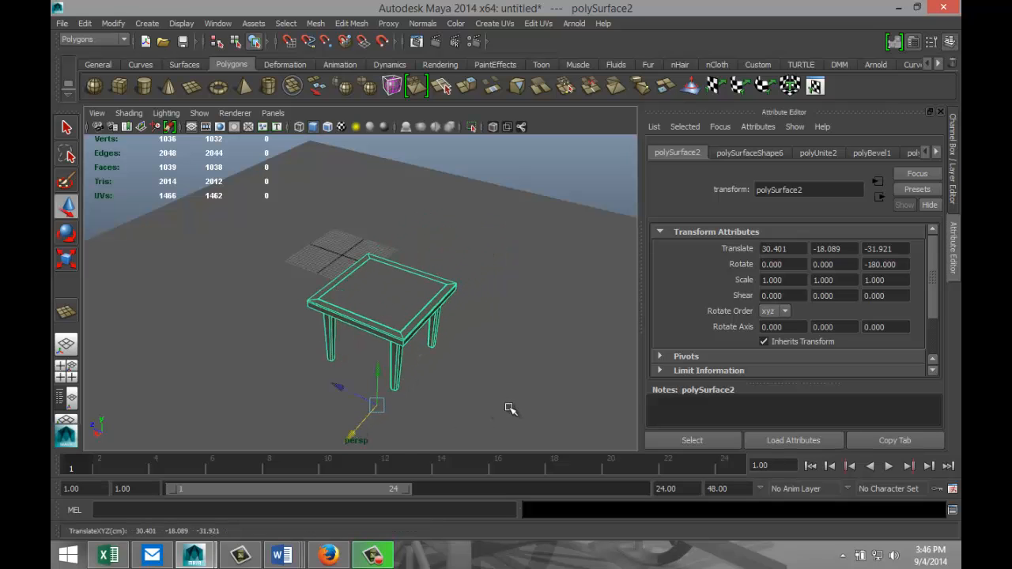
- Separate the combined table mesh back into its individual parts
scroll(511, 408, "up", 3)
mouse_move(507, 358)
left_mouse_down("alt")
mouse_move(501, 312)
mouse_move(492, 332)
mouse_move(496, 362)
mouse_move(506, 361)
left_mouse_up("alt")
scroll(506, 360, "up", 2)
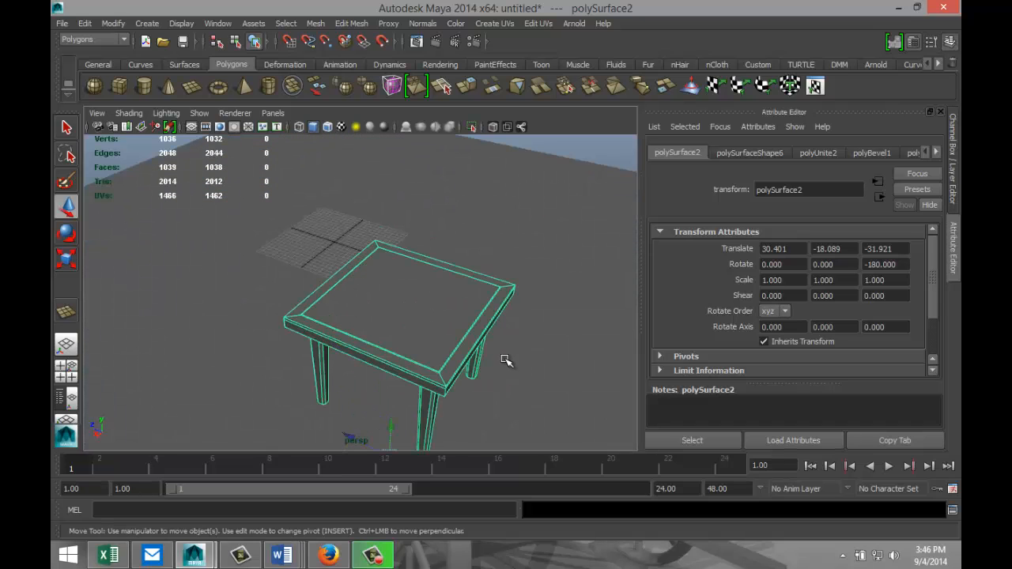
left_click(526, 348)
left_click(468, 355)
left_click(315, 25)
left_click(346, 63)
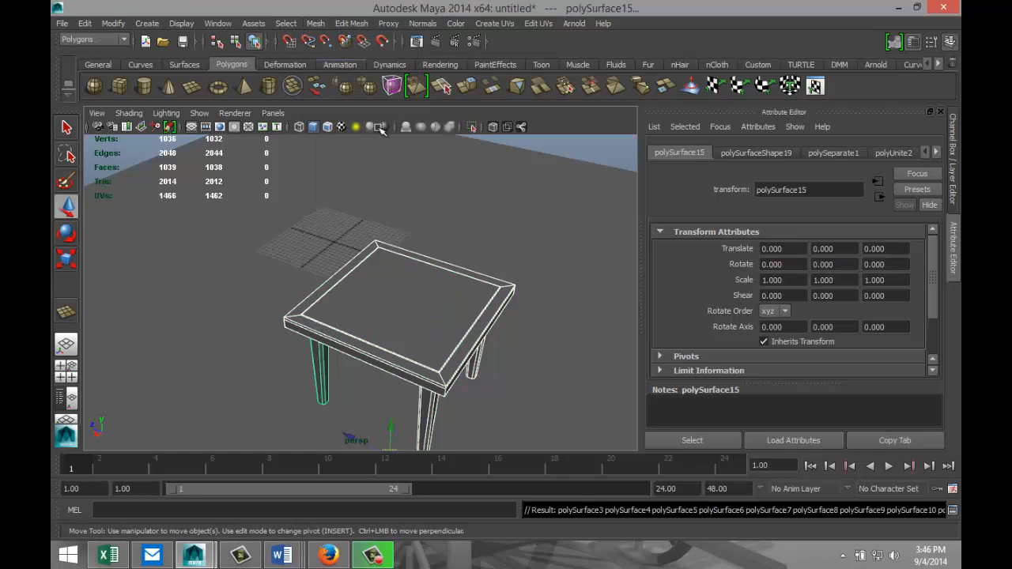
- Select all table parts except the centre panel of the tabletop and assign them a new Lambert material
left_click(542, 349)
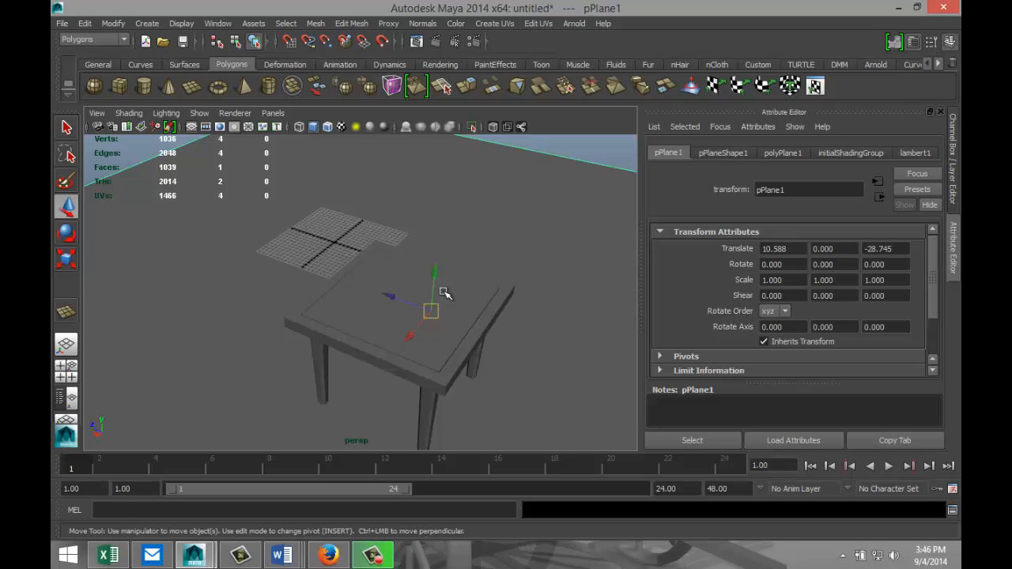
left_click_drag(261, 216, 540, 432)
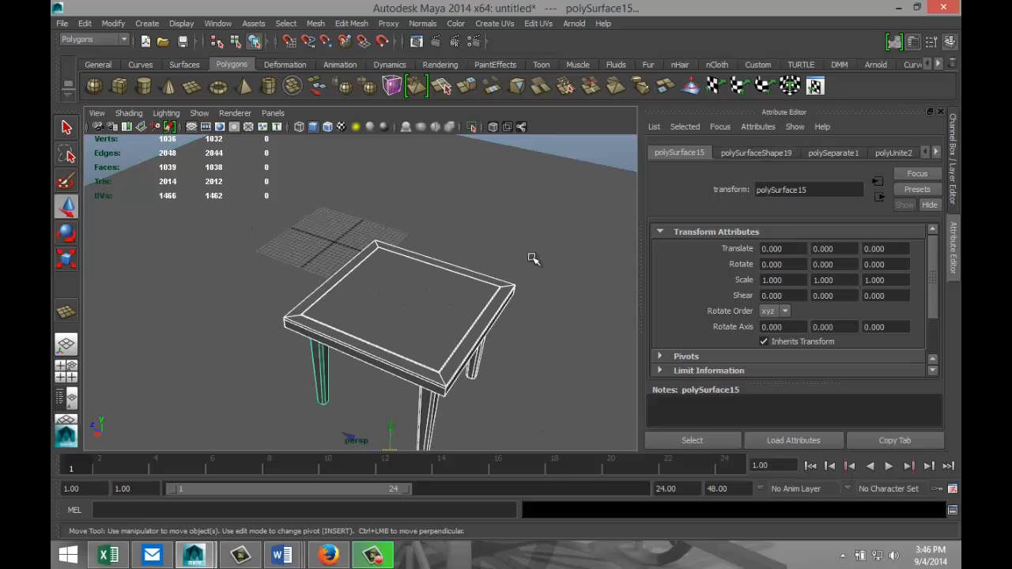
right_click_drag(538, 280, 434, 190, "alt")
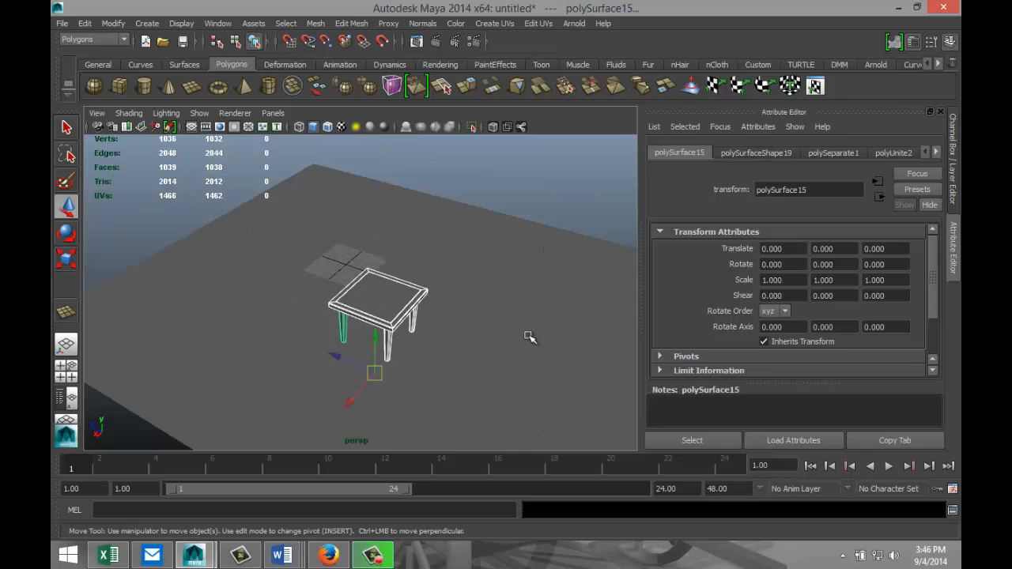
scroll(529, 338, "up", 5)
left_click(435, 307, "shift")
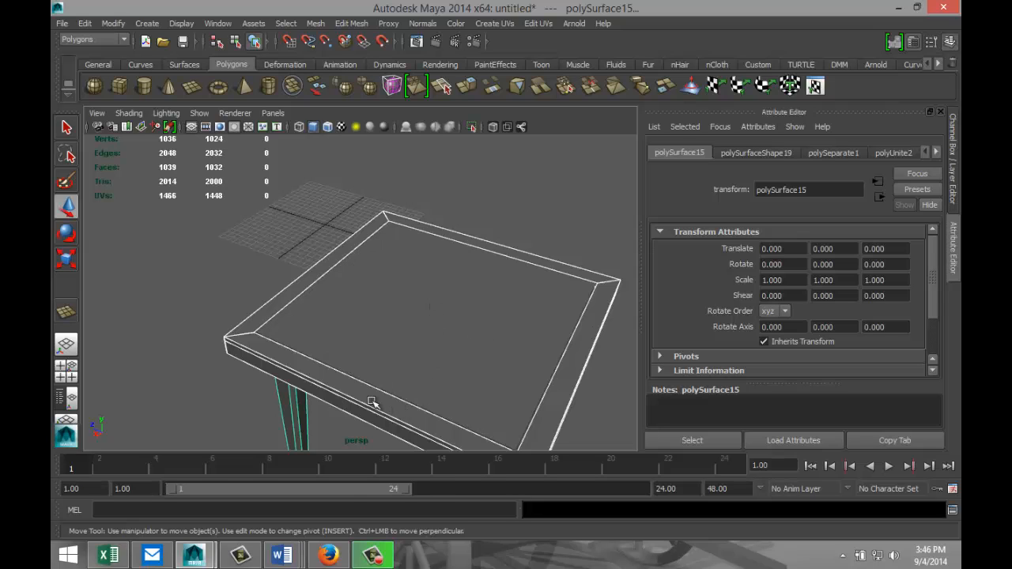
right_click_drag(372, 402, 389, 506)
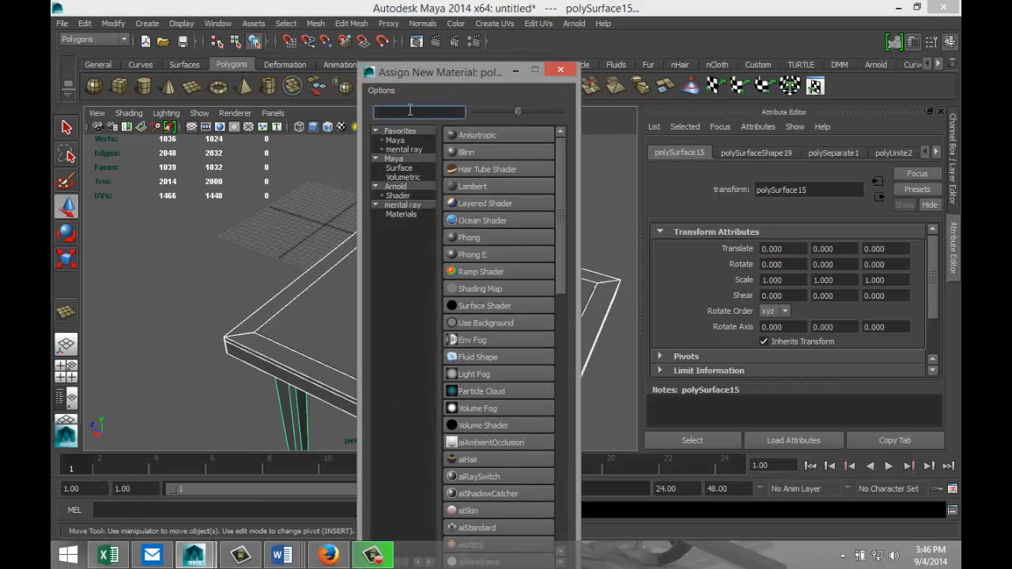
type("la")
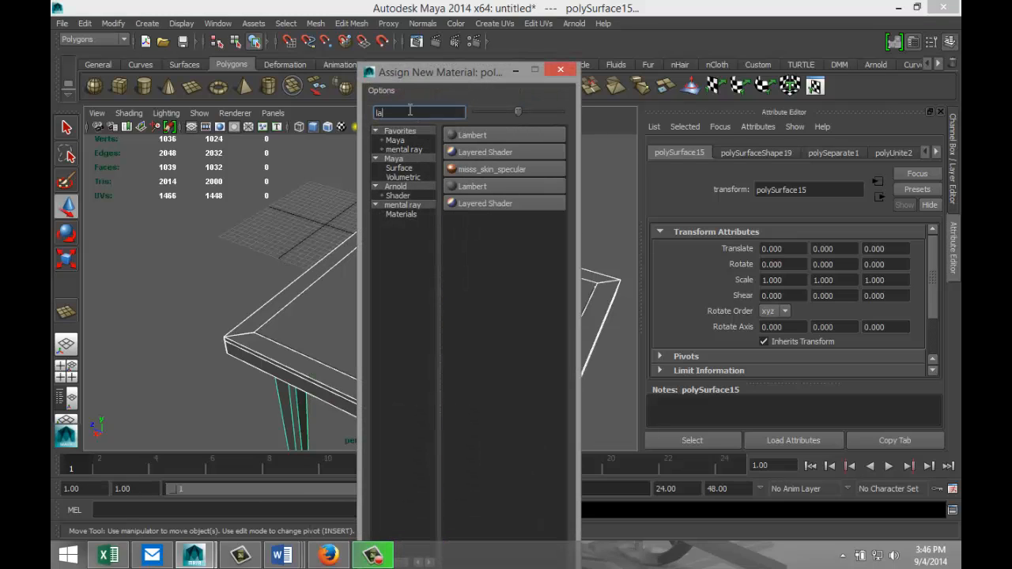
left_click(498, 133)
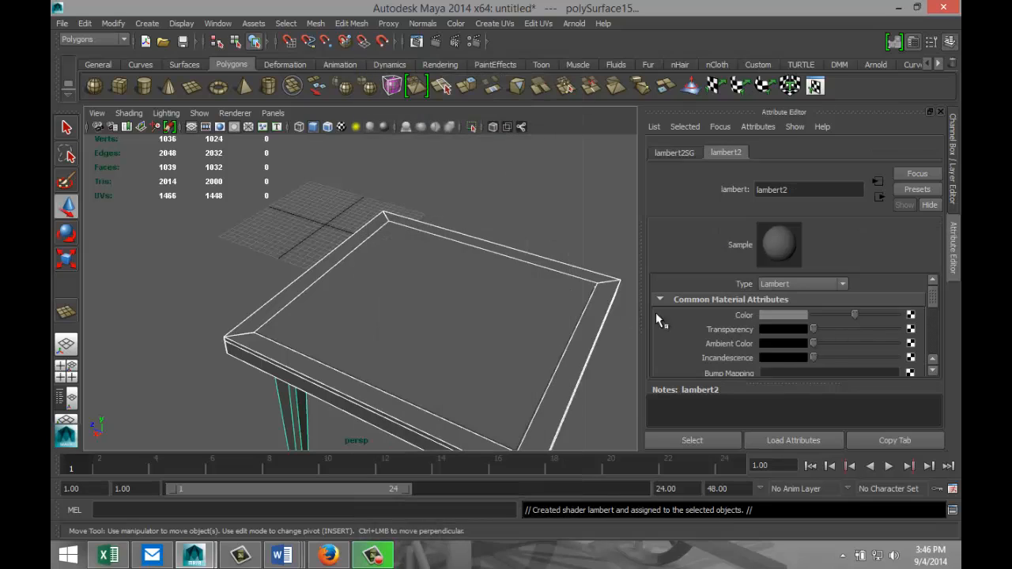
- Map the Lambert's color to the file texture "wood texture.jpg" from the Desktop and turn on textured display
left_click(911, 315)
left_click(339, 285)
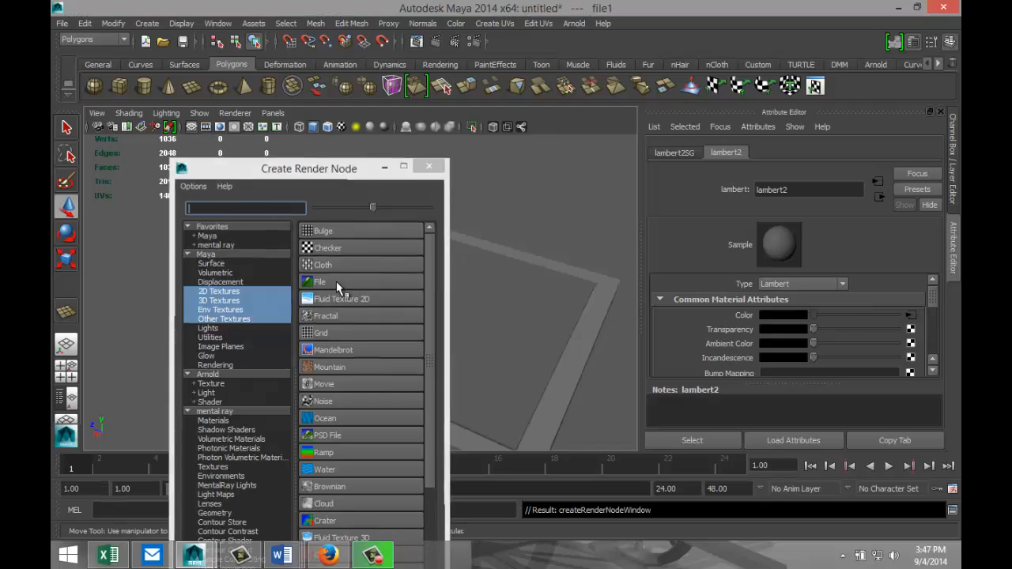
left_click(917, 355)
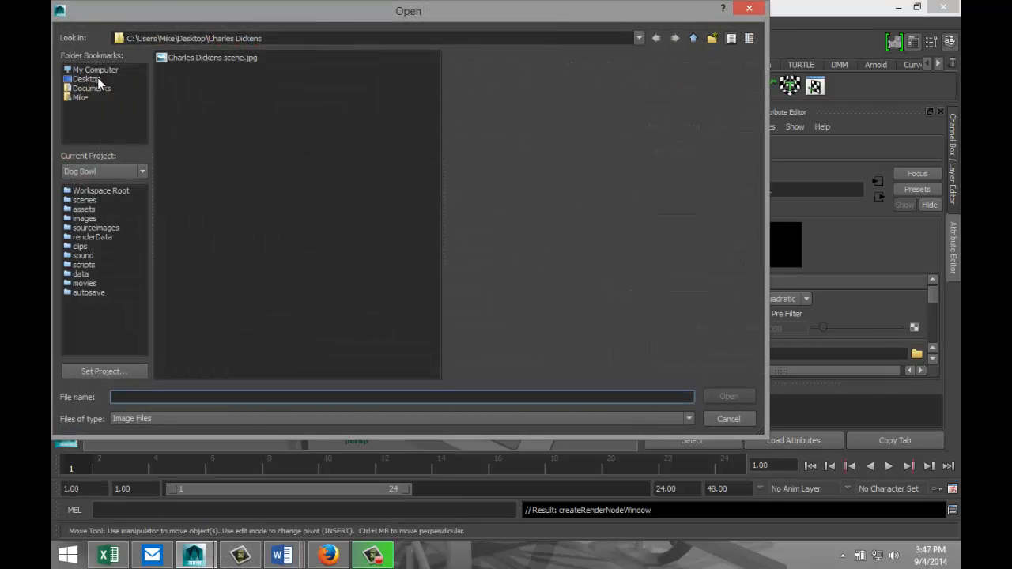
left_click(87, 79)
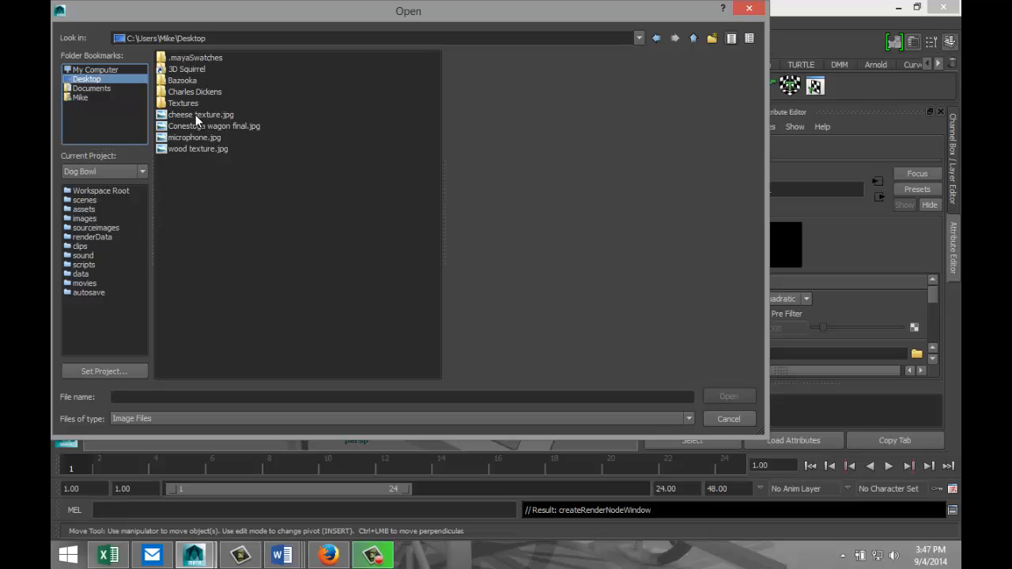
left_click(193, 149)
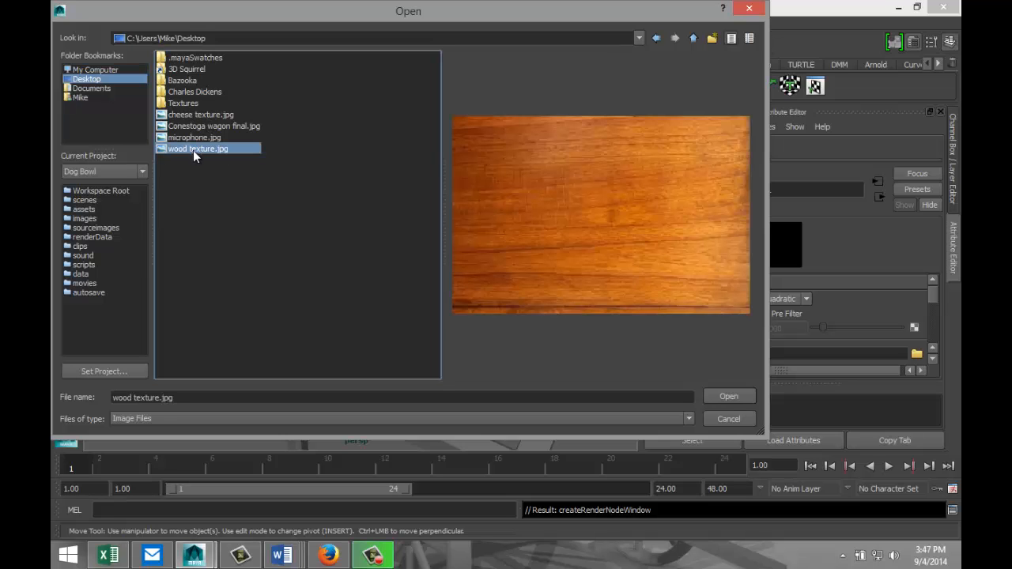
left_click(728, 396)
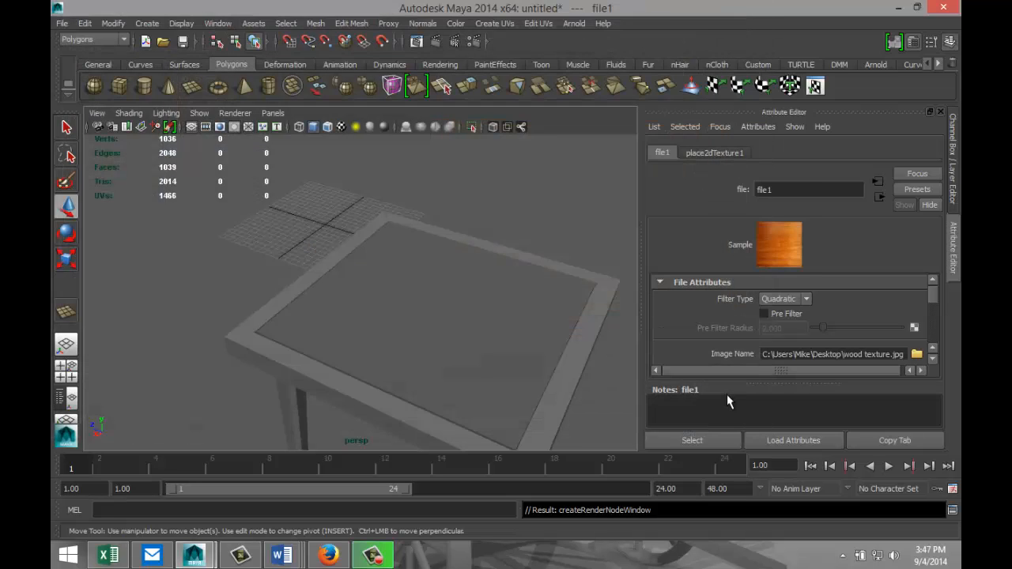
left_click(341, 128)
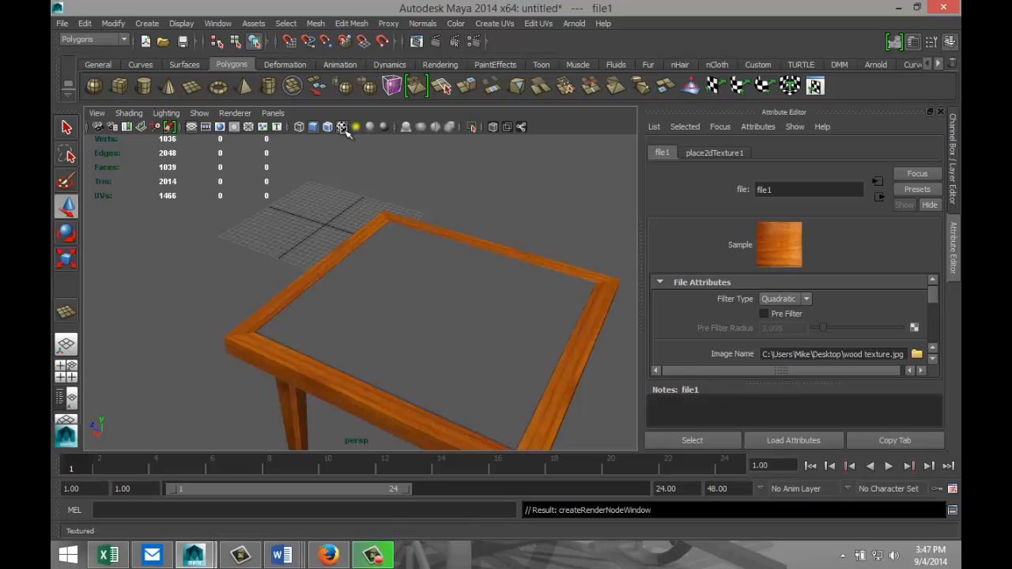
- Assign a new mia_material_x material to the centre panel of the tabletop
scroll(411, 244, "down", 3)
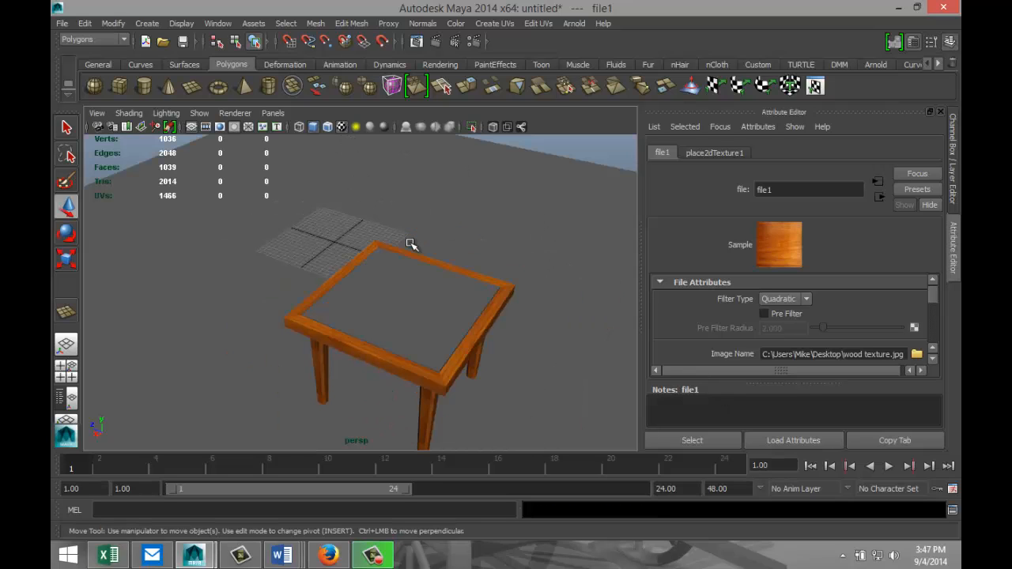
scroll(410, 245, "up", 3)
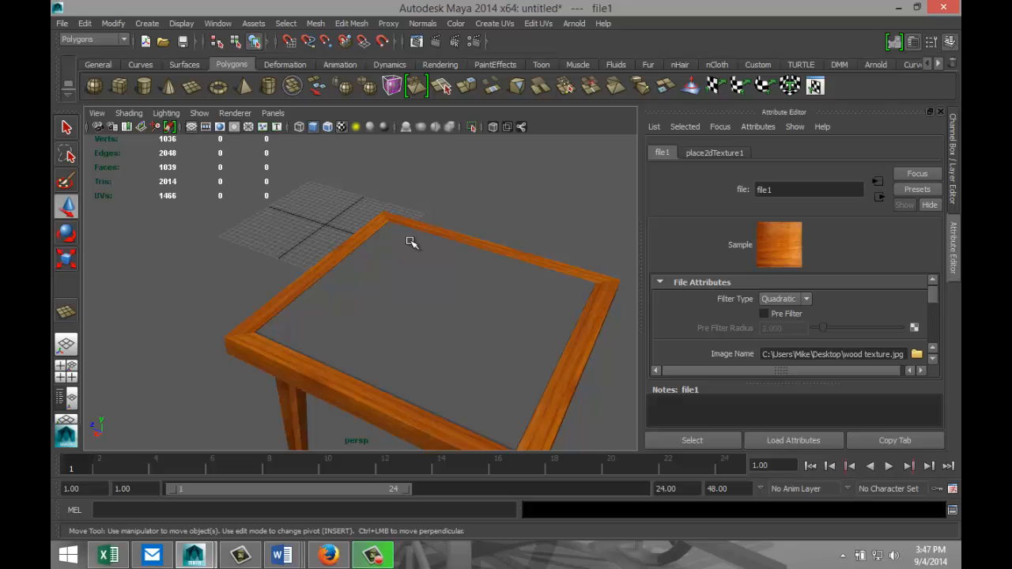
left_click(434, 310)
right_click_drag(427, 308, 446, 506)
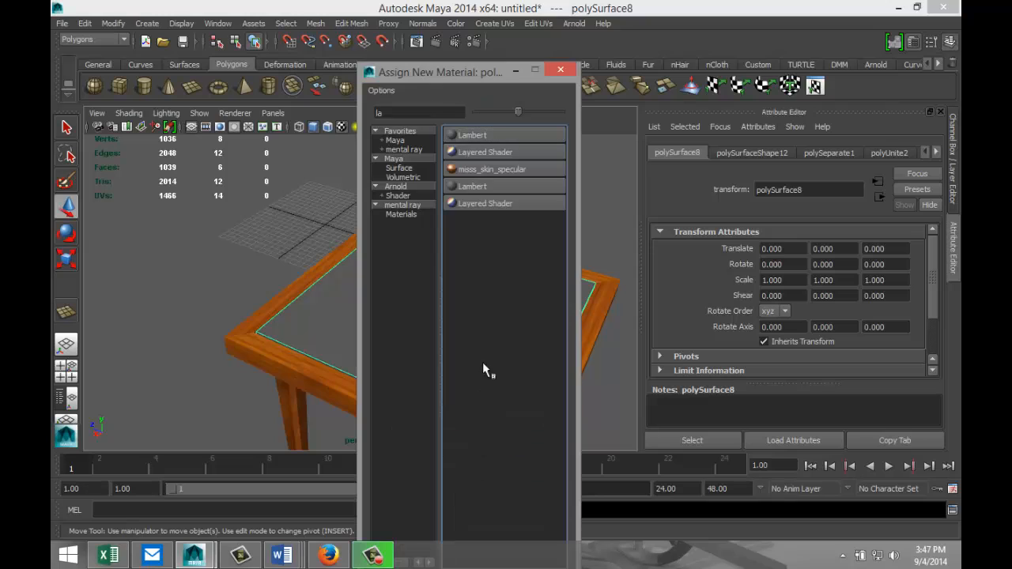
left_click(404, 111)
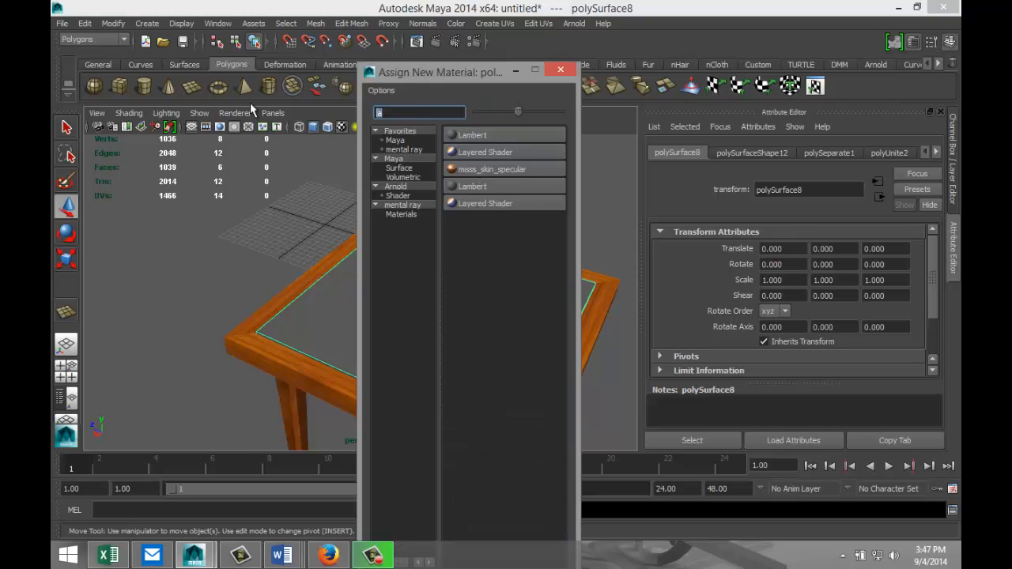
type("mia")
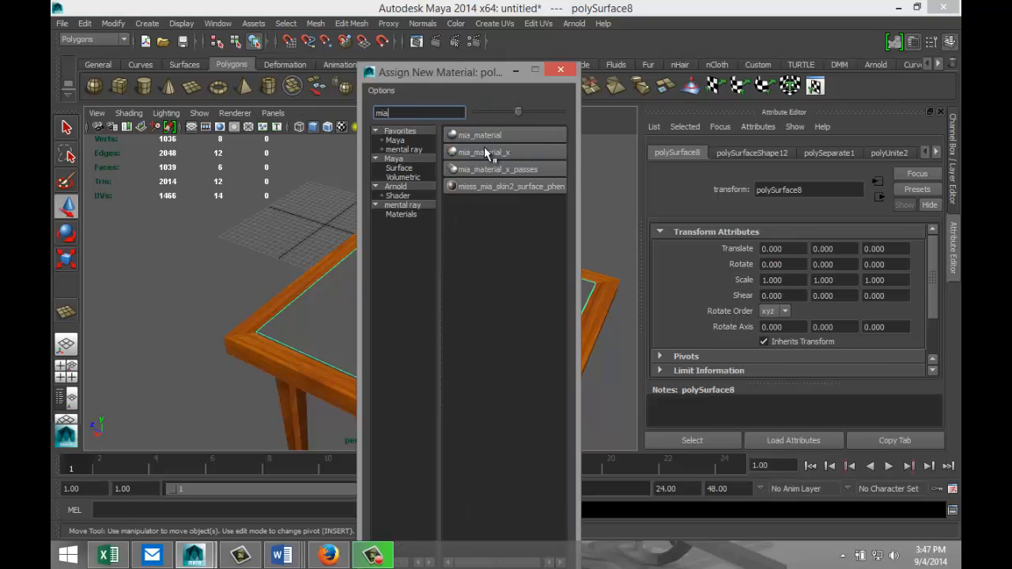
left_click(496, 154)
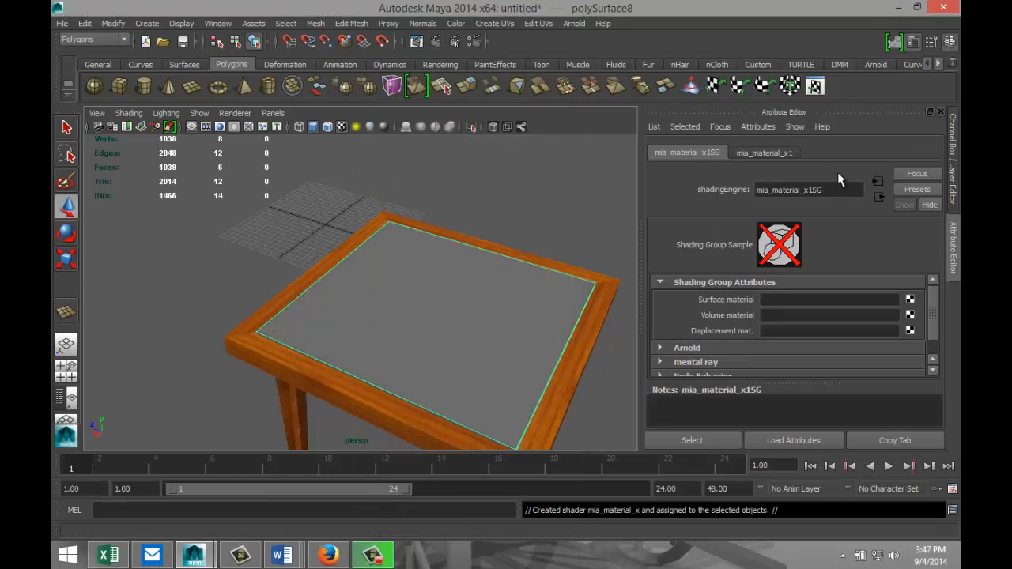
- Replace the centre panel material's settings with the GlassSolid preset
left_click(785, 154)
left_click(908, 190)
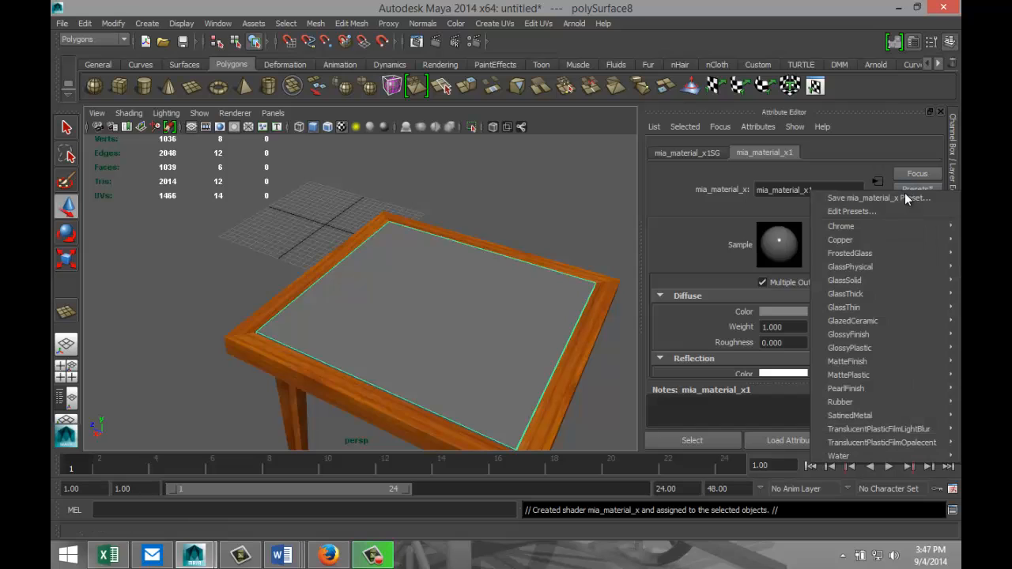
mouse_move(872, 283)
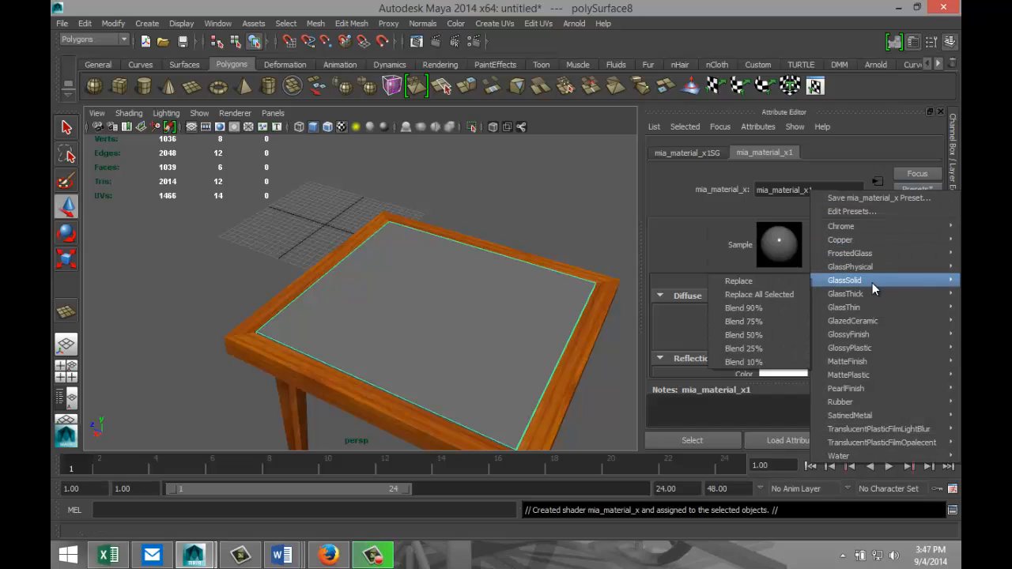
left_click(783, 286)
scroll(441, 308, "down", 5)
scroll(434, 293, "up", 4)
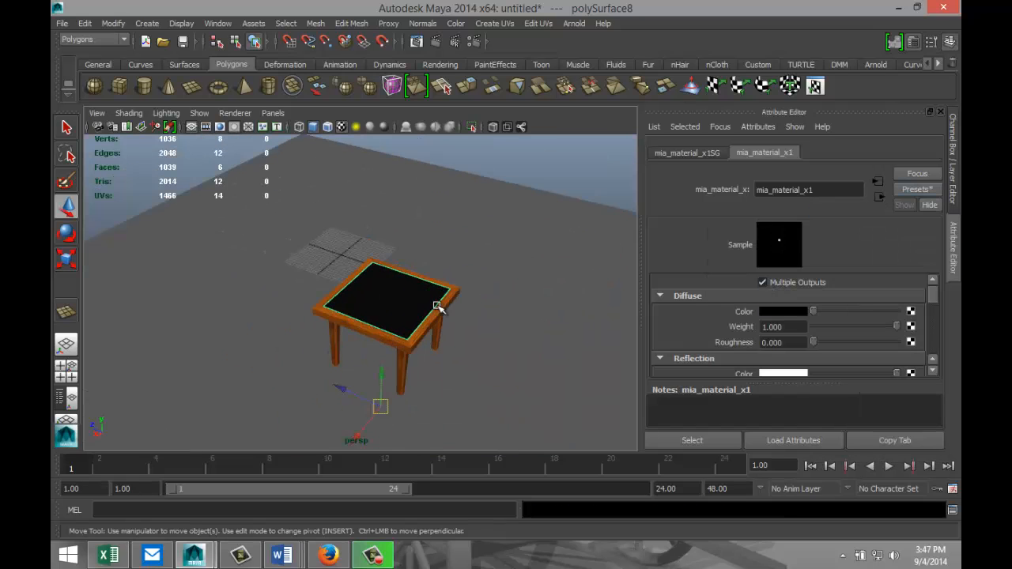
- Create a point light and raise it above the plane to Y about 37.39
scroll(338, 327, "down", 5)
left_click_drag(246, 355, 283, 339, "alt")
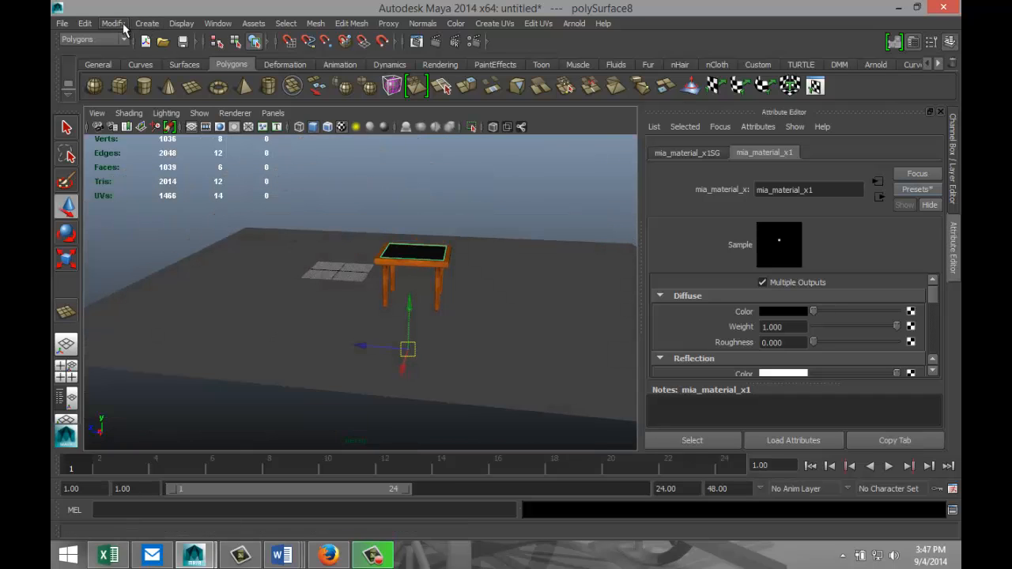
left_click(150, 25)
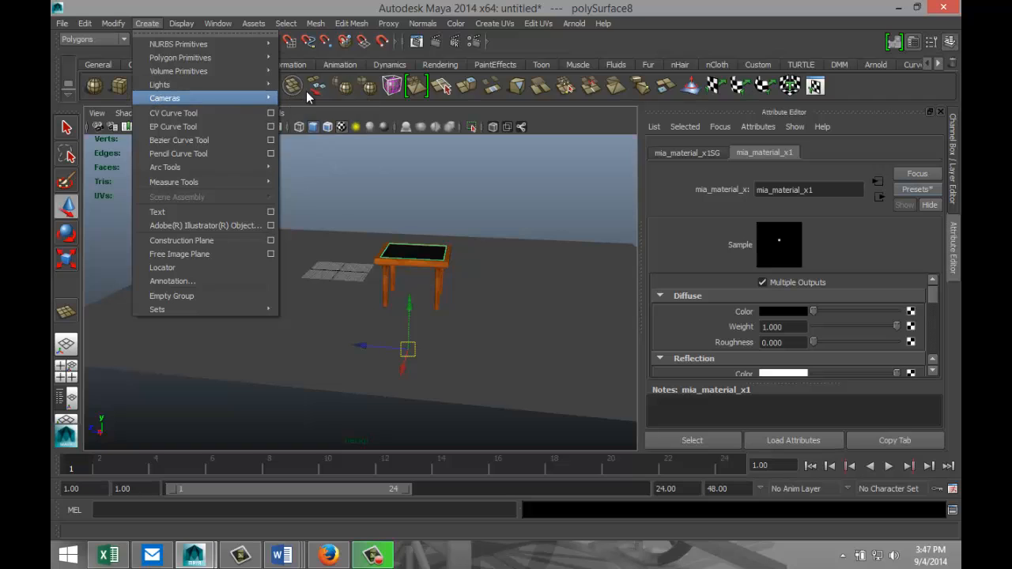
mouse_move(266, 93)
left_click(316, 120)
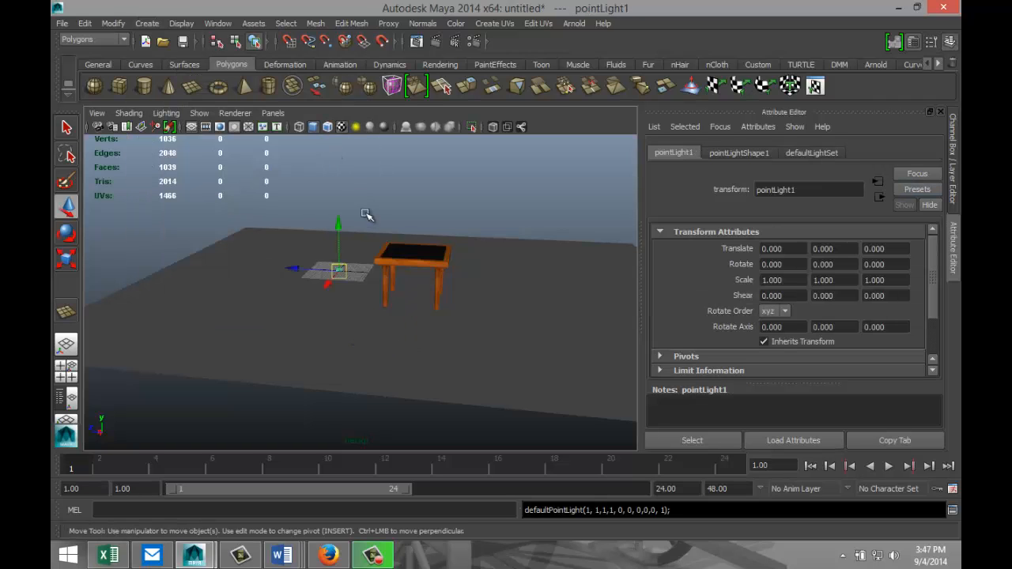
left_click_drag(340, 225, 339, 126)
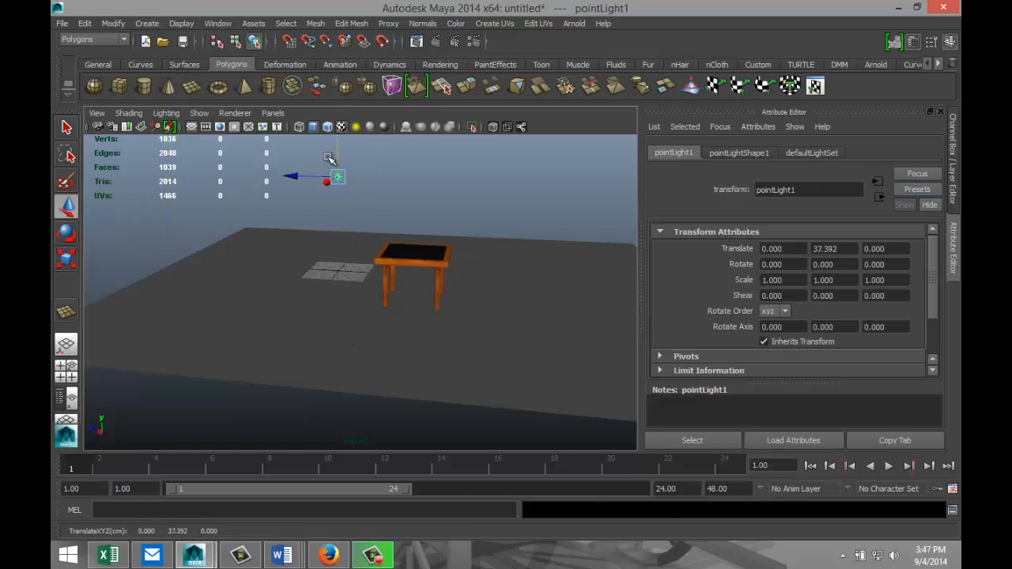
- Duplicate the point light and move the copy along X to about 54.49, past the far side of the table
left_click_drag(299, 262, 469, 284, "alt")
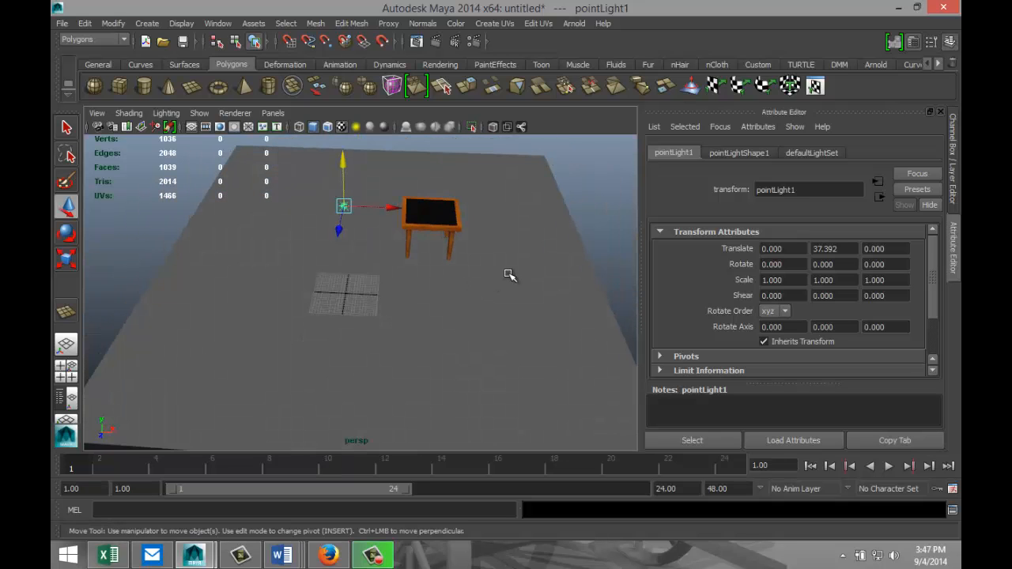
key("ctrl+d")
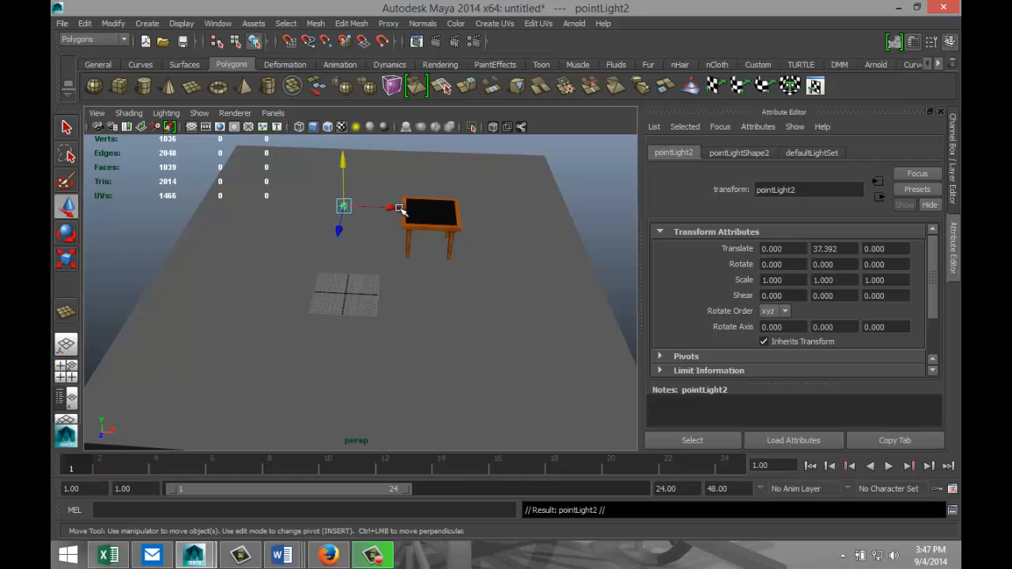
left_click_drag(400, 208, 563, 234)
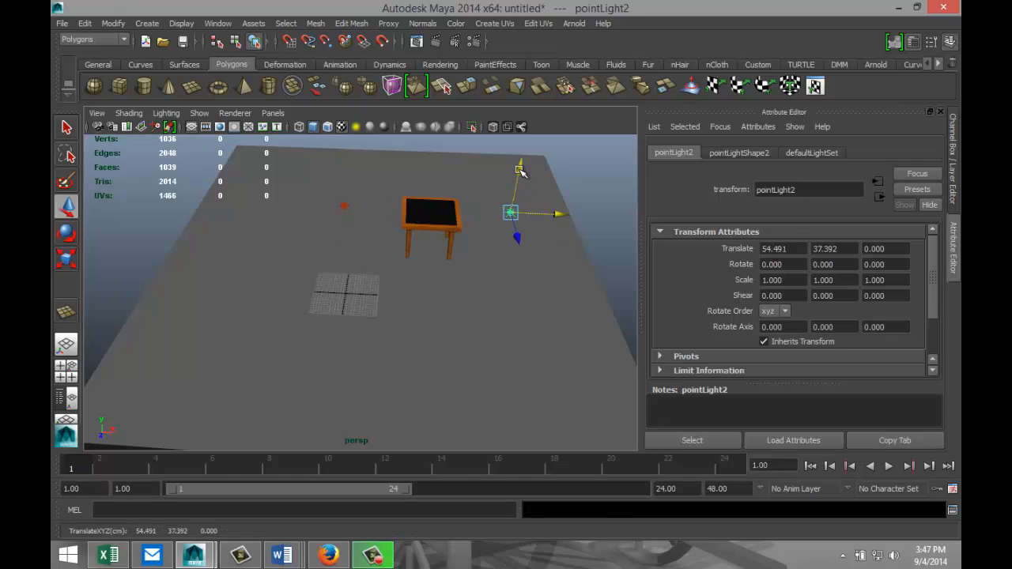
- Lower the duplicated point light to Y about 24.77
left_click_drag(520, 171, 522, 209)
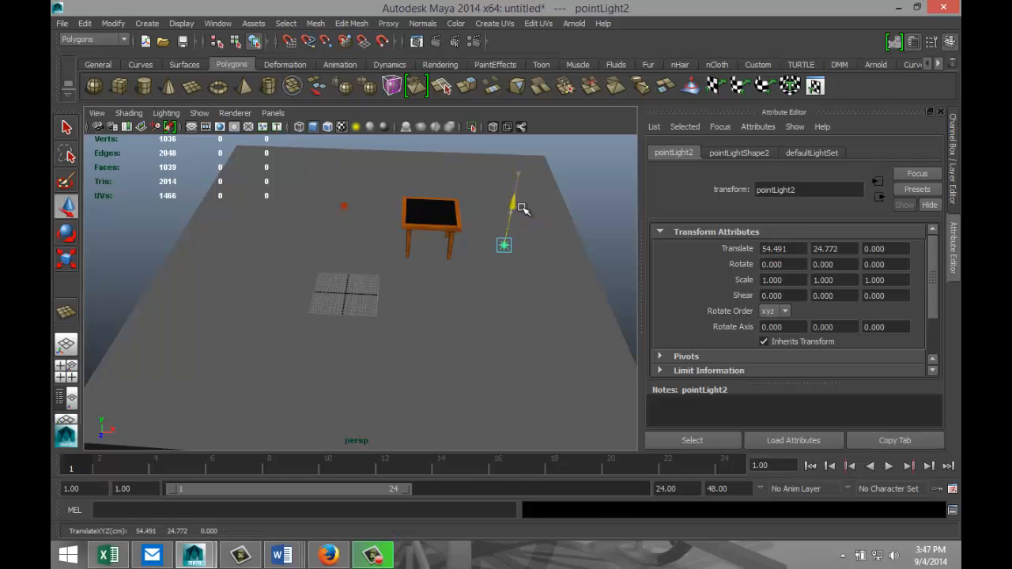
left_click_drag(332, 269, 370, 251, "alt")
- Turn on depth map shadows for the original point light
left_click(362, 234)
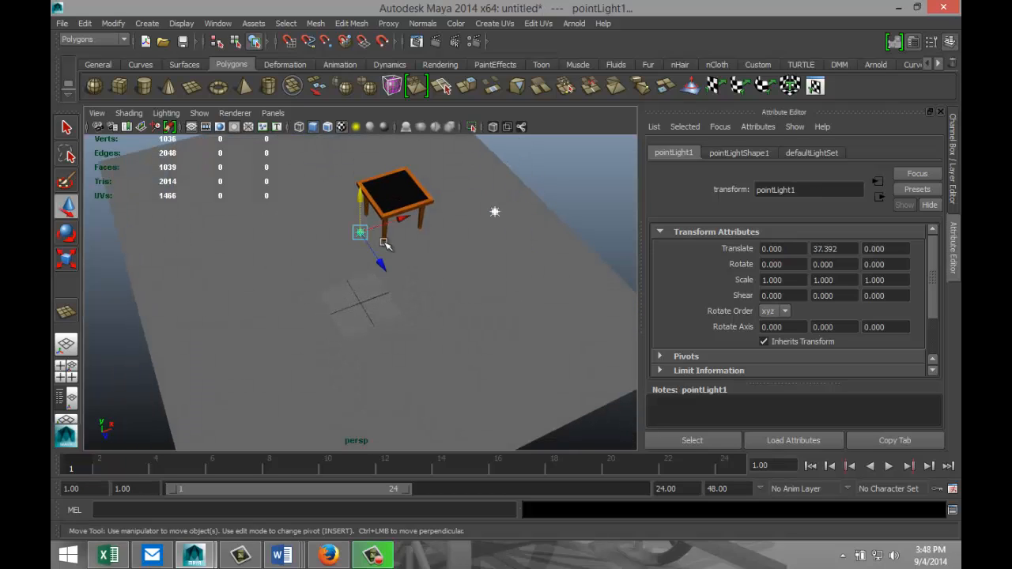
left_click(739, 153)
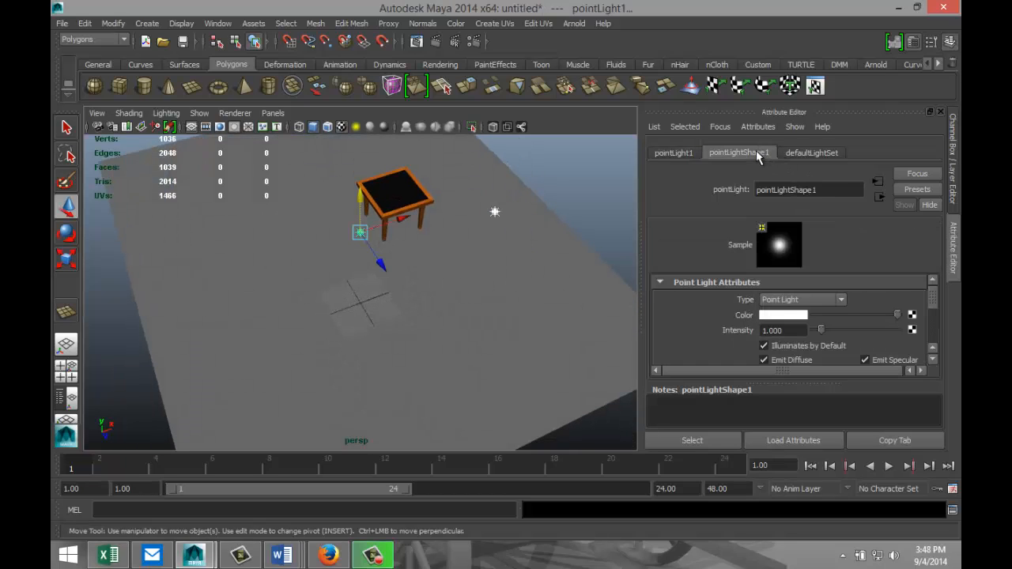
scroll(882, 306, "down", 4)
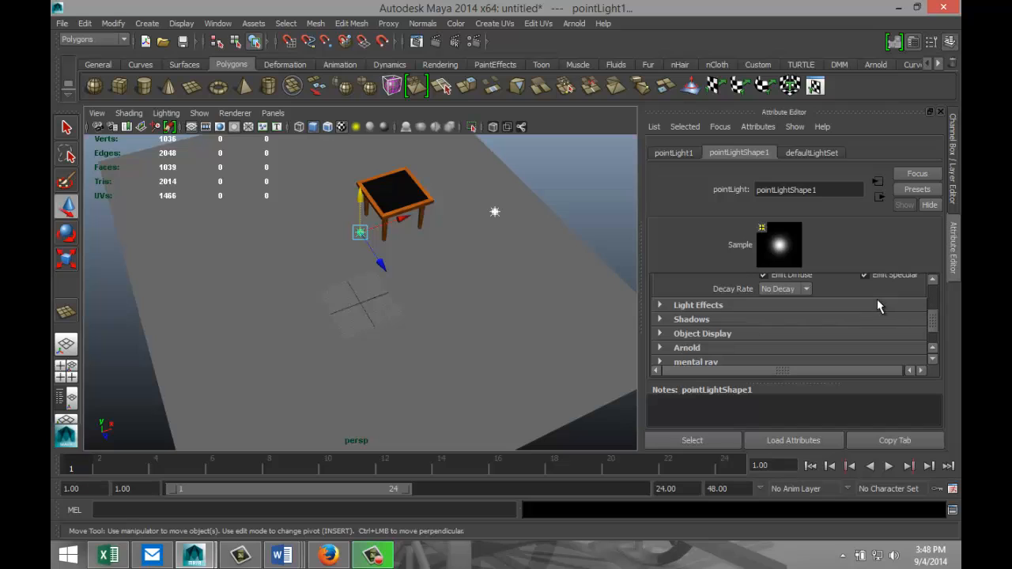
left_click(661, 320)
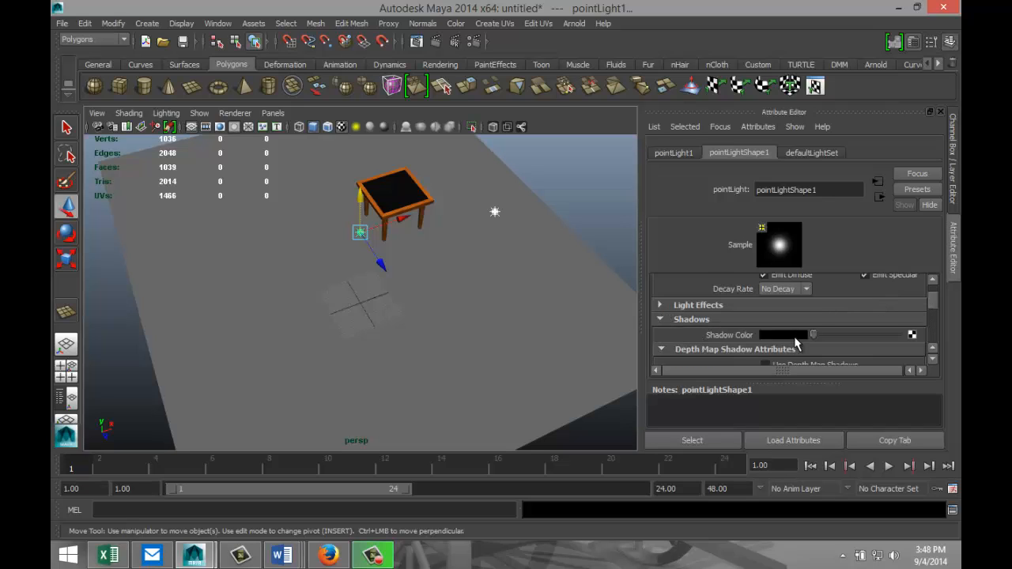
scroll(794, 343, "down", 1)
left_click(766, 323)
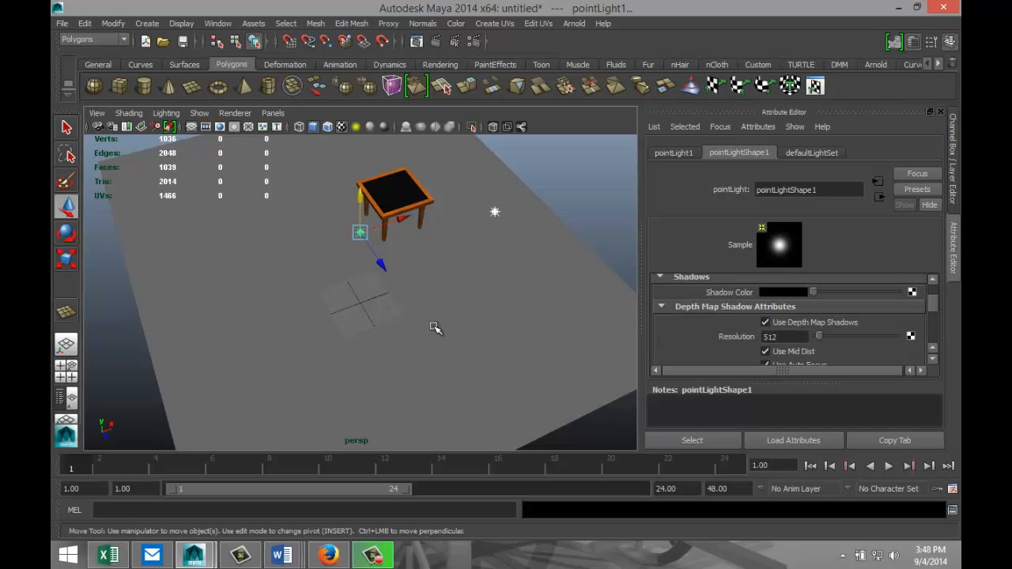
- Create an ambient light and move it beside the table to Y about 16.56, Z about -70.65
scroll(435, 332, "up", 3)
scroll(433, 317, "down", 5)
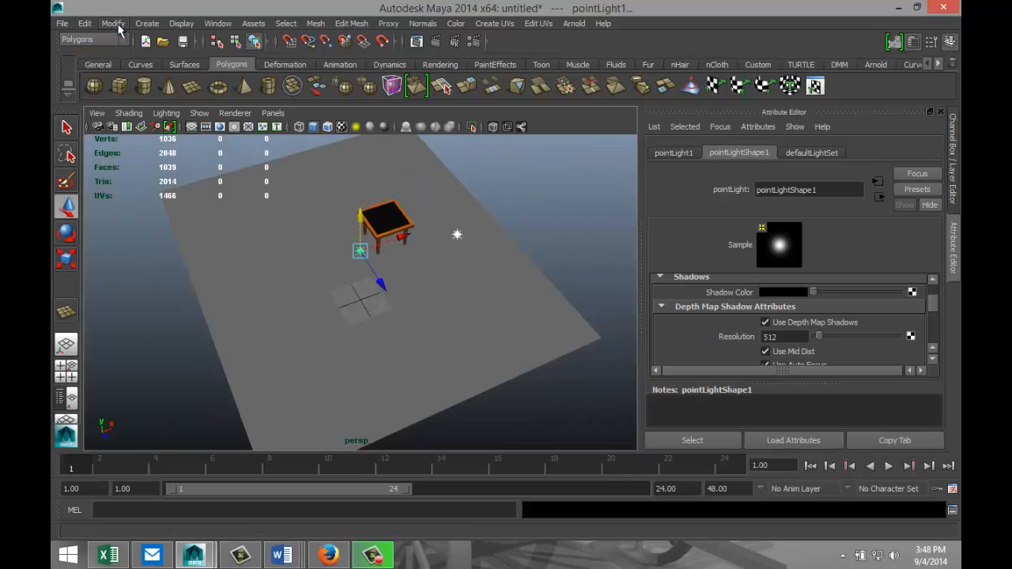
left_click(147, 24)
mouse_move(202, 84)
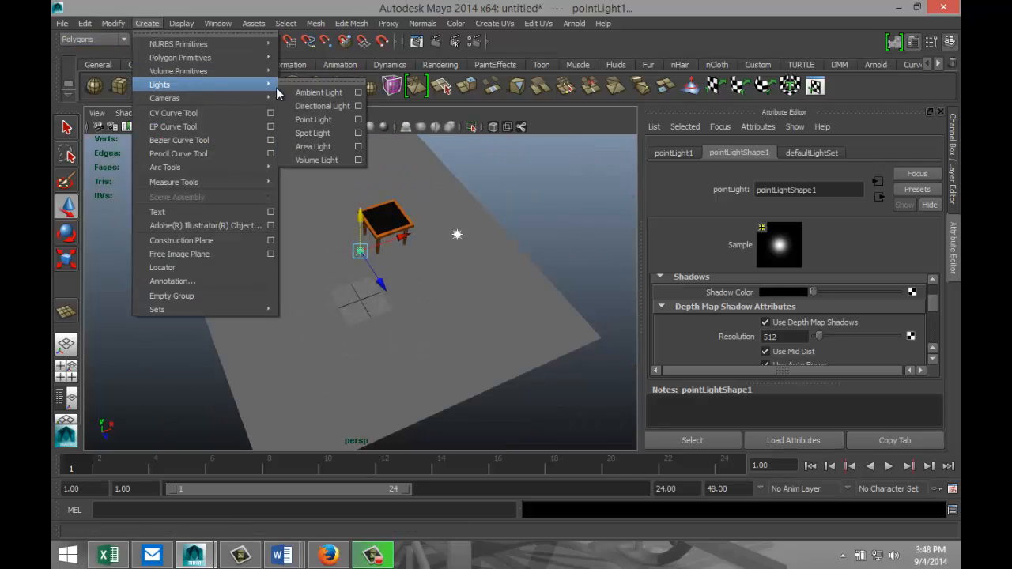
left_click(319, 92)
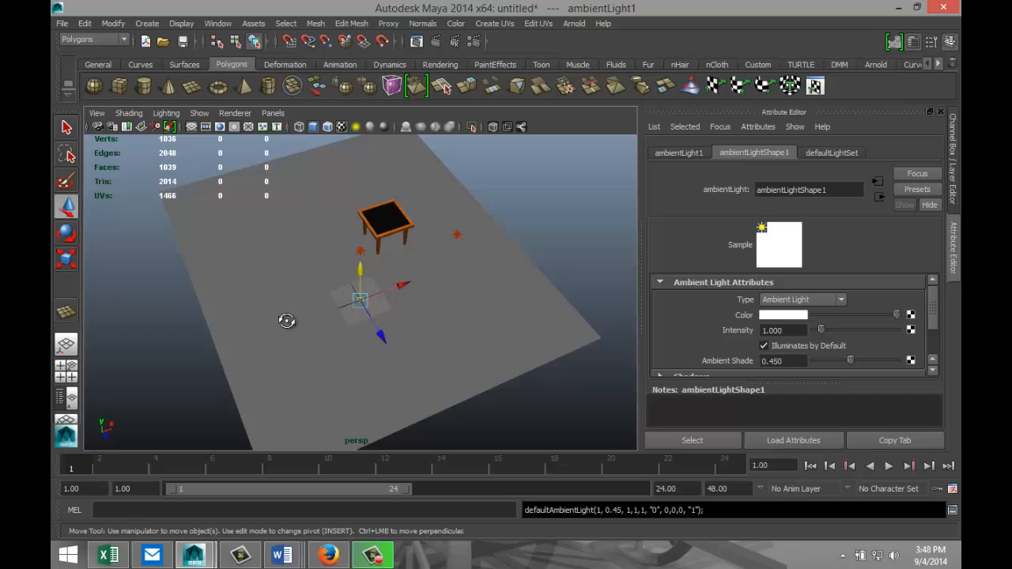
left_click_drag(286, 320, 280, 286, "alt")
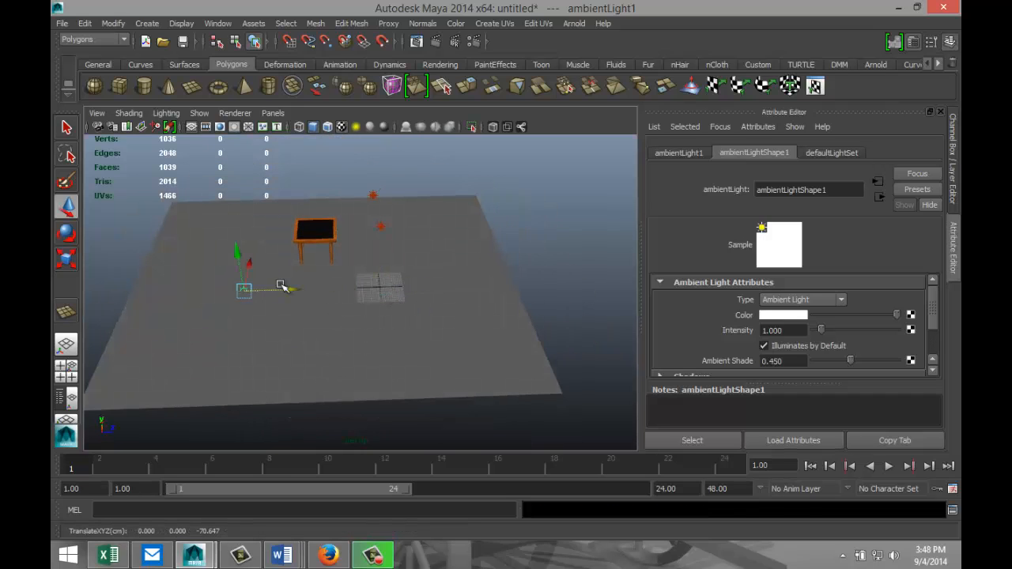
left_click_drag(237, 252, 230, 232)
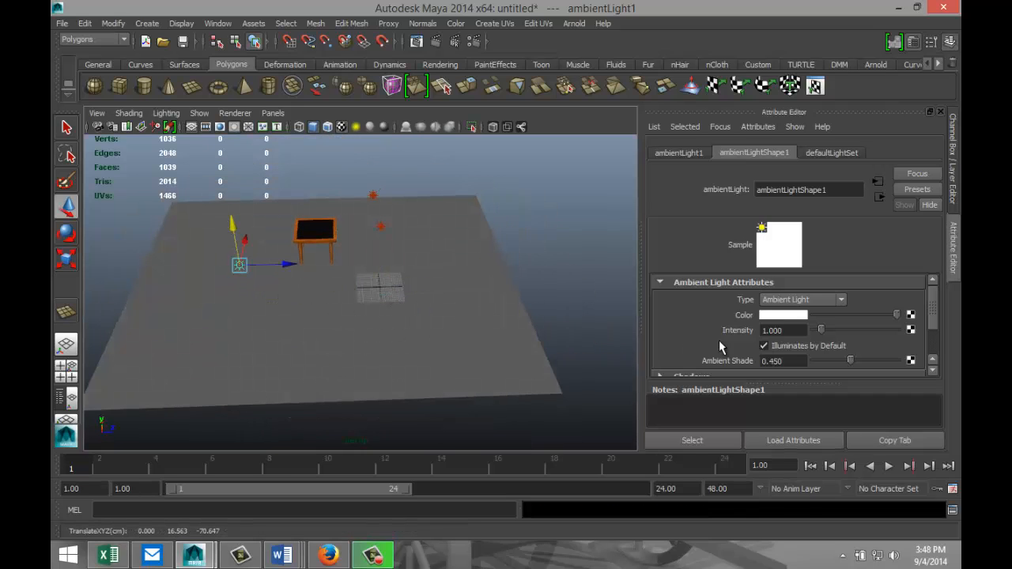
- Set the ambient light's intensity to 0.1
left_click_drag(795, 331, 745, 330)
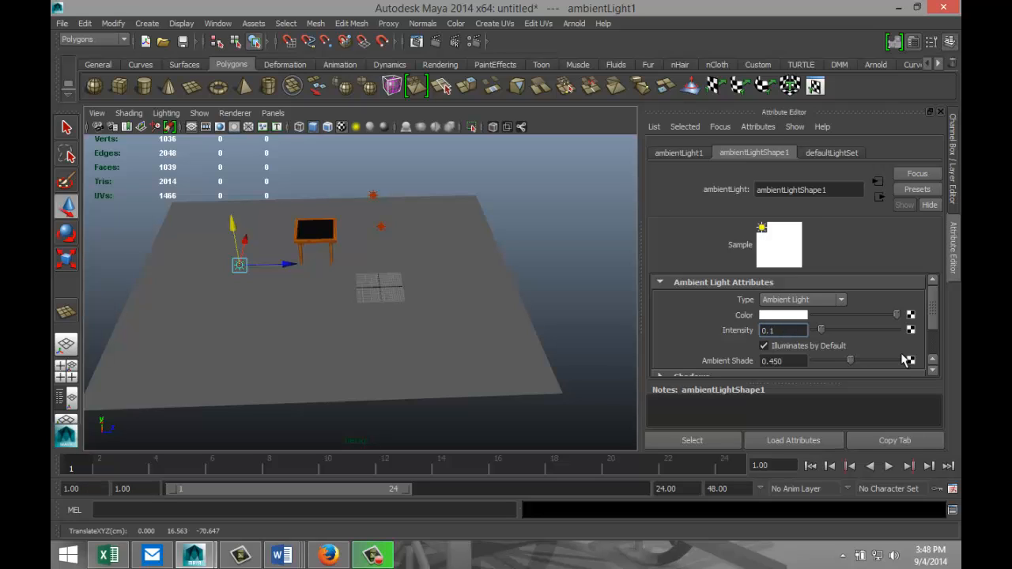
key("Return")
- Apply automatic UV mapping to the table leg nearest the camera in a close, low view
scroll(436, 309, "up", 5)
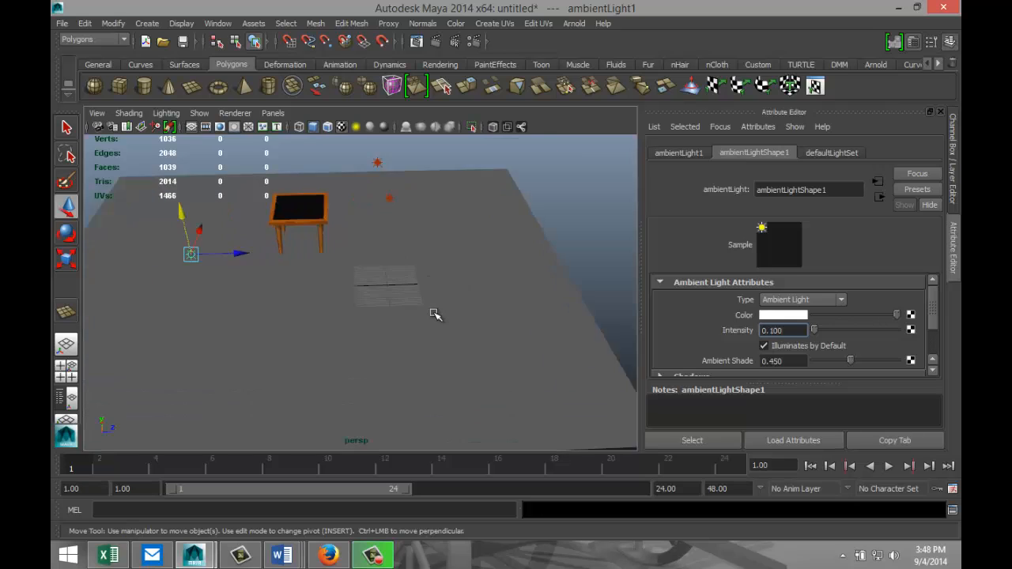
scroll(486, 407, "down", 5)
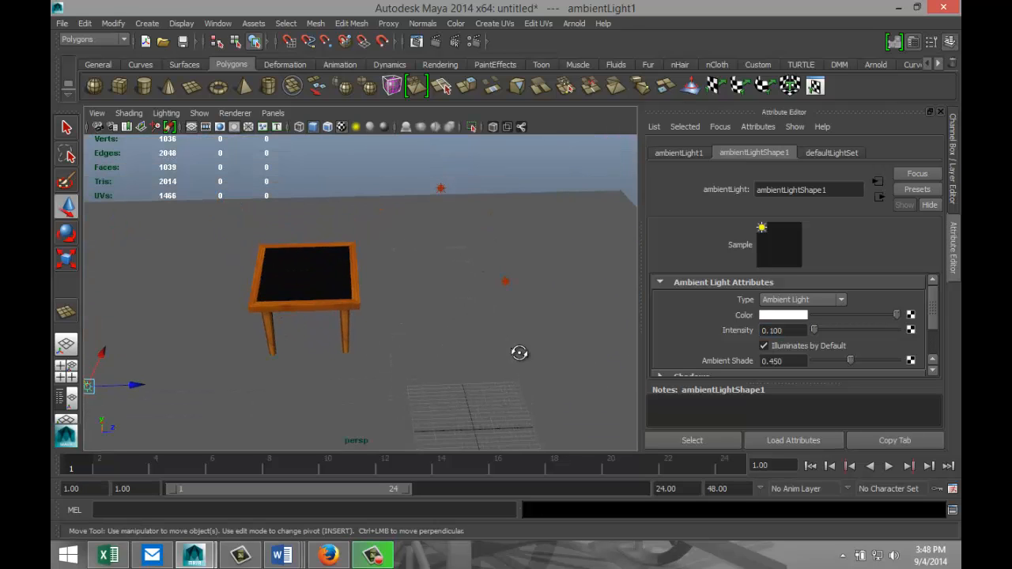
left_click_drag(517, 350, 466, 321, "alt")
scroll(480, 340, "up", 3)
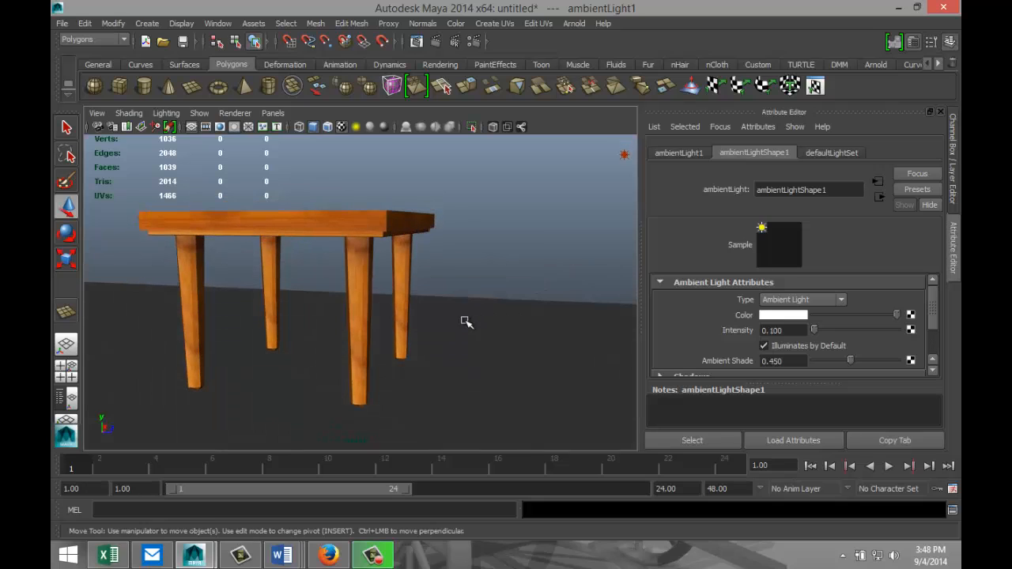
left_click(354, 277)
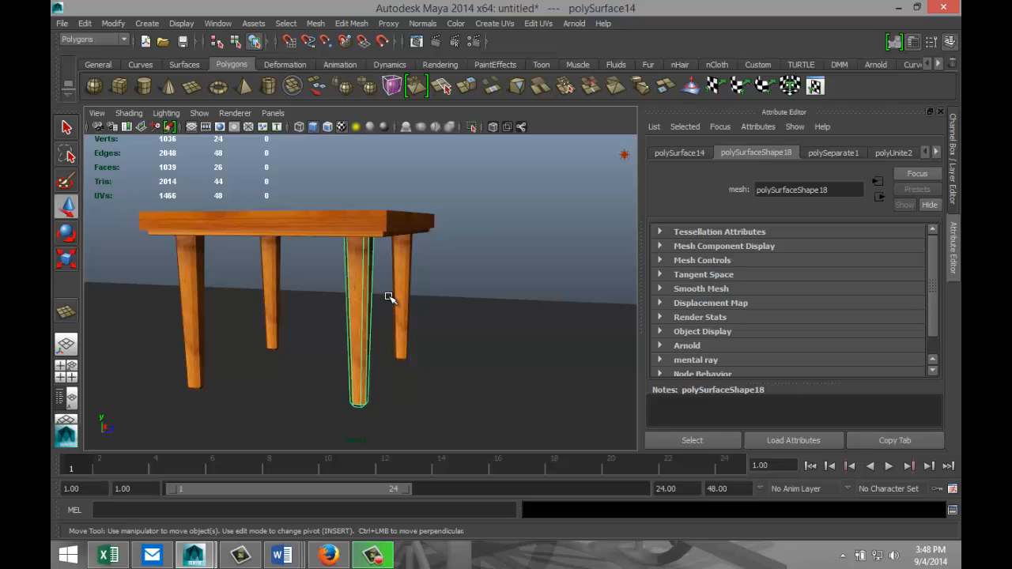
left_click(494, 24)
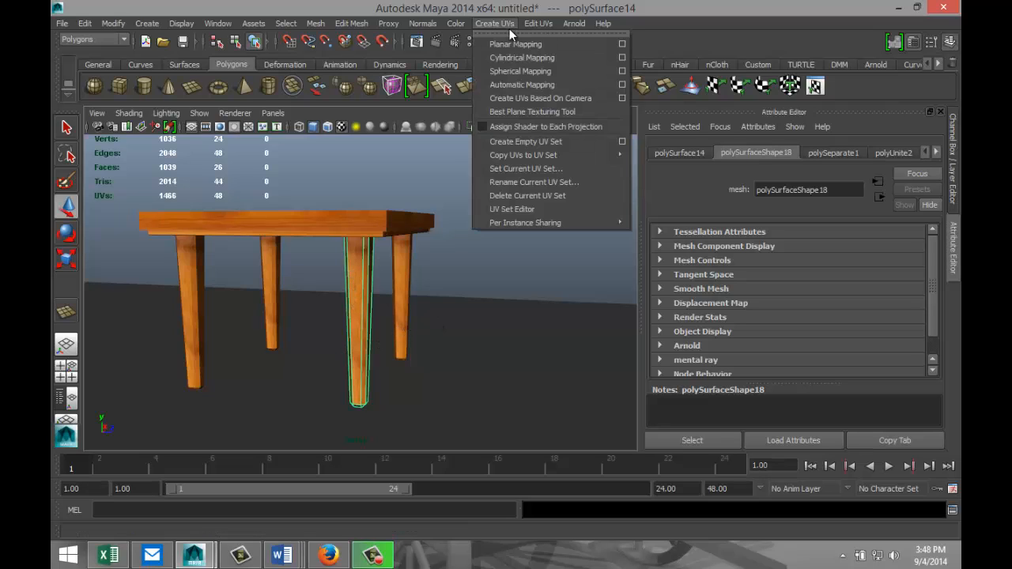
left_click(517, 83)
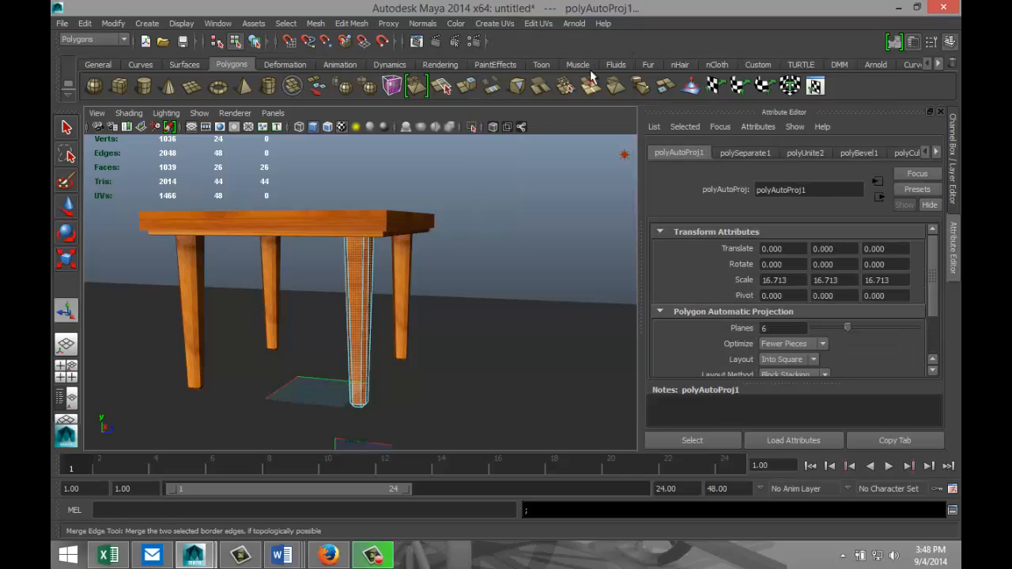
- In the UV Texture Editor, select all of the nearest leg's UVs and shift them about 0.3 along U over the wood image
left_click(539, 24)
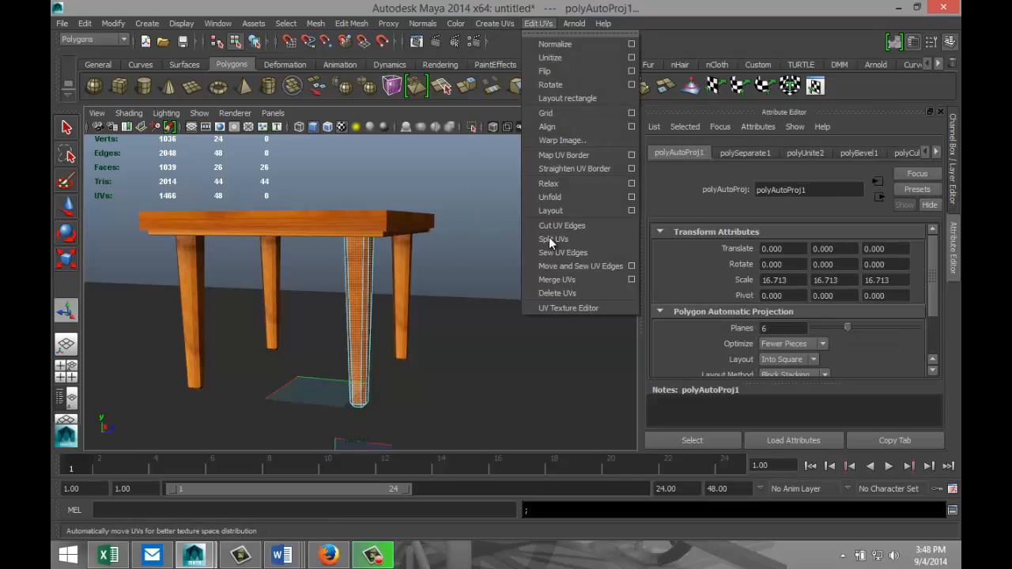
left_click(560, 309)
scroll(553, 329, "down", 5)
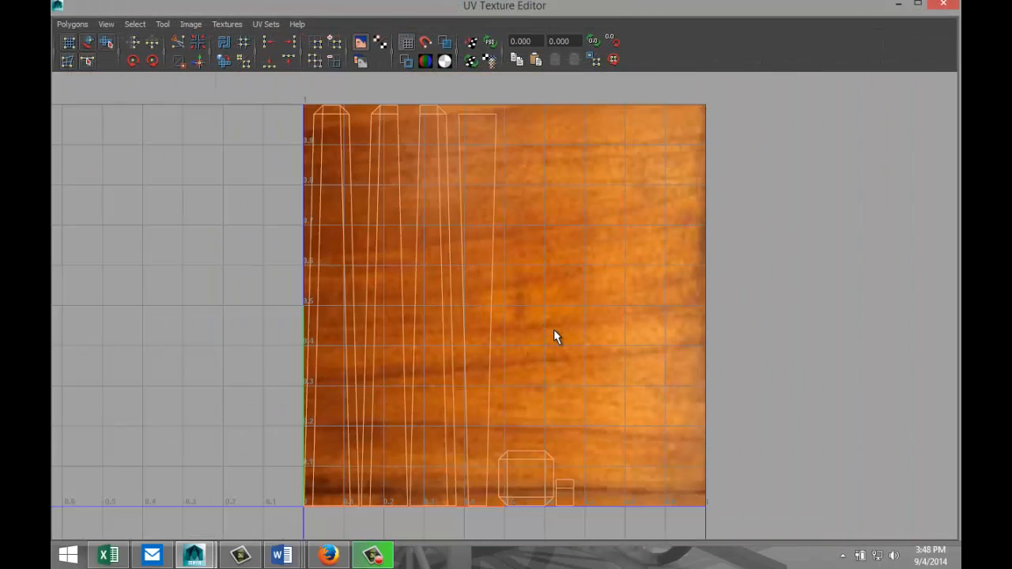
right_click(438, 270)
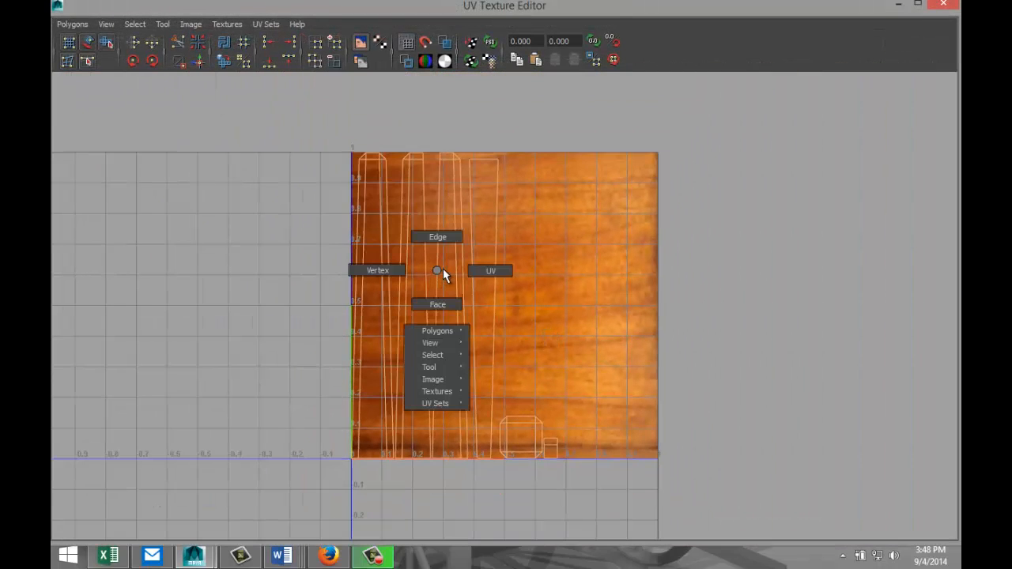
left_click(491, 272)
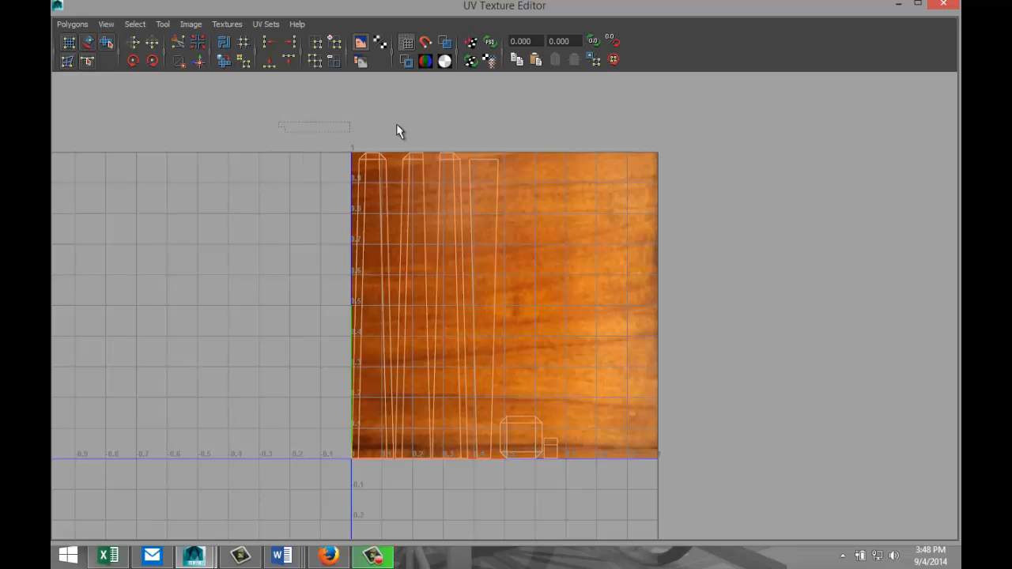
left_click_drag(678, 488, 678, 490)
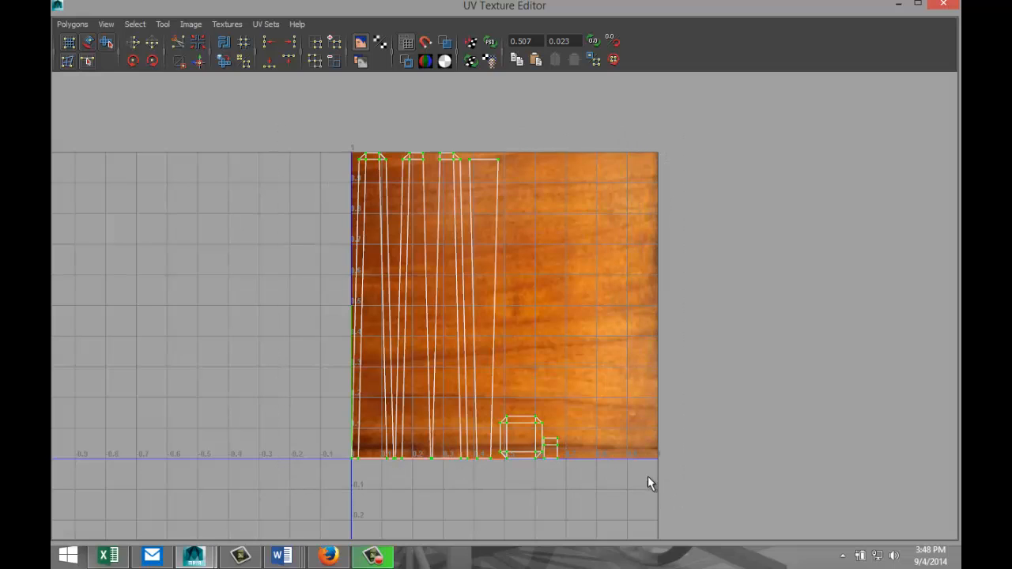
key("w")
left_click_drag(545, 304, 646, 304)
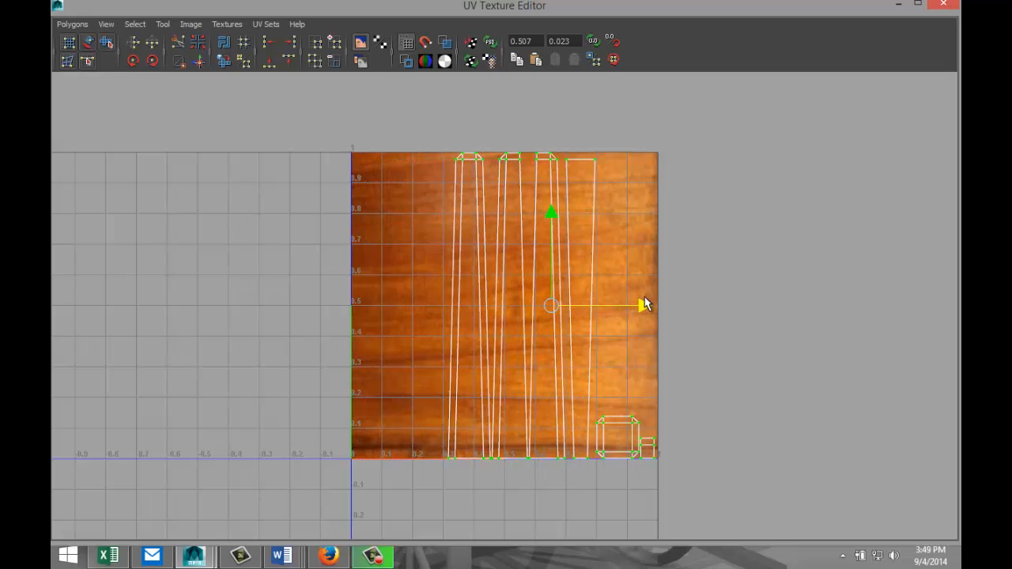
left_click(907, 5)
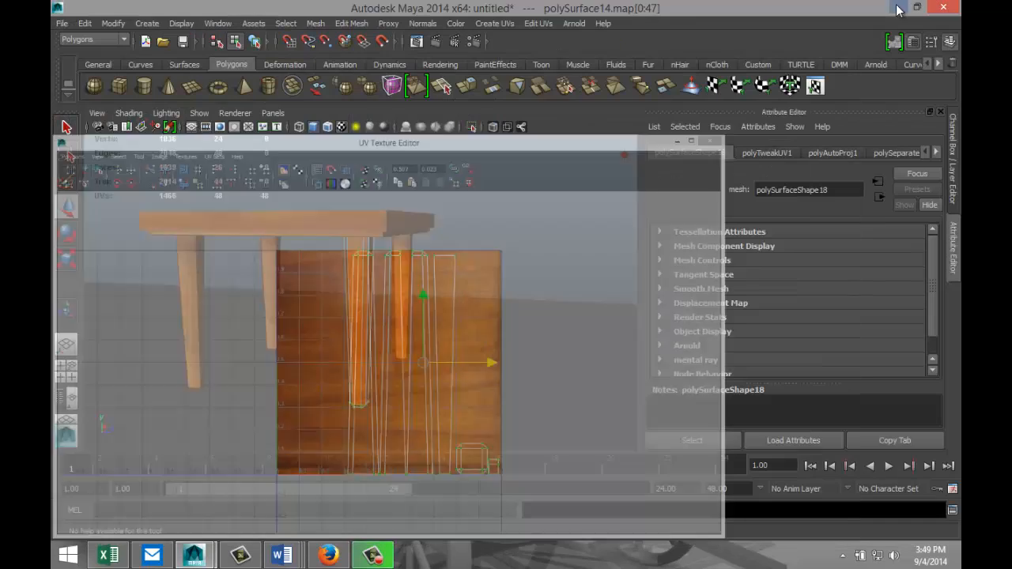
- Select the other front table leg and try to apply automatic UV mapping to it
left_click(193, 296)
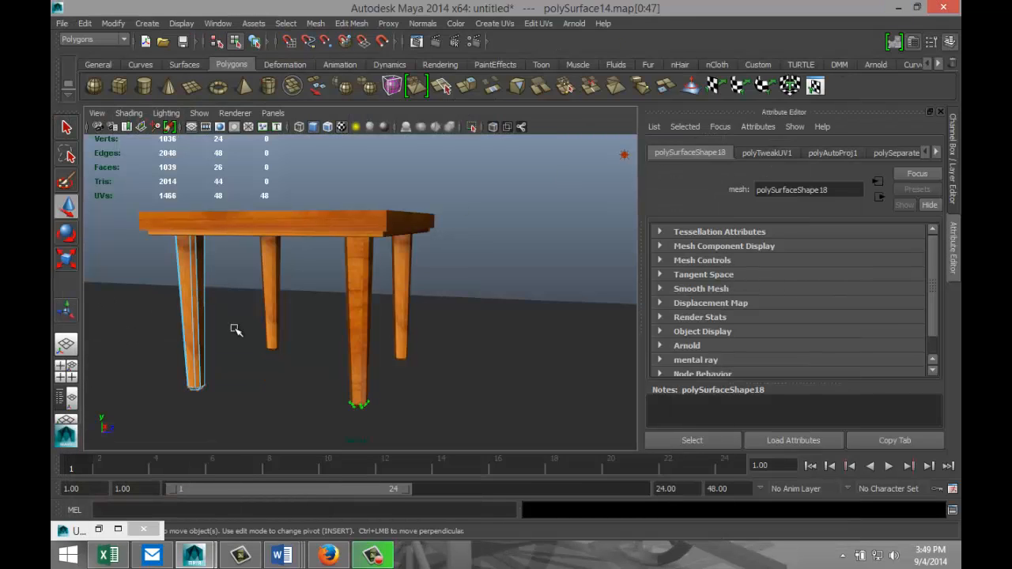
left_click(494, 23)
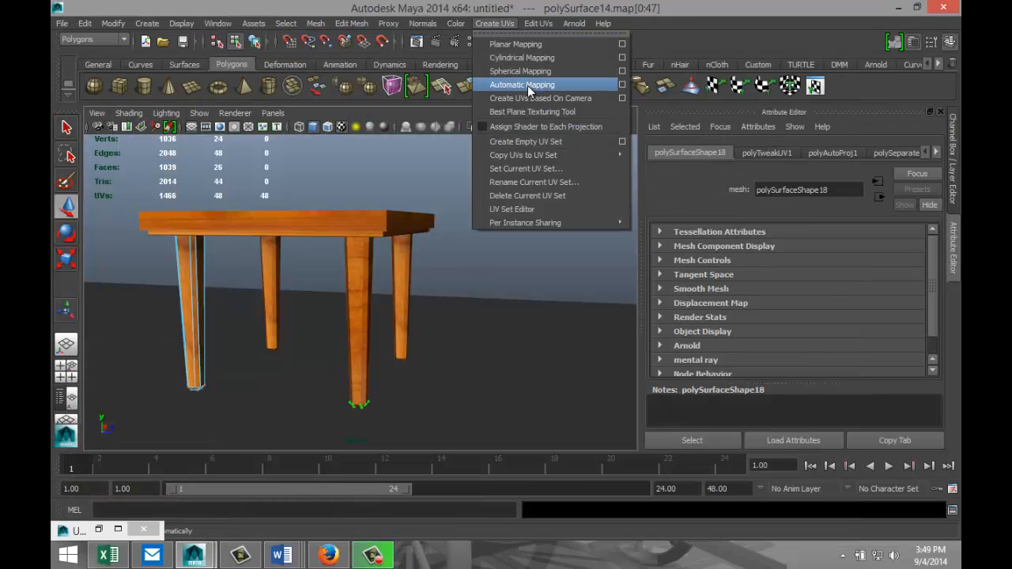
left_click(521, 84)
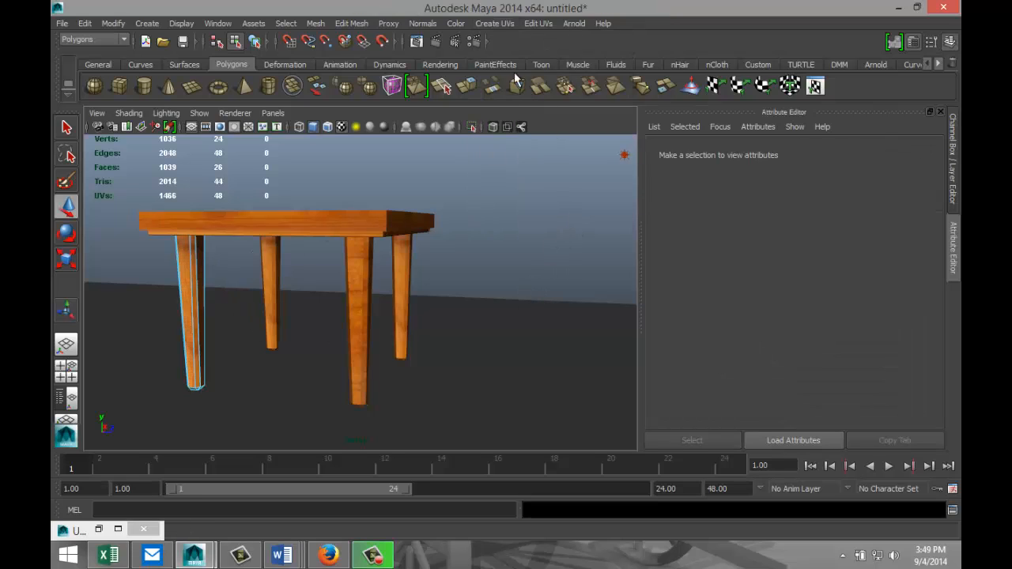
- Select all UVs of the second front leg in the UV Texture Editor and scale them uniformly down to about 78%
left_click(537, 24)
left_click(575, 307)
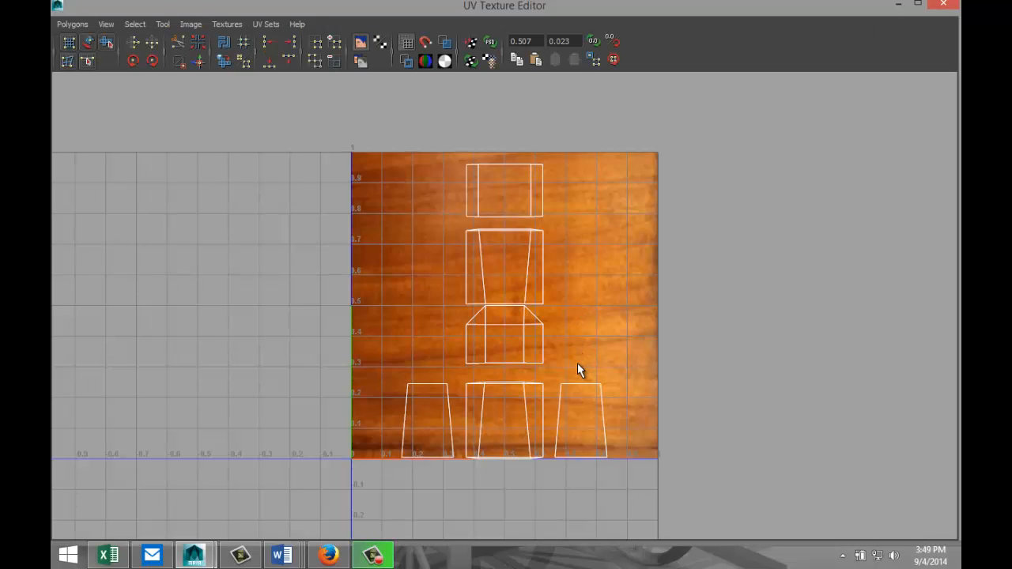
scroll(577, 363, "down", 2)
scroll(577, 362, "up", 1)
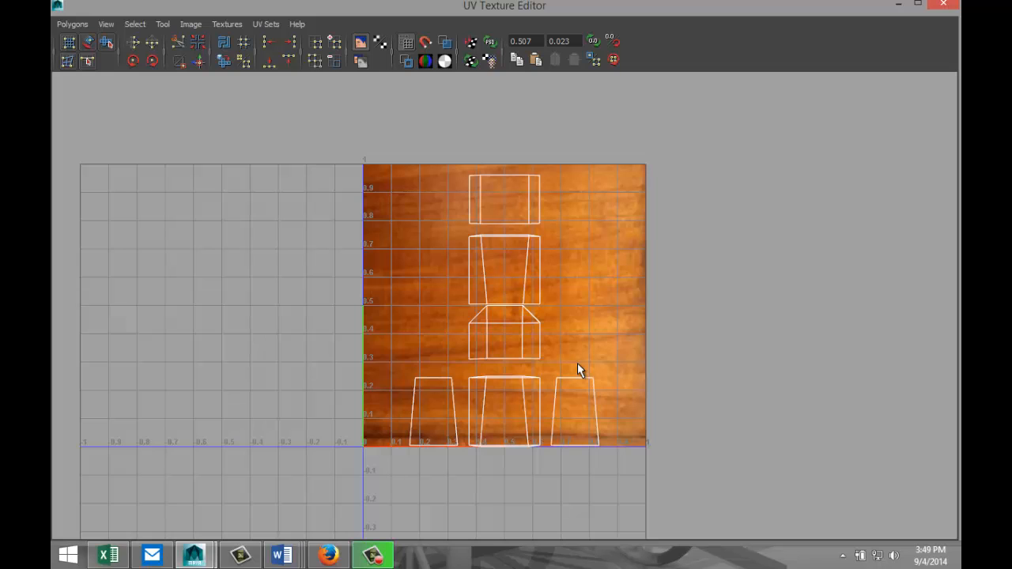
scroll(557, 334, "down", 1)
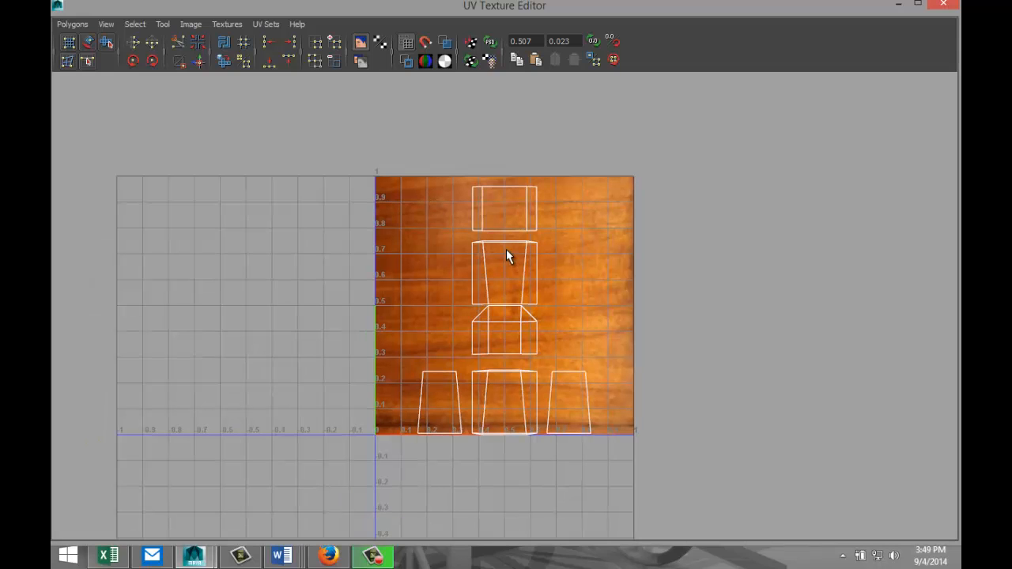
right_click_drag(506, 249, 552, 246)
left_click_drag(324, 167, 686, 494)
key("r")
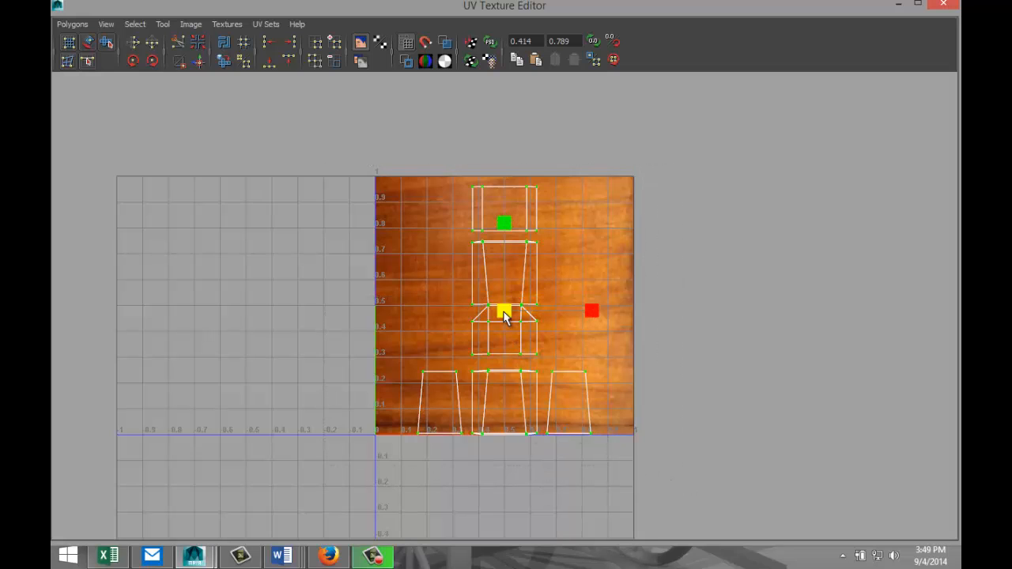
left_click_drag(504, 313, 484, 308)
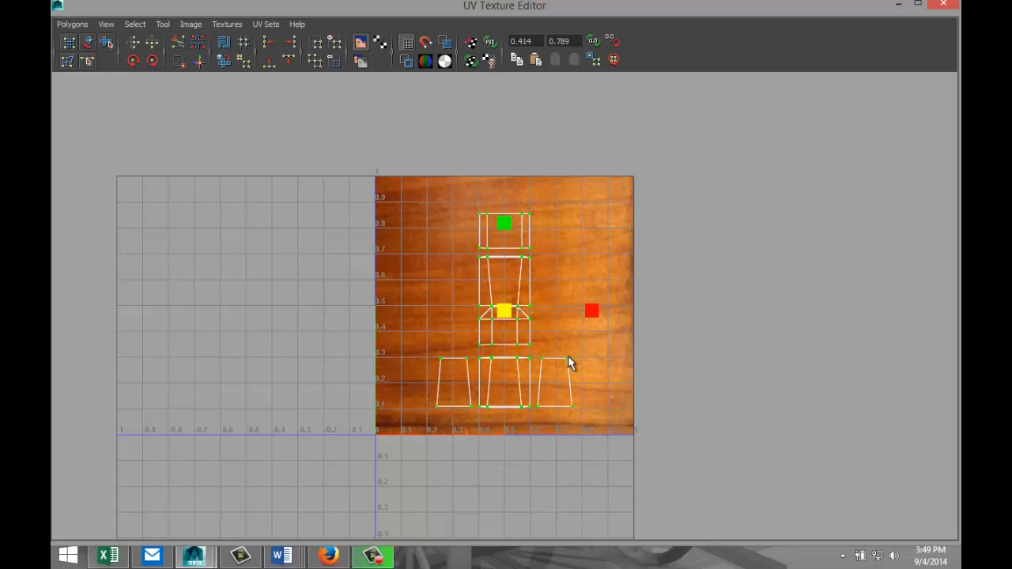
- Rotate the second front leg's UVs about 90 degrees clockwise on the wood image and return to the scene view
key("e")
left_click_drag(583, 273, 539, 377)
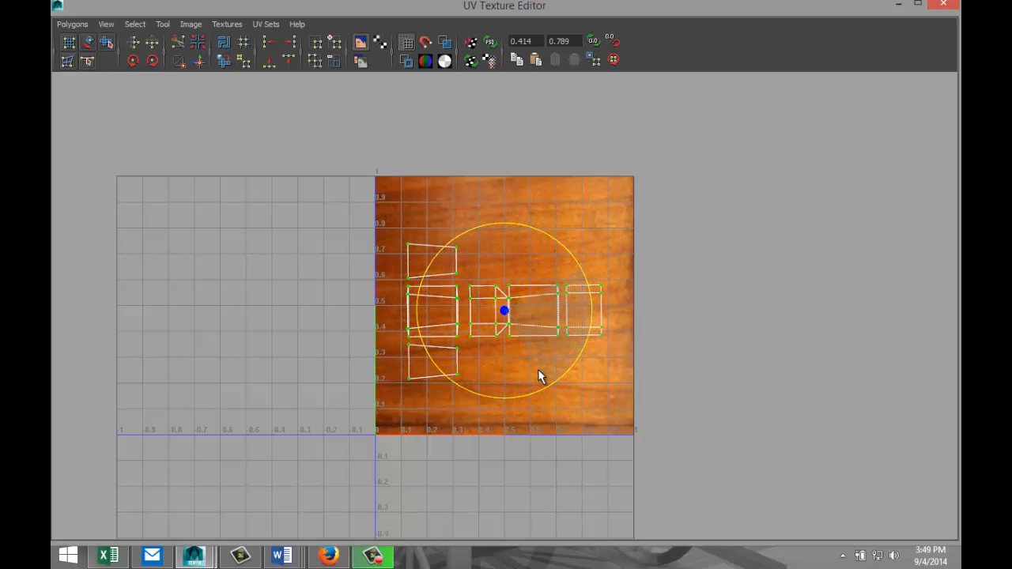
left_click(898, 4)
left_click(480, 336)
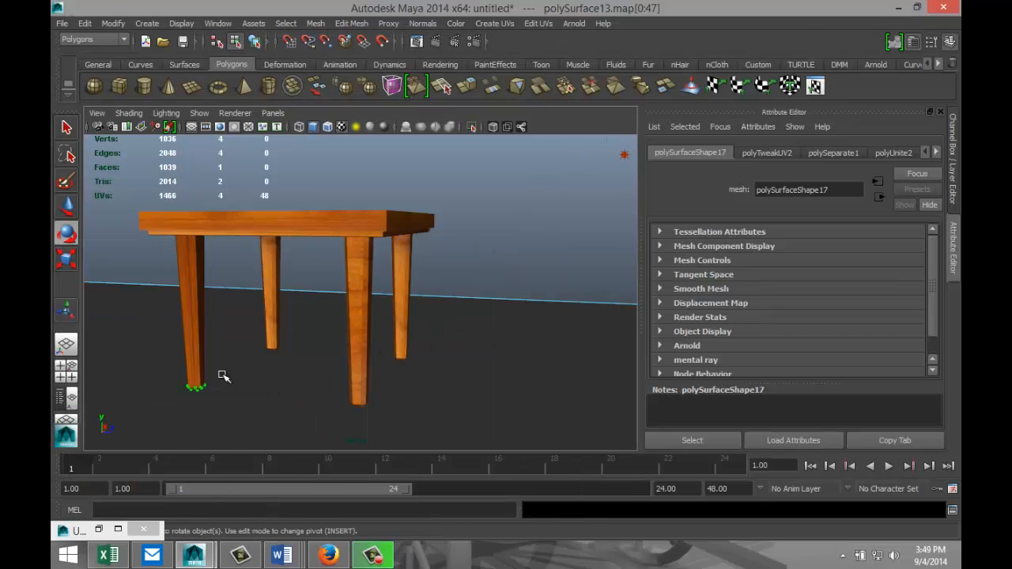
left_click_drag(230, 380, 237, 334, "alt")
left_click(236, 332)
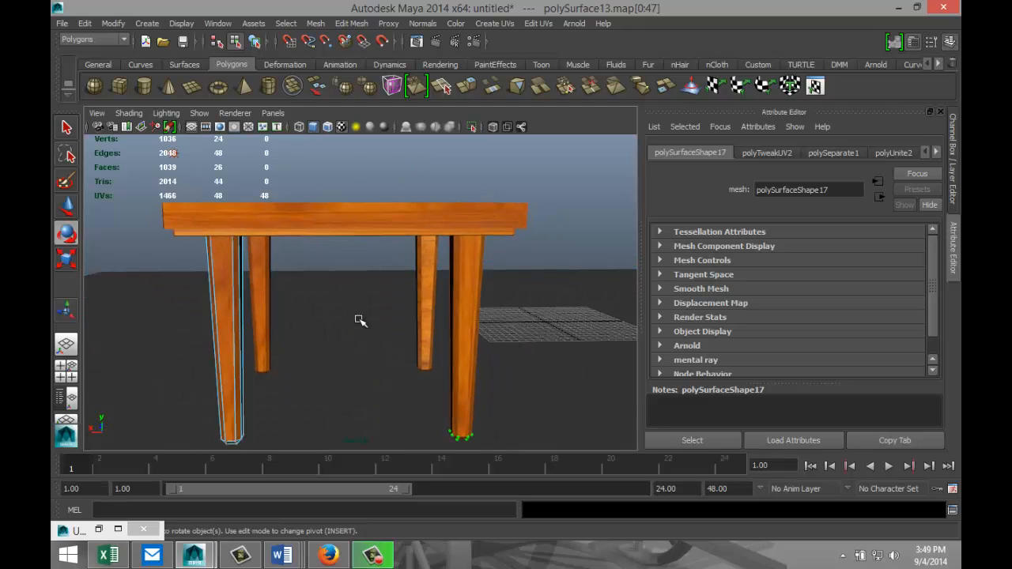
left_click(537, 24)
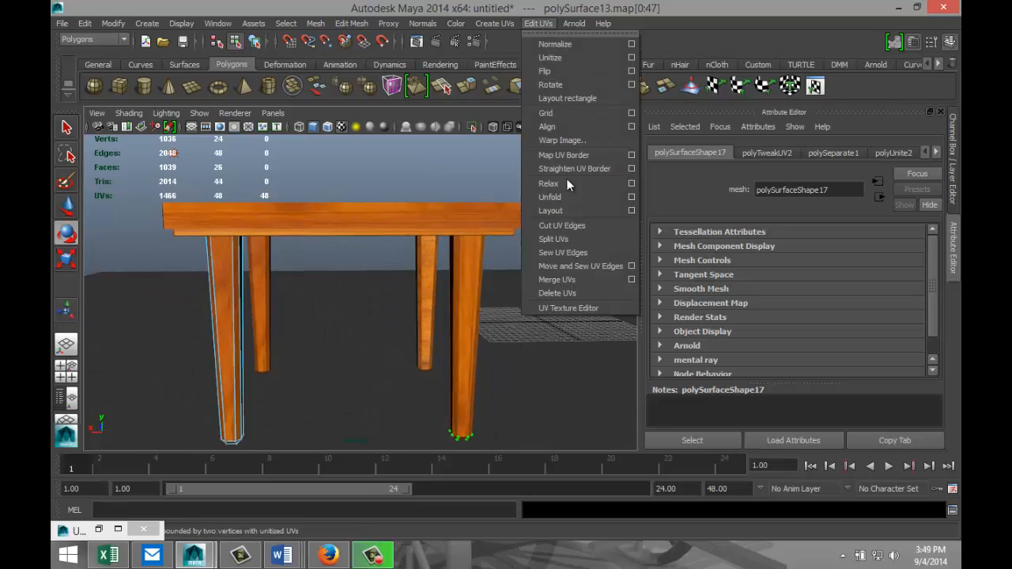
left_click(596, 309)
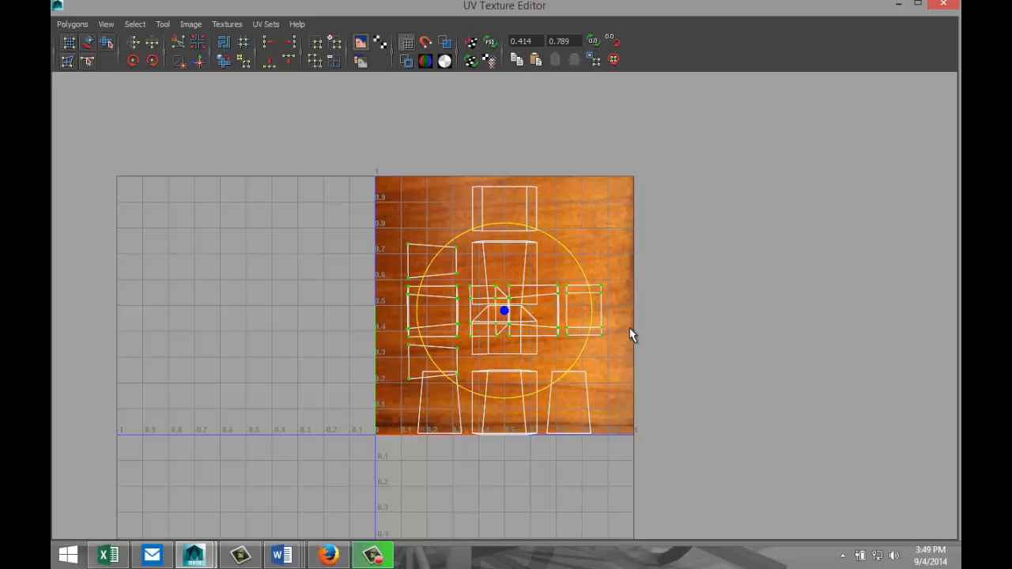
scroll(633, 333, "down", 1)
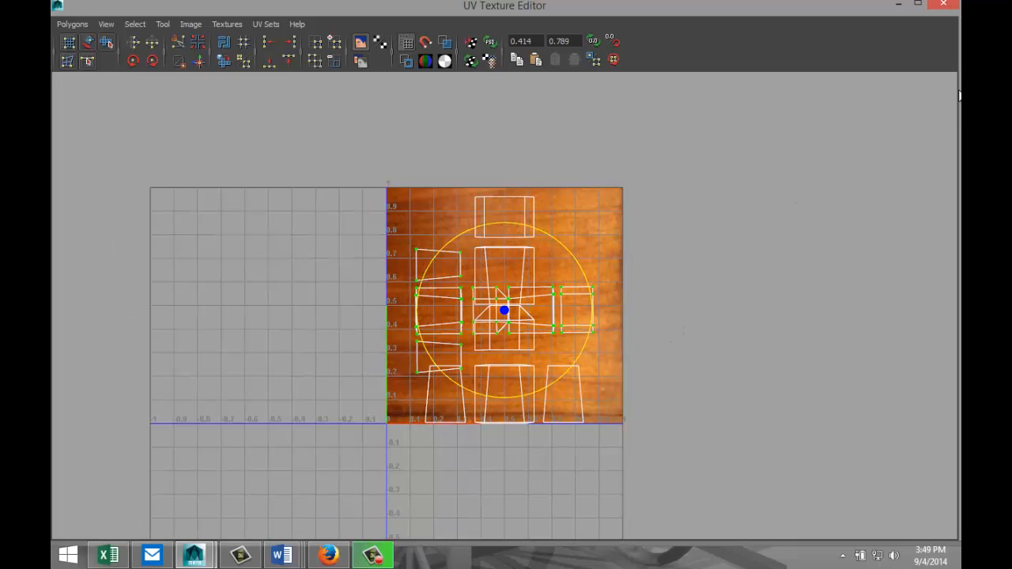
left_click(946, 8)
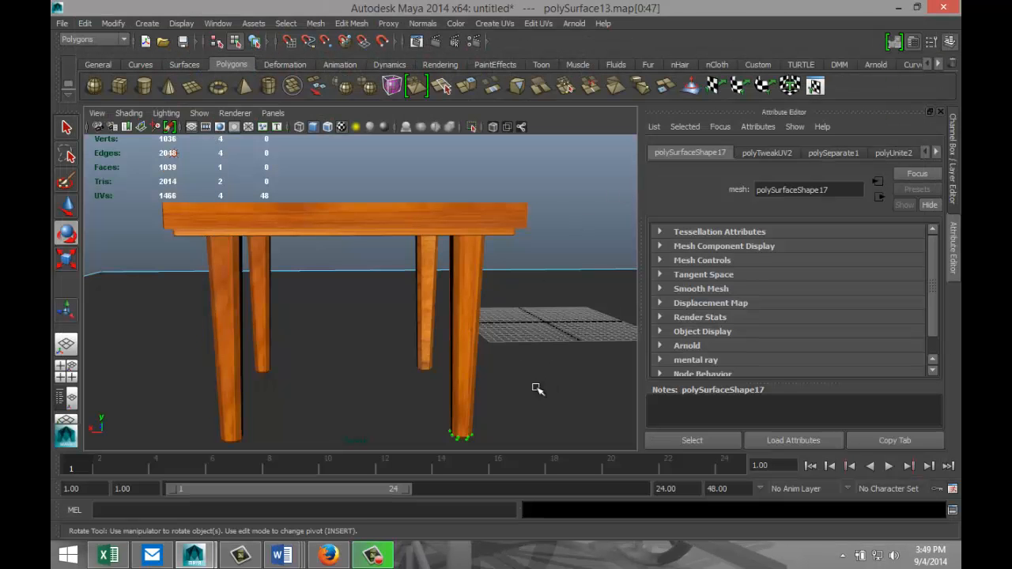
- Select all UVs of the near leg diagonally opposite the first adjusted leg and rotate them about 90 degrees clockwise on the wood image
right_click_drag(463, 272, 518, 255)
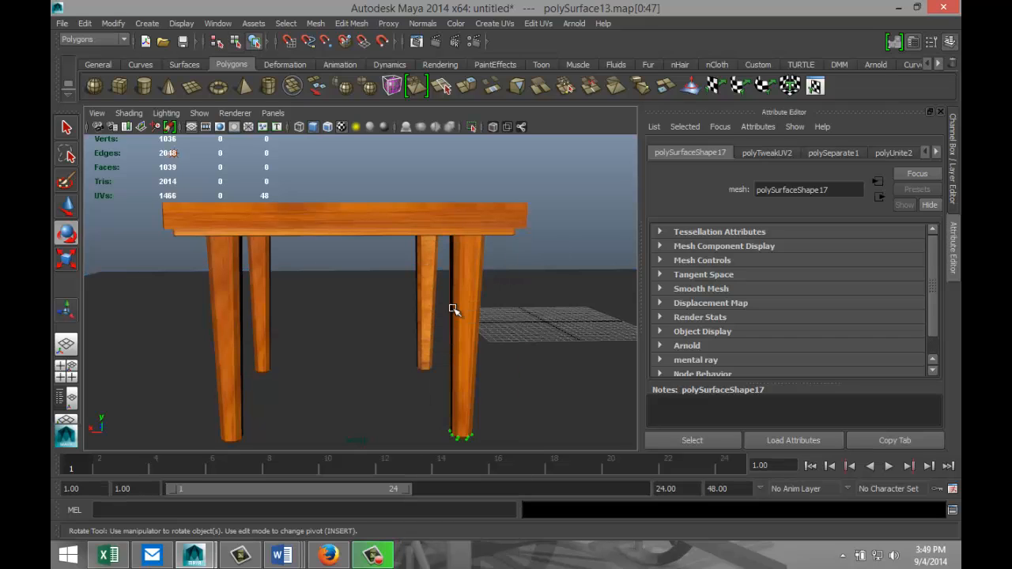
left_click(424, 306)
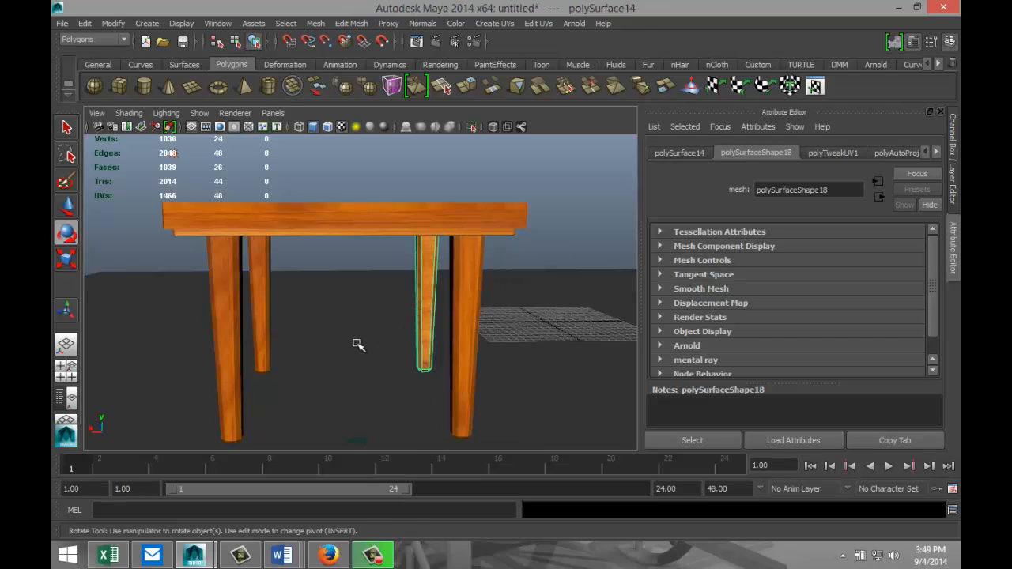
left_click(238, 338)
left_click(537, 22)
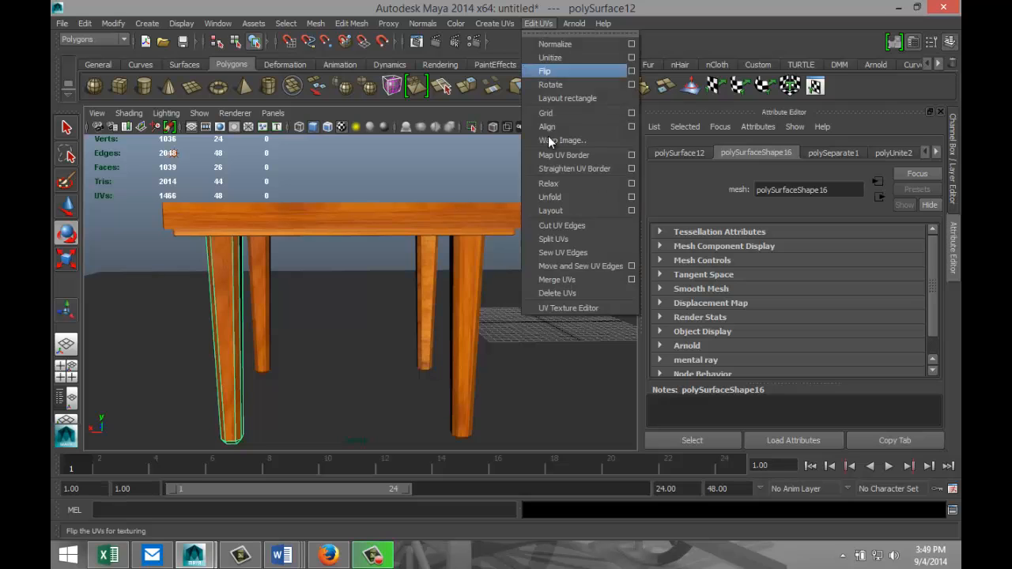
left_click(601, 307)
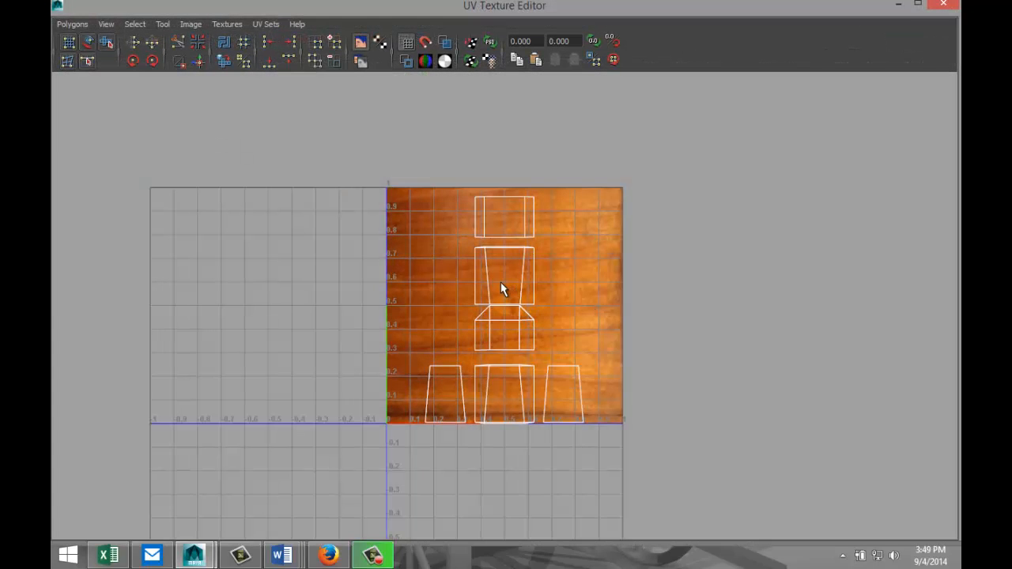
right_click_drag(500, 282, 532, 279)
left_click_drag(375, 182, 671, 503)
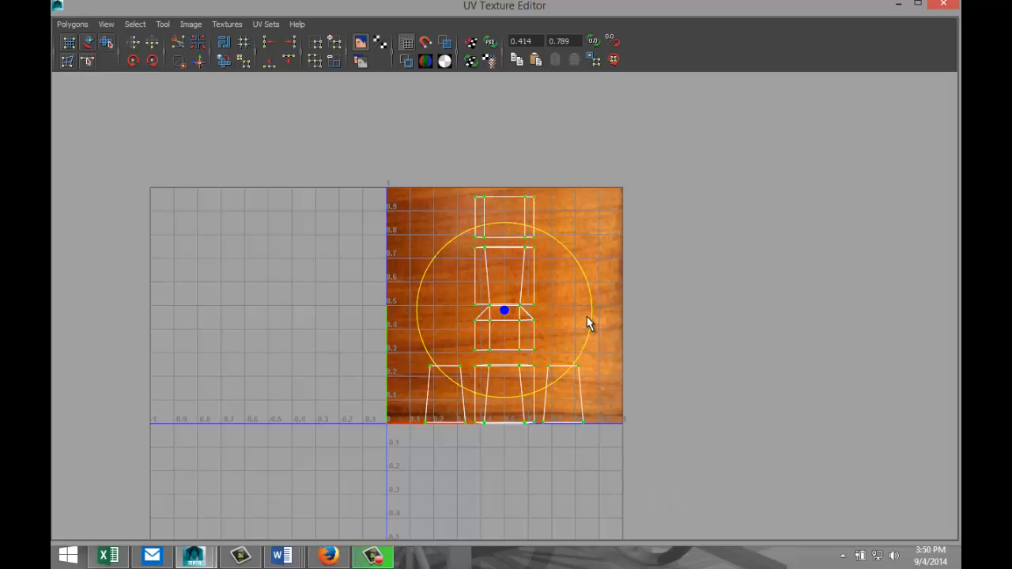
left_click_drag(590, 325, 492, 373)
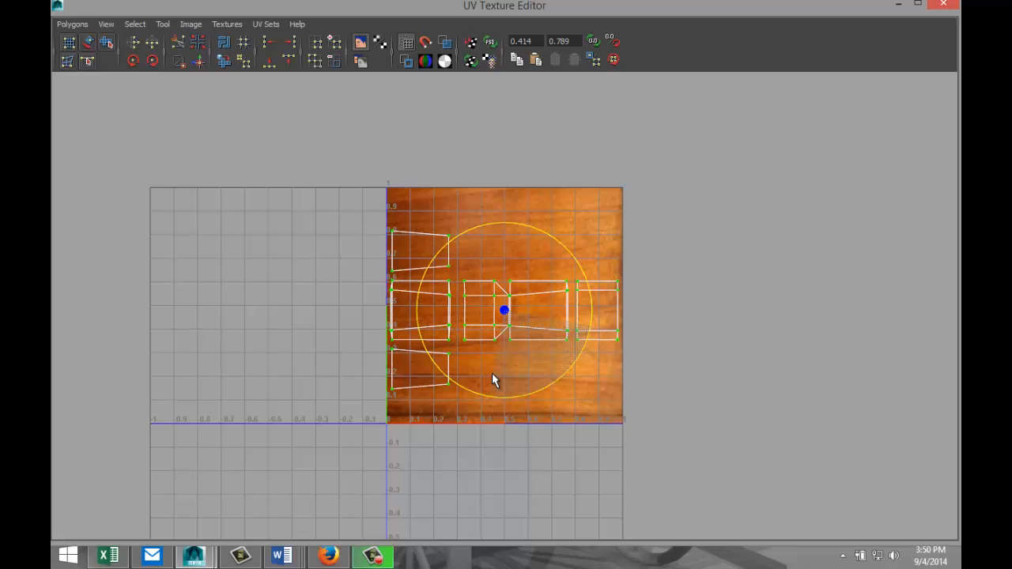
left_click(899, 7)
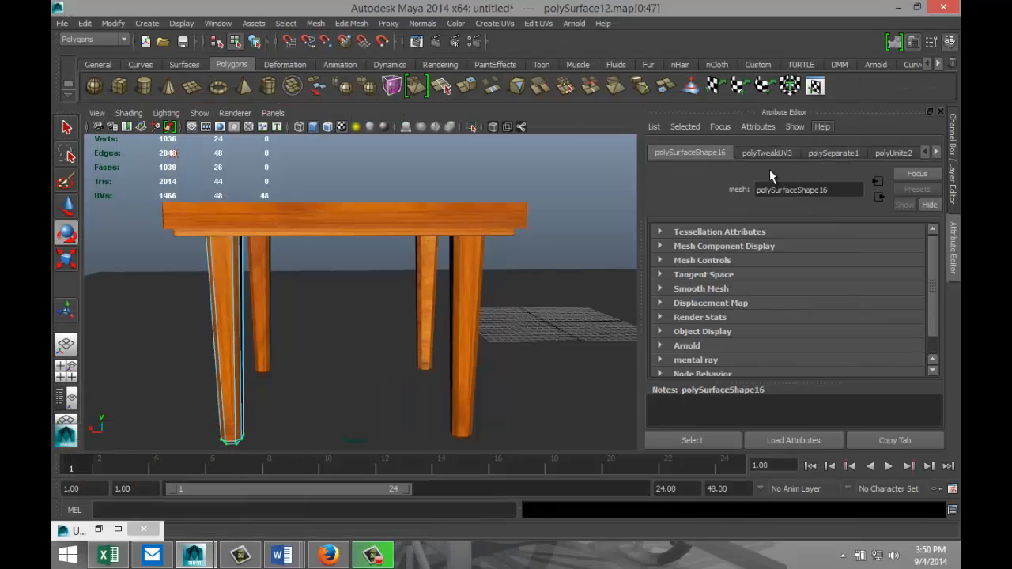
mouse_move(198, 335)
left_mouse_down("alt")
mouse_move(313, 328)
mouse_move(184, 324)
left_mouse_up("alt")
left_click(203, 315)
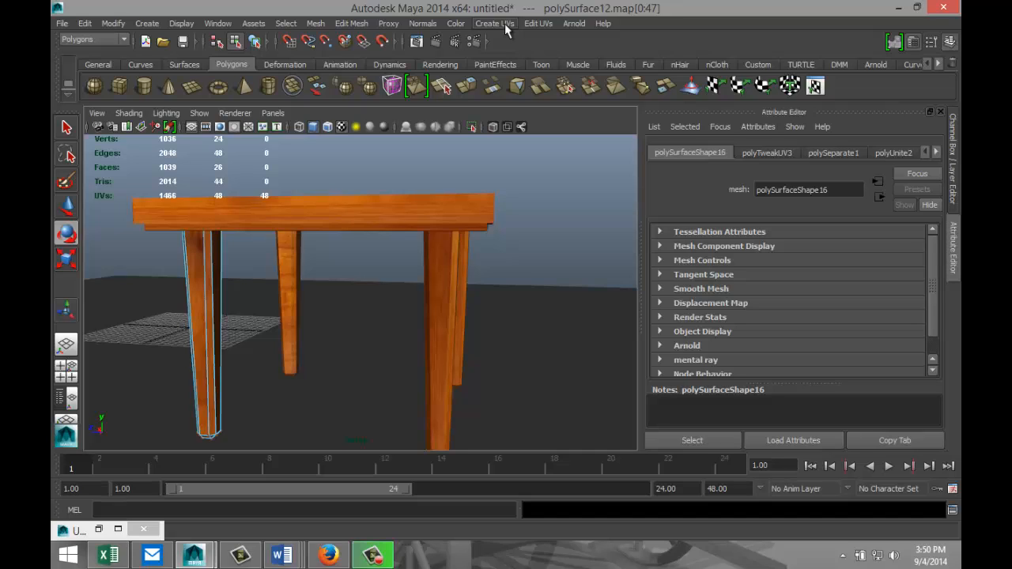
left_click(534, 23)
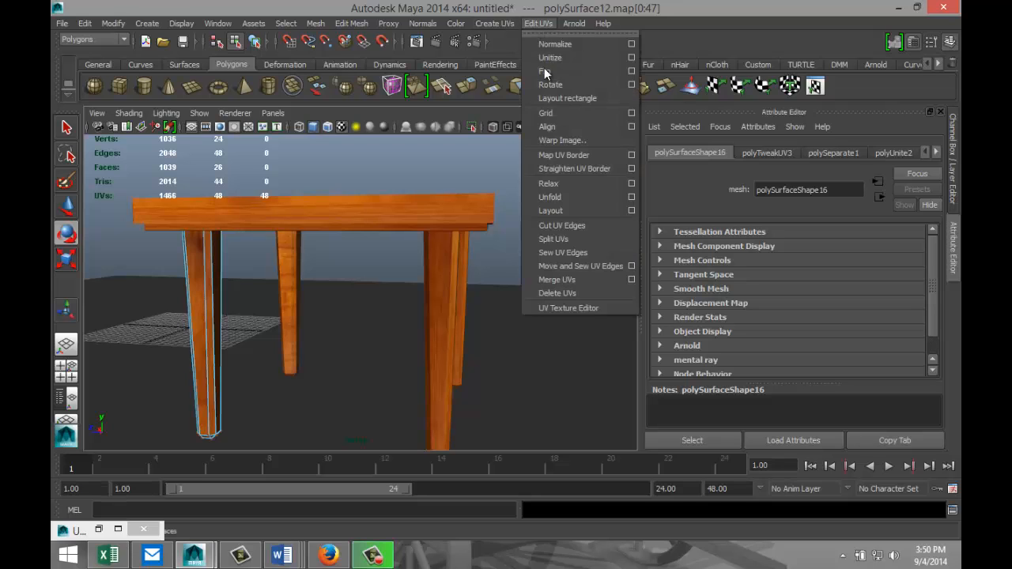
left_click(594, 309)
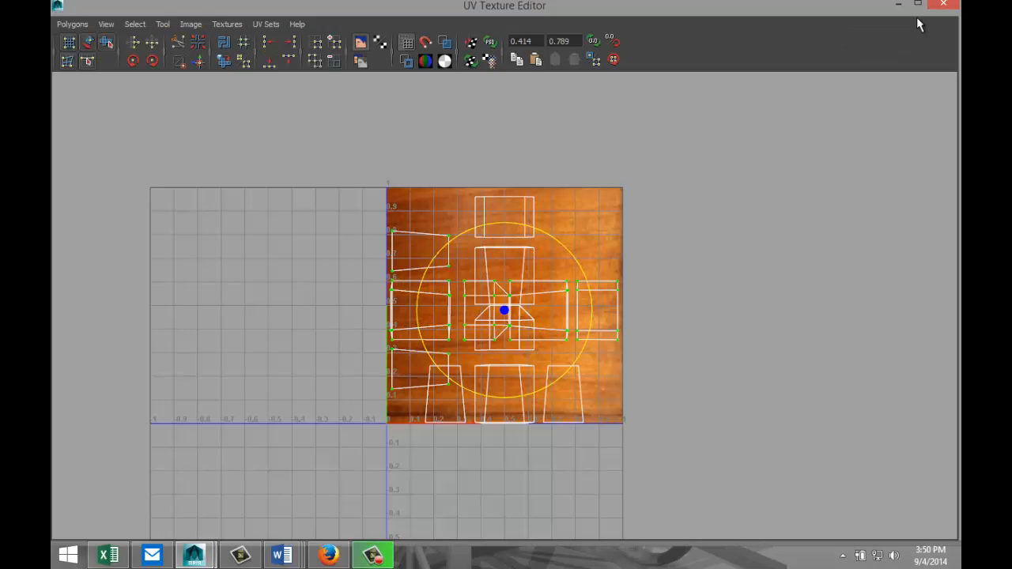
left_click(946, 6)
left_click(435, 332)
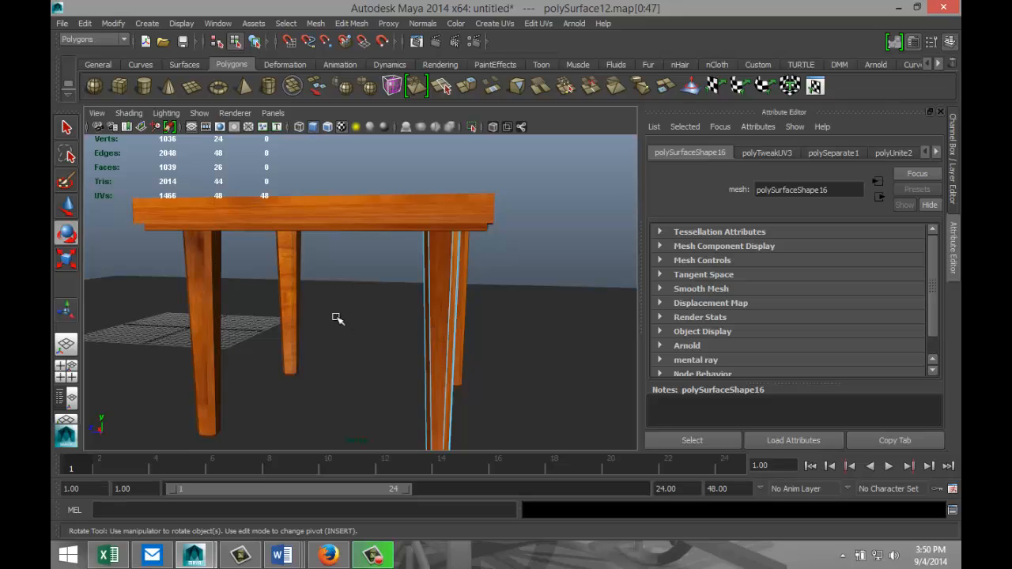
left_click(219, 325)
- Select the last unadjusted table leg as an object, select all its UVs in the UV Texture Editor and rotate them about 180 degrees
right_click_drag(207, 273, 265, 254)
left_click(211, 291)
left_click(547, 25)
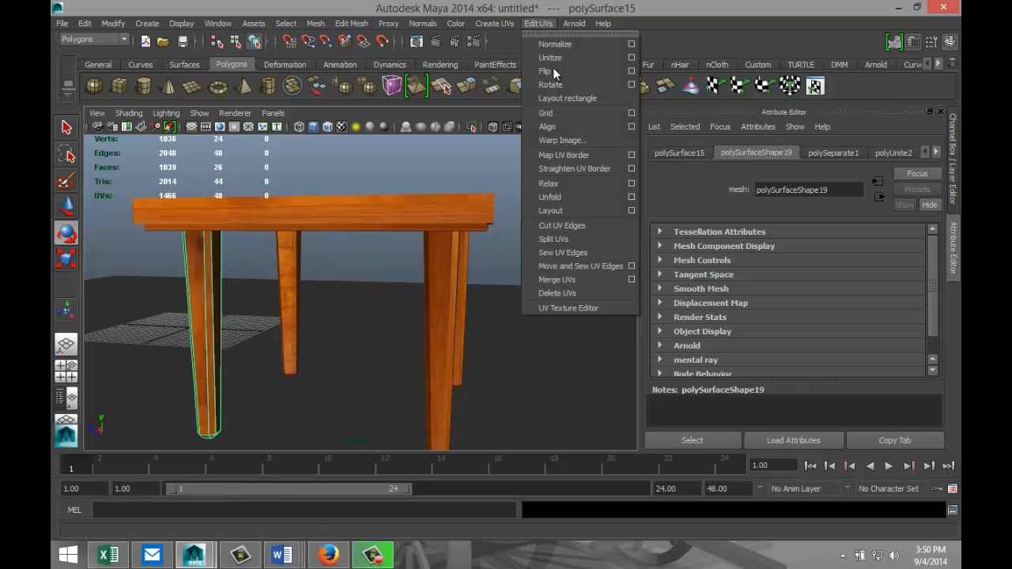
left_click(586, 329)
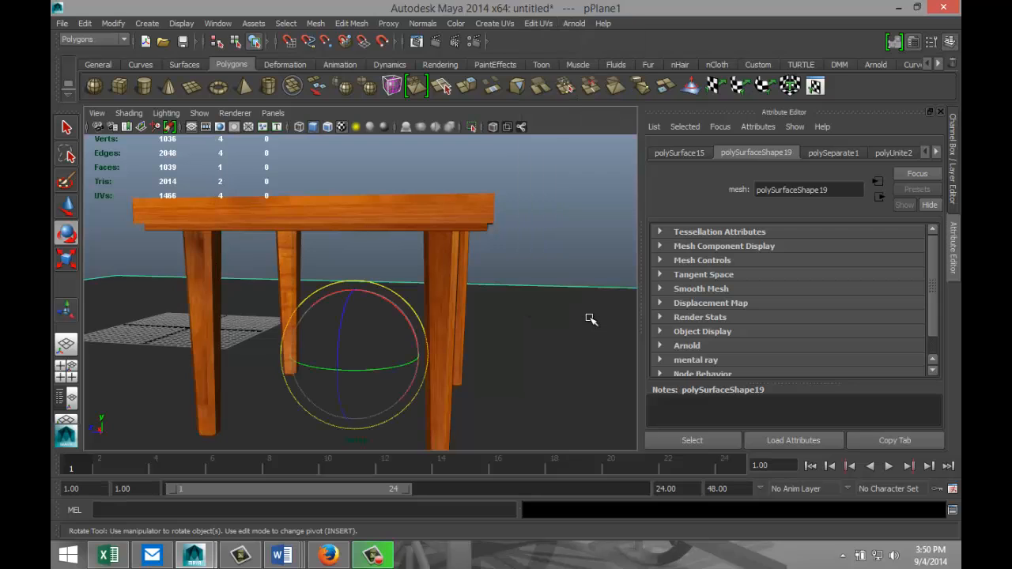
left_click(212, 293)
left_click(544, 24)
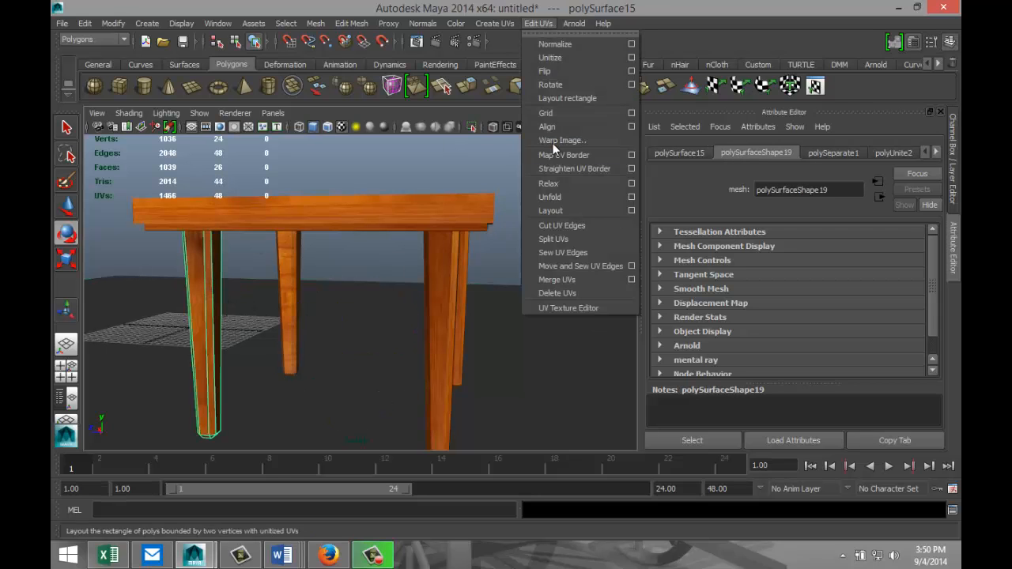
left_click(586, 309)
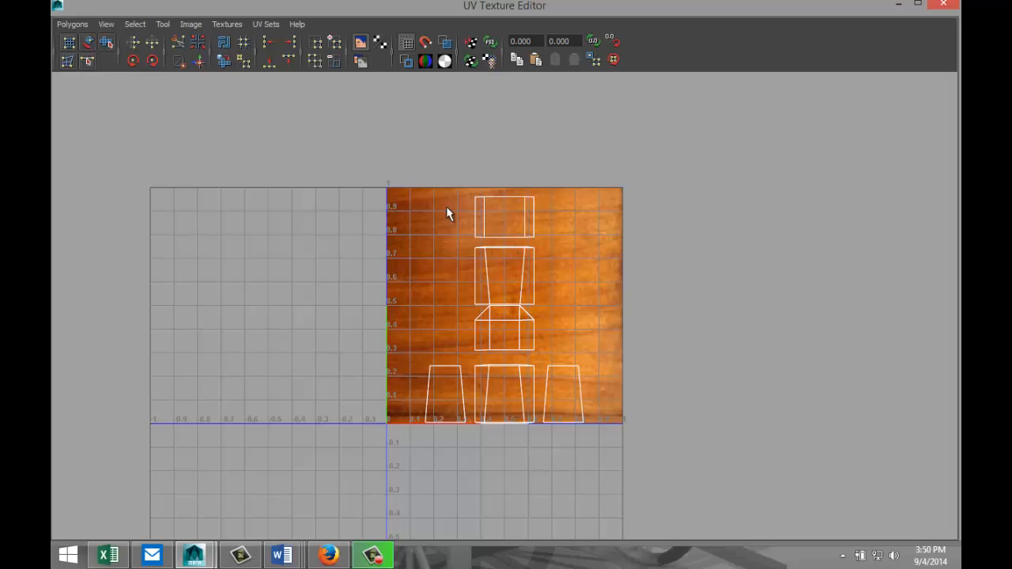
right_click(522, 264)
left_click(572, 269)
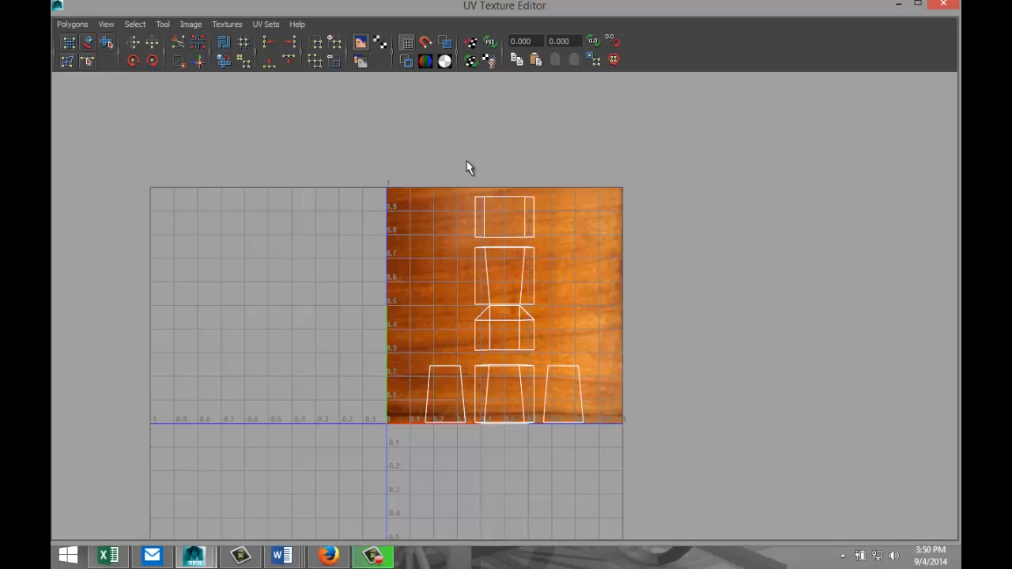
left_click_drag(339, 156, 683, 484)
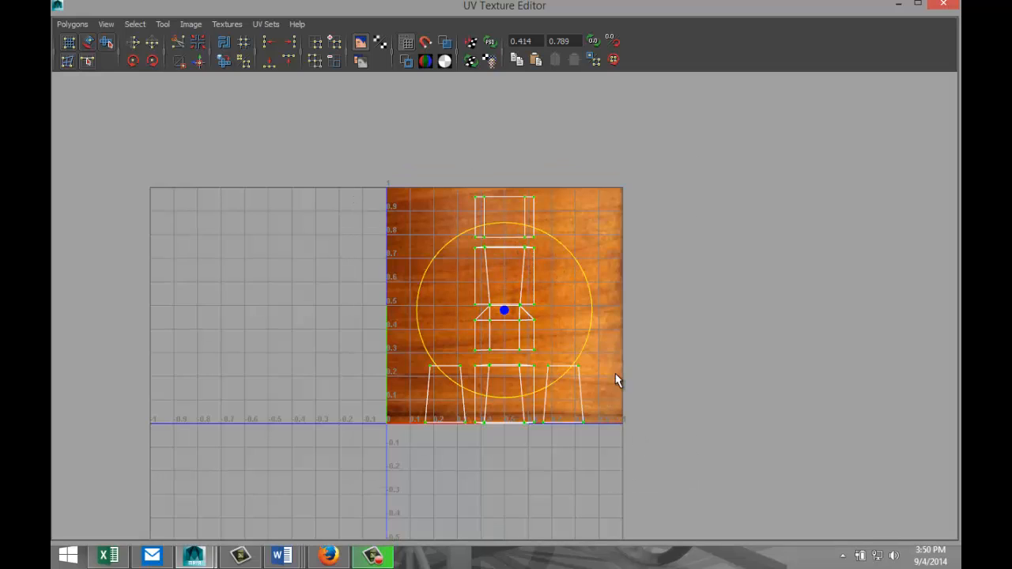
left_click_drag(581, 345, 396, 259)
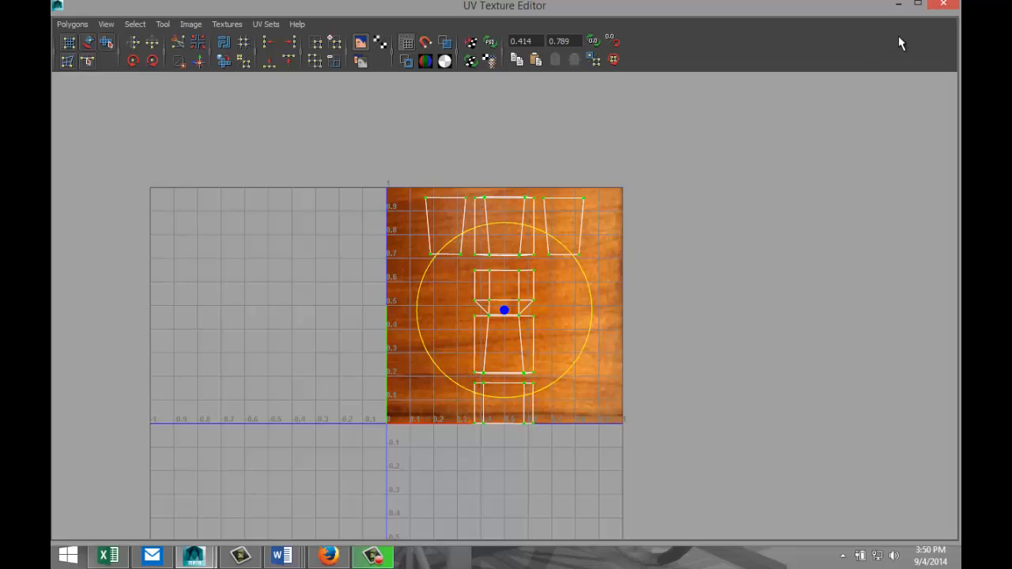
left_click(899, 4)
left_click(529, 289)
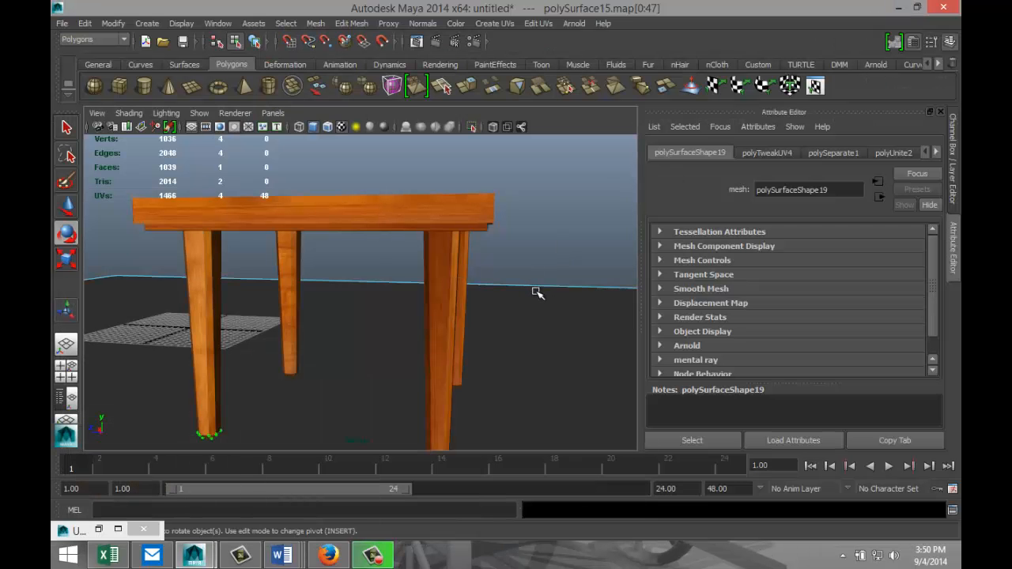
- Frame the whole table from a raised corner angle in the perspective view as the shot for rendering
scroll(538, 293, "down", 3)
left_click_drag(530, 262, 523, 304, "alt")
scroll(524, 304, "up", 2)
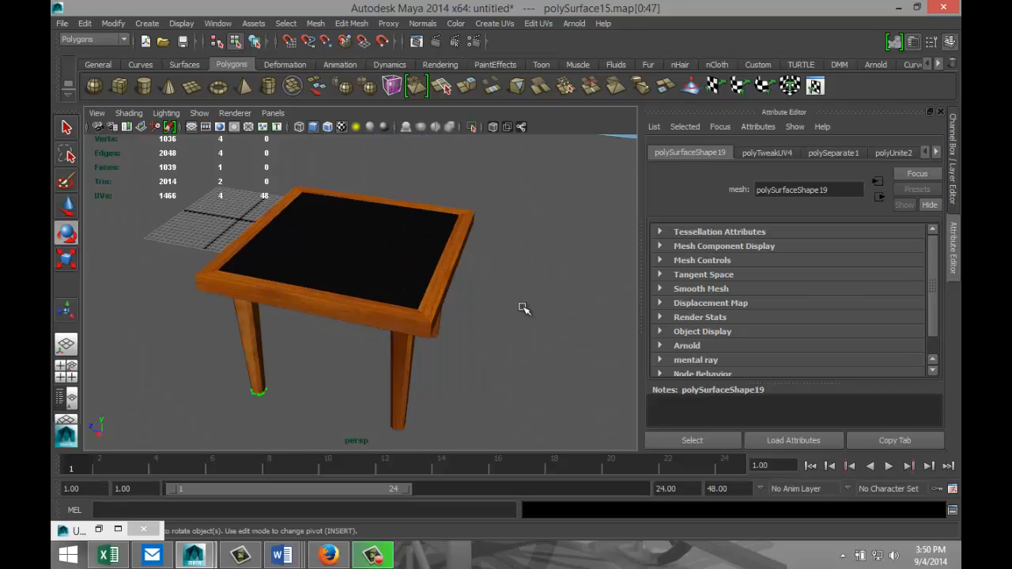
middle_click_drag(535, 305, 544, 305, "alt")
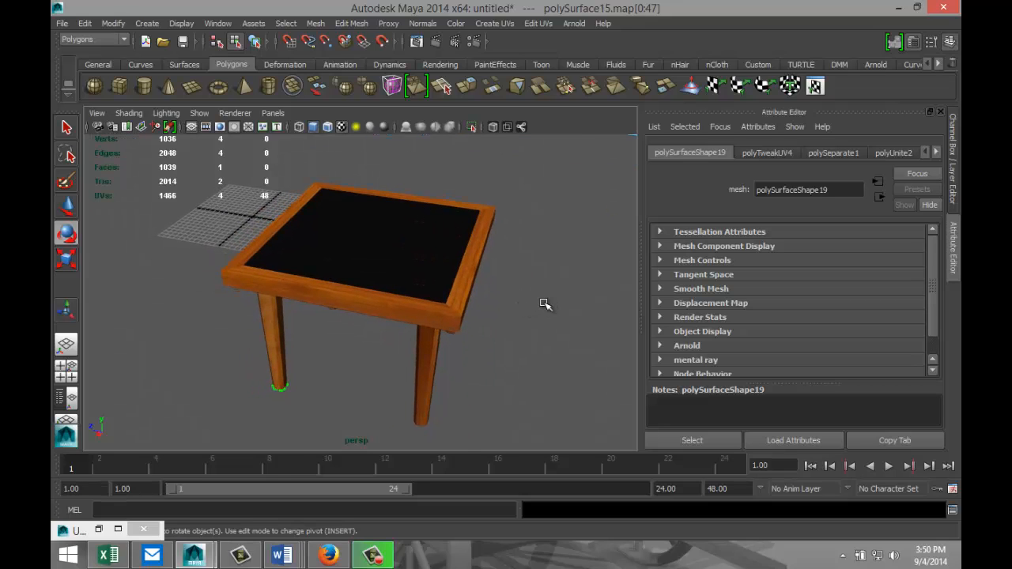
scroll(545, 304, "up", 2)
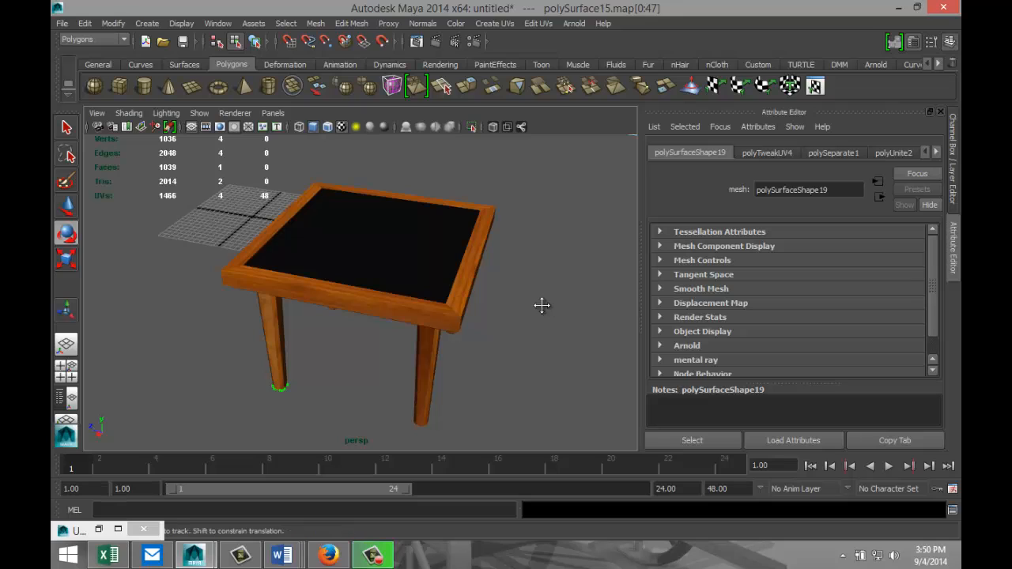
middle_click_drag(542, 305, 545, 303, "alt")
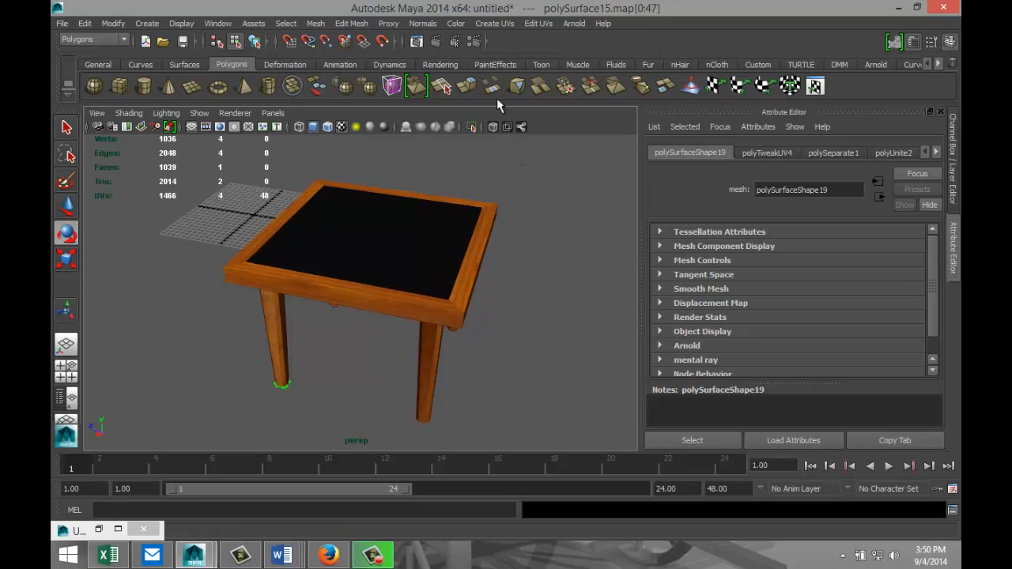
- Set the renderer to mental ray in the Render Settings and raise the unified sampling Quality to about 60% of its slider range
left_click(473, 41)
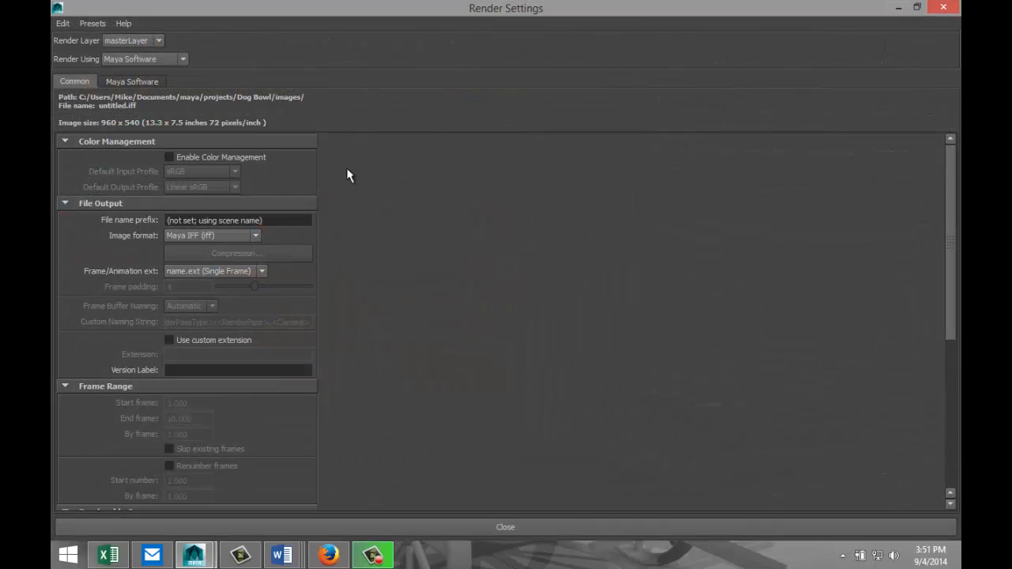
left_click(182, 59)
left_click(170, 109)
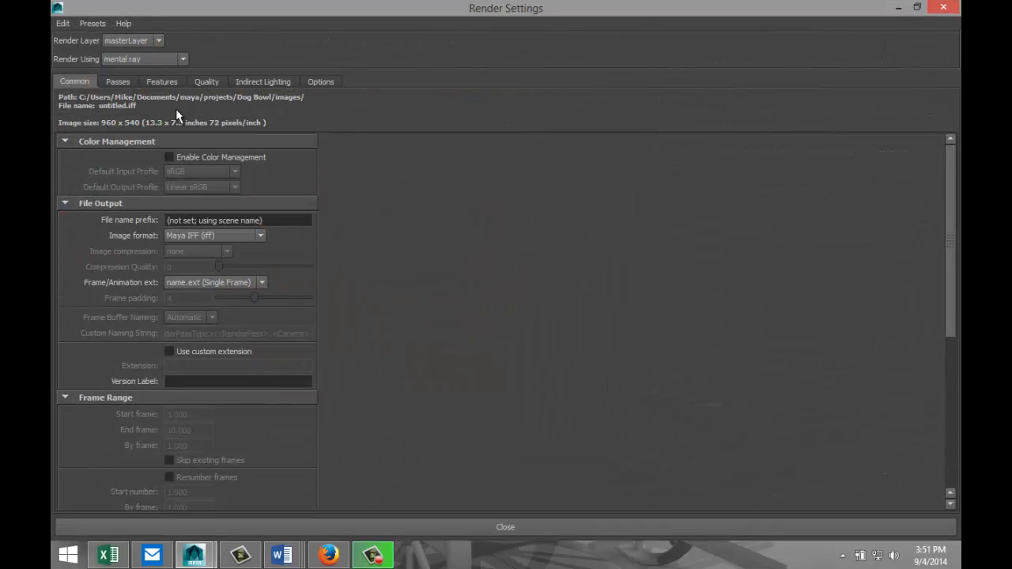
left_click(209, 81)
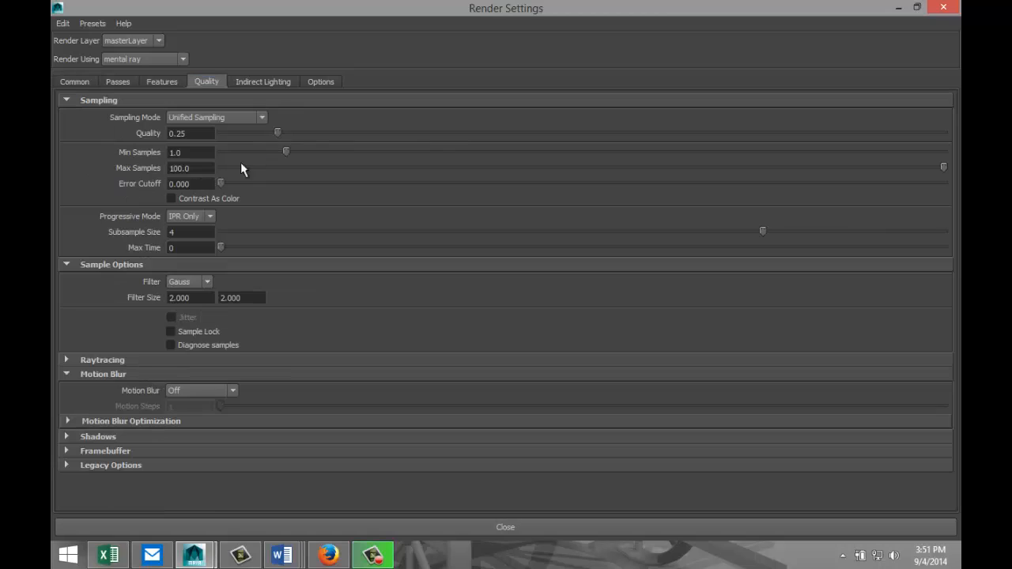
left_click_drag(287, 129, 658, 118)
- Set the render image size preset to HD 1080 (1920 x 1080)
left_click(77, 81)
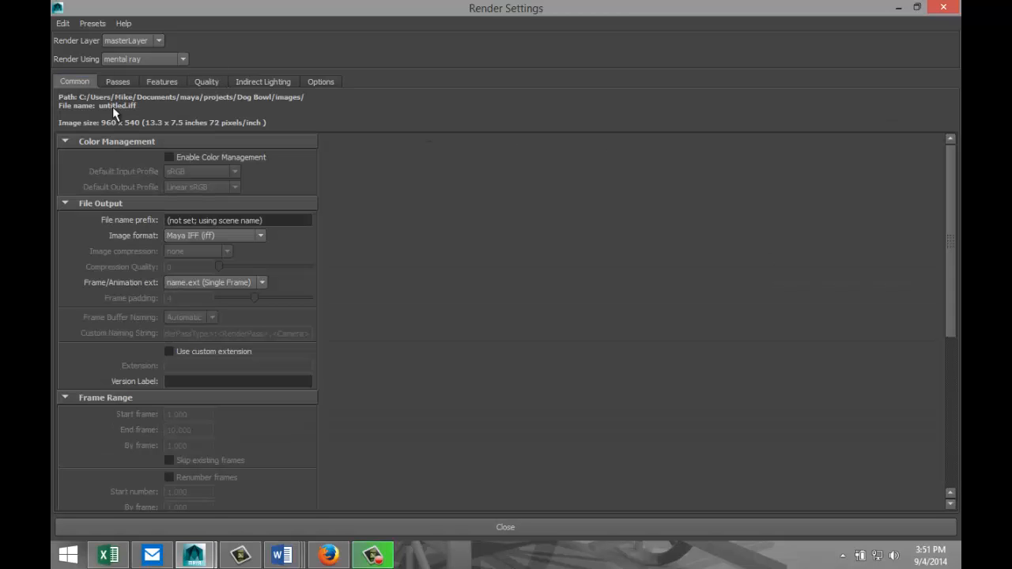
scroll(355, 311, "down", 8)
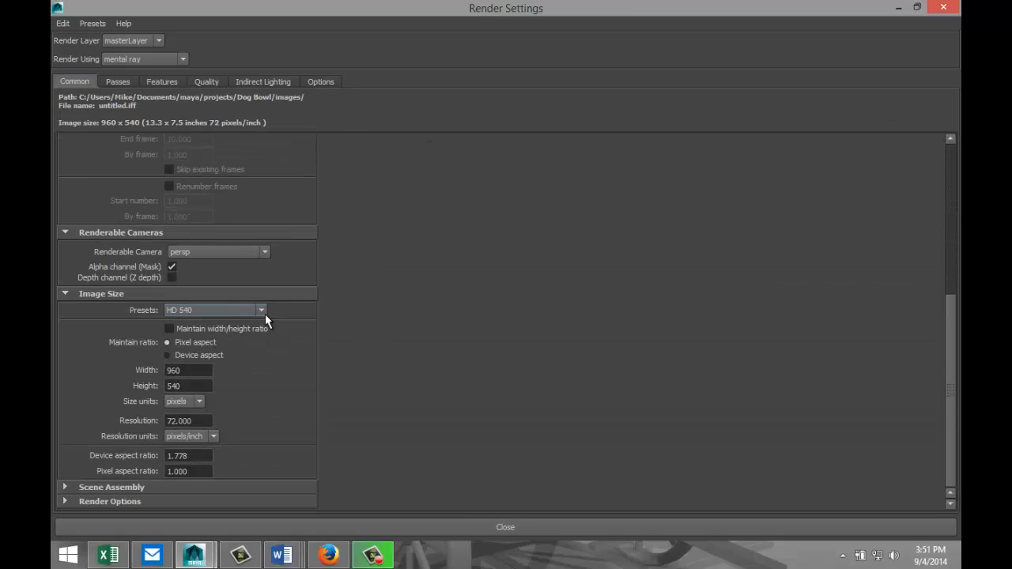
left_click(262, 310)
left_click(262, 404)
left_click(260, 405)
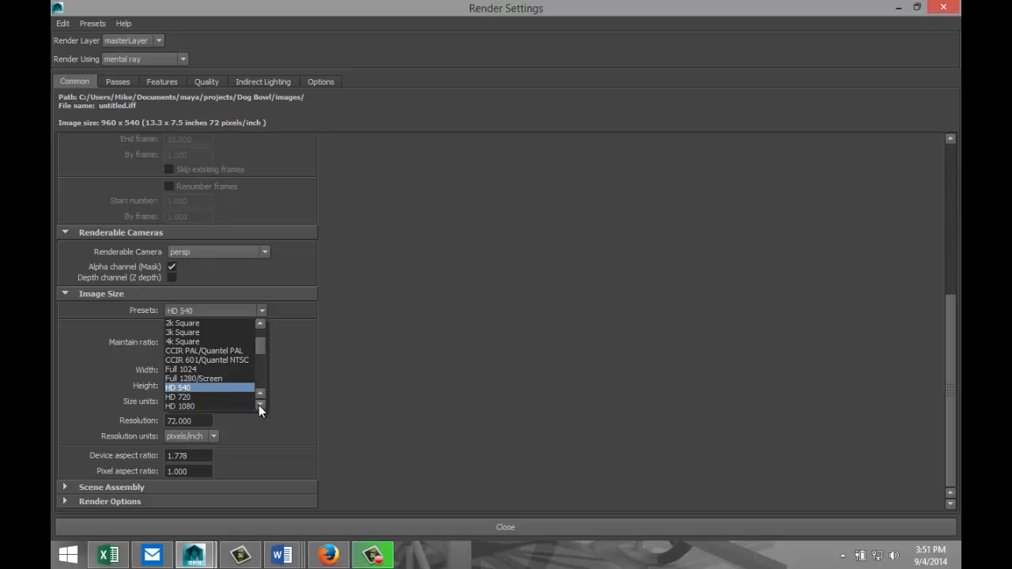
left_click(241, 406)
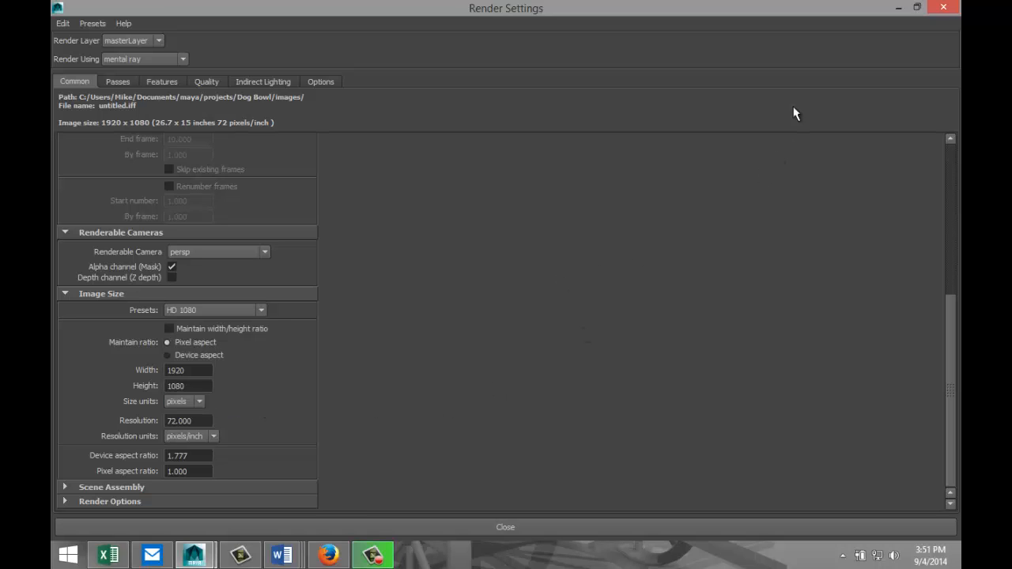
- Switch back to object selection and select the point light floating farther from the table, pointLight1
left_click(898, 10)
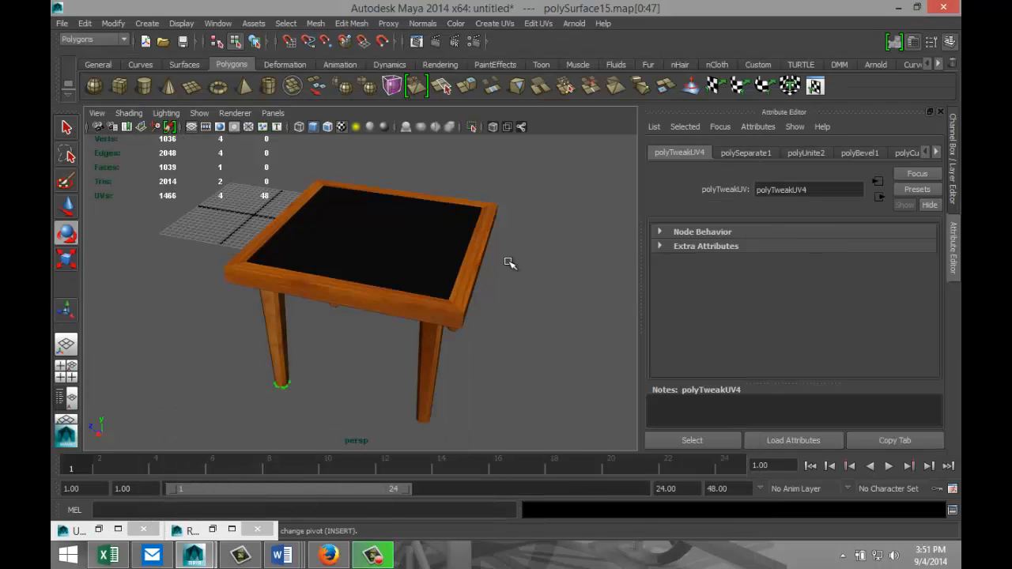
scroll(510, 263, "down", 5)
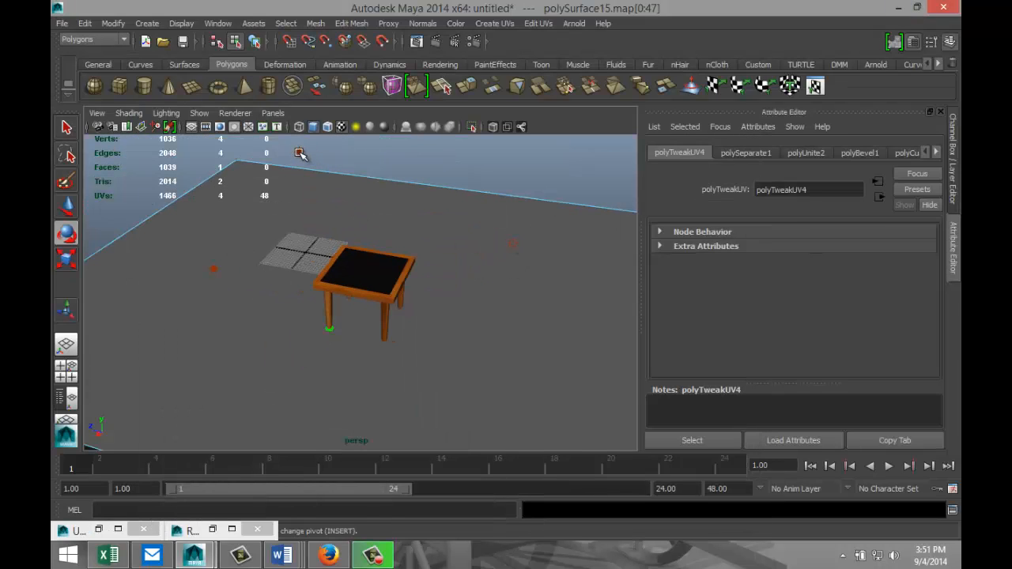
left_click(248, 263)
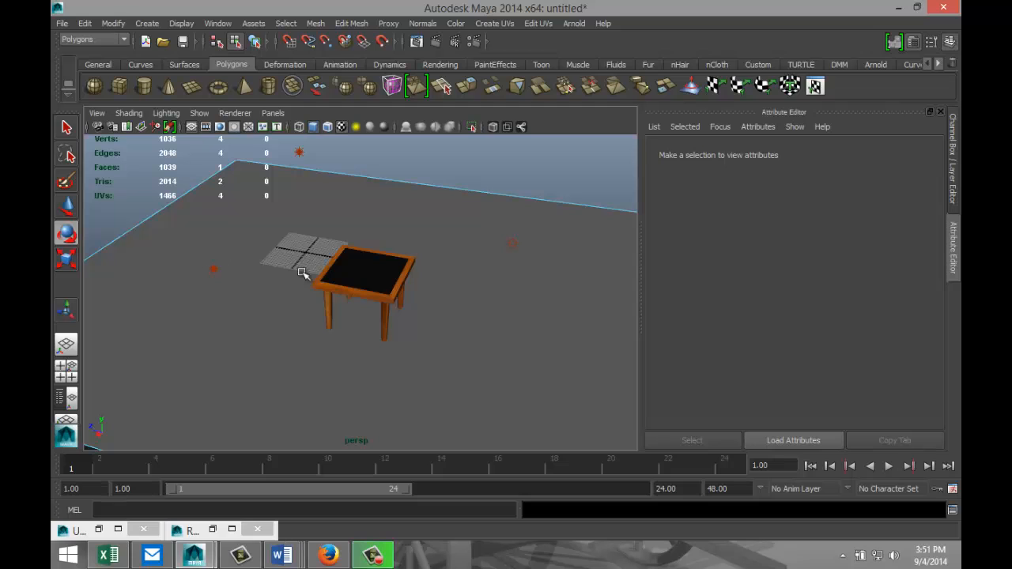
left_click_drag(224, 309, 278, 323, "alt")
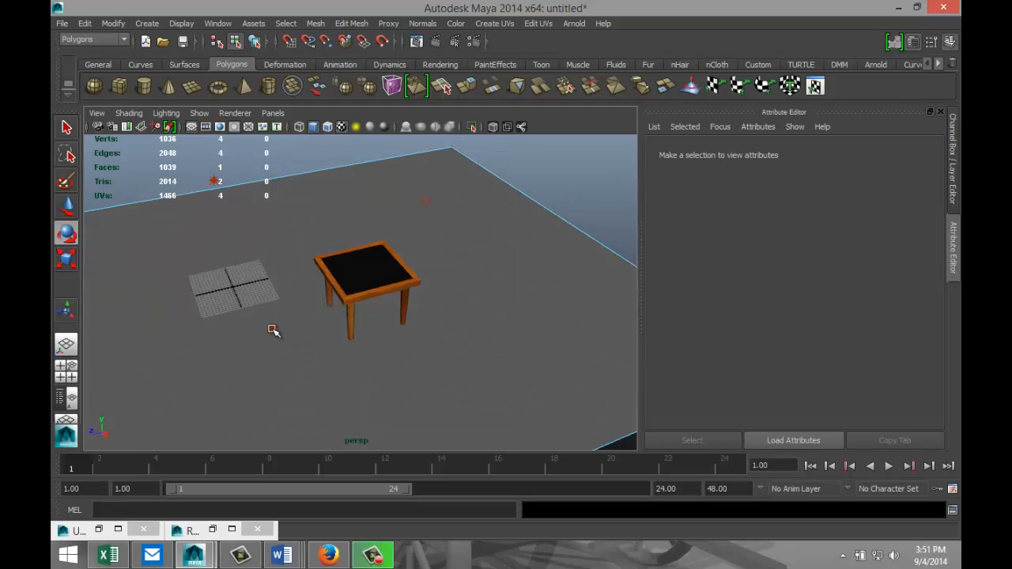
left_click_drag(320, 237, 299, 222, "alt")
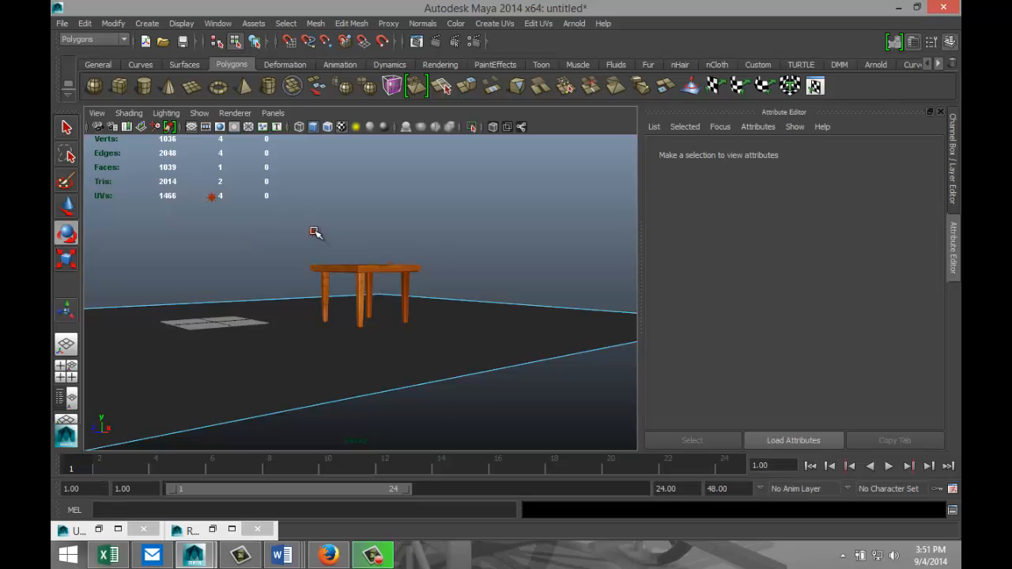
right_click_drag(315, 232, 350, 235)
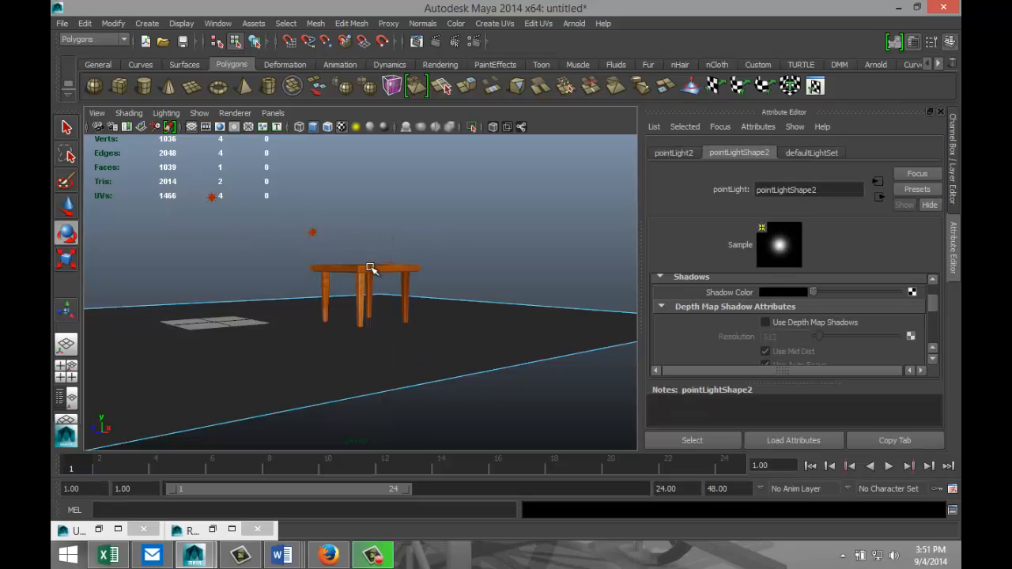
left_click(370, 268)
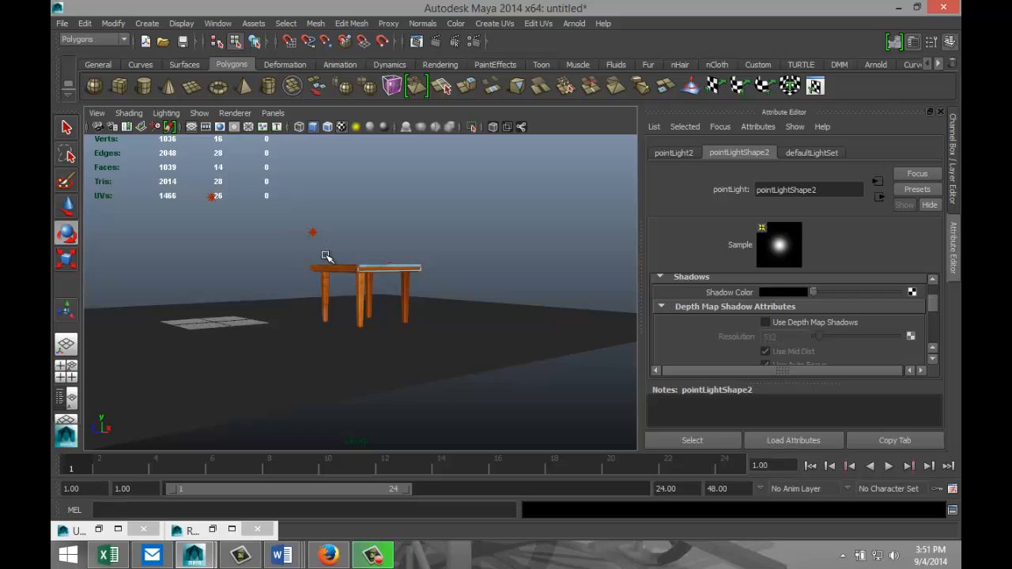
right_click_drag(312, 233, 335, 235)
right_click_drag(350, 268, 356, 267)
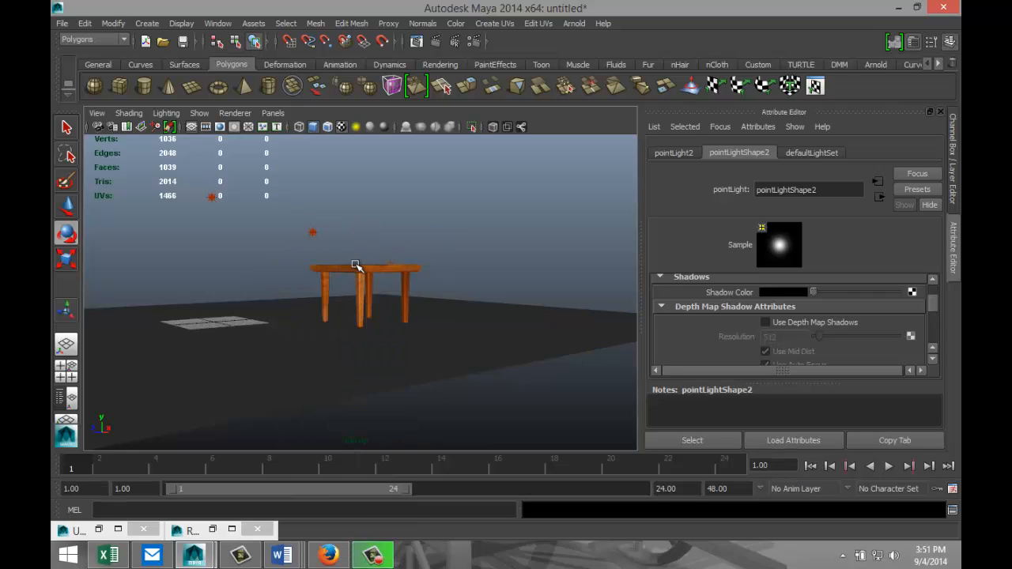
left_click(356, 267)
left_click(312, 231)
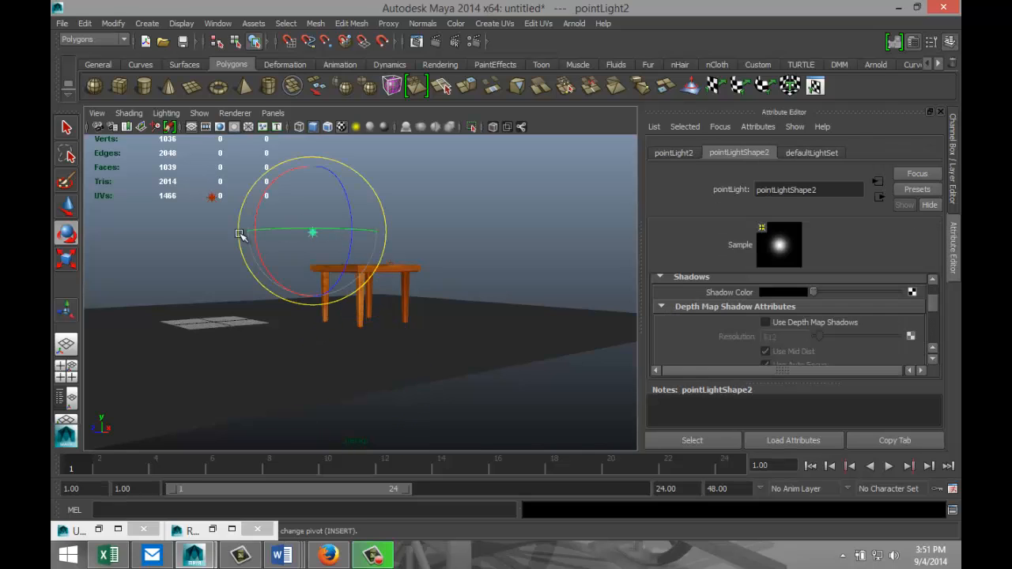
left_click(211, 196)
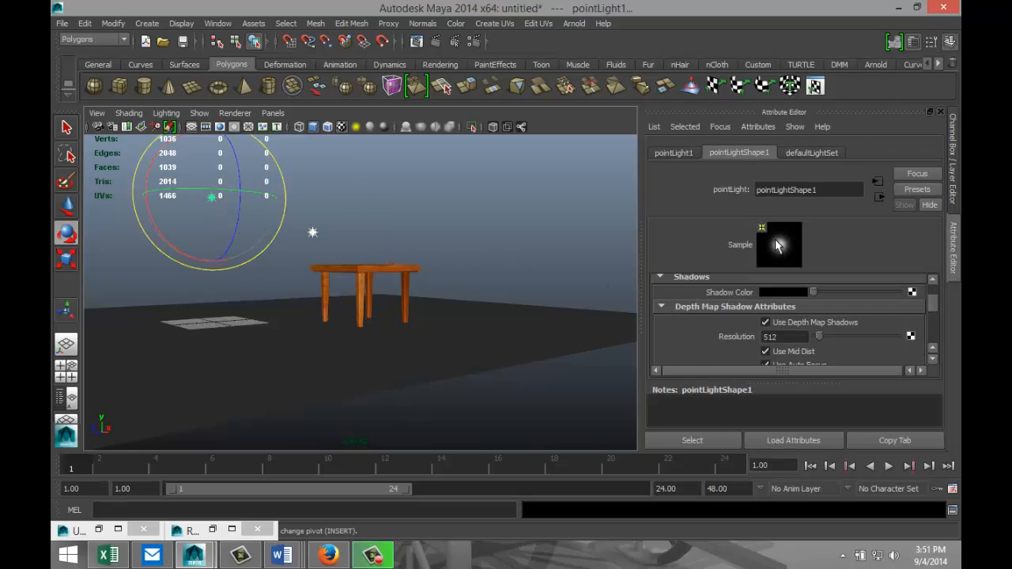
- Turn off depth map shadows for the selected point light and enable ray trace shadows
scroll(839, 318, "down", 3)
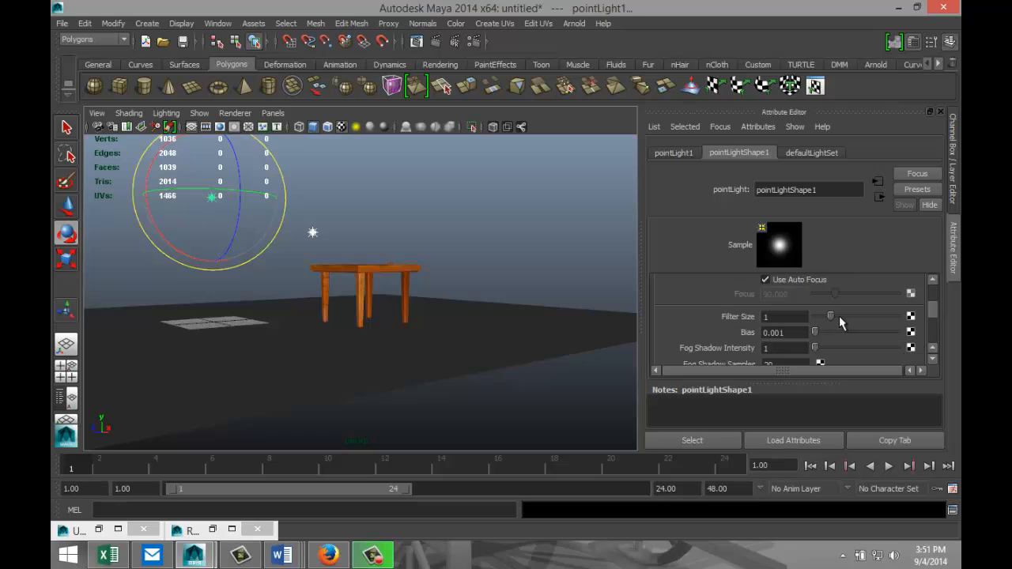
scroll(839, 317, "up", 3)
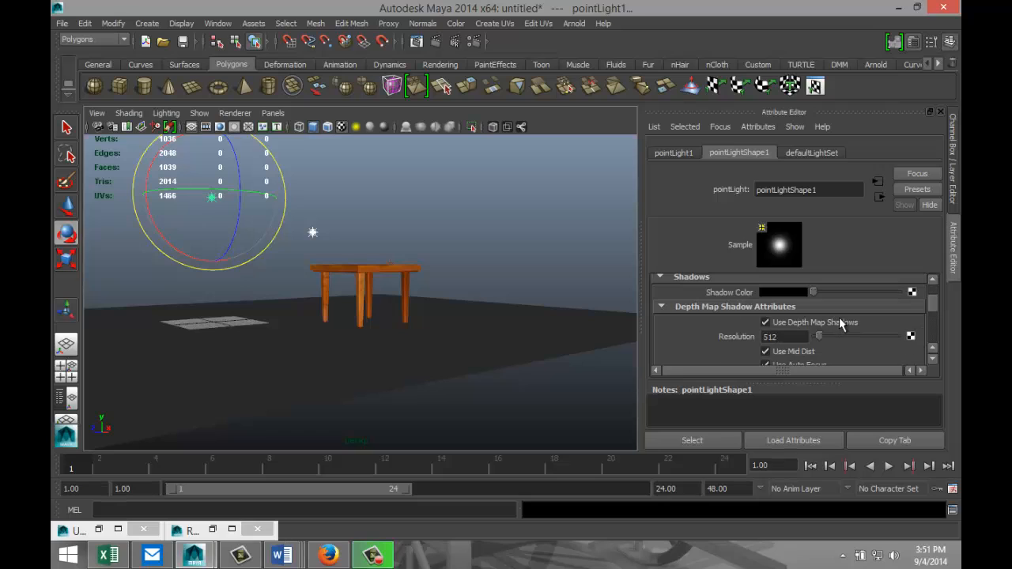
left_click(766, 324)
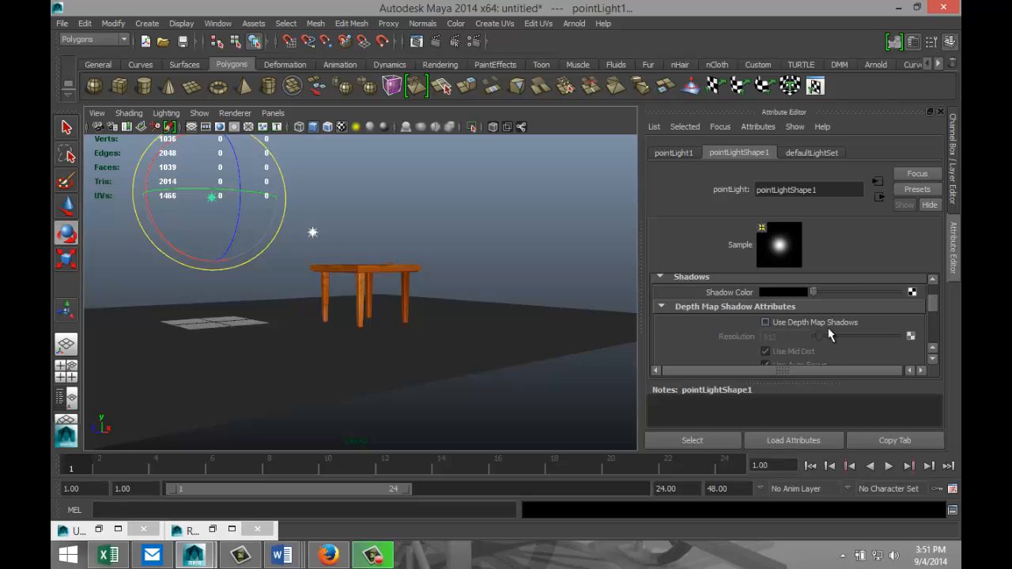
scroll(869, 325, "down", 4)
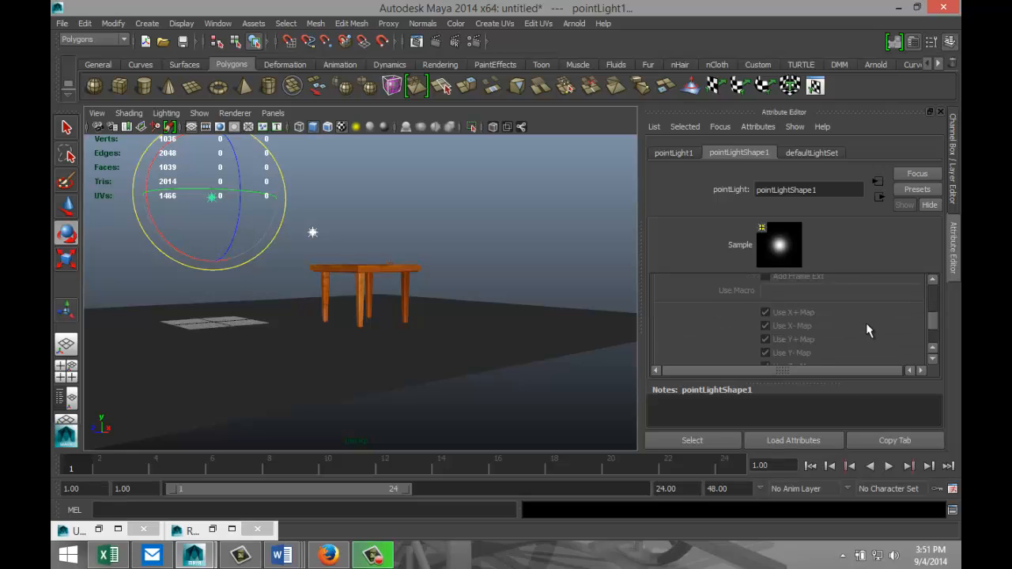
scroll(865, 323, "down", 4)
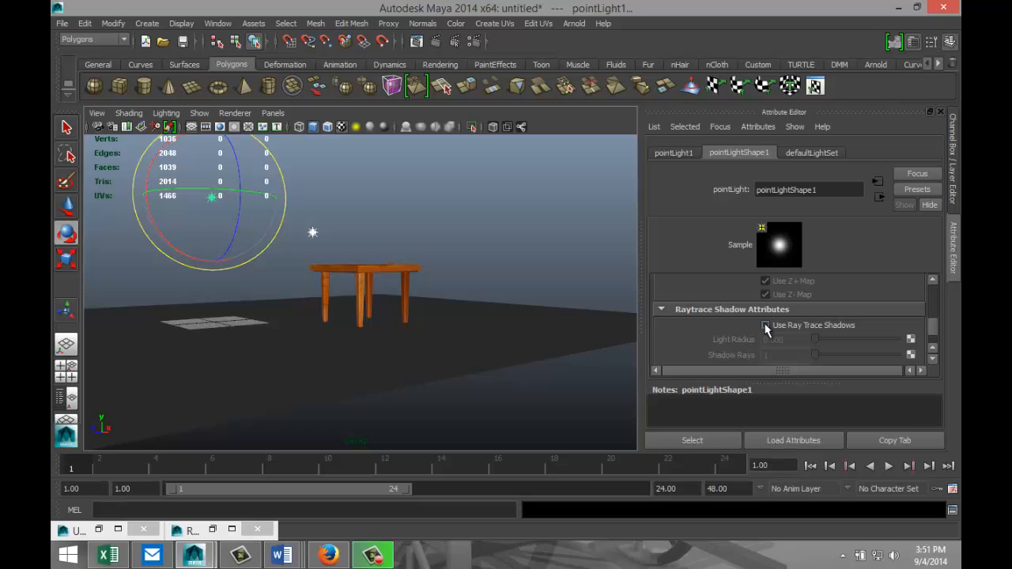
left_click(765, 325)
- Set the point light's raytraced Shadow Rays to 4 and its Ray Depth Limit to 12
scroll(735, 319, "down", 2)
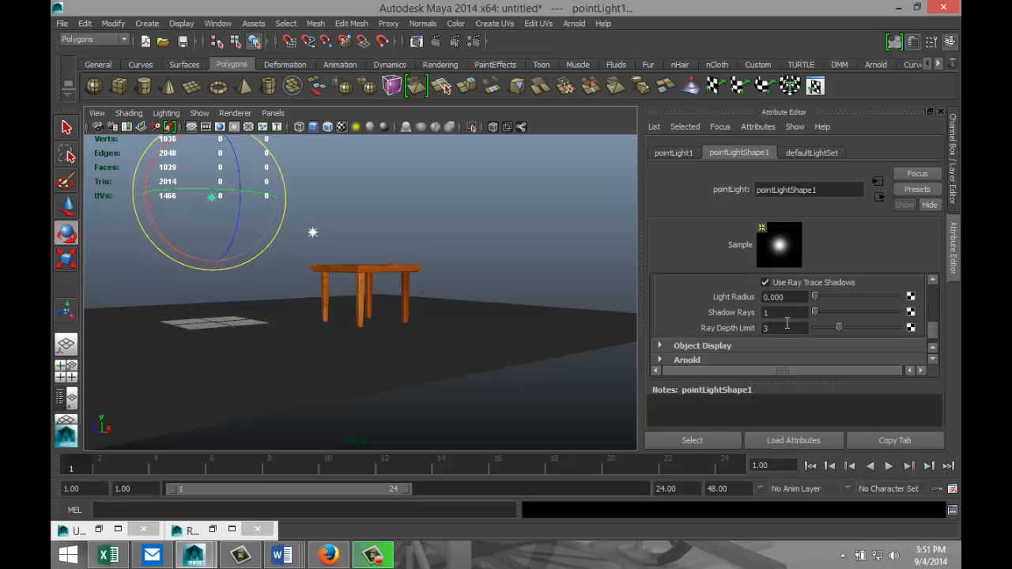
left_click(790, 313)
type("4")
left_click(795, 327)
type("12")
- Enable Emit Photons in the point light's mental ray Caustic and Global Illumination attributes
scroll(886, 290, "down", 2)
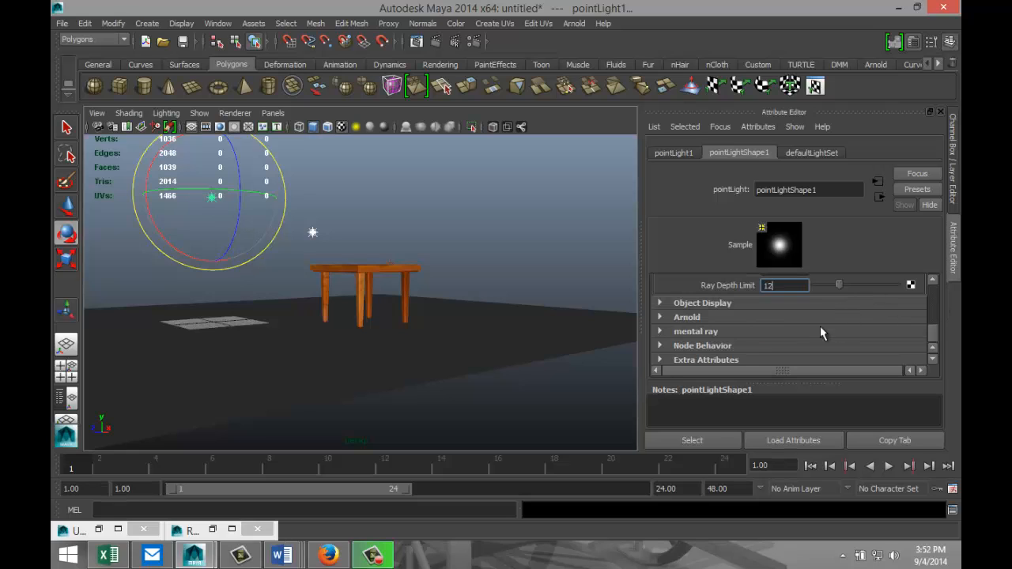
left_click(660, 331)
left_click(661, 345)
scroll(834, 336, "down", 2)
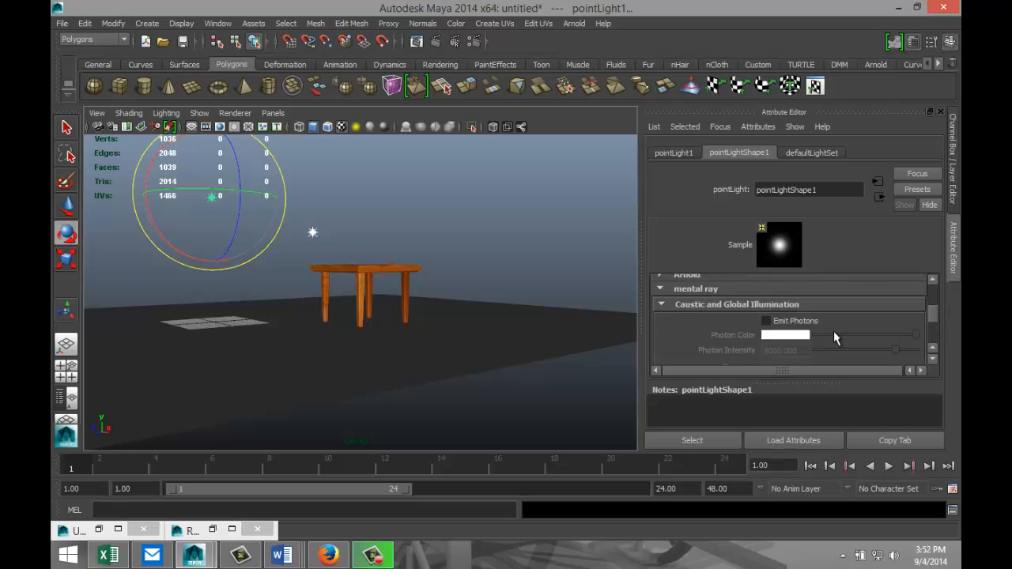
scroll(838, 332, "down", 2)
scroll(848, 329, "up", 2)
left_click(767, 321)
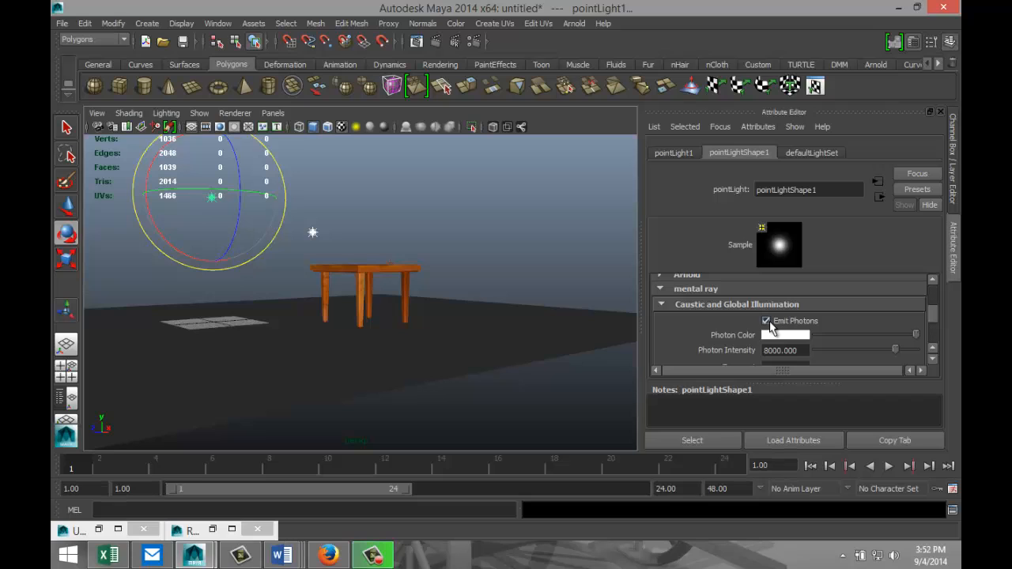
scroll(850, 348, "down", 2)
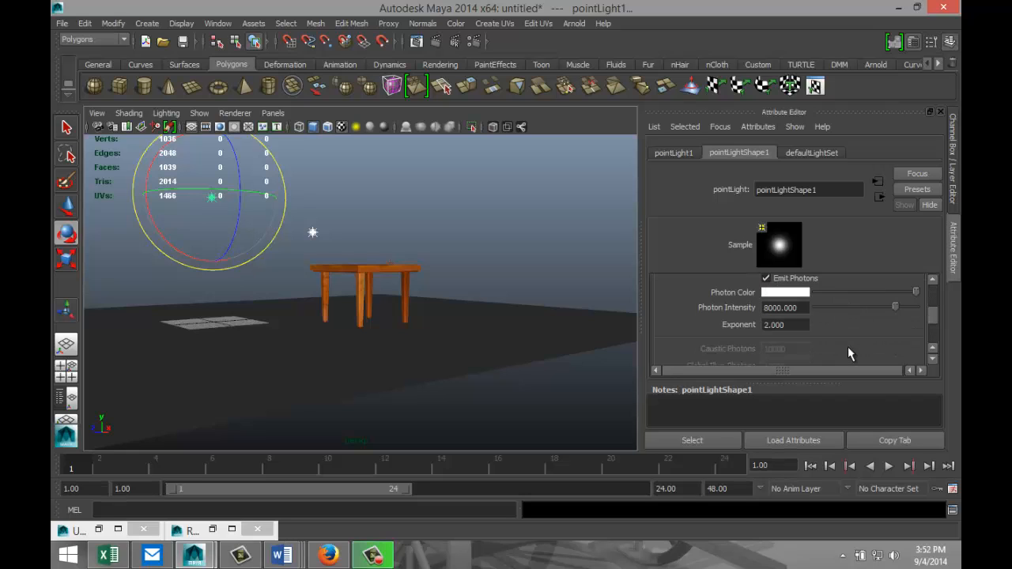
scroll(848, 346, "up", 8)
scroll(850, 342, "up", 4)
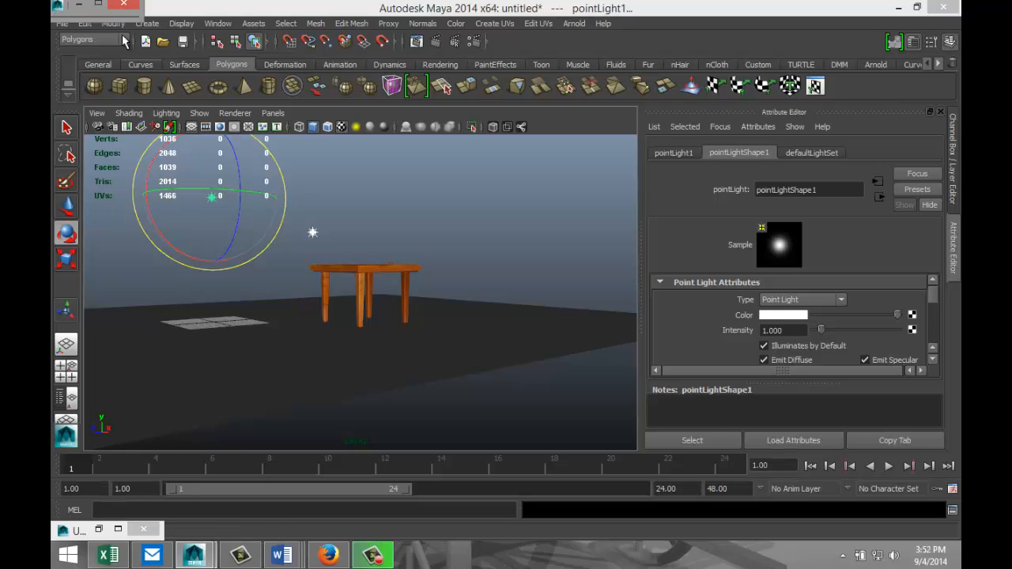
- In the Render Settings' raytracing quality options, set Reflections to 8, Refractions to 8 and Max Trace Depth to 12
left_click(98, 5)
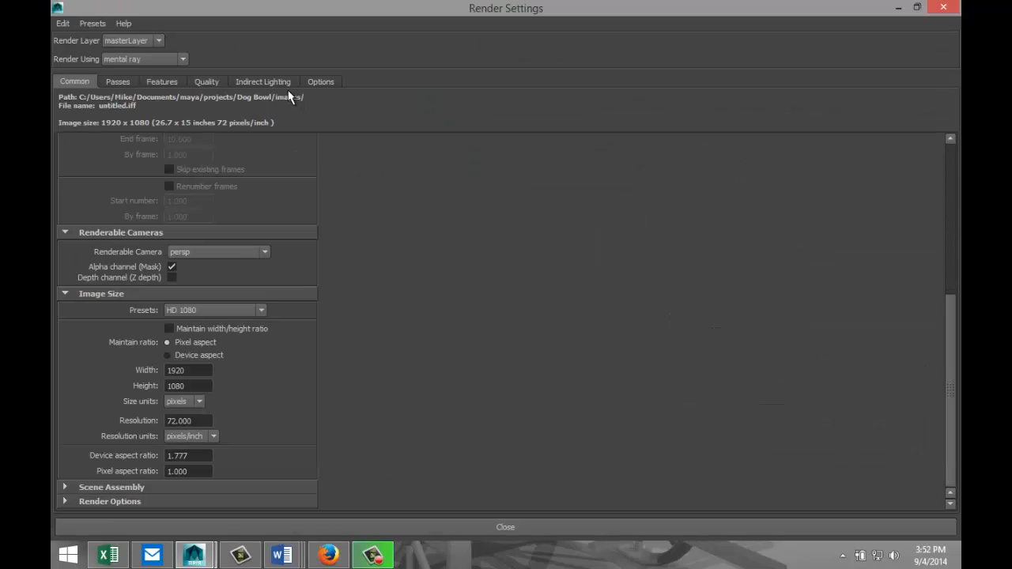
left_click(208, 81)
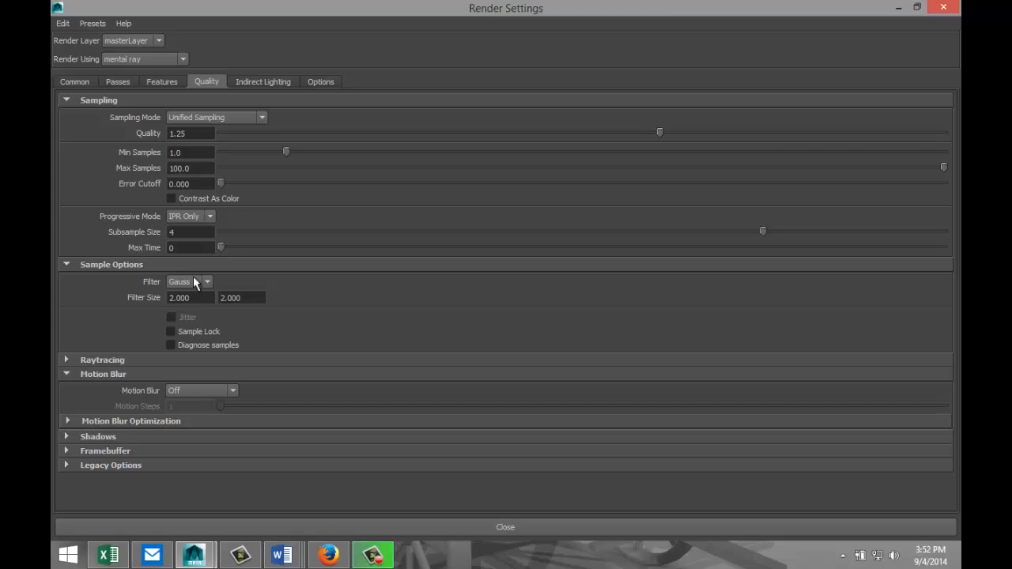
left_click(67, 360)
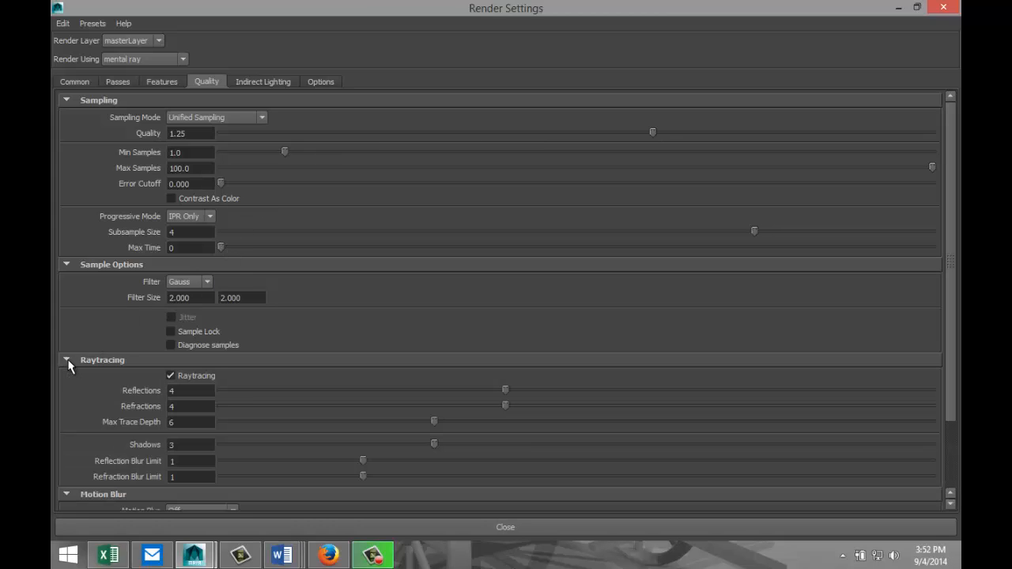
left_click(210, 390)
type("8")
key("Tab")
type("8")
key("Tab")
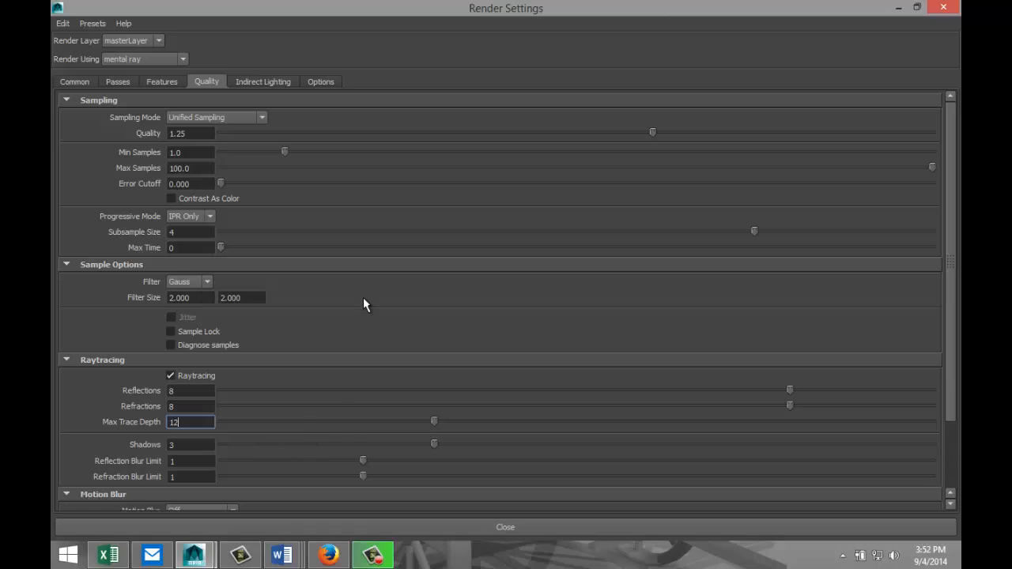
scroll(316, 352, "down", 3)
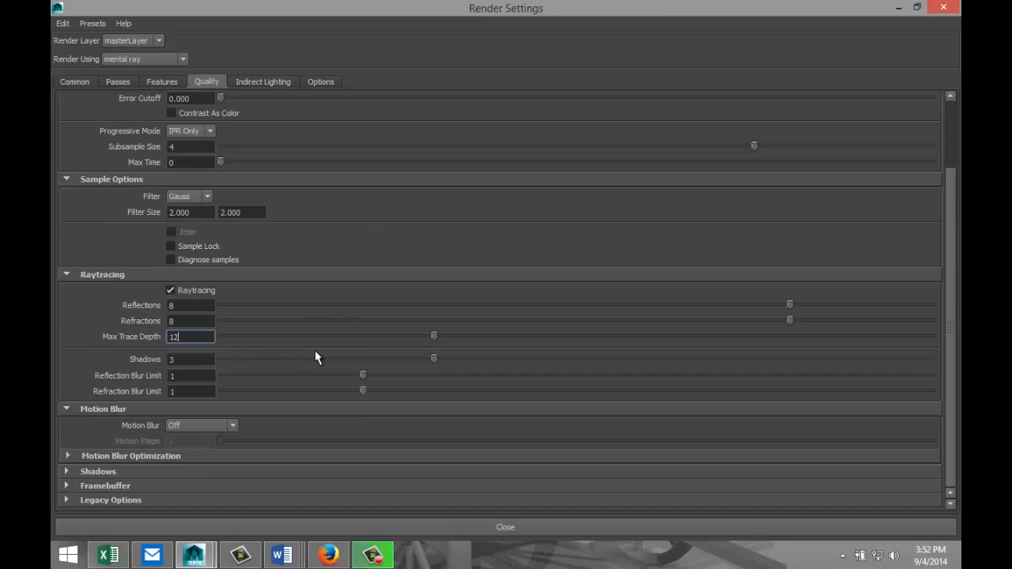
scroll(314, 350, "up", 3)
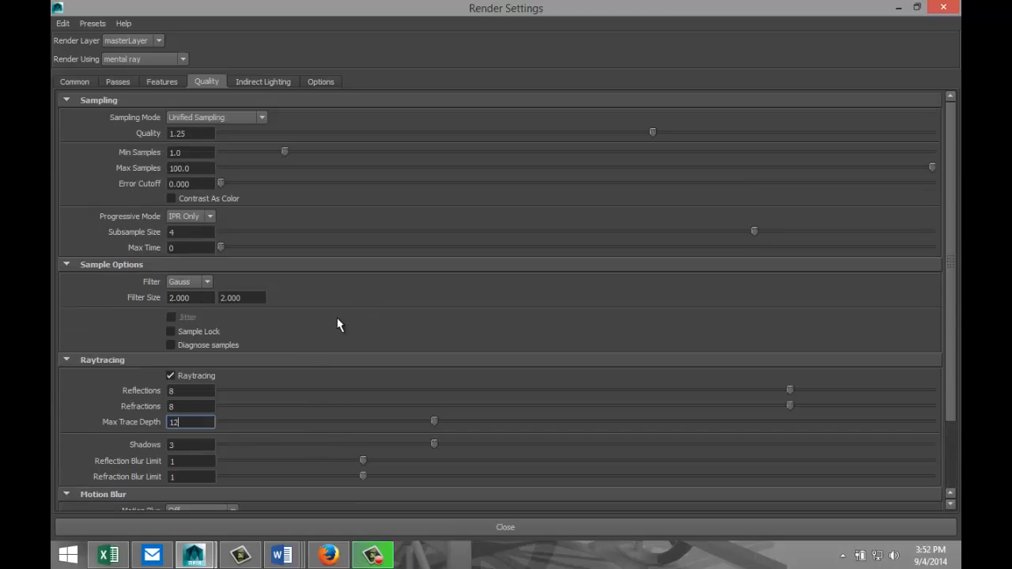
- Enable Caustics in the indirect lighting render settings and raise their Accuracy to 500
left_click(264, 82)
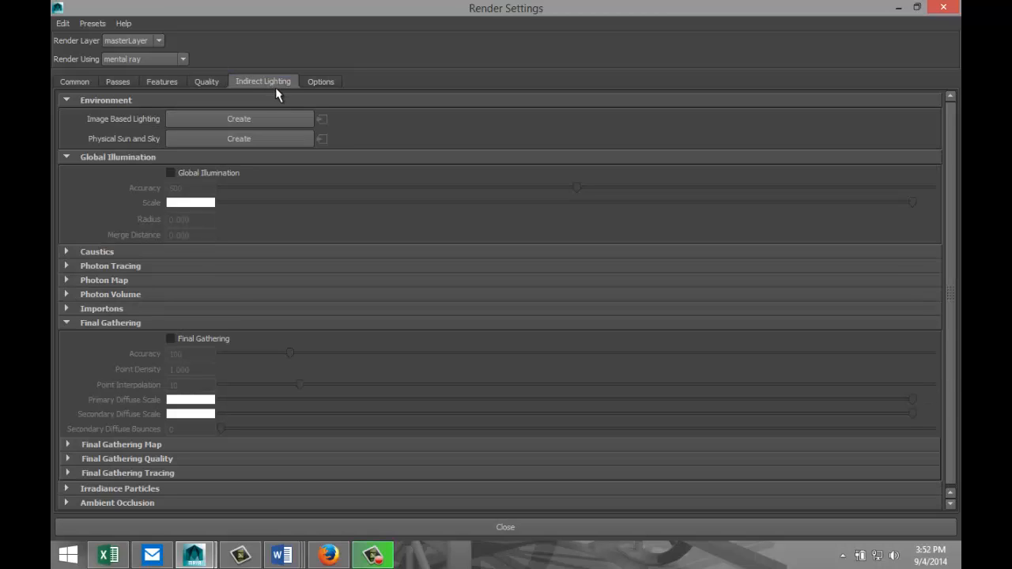
left_click(67, 252)
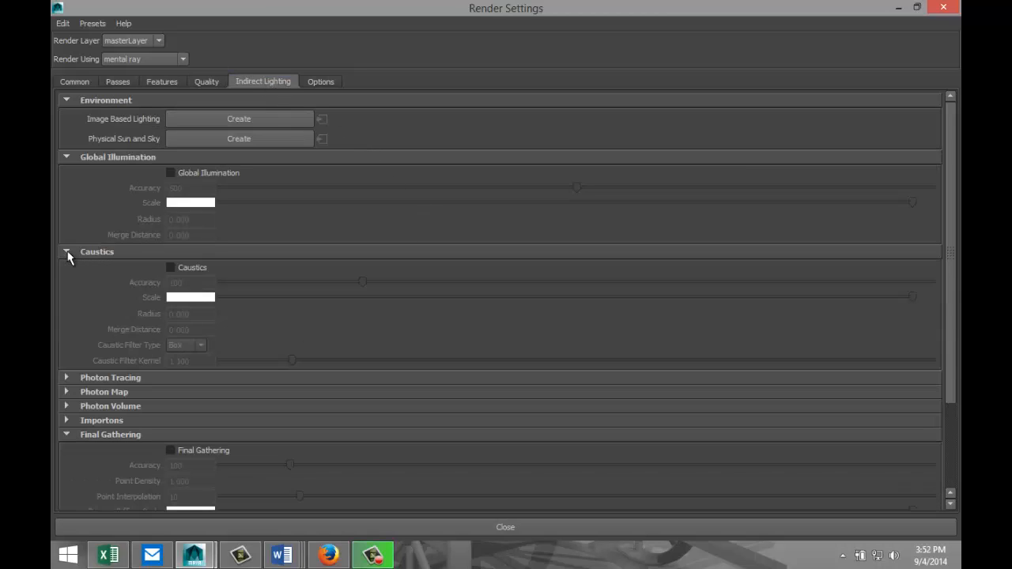
left_click(171, 268)
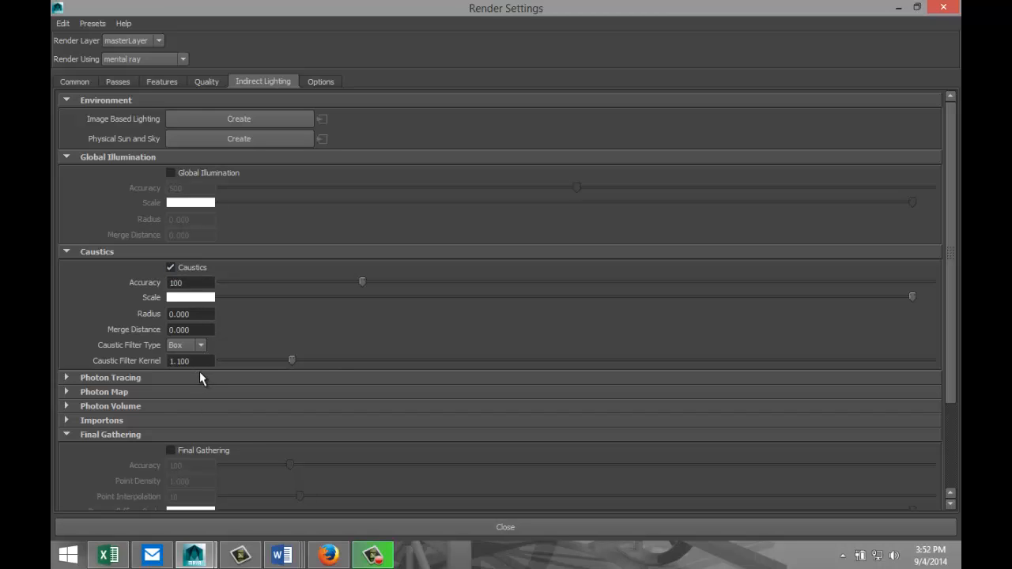
left_click_drag(360, 280, 952, 297)
- Enable Global Illumination and Final Gathering for the render, then put the Render Settings window away
left_click(170, 173)
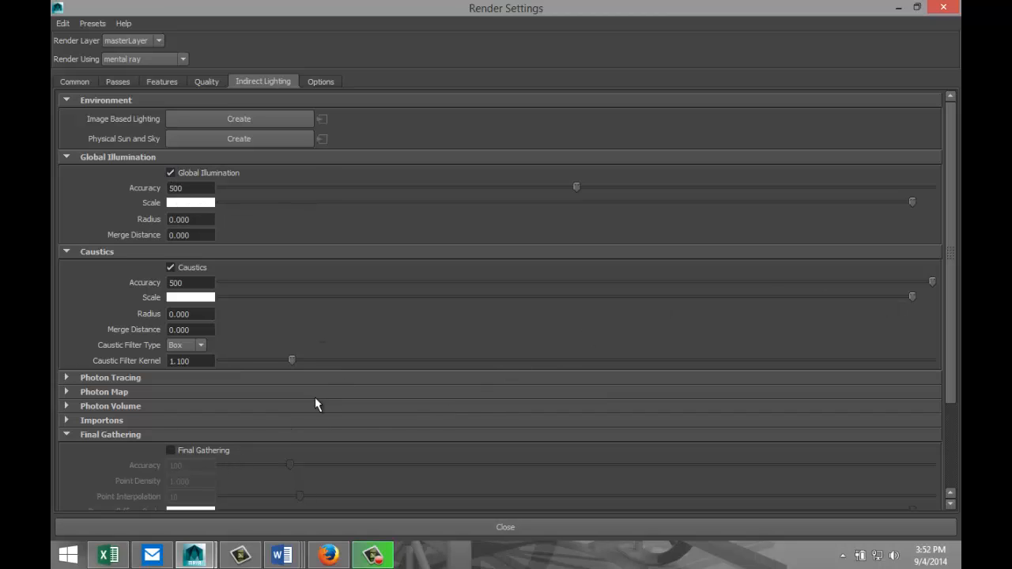
left_click(171, 451)
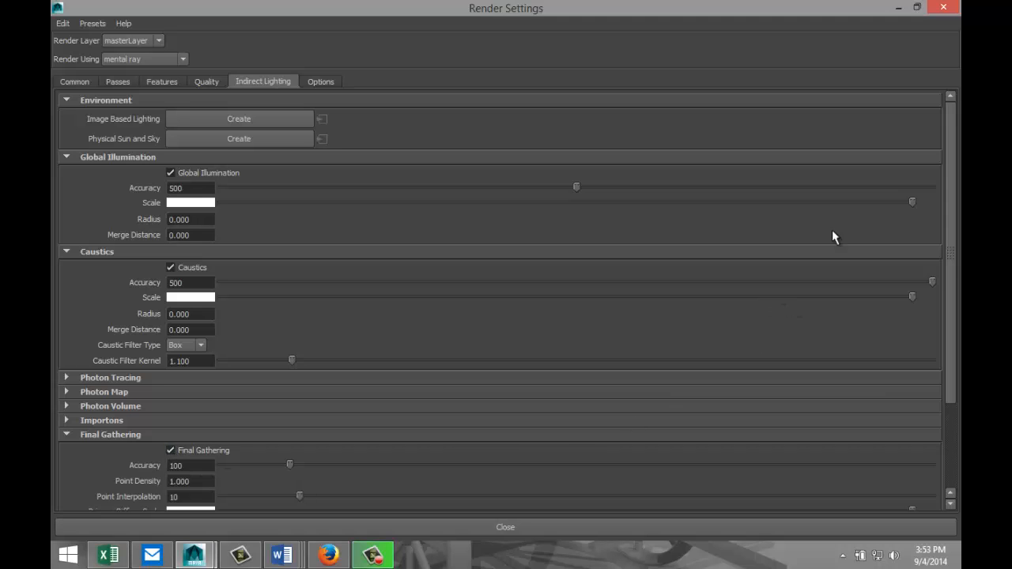
left_click(899, 7)
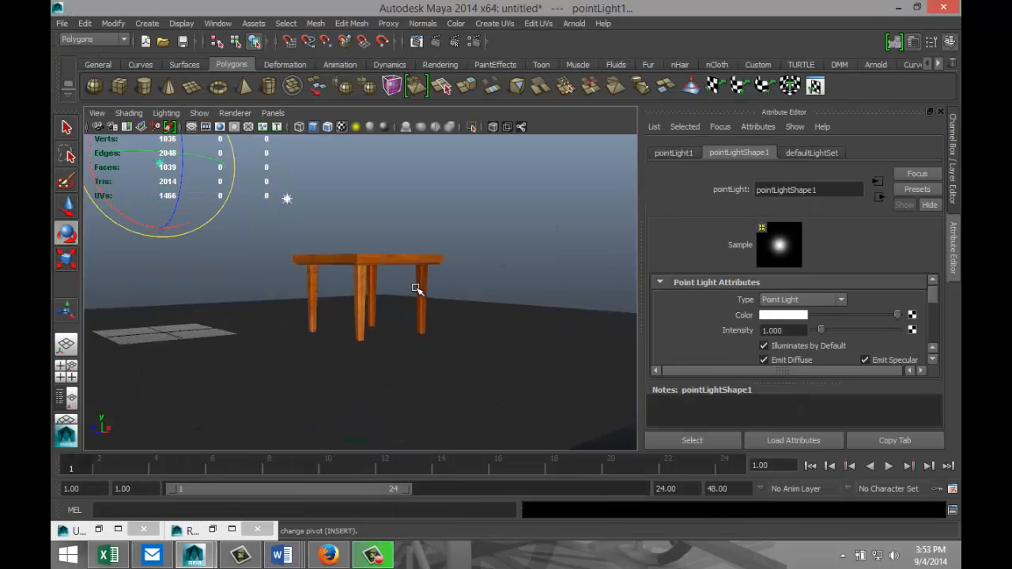
- Frame the whole table from a raised corner angle in the perspective view and render the current frame
scroll(416, 288, "up", 5)
left_click_drag(395, 291, 382, 340, "alt")
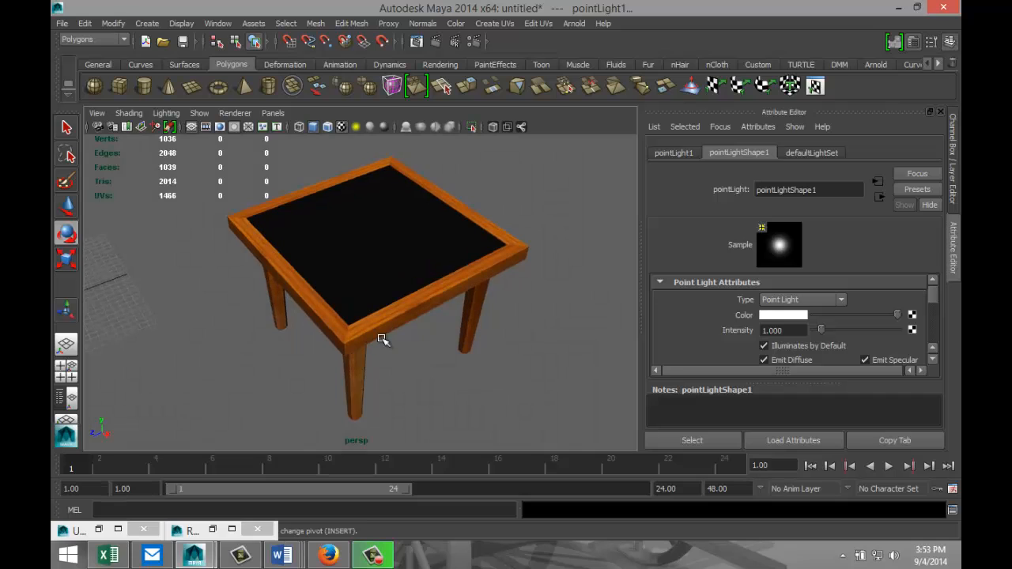
left_click_drag(443, 343, 428, 361, "alt")
middle_click_drag(429, 362, 452, 350, "alt")
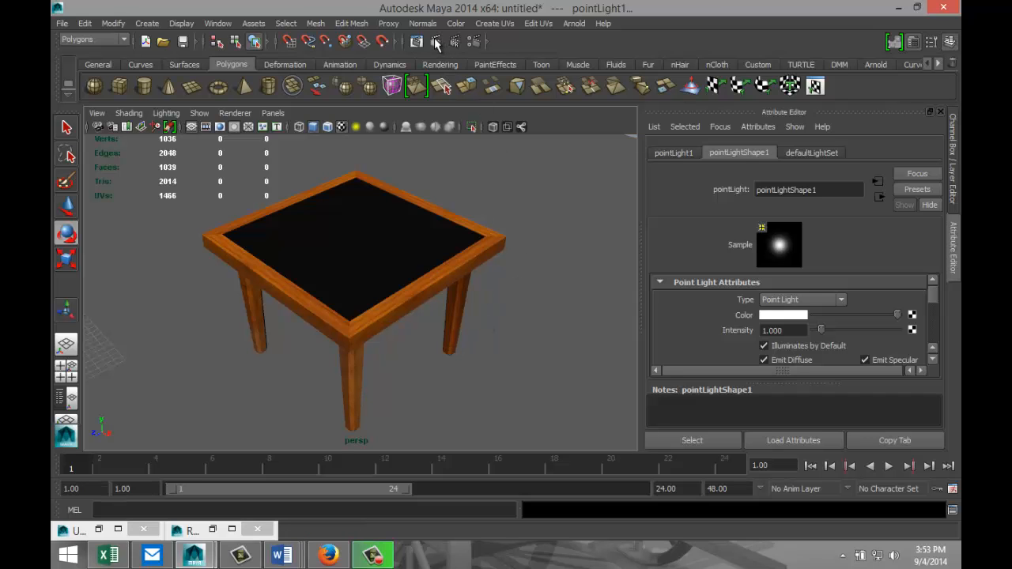
left_click(436, 42)
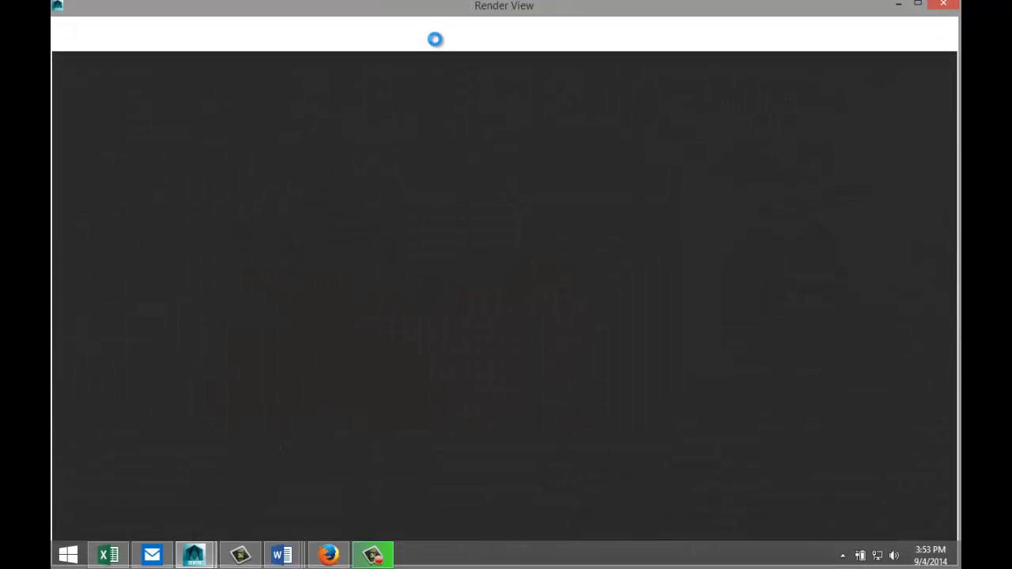